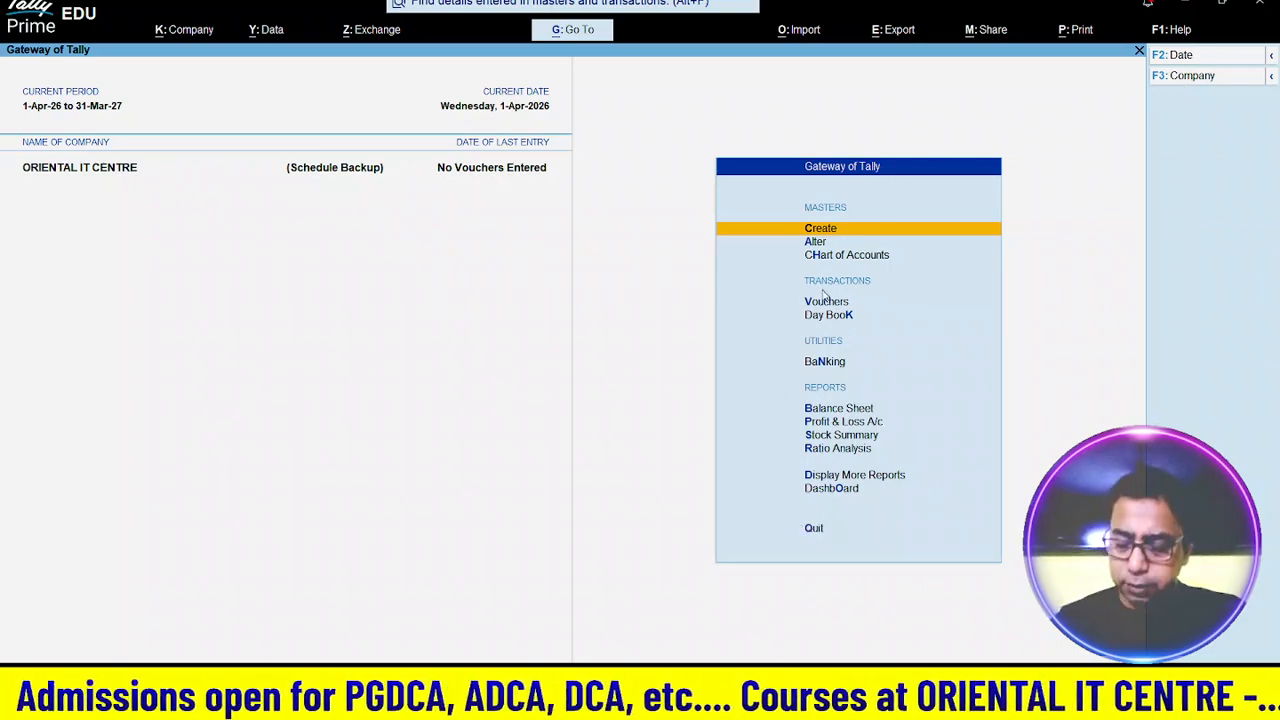
- Browse the accounting and inventory master types in the Create list, then return to the Gateway
{"action": "key", "text": "Return"}
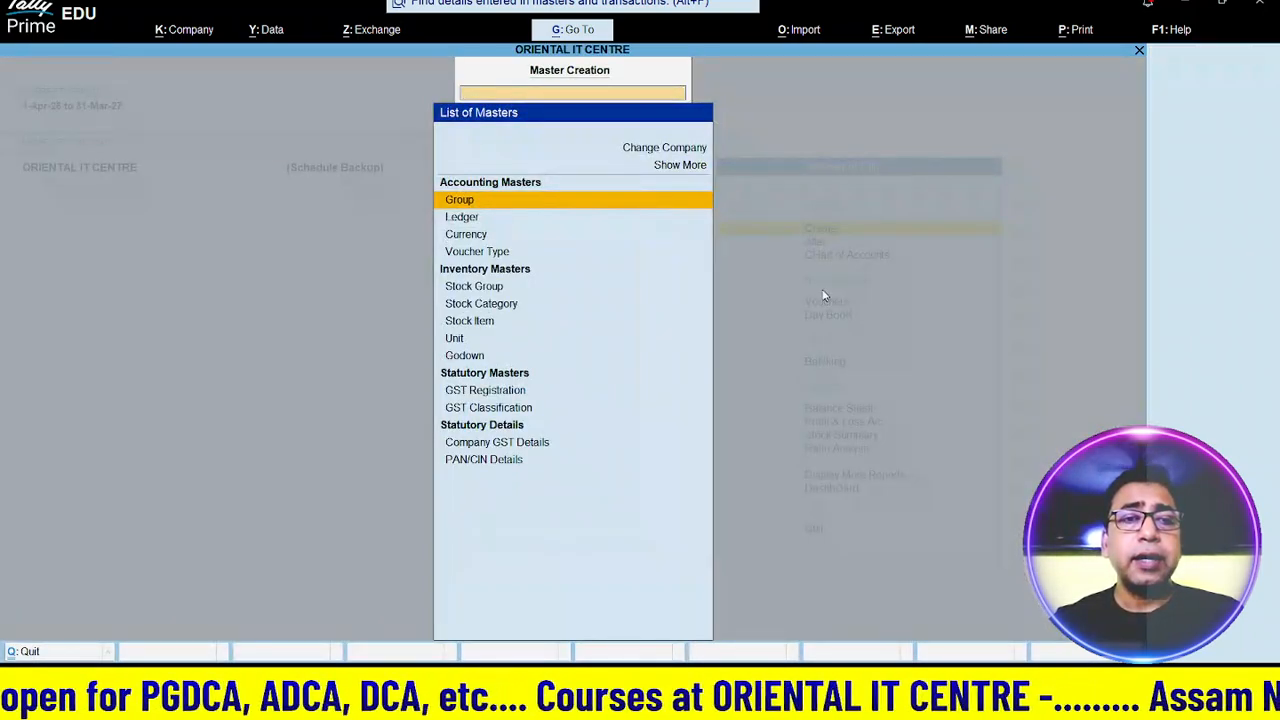
{"action": "key", "text": "Down"}
{"action": "key", "text": "Down"}
{"action": "key", "text": "Down"}
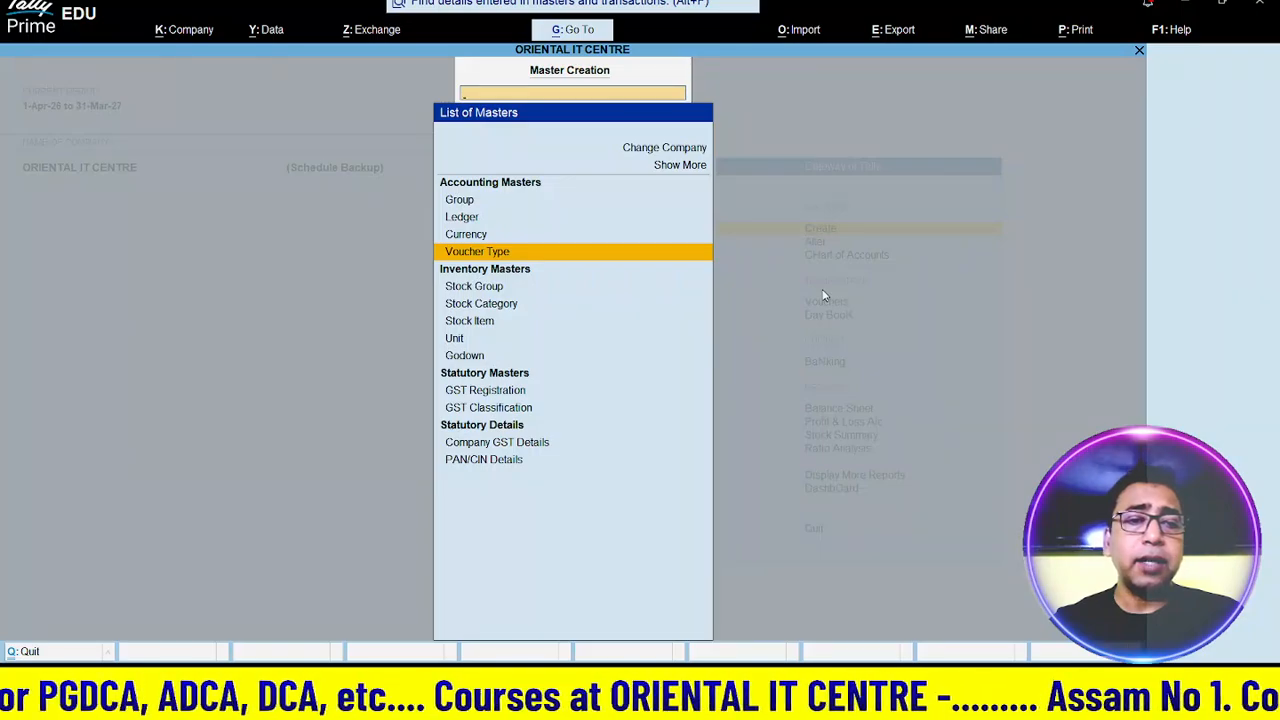
{"action": "key", "text": "Down"}
{"action": "key", "text": "Down"}
{"action": "key", "text": "Down"}
{"action": "key", "text": "Down"}
{"action": "key", "text": "Up"}
{"action": "key", "text": "Up"}
{"action": "key", "text": "Up"}
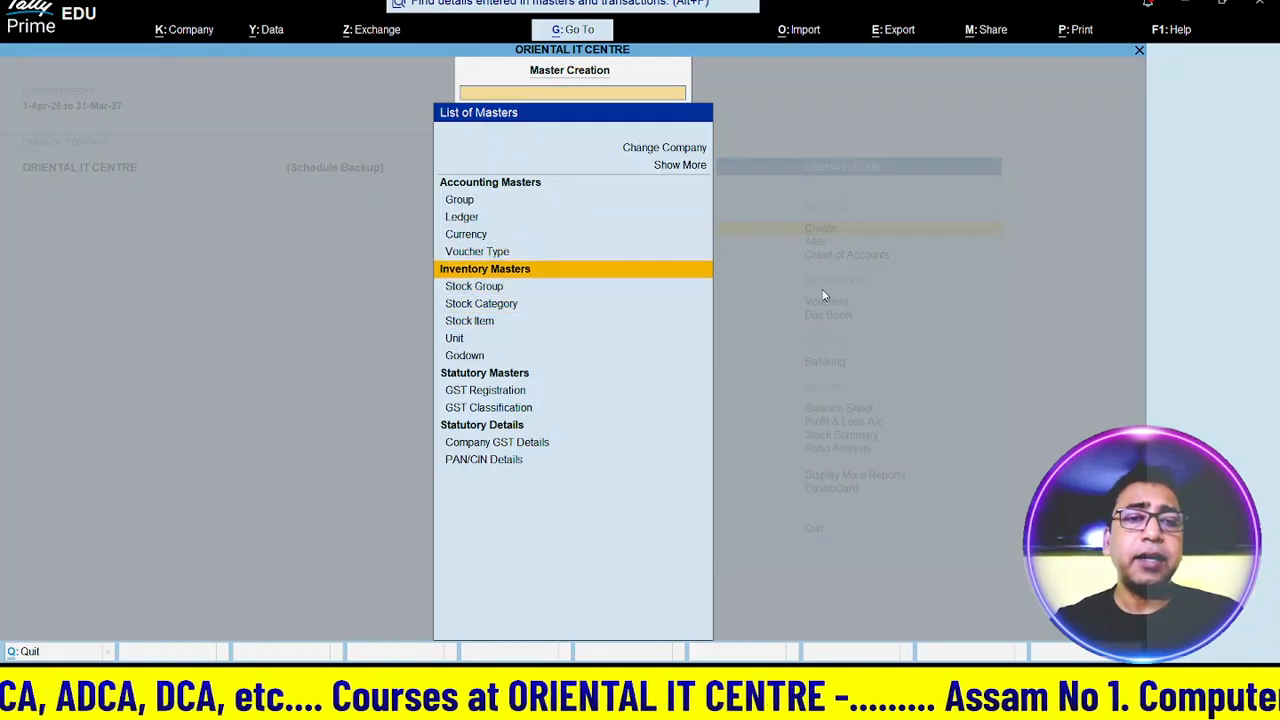
{"action": "key", "text": "Up"}
{"action": "key", "text": "Up"}
{"action": "key", "text": "Up"}
{"action": "key", "text": "Up"}
{"action": "key", "text": "Up"}
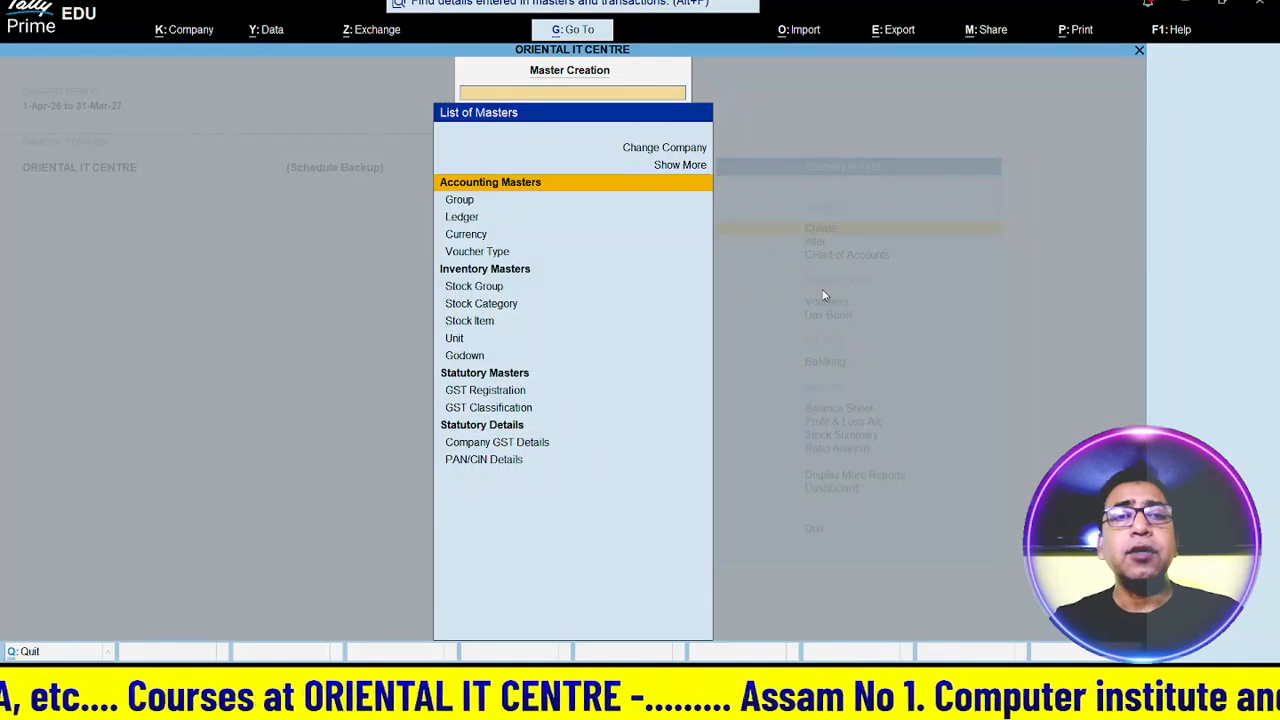
{"action": "key", "text": "Escape"}
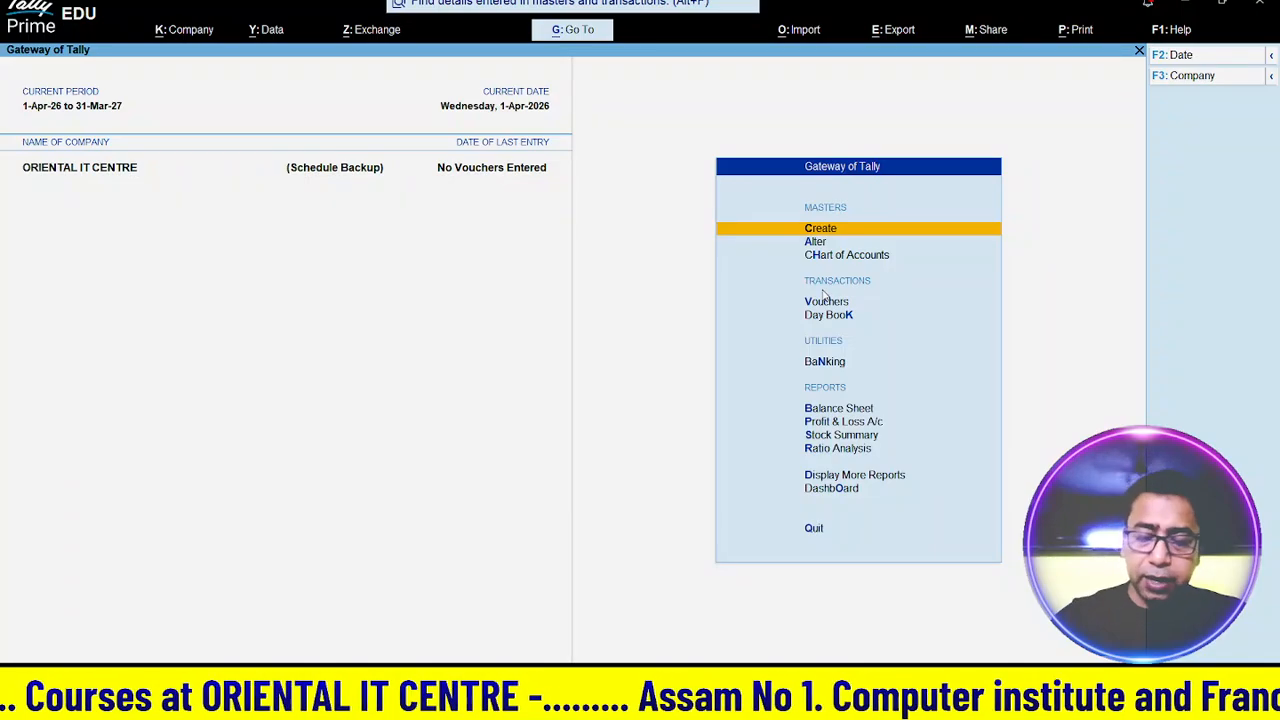
- In the company features (F11), step through the settings, accepting the existing GST details
{"action": "key", "text": "F11"}
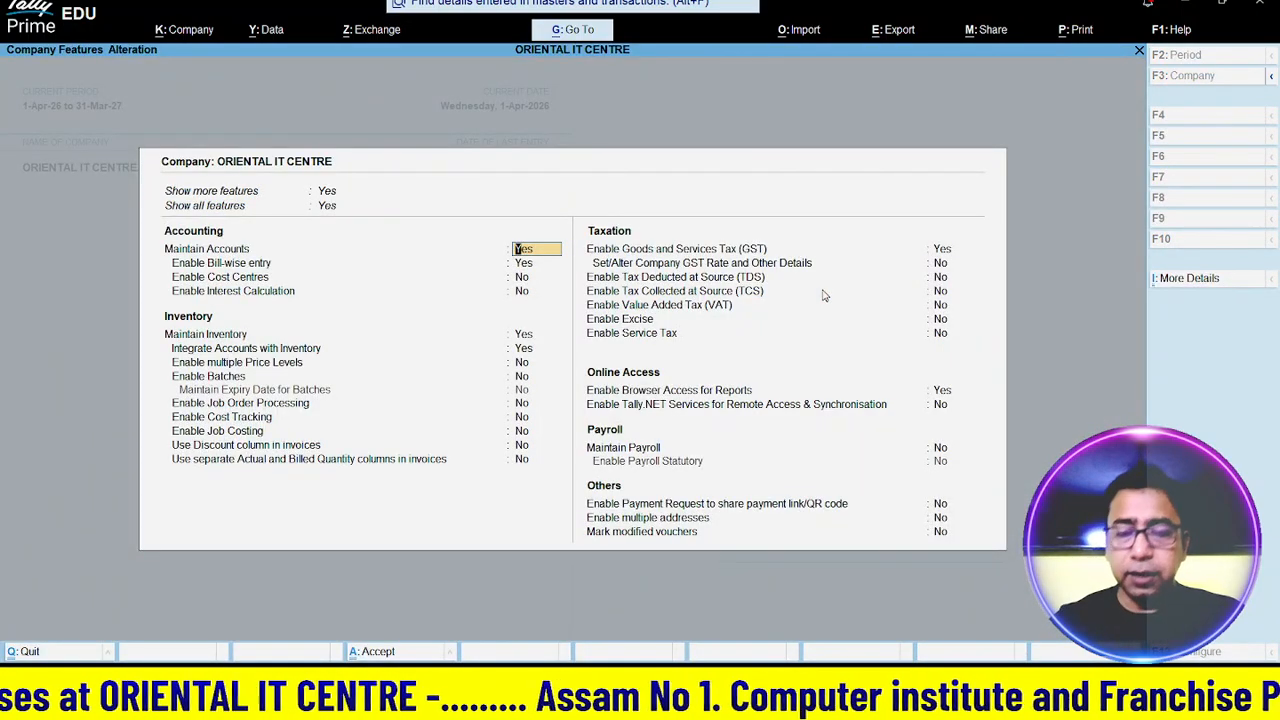
{"action": "key", "text": "Down"}
{"action": "key", "text": "Down"}
{"action": "key", "text": "Down"}
{"action": "key", "text": "Down"}
{"action": "key", "text": "Down"}
{"action": "key", "text": "Down"}
{"action": "key", "text": "Down"}
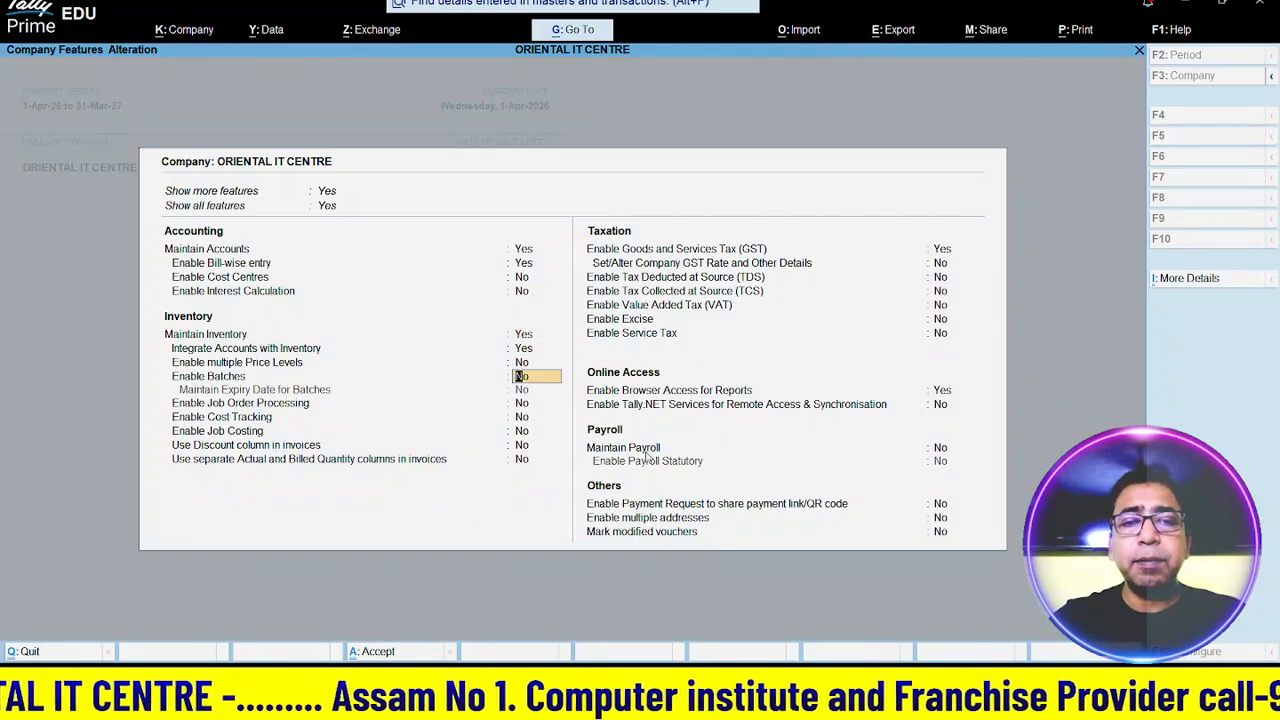
{"action": "key", "text": "Down"}
{"action": "key", "text": "Down"}
{"action": "key", "text": "Down"}
{"action": "key", "text": "Down"}
{"action": "key", "text": "Down"}
{"action": "key", "text": "Down"}
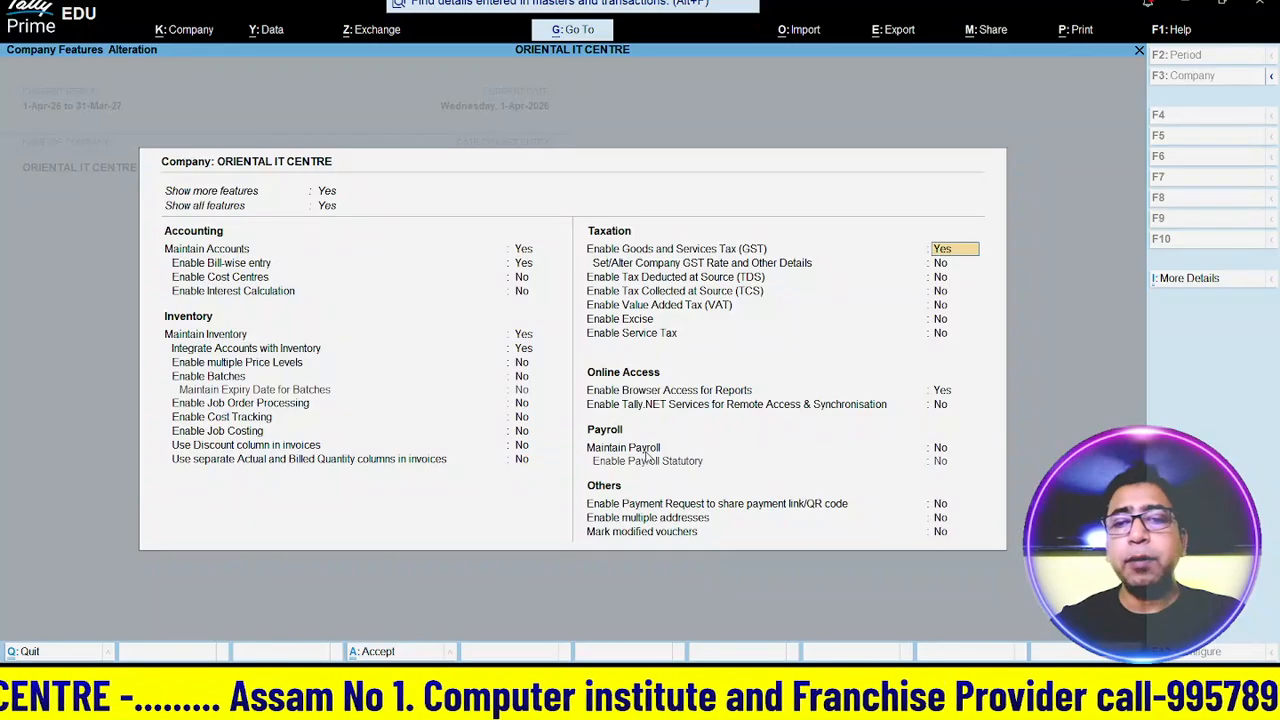
{"action": "key", "text": "Return"}
{"action": "key", "text": "Return"}
{"action": "key", "text": "Return"}
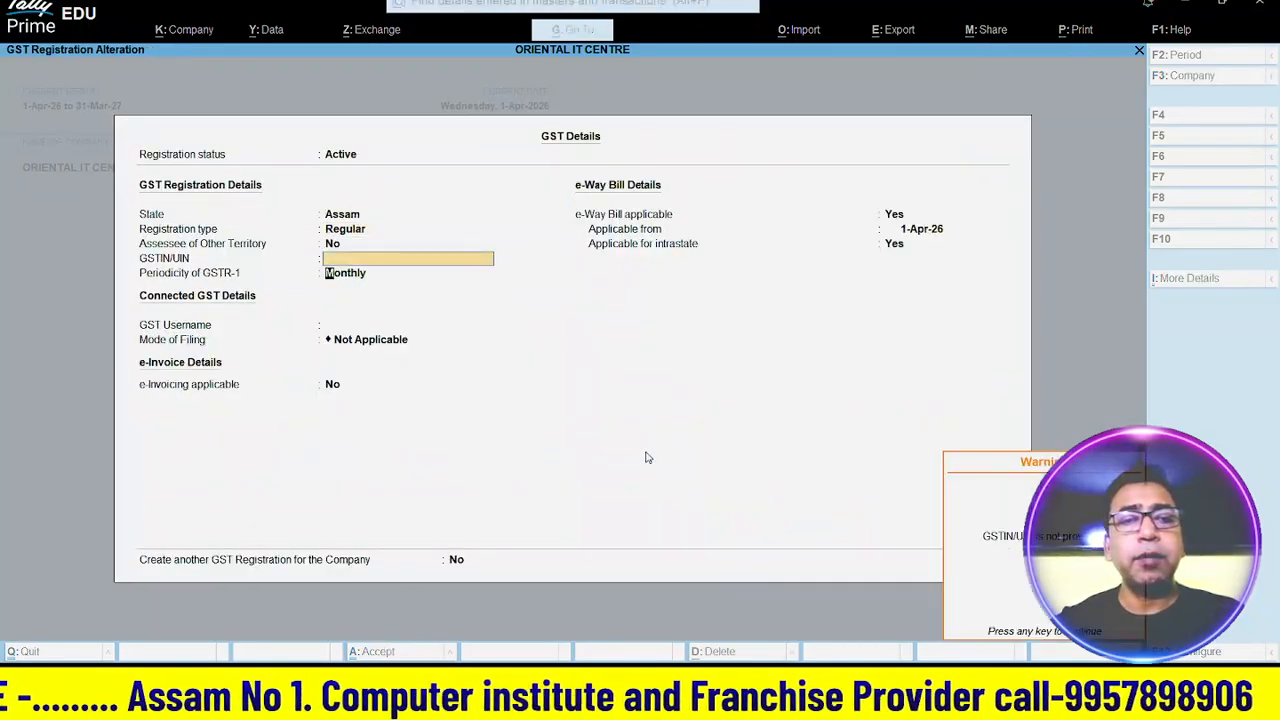
{"action": "key", "text": "Return"}
{"action": "key", "text": "Return"}
{"action": "key", "text": "Return"}
{"action": "key", "text": "Return"}
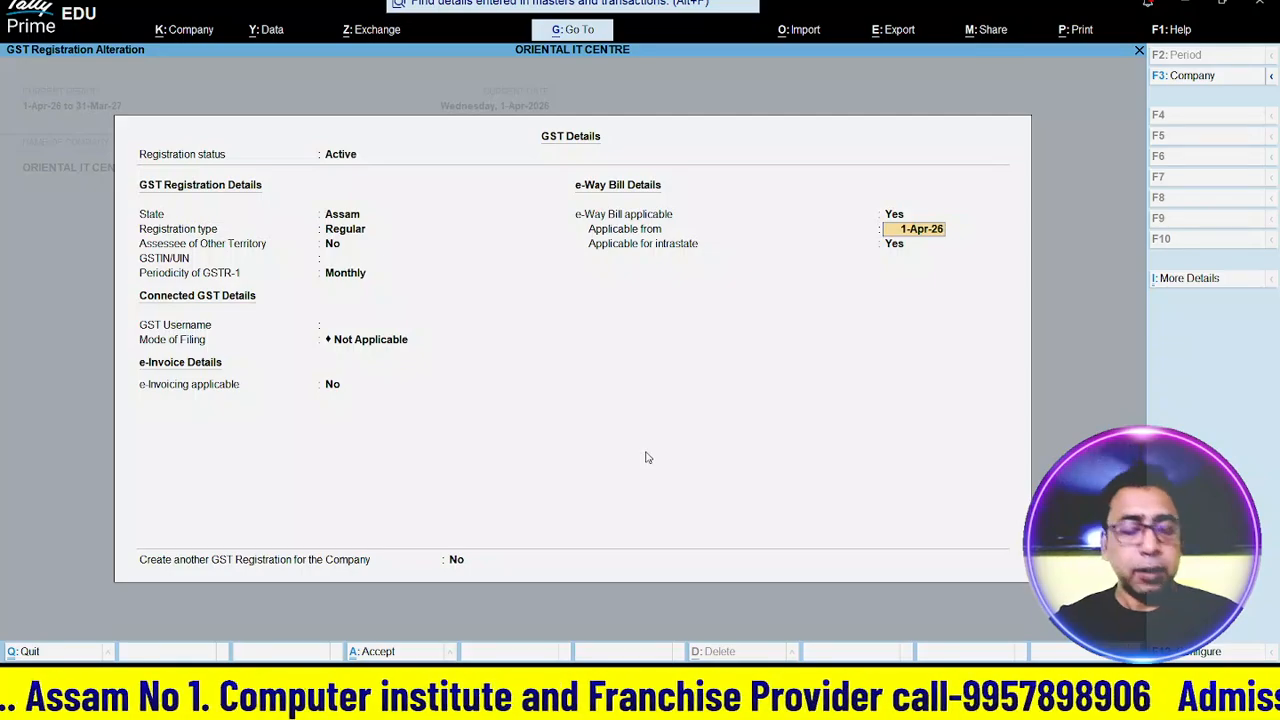
{"action": "key", "text": "ctrl+a"}
{"action": "key", "text": "Down"}
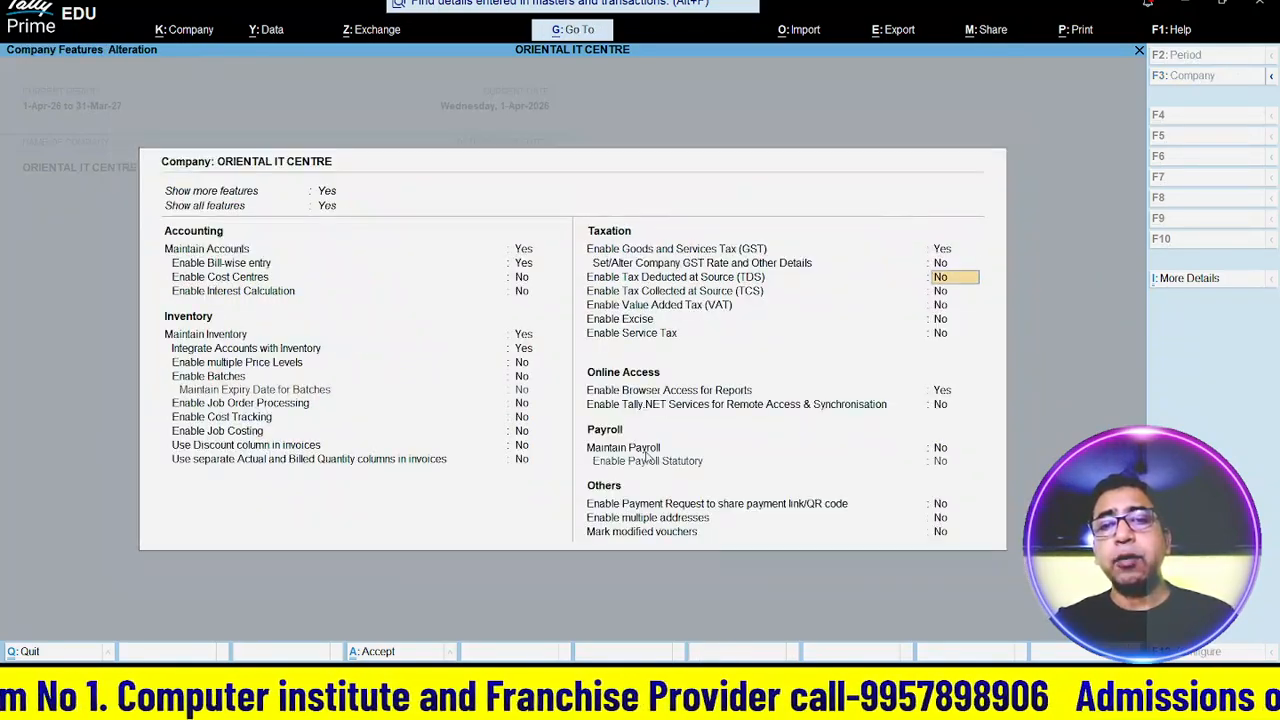
{"action": "key", "text": "Down"}
{"action": "key", "text": "Down"}
{"action": "key", "text": "Down"}
{"action": "key", "text": "Down"}
{"action": "key", "text": "Down"}
{"action": "key", "text": "Down"}
{"action": "key", "text": "Down"}
{"action": "key", "text": "Down"}
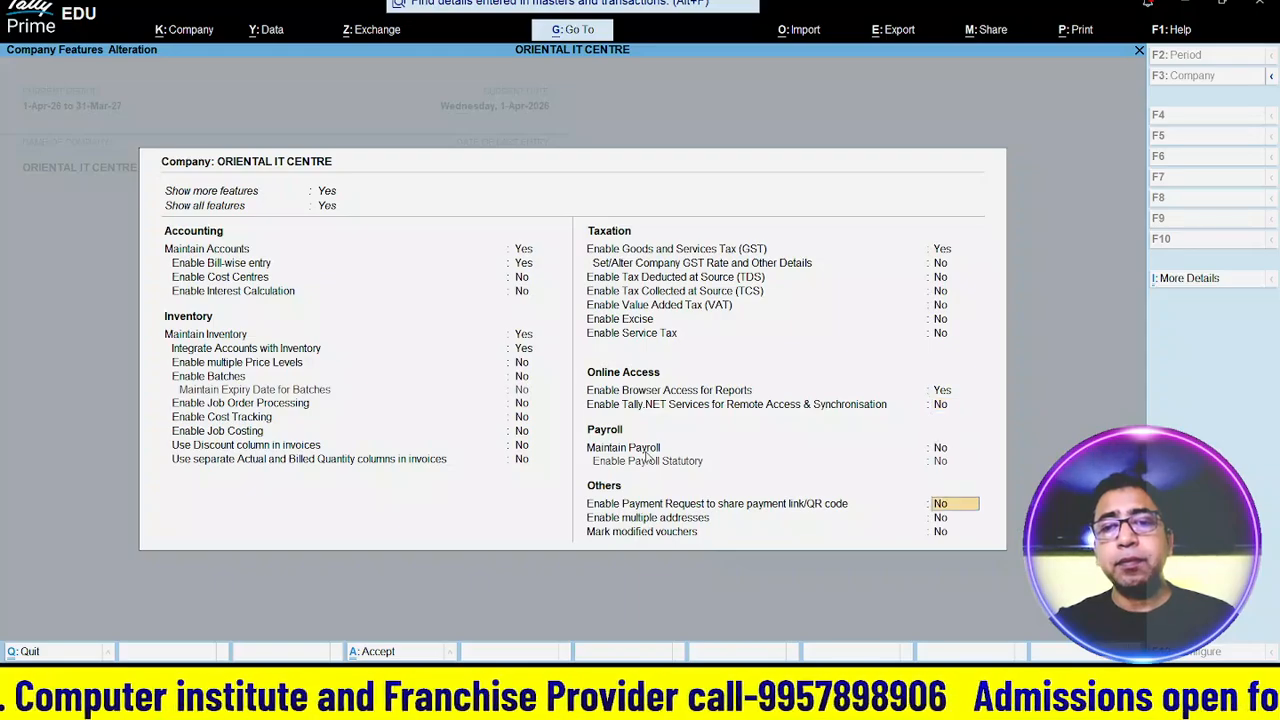
- Set Maintain Payroll and Enable Payroll Statutory to Yes, skipping the statutory details
{"action": "key", "text": "Up"}
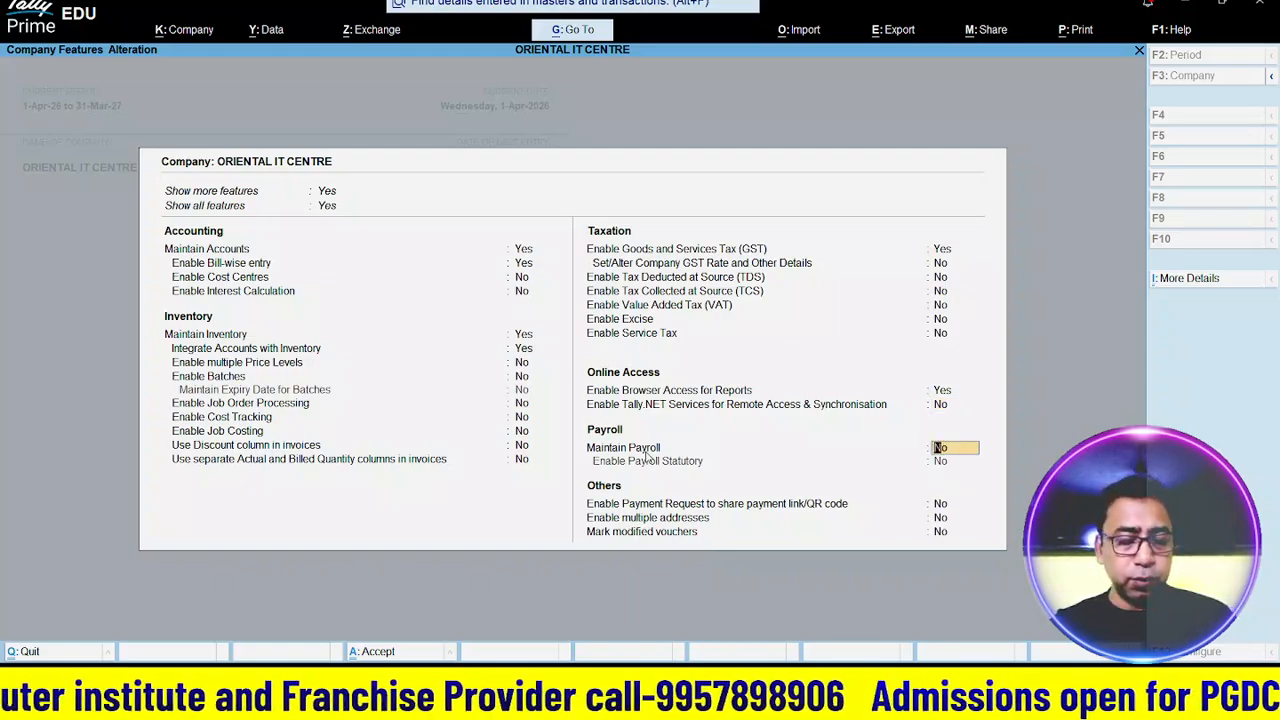
{"action": "type", "text": "y"}
{"action": "key", "text": "Return"}
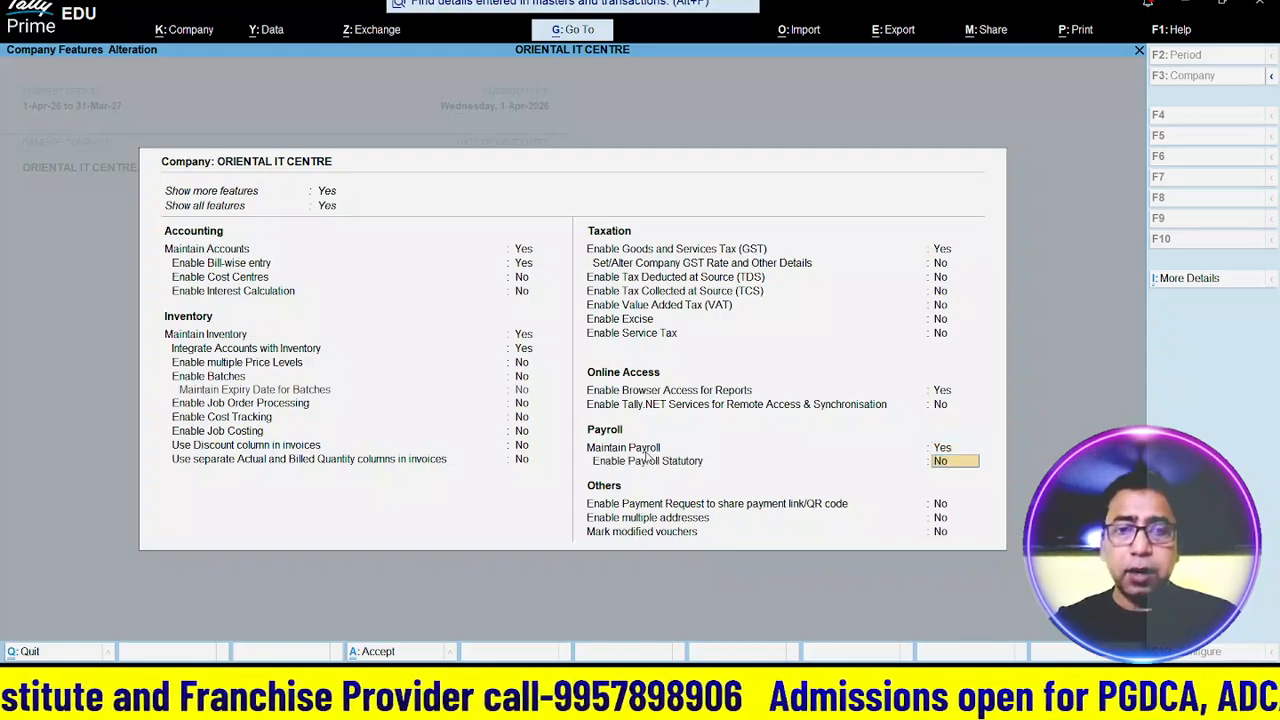
{"action": "type", "text": "y"}
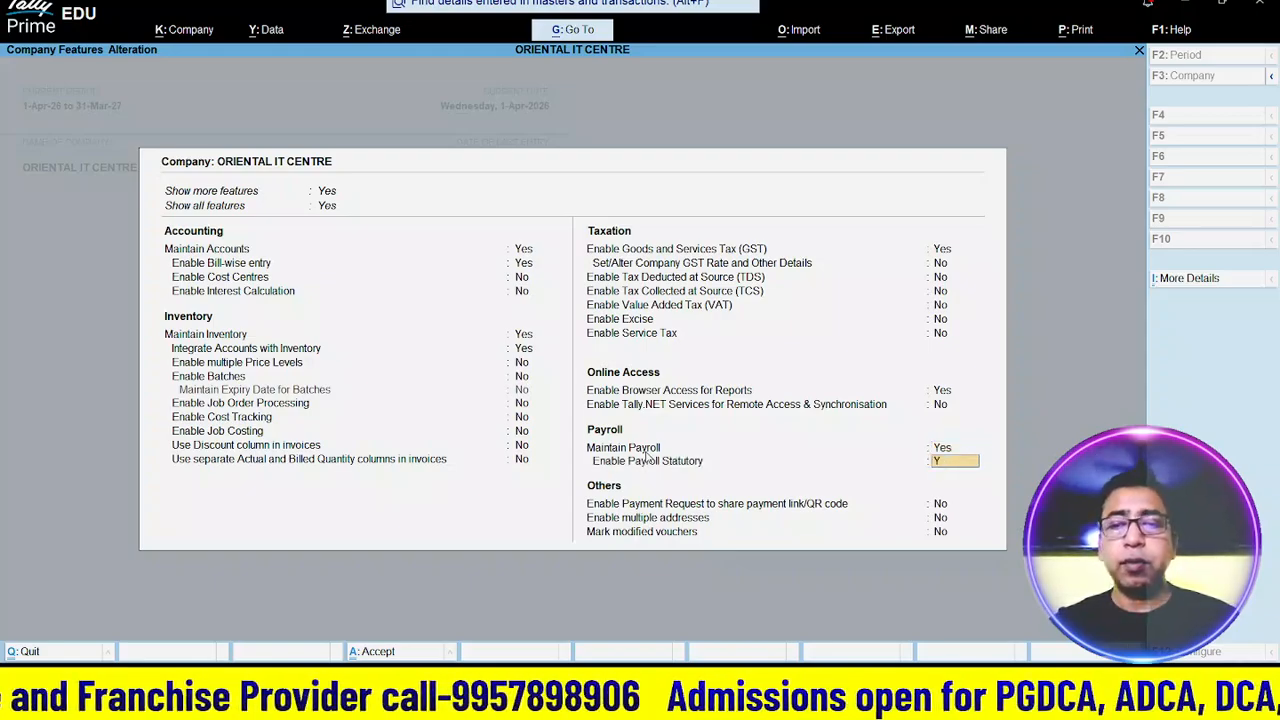
{"action": "key", "text": "Return"}
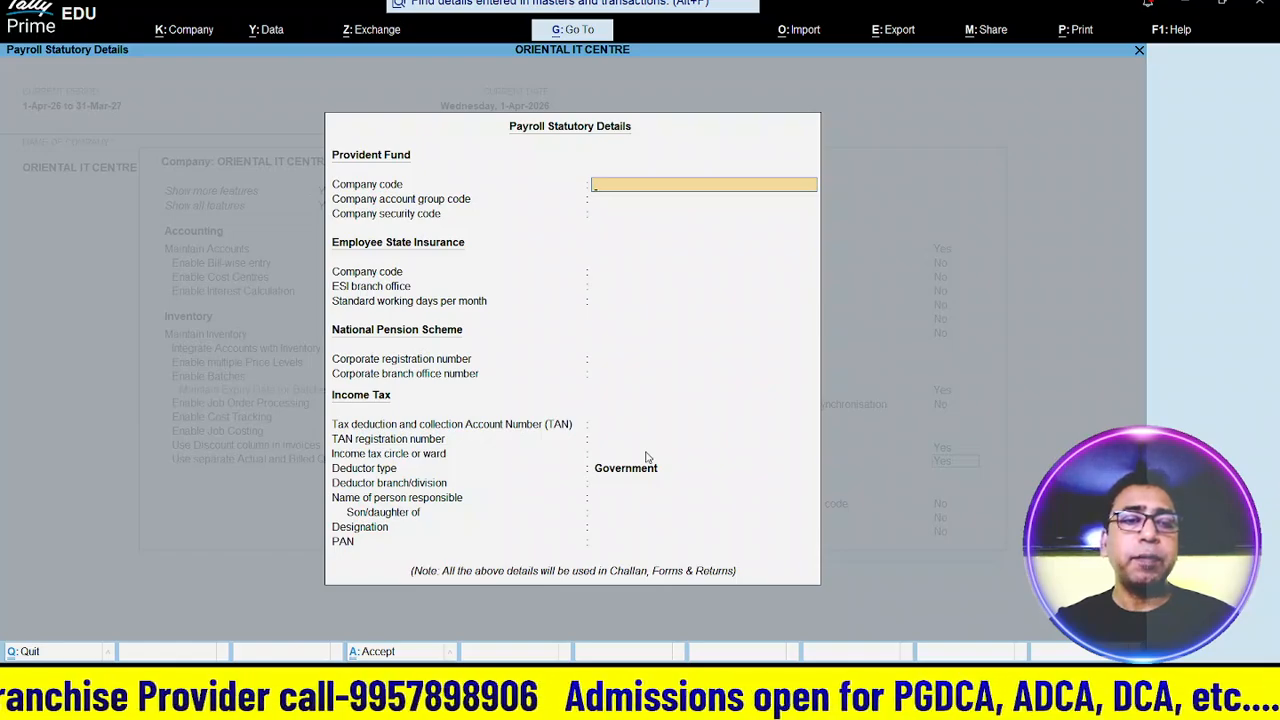
{"action": "key", "text": "ctrl+a"}
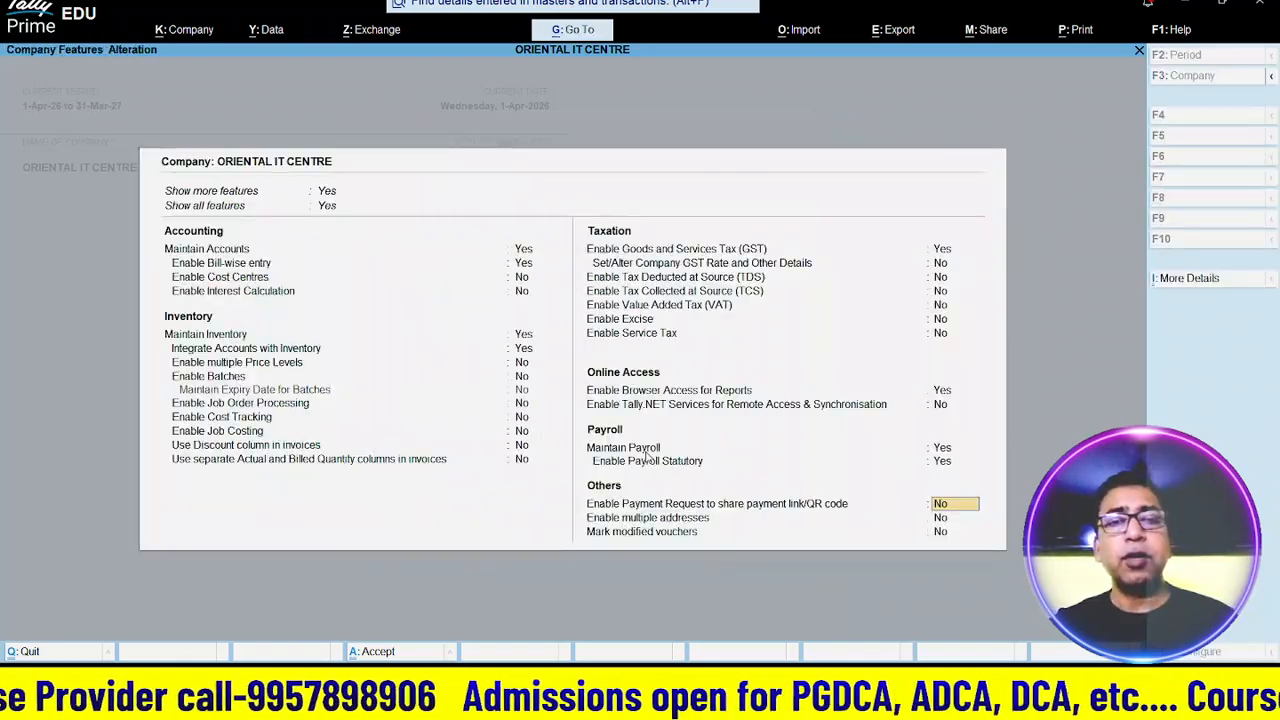
{"action": "key", "text": "Return"}
{"action": "key", "text": "Return"}
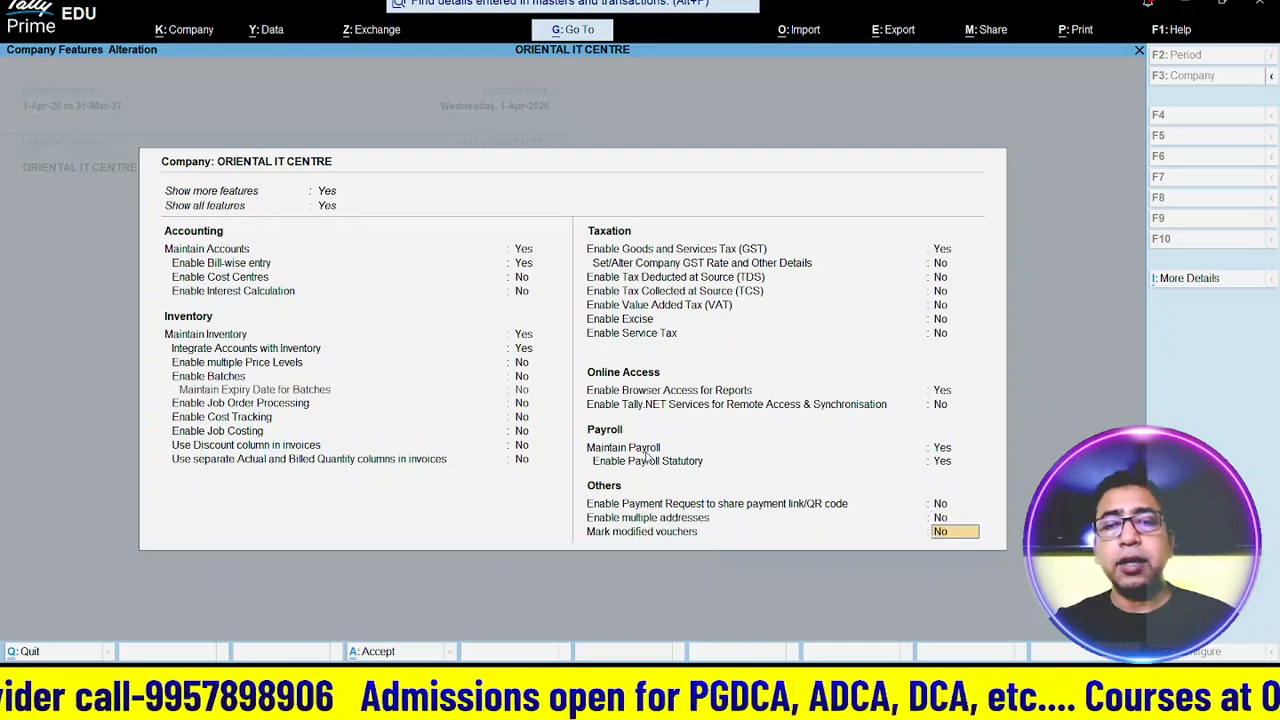
{"action": "key", "text": "Return"}
- Save the changed company features and go down the masters list to Payroll Masters
{"action": "key", "text": "y"}
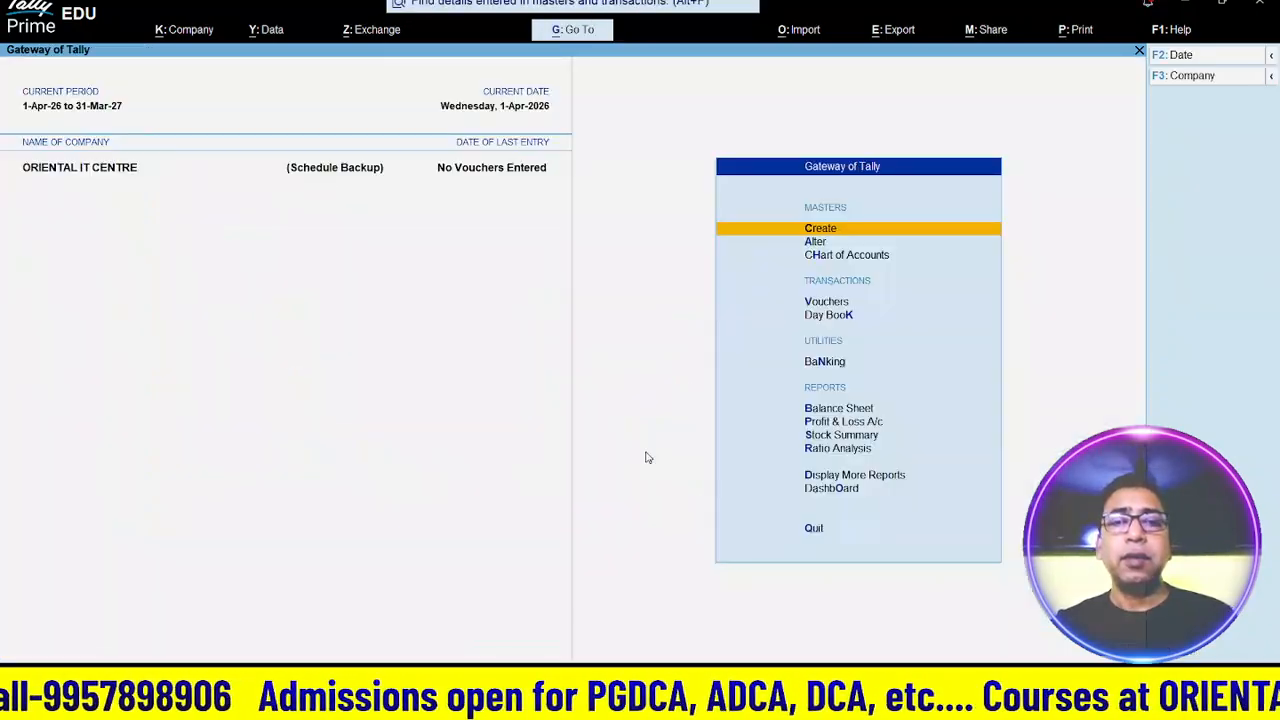
{"action": "key", "text": "Return"}
{"action": "key", "text": "Down"}
{"action": "key", "text": "Down"}
{"action": "key", "text": "Down"}
{"action": "key", "text": "Down"}
{"action": "key", "text": "Down"}
{"action": "key", "text": "Down"}
{"action": "key", "text": "Down"}
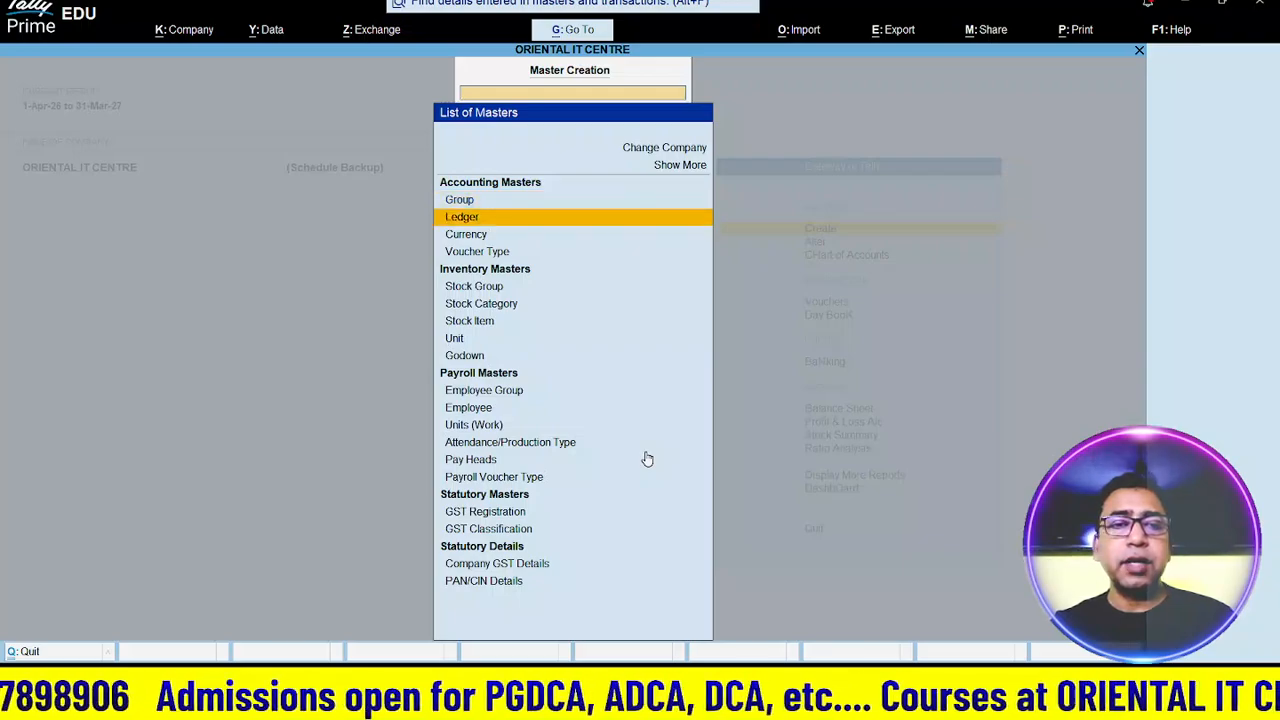
{"action": "key", "text": "Down"}
{"action": "key", "text": "Down"}
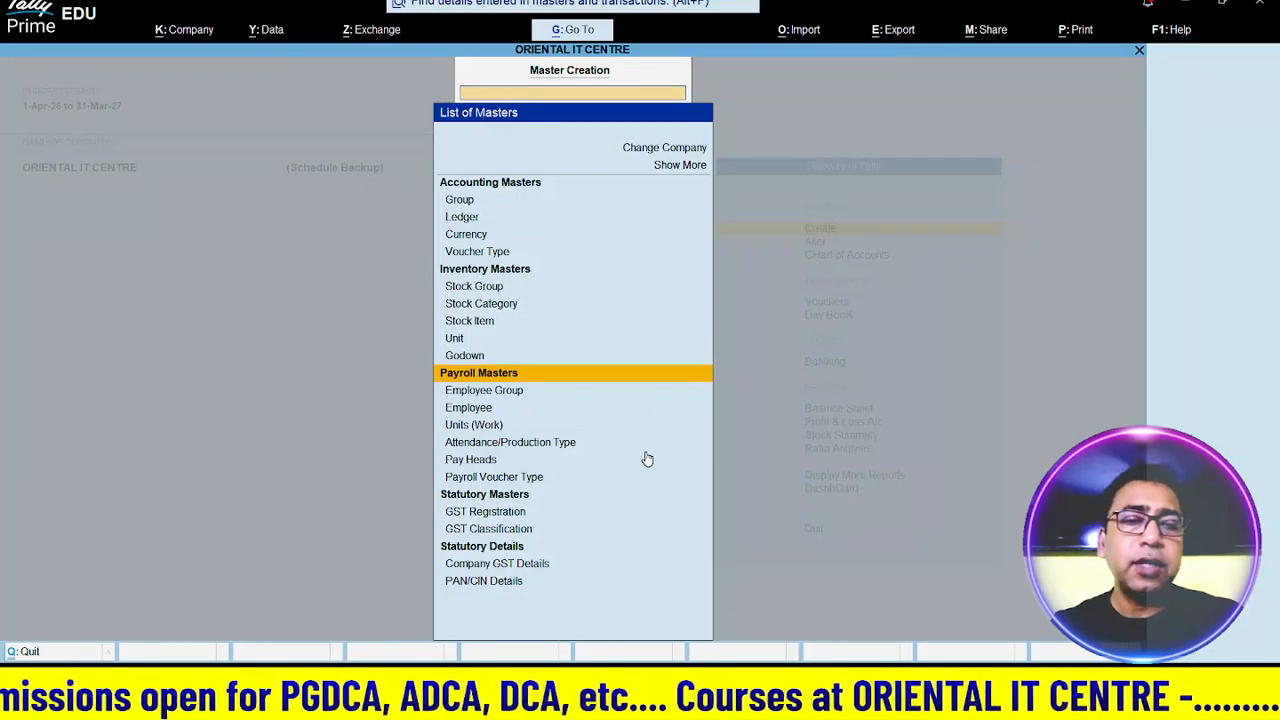
- Review the payroll masters: Employee Group, Employee, Units (Work) and Pay Heads
{"action": "key", "text": "Down"}
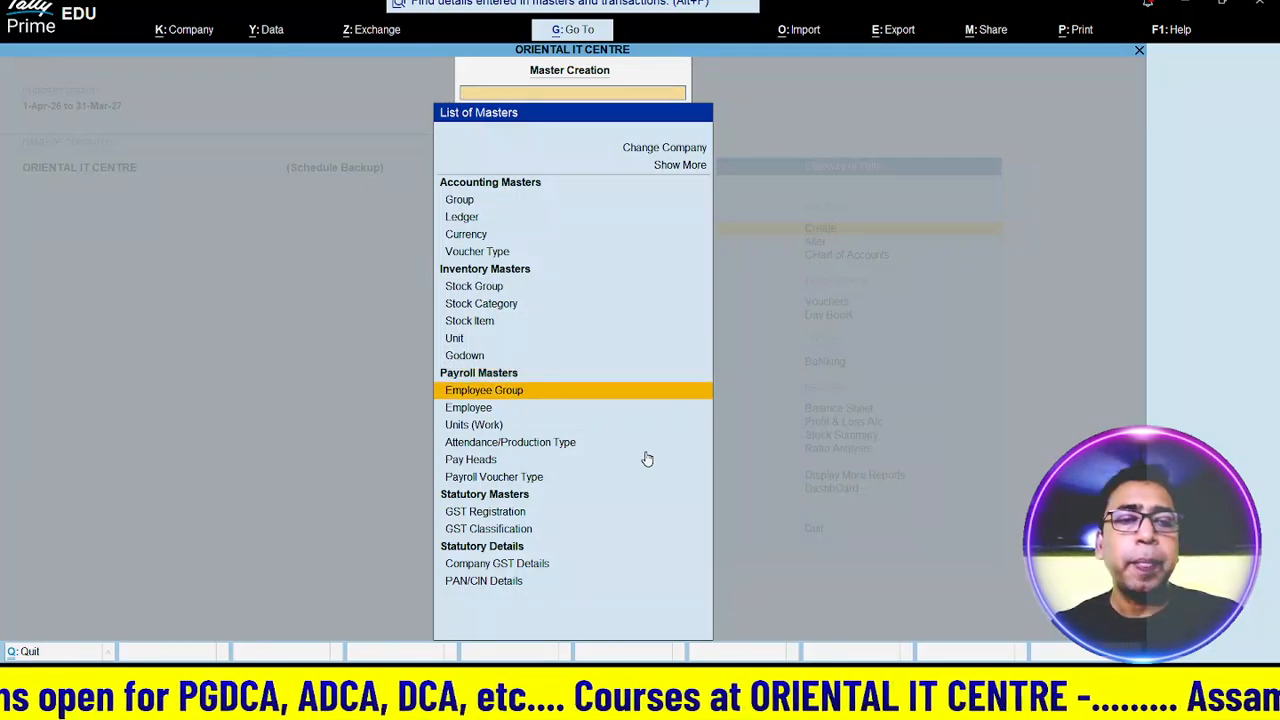
{"action": "key", "text": "Down"}
{"action": "key", "text": "Down"}
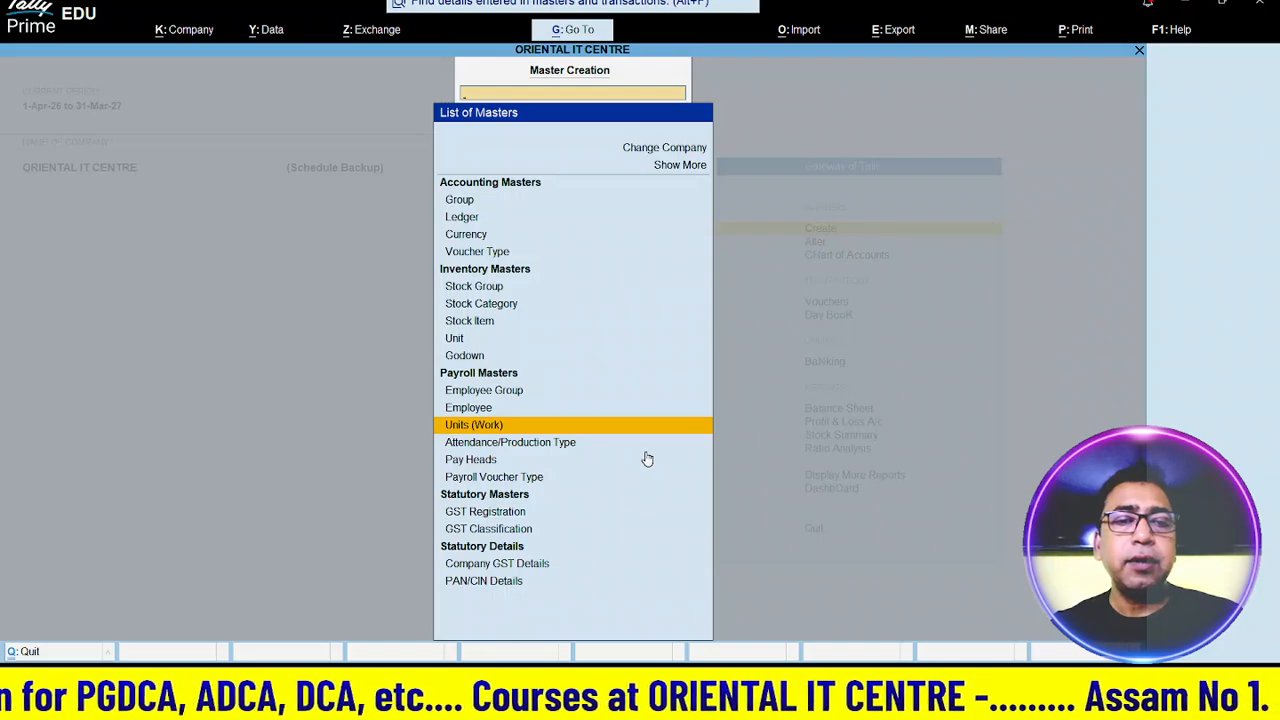
{"action": "key", "text": "Down"}
{"action": "key", "text": "Down"}
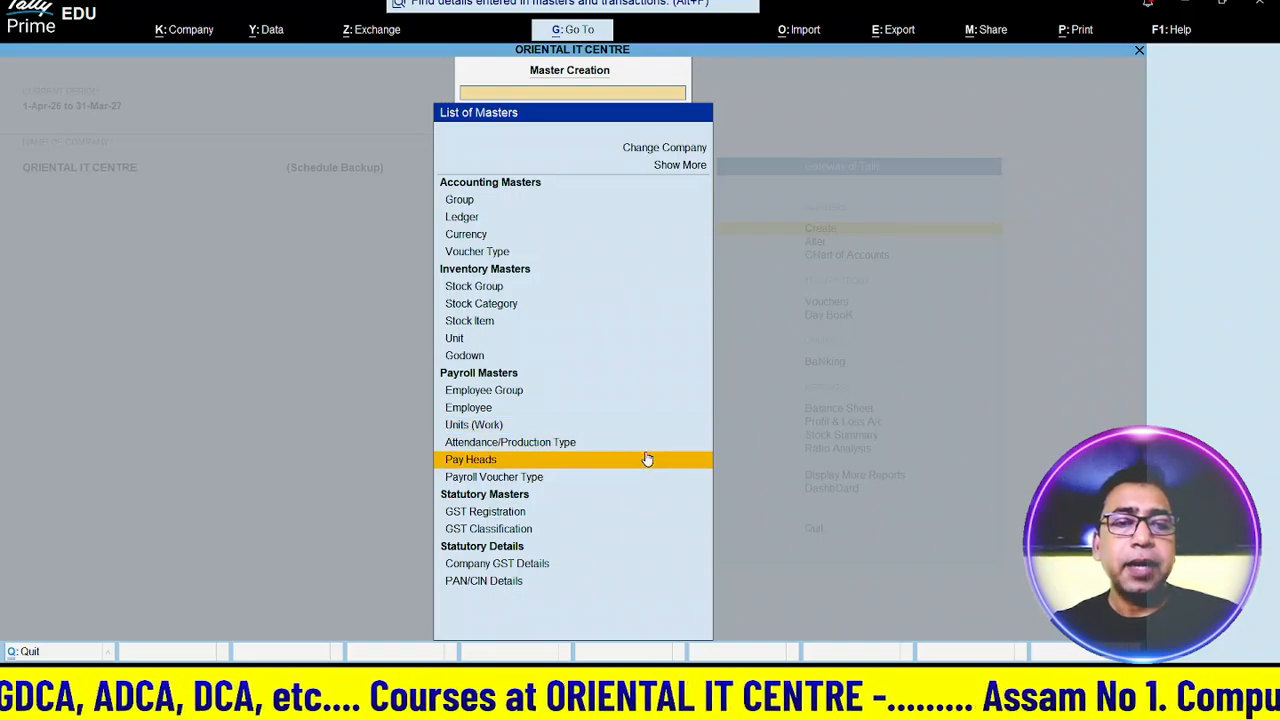
{"action": "key", "text": "Down"}
{"action": "key", "text": "Up"}
{"action": "key", "text": "Up"}
{"action": "key", "text": "Up"}
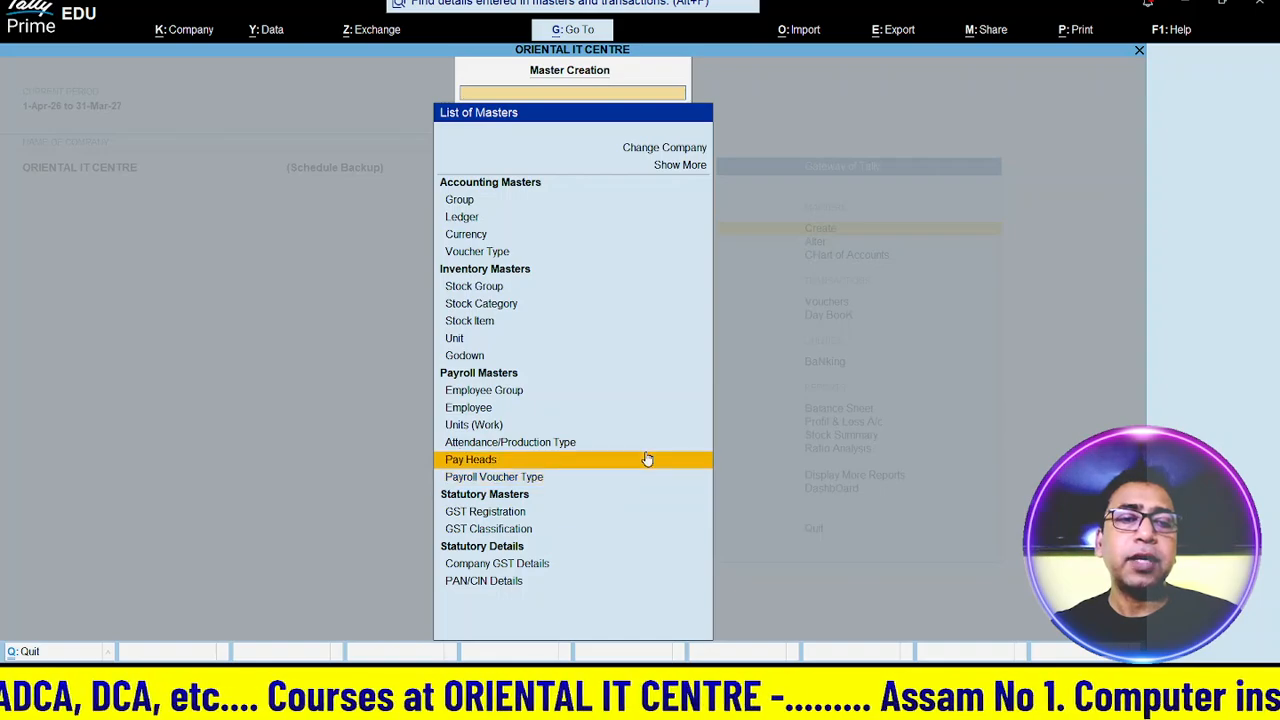
{"action": "key", "text": "Up"}
{"action": "key", "text": "Up"}
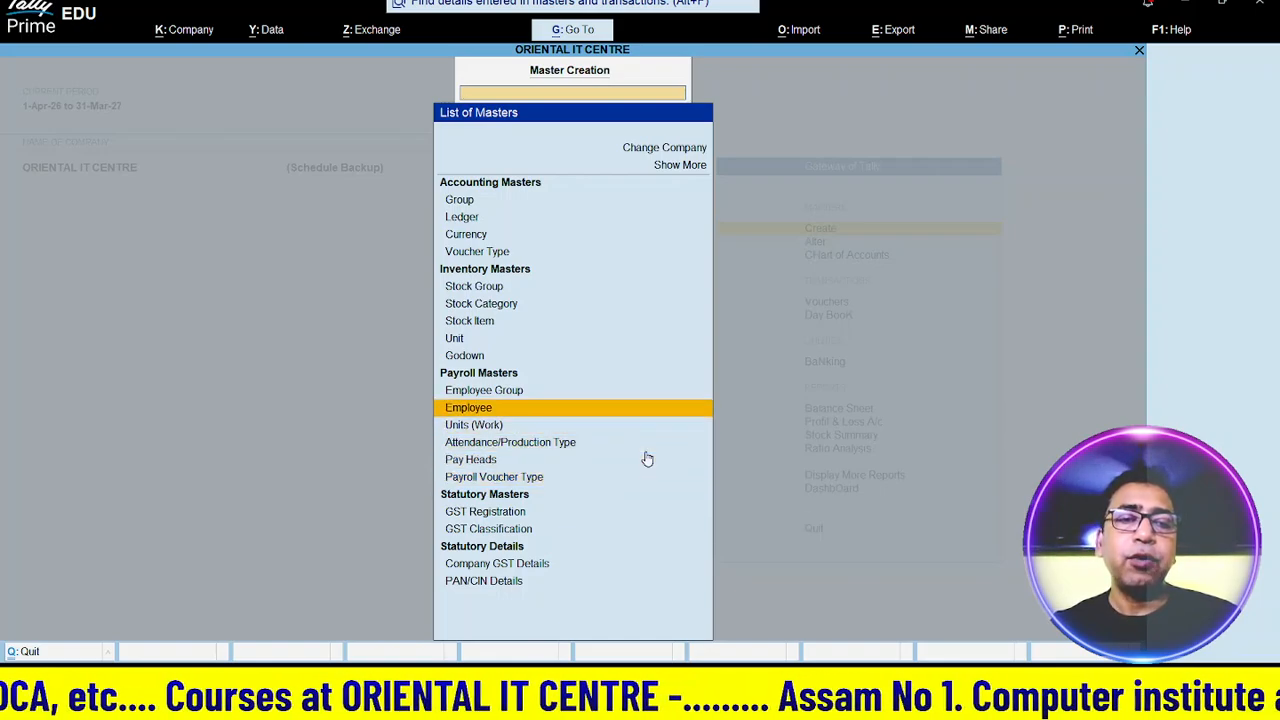
{"action": "key", "text": "Down"}
{"action": "key", "text": "Down"}
{"action": "key", "text": "Down"}
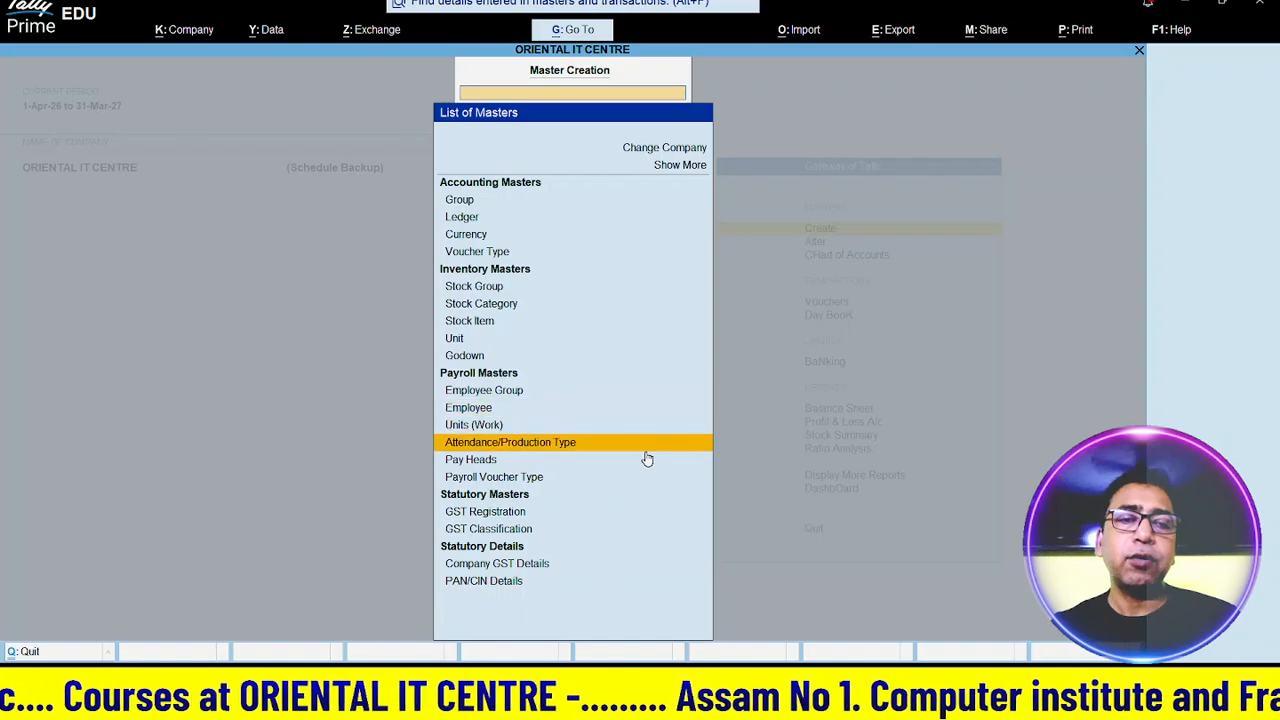
{"action": "key", "text": "Up"}
{"action": "key", "text": "Up"}
{"action": "key", "text": "Up"}
{"action": "key", "text": "Up"}
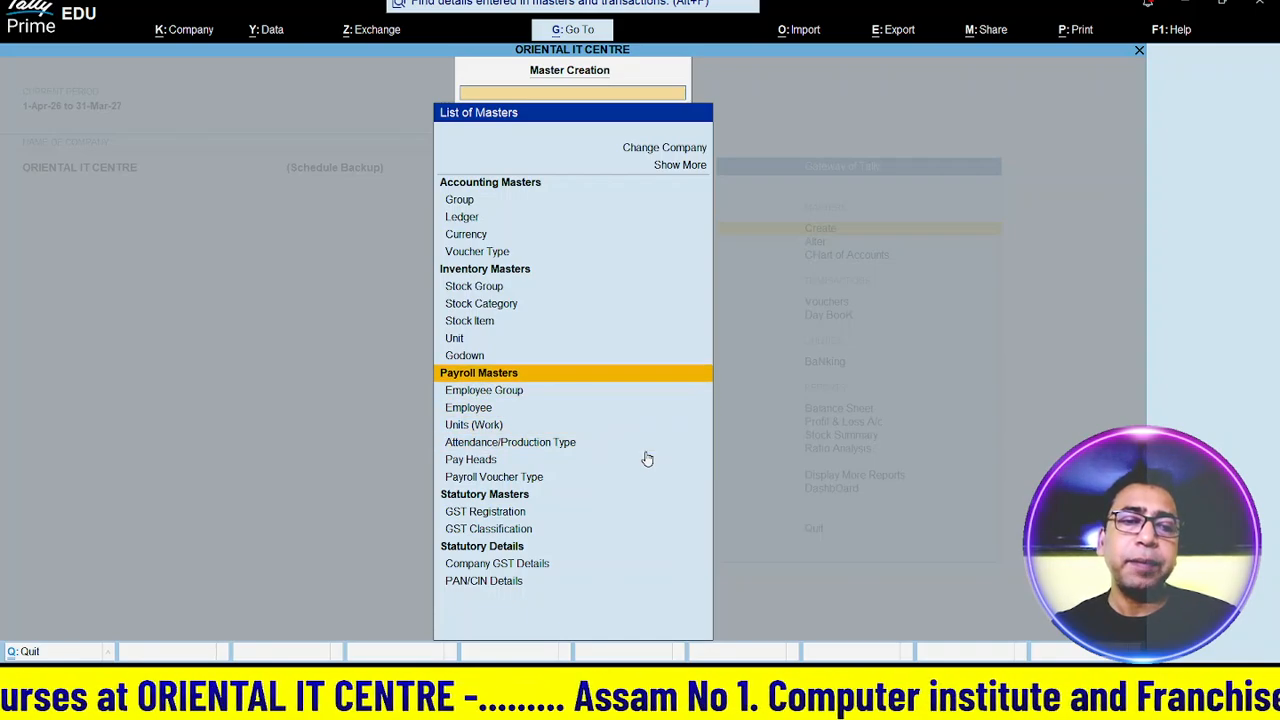
{"action": "key", "text": "Down"}
{"action": "key", "text": "Down"}
{"action": "key", "text": "Down"}
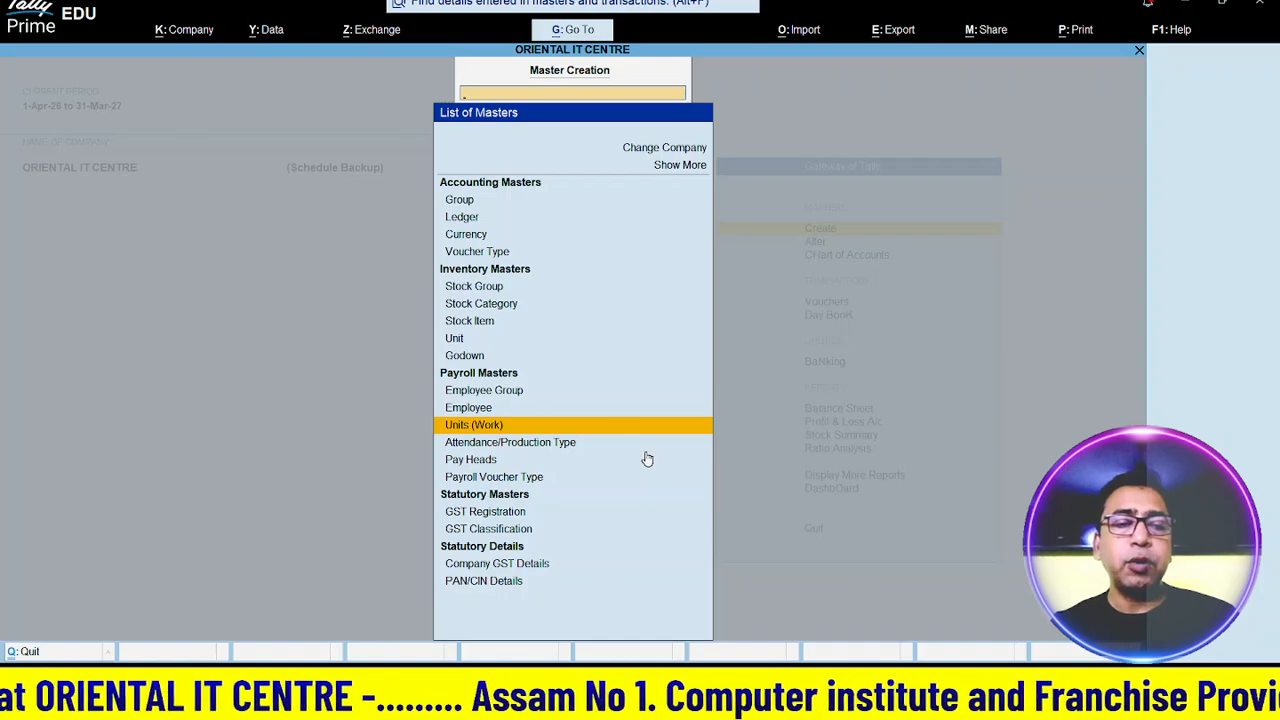
- Create the work unit with symbol Min and formal name Minute
{"action": "key", "text": "Return"}
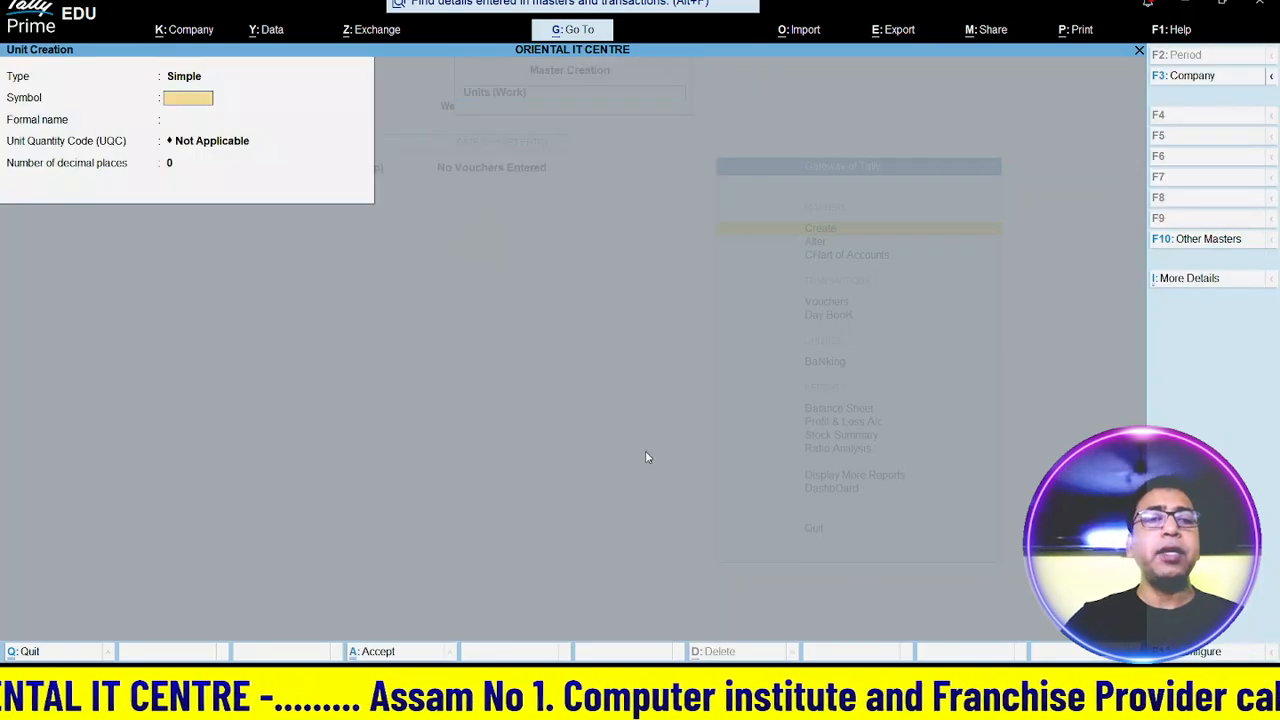
{"action": "type", "text": "mIN"}
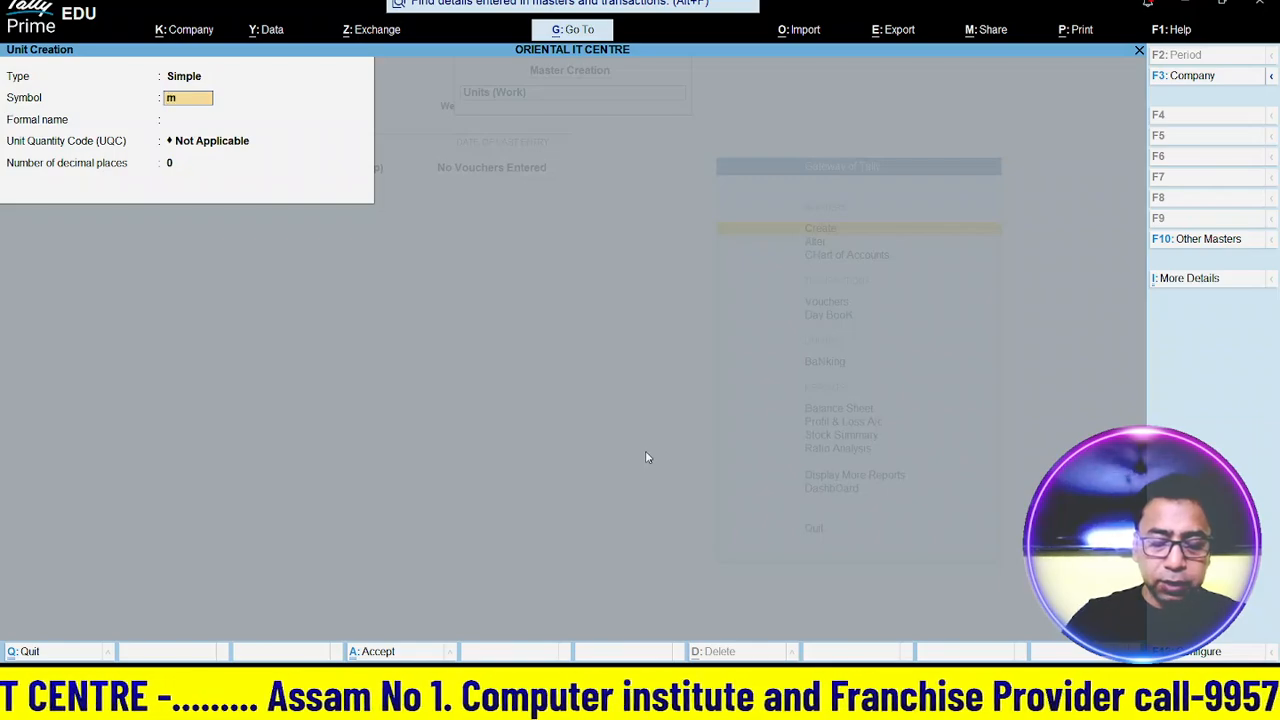
{"action": "key", "text": "BackSpace"}
{"action": "key", "text": "BackSpace"}
{"action": "key", "text": "BackSpace"}
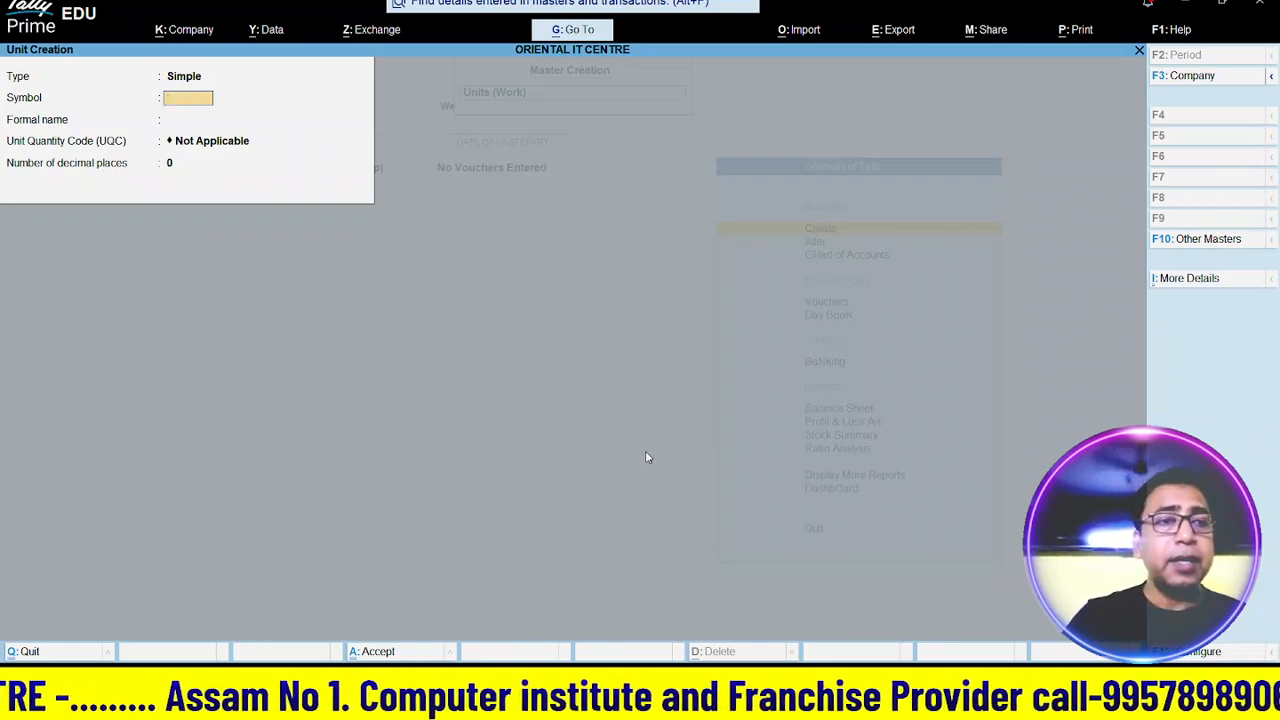
{"action": "type", "text": "Min"}
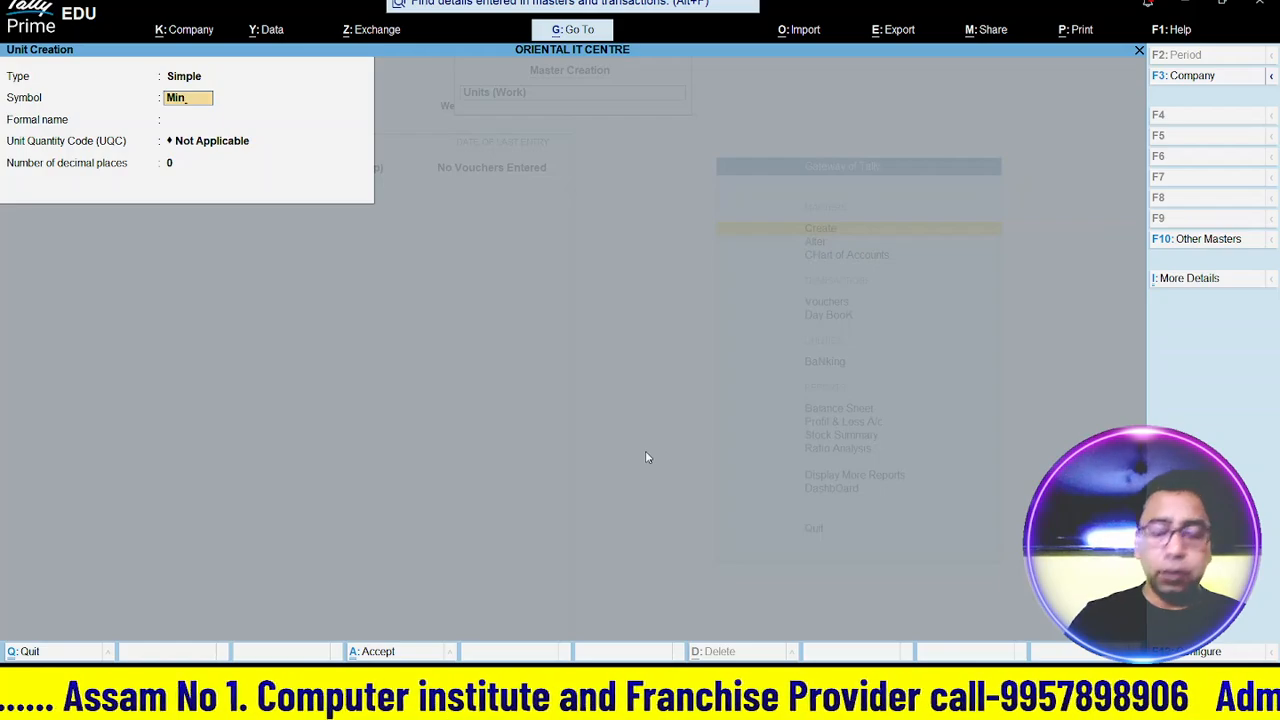
{"action": "key", "text": "Return"}
{"action": "type", "text": "M"}
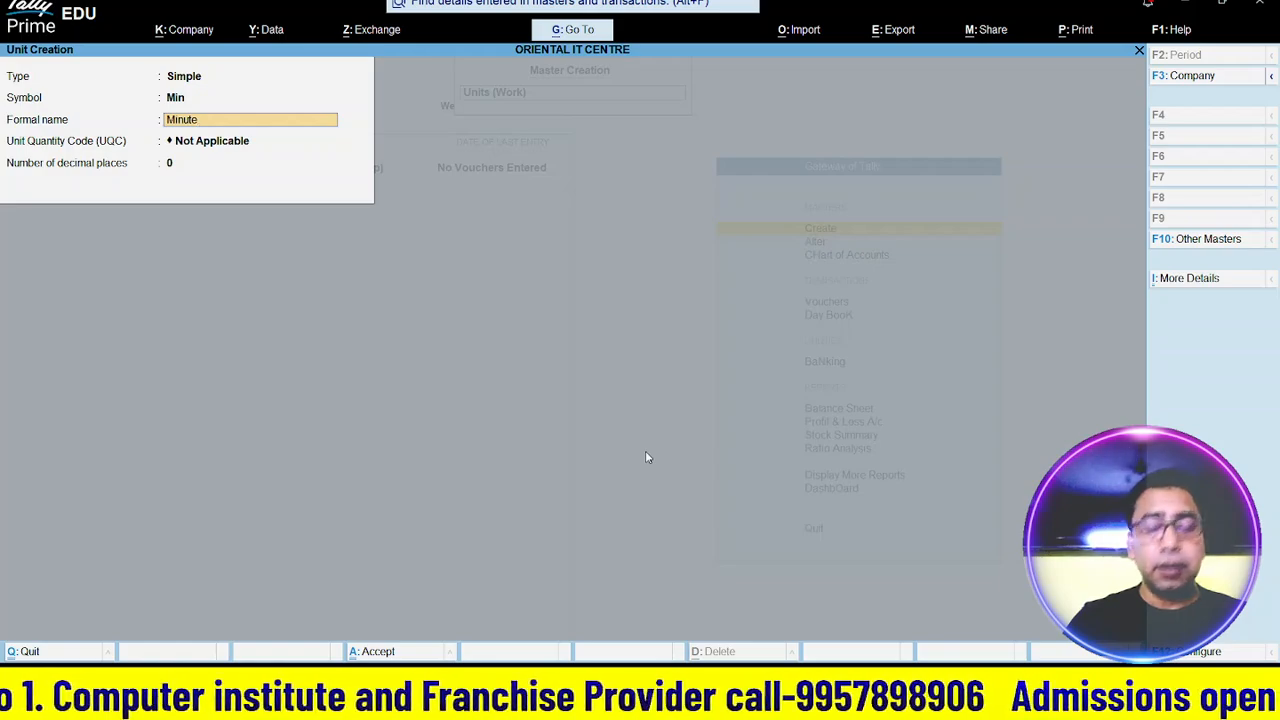
{"action": "type", "text": "inute"}
{"action": "key", "text": "Return"}
{"action": "key", "text": "Return"}
{"action": "key", "text": "Return"}
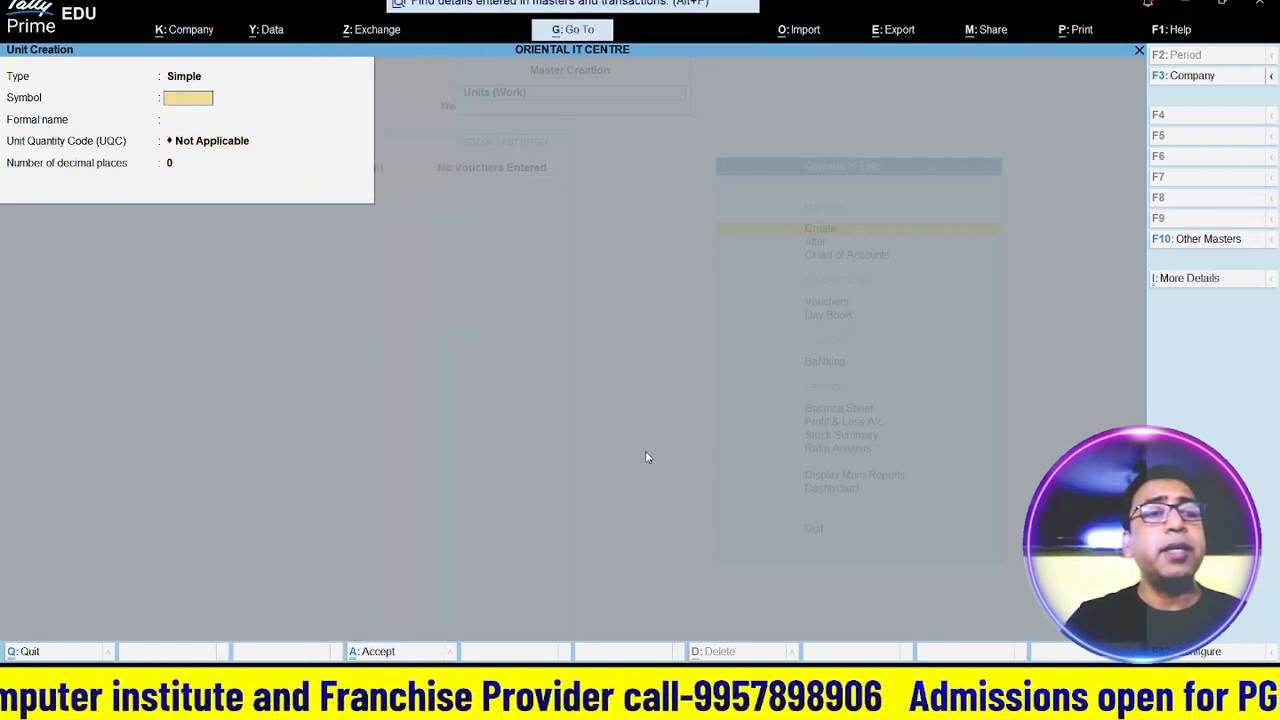
- Create the work unit Hrs (Hours) with the new unit quantity code hour
{"action": "type", "text": "Hr"}
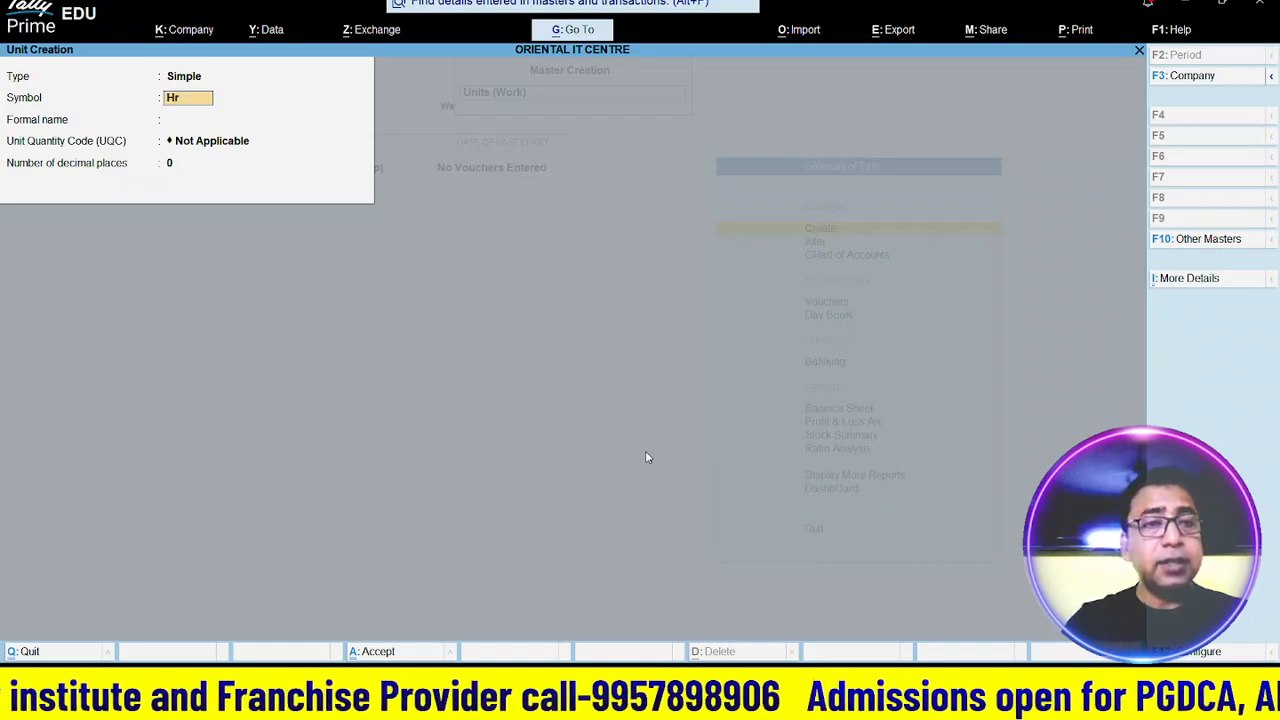
{"action": "type", "text": "s"}
{"action": "key", "text": "Return"}
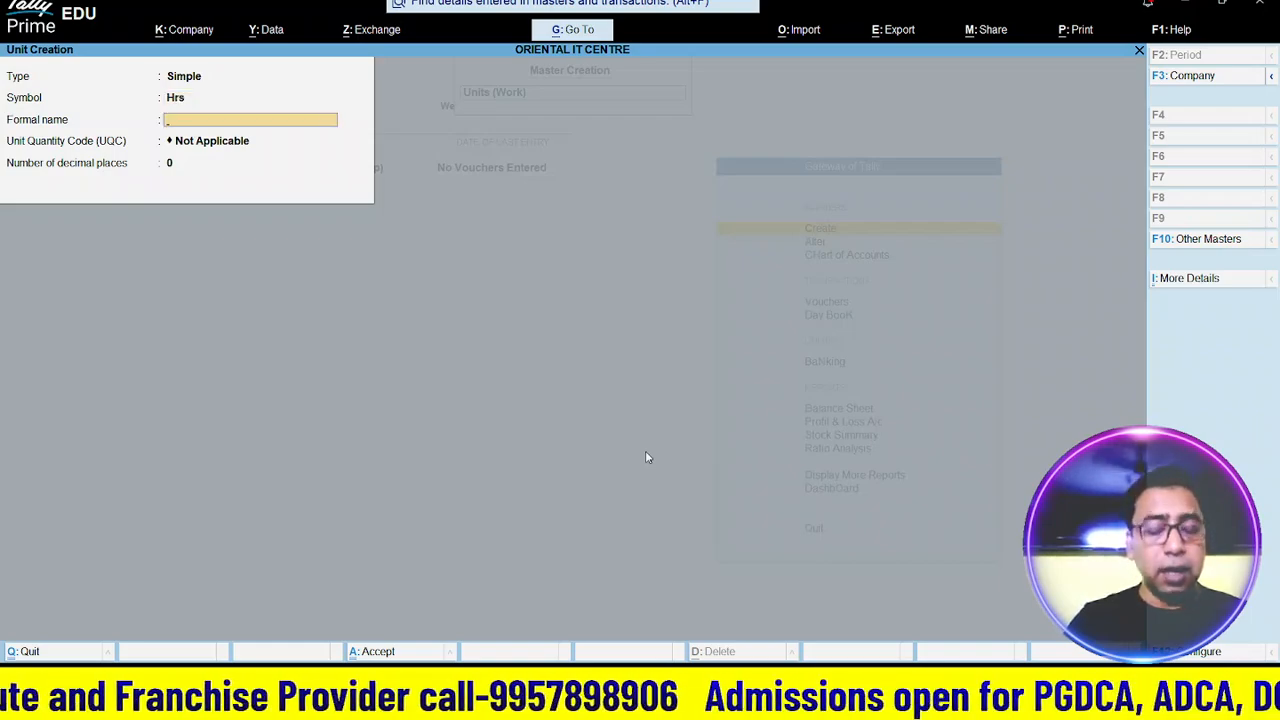
{"action": "type", "text": "Hours"}
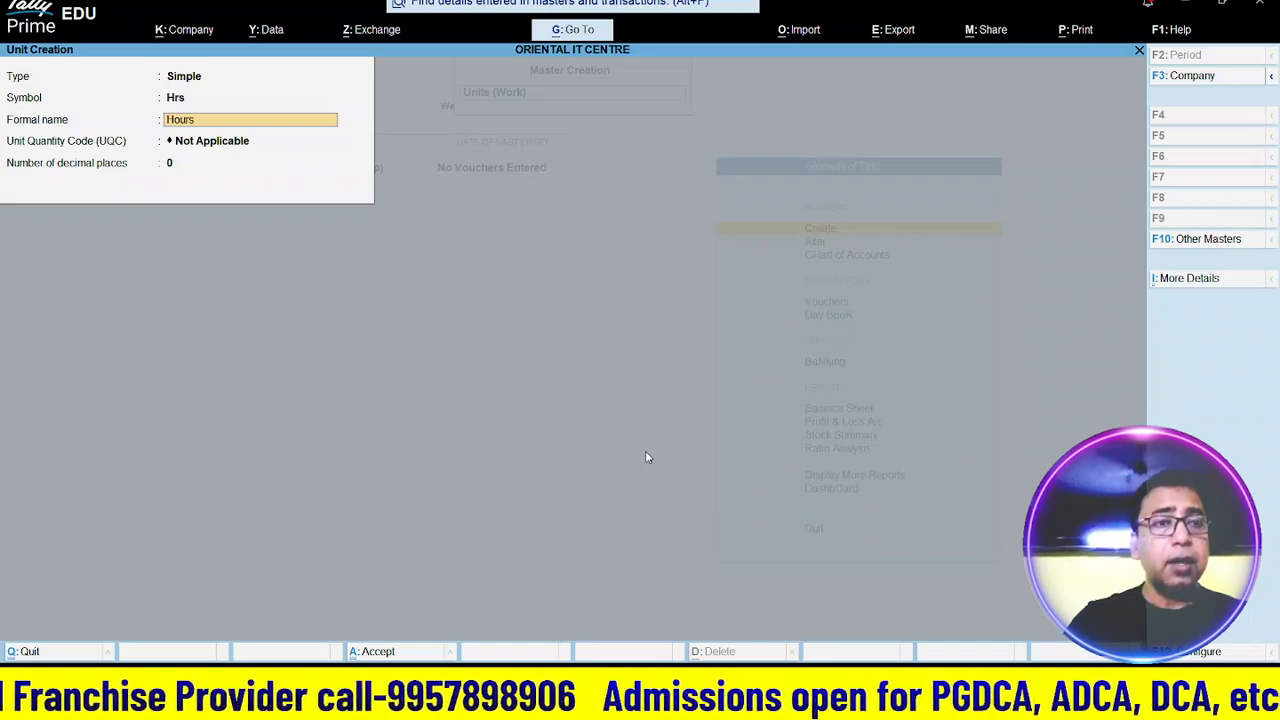
{"action": "key", "text": "Return"}
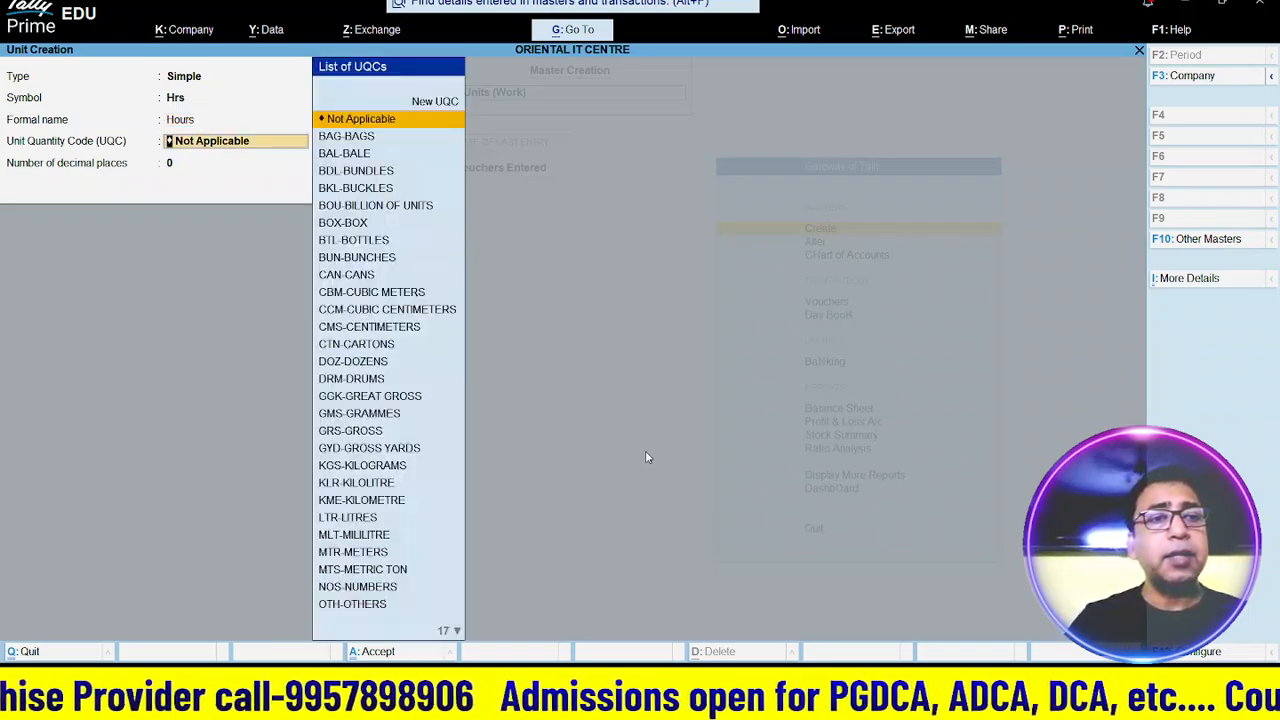
{"action": "type", "text": "hour"}
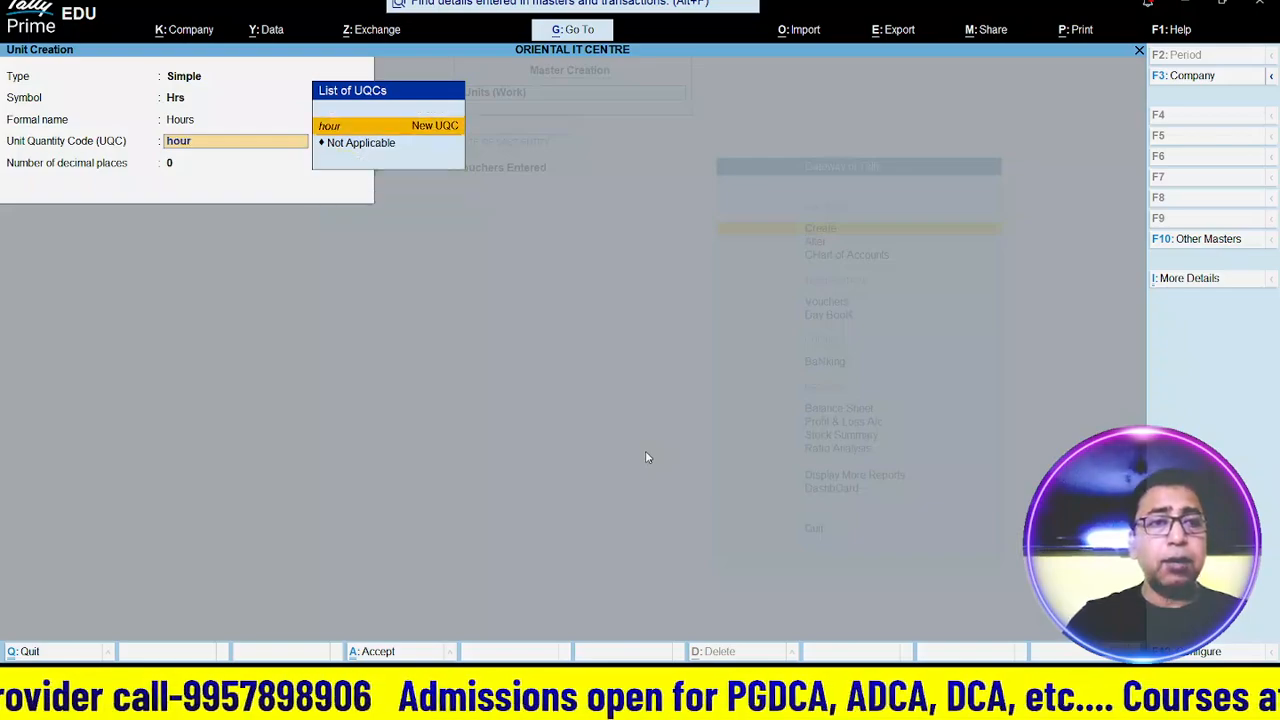
{"action": "key", "text": "Return"}
{"action": "key", "text": "Return"}
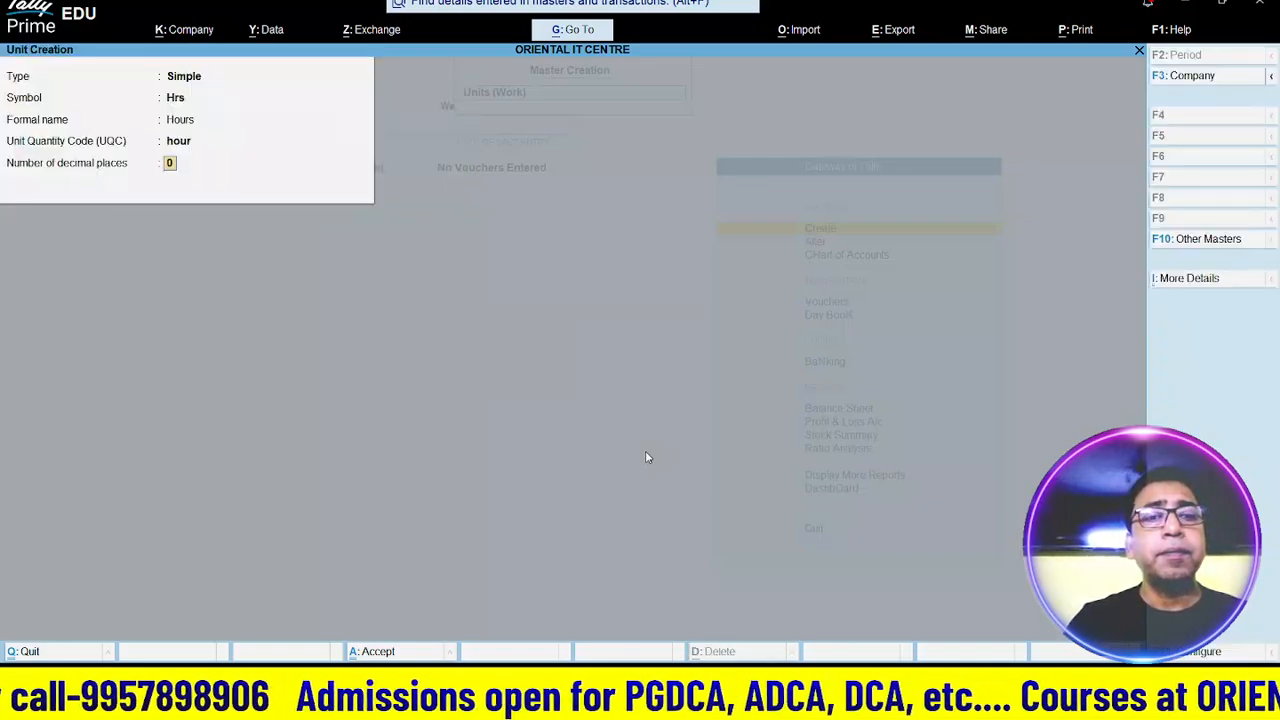
{"action": "key", "text": "Return"}
{"action": "key", "text": "Return"}
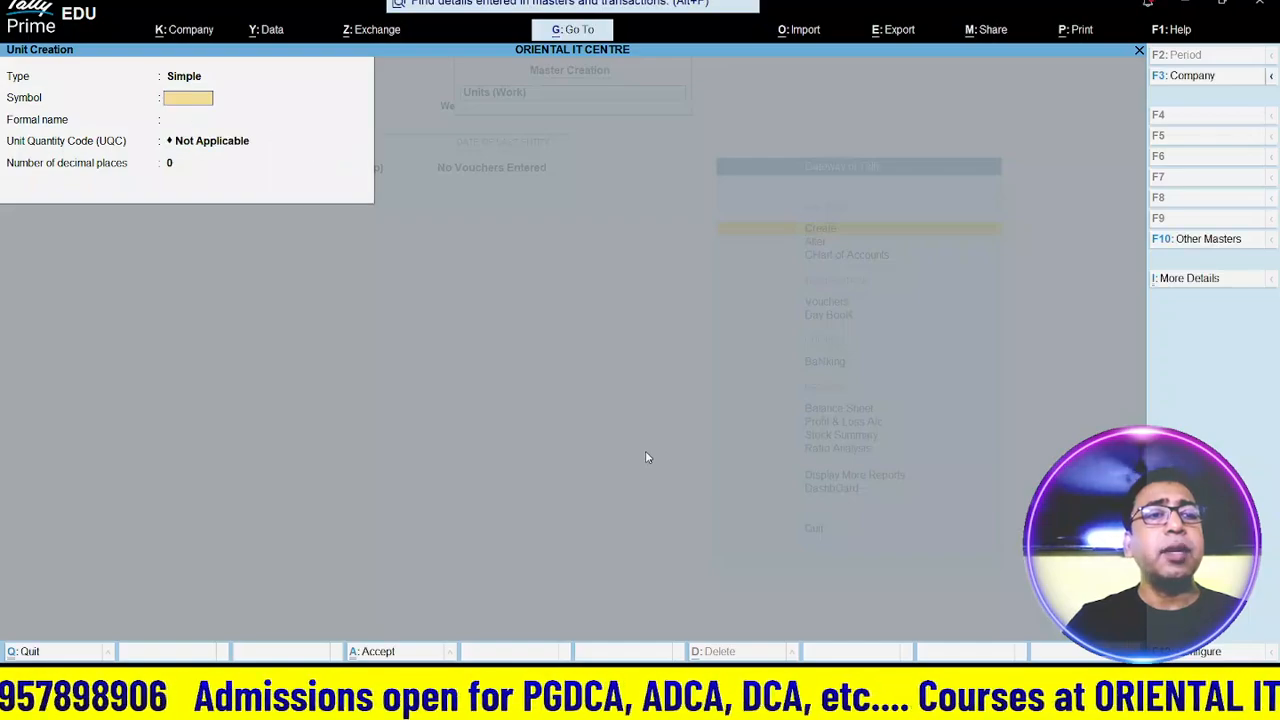
{"action": "key", "text": "BackSpace"}
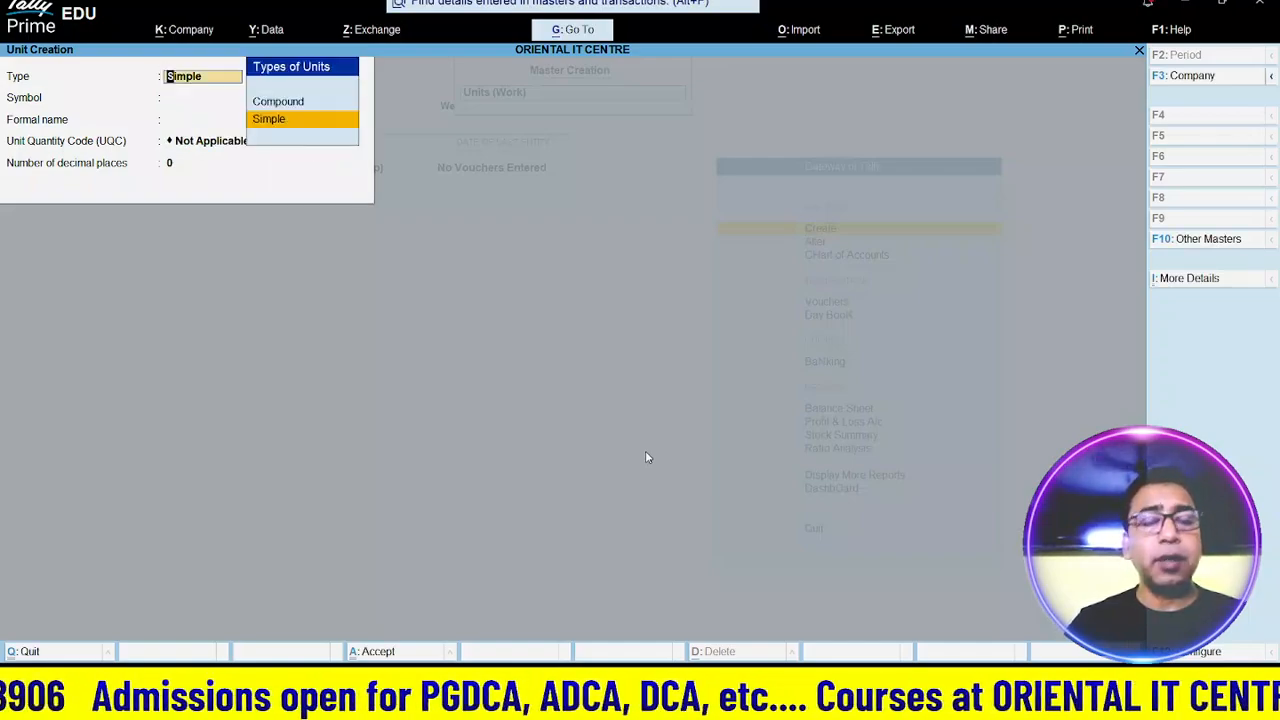
- Save a Compound unit of Hrs with conversion 60 to Min, then exit to the masters list
{"action": "key", "text": "Up"}
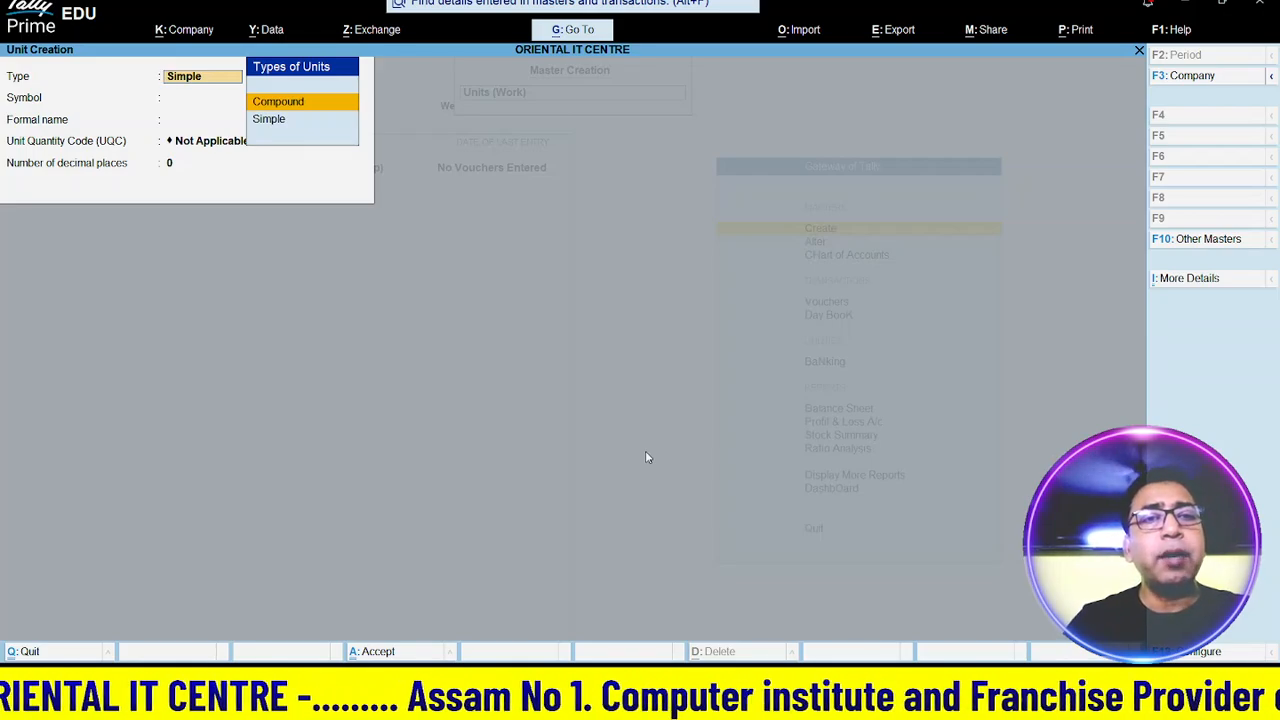
{"action": "key", "text": "Return"}
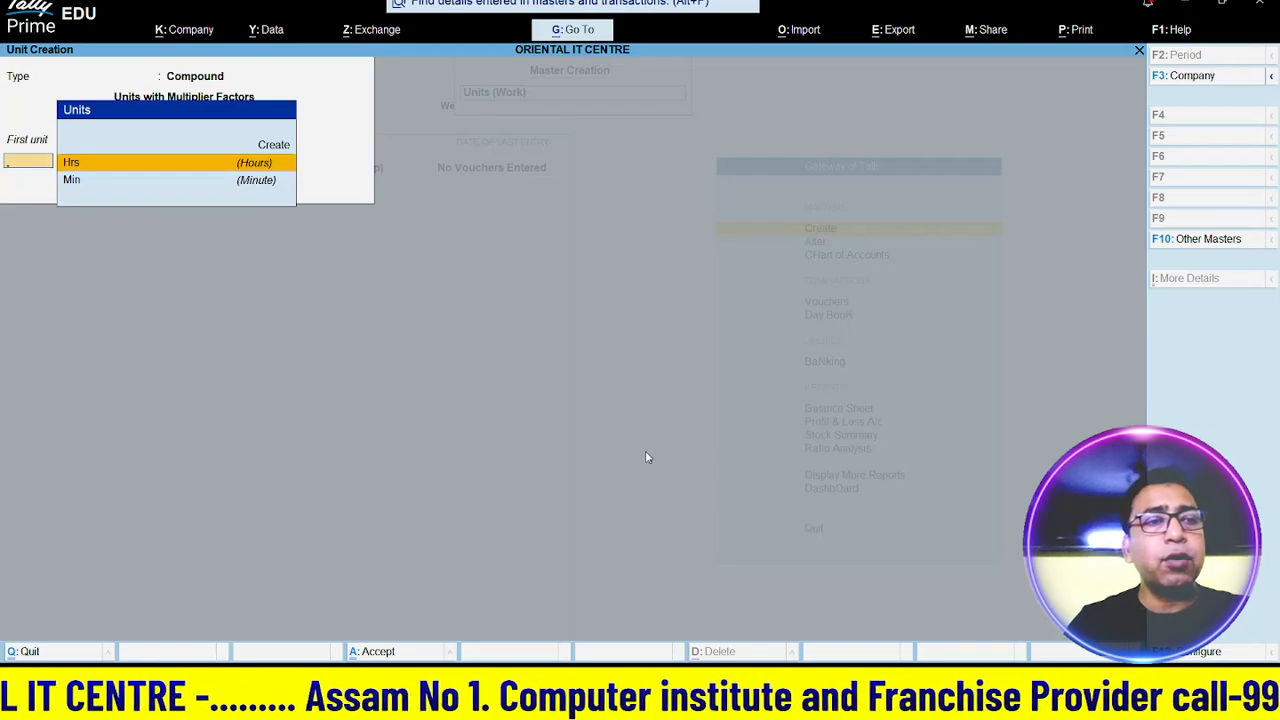
{"action": "key", "text": "Return"}
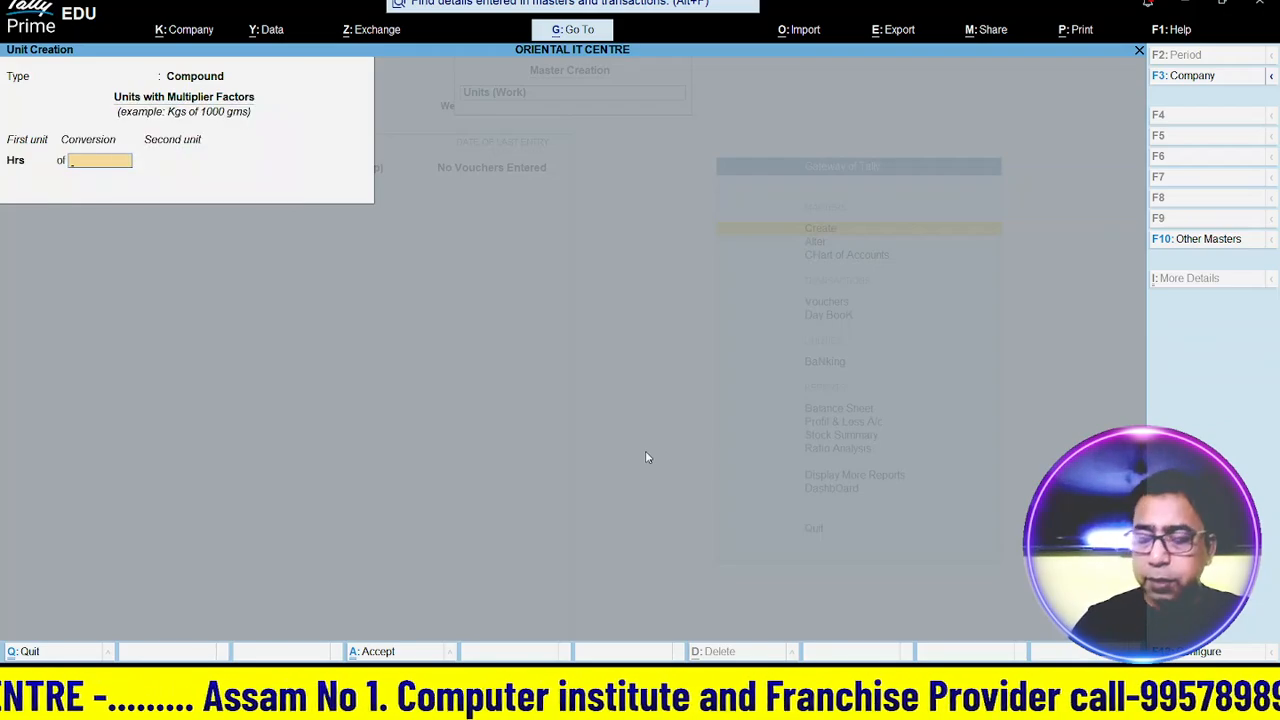
{"action": "type", "text": "60"}
{"action": "key", "text": "Return"}
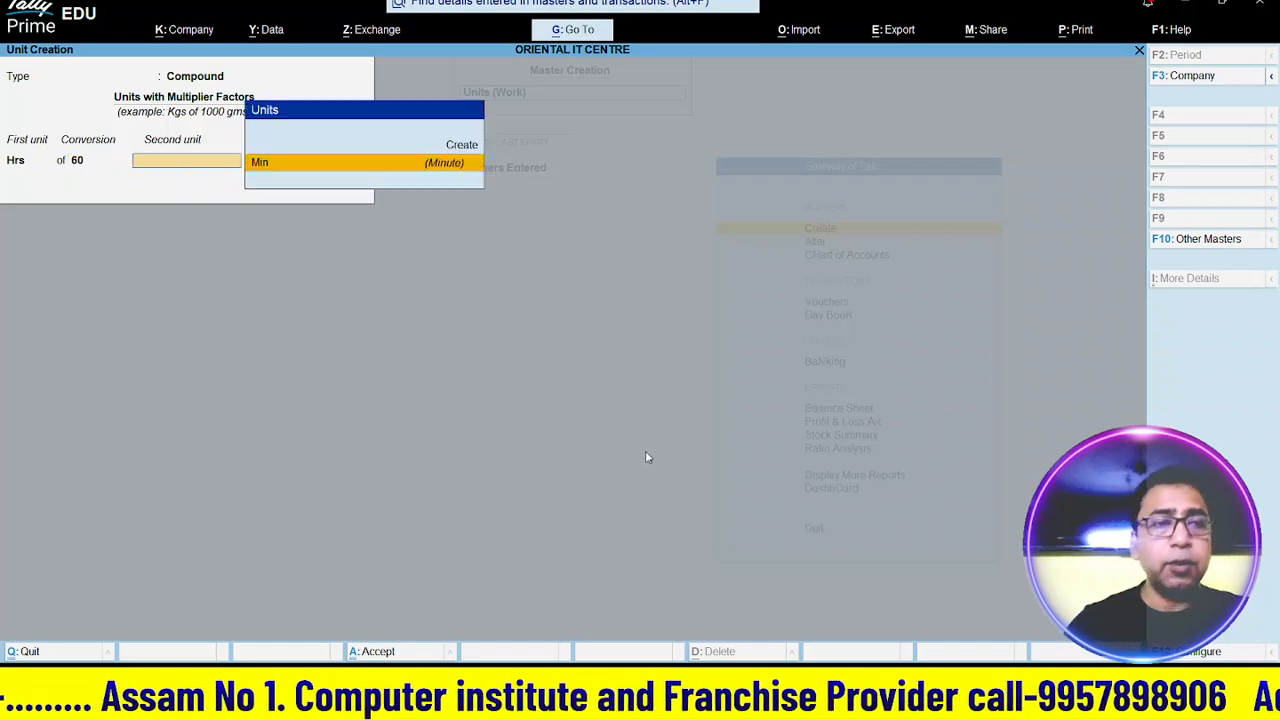
{"action": "key", "text": "Return"}
{"action": "key", "text": "n"}
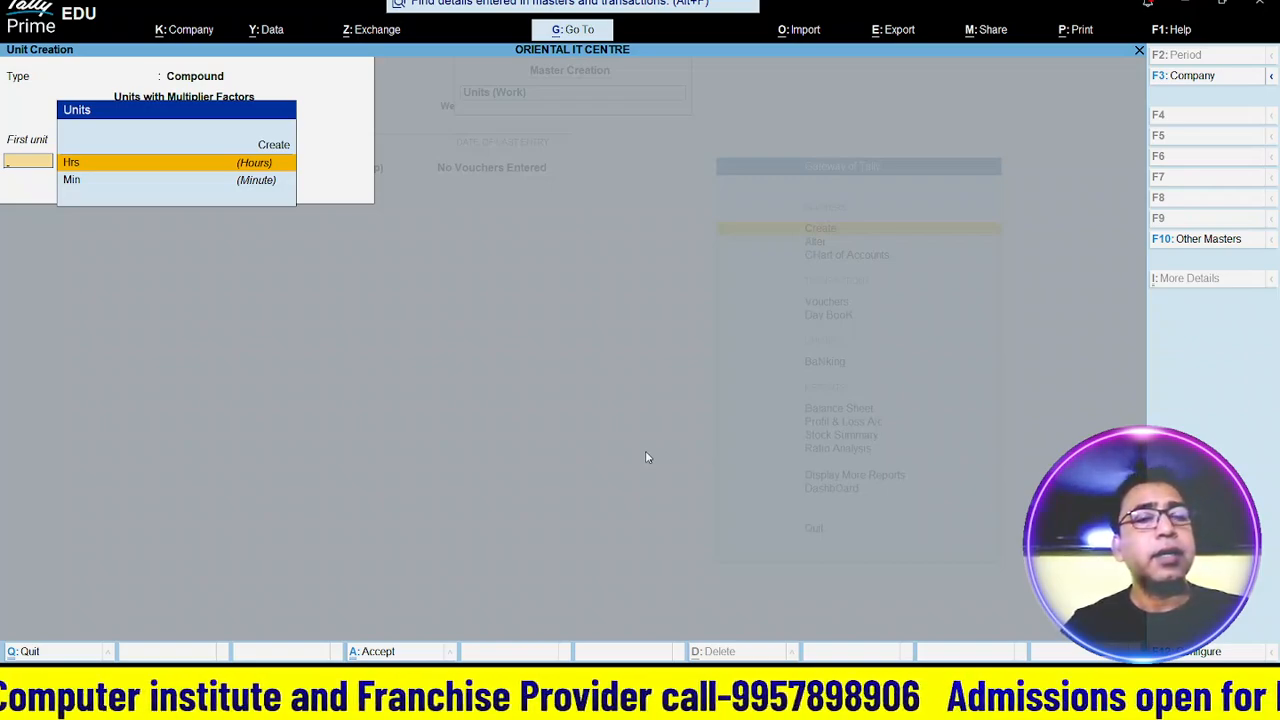
{"action": "key", "text": "Escape"}
{"action": "key", "text": "Escape"}
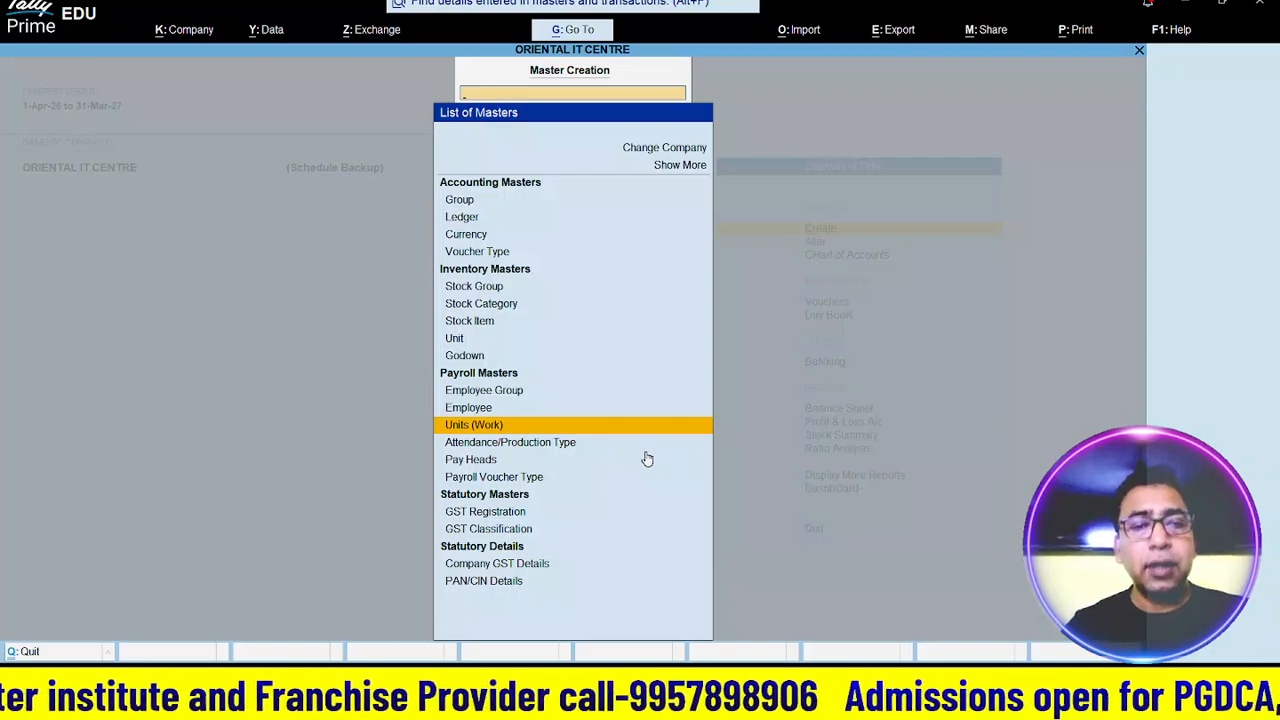
- Create attendance type Present under Primary as Attendance / Leave with Pay and save it
{"action": "key", "text": "Up"}
{"action": "key", "text": "Down"}
{"action": "key", "text": "Down"}
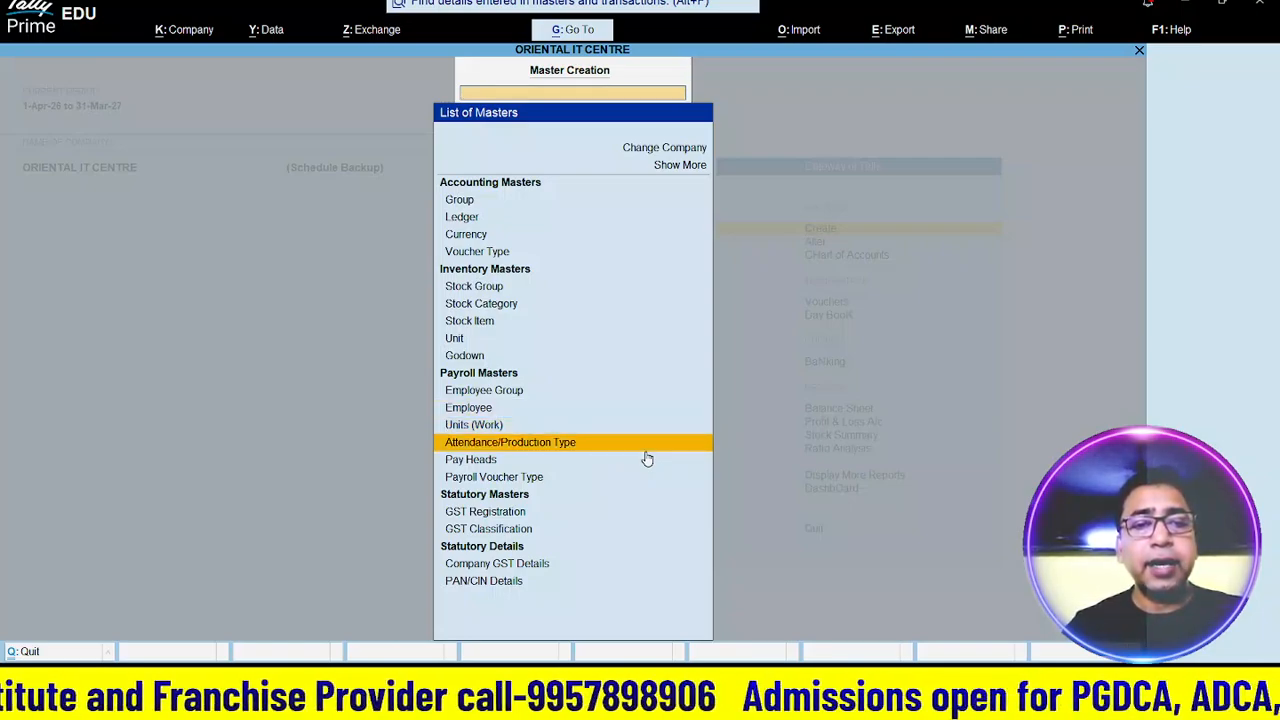
{"action": "key", "text": "Return"}
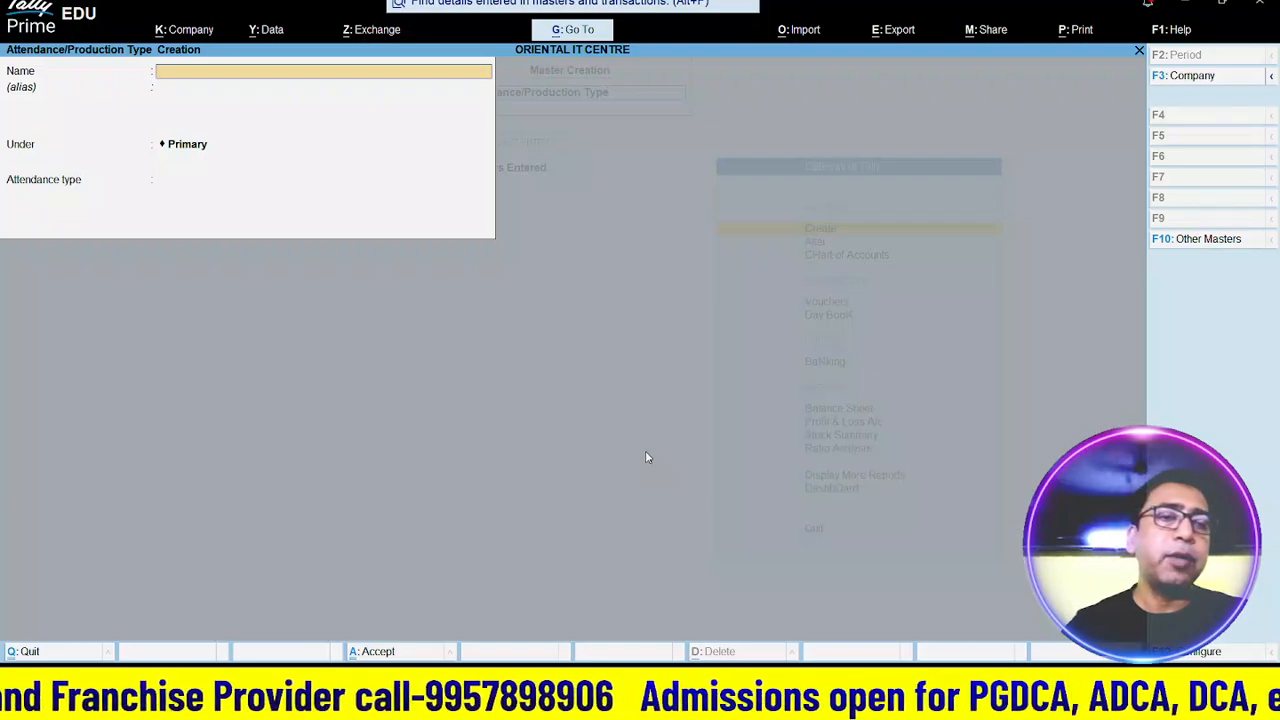
{"action": "type", "text": "P"}
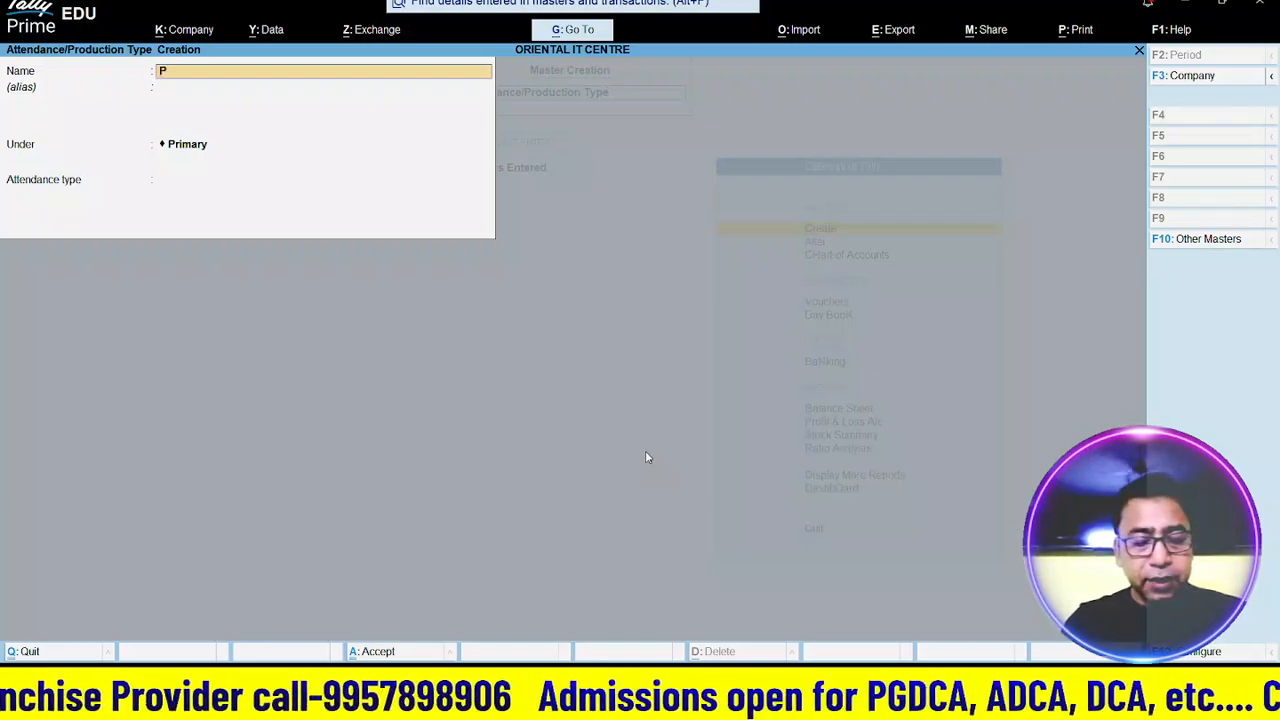
{"action": "type", "text": "rese"}
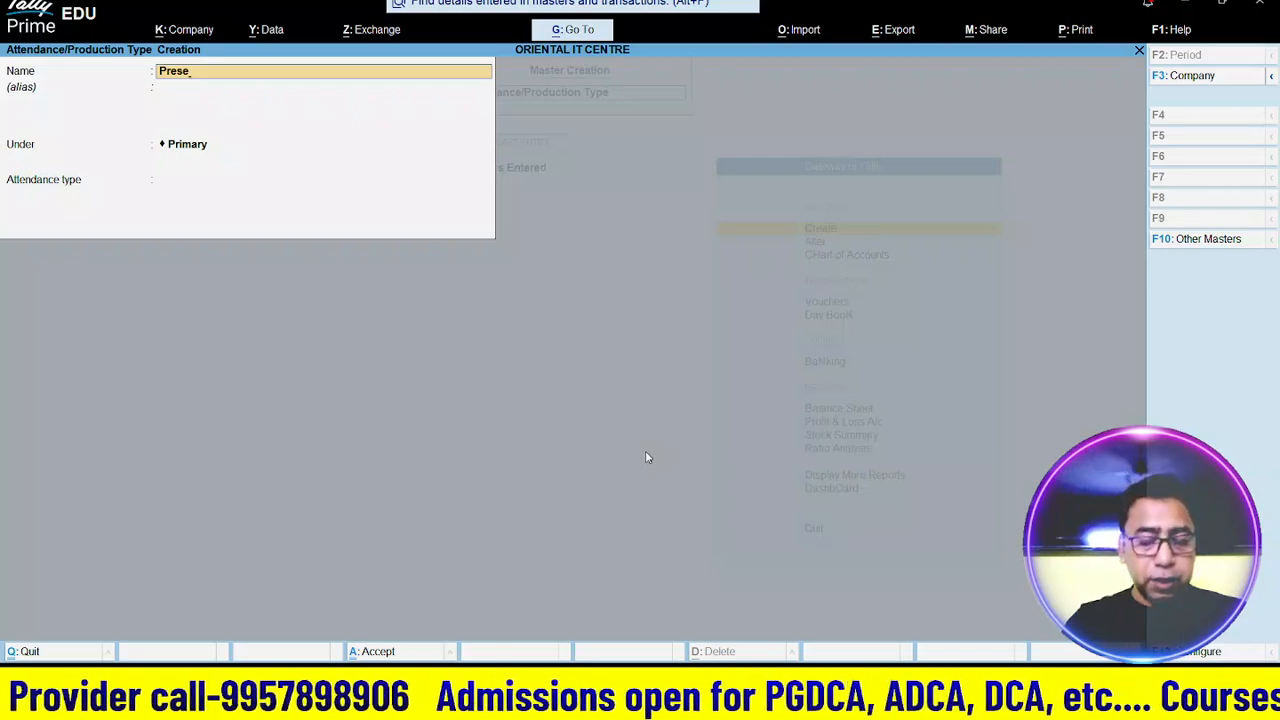
{"action": "type", "text": "nt"}
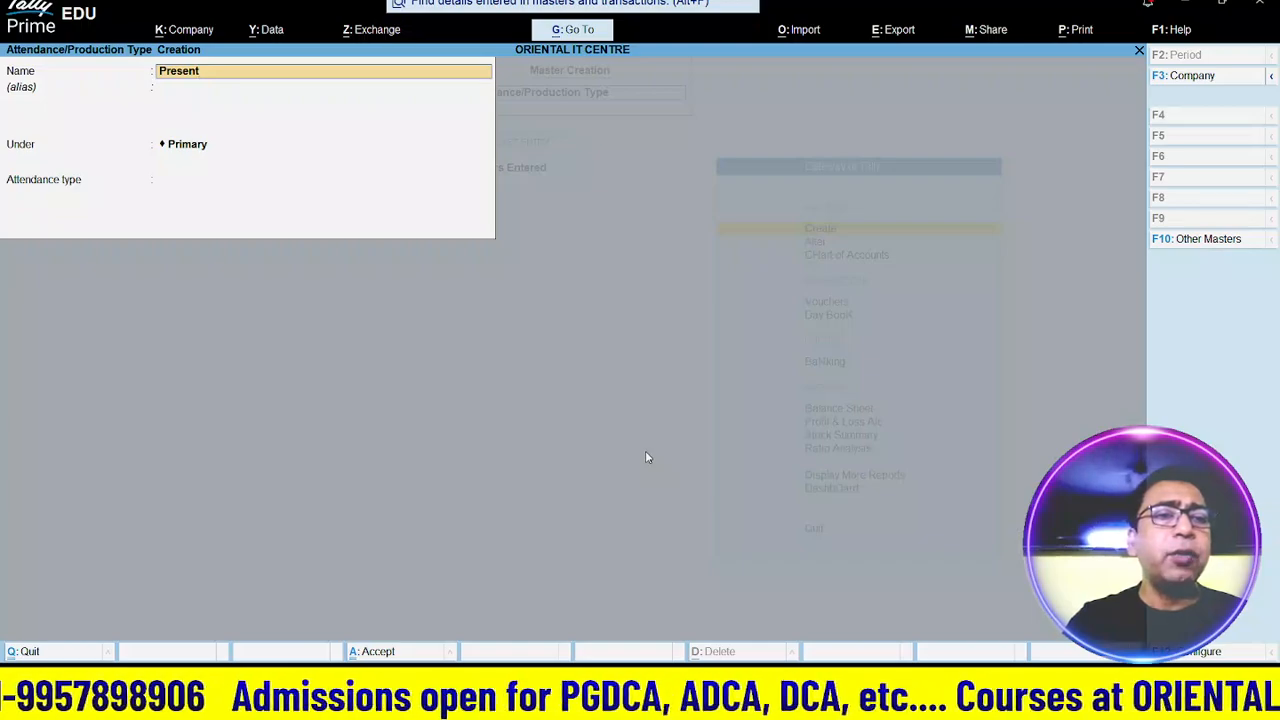
{"action": "key", "text": "Return"}
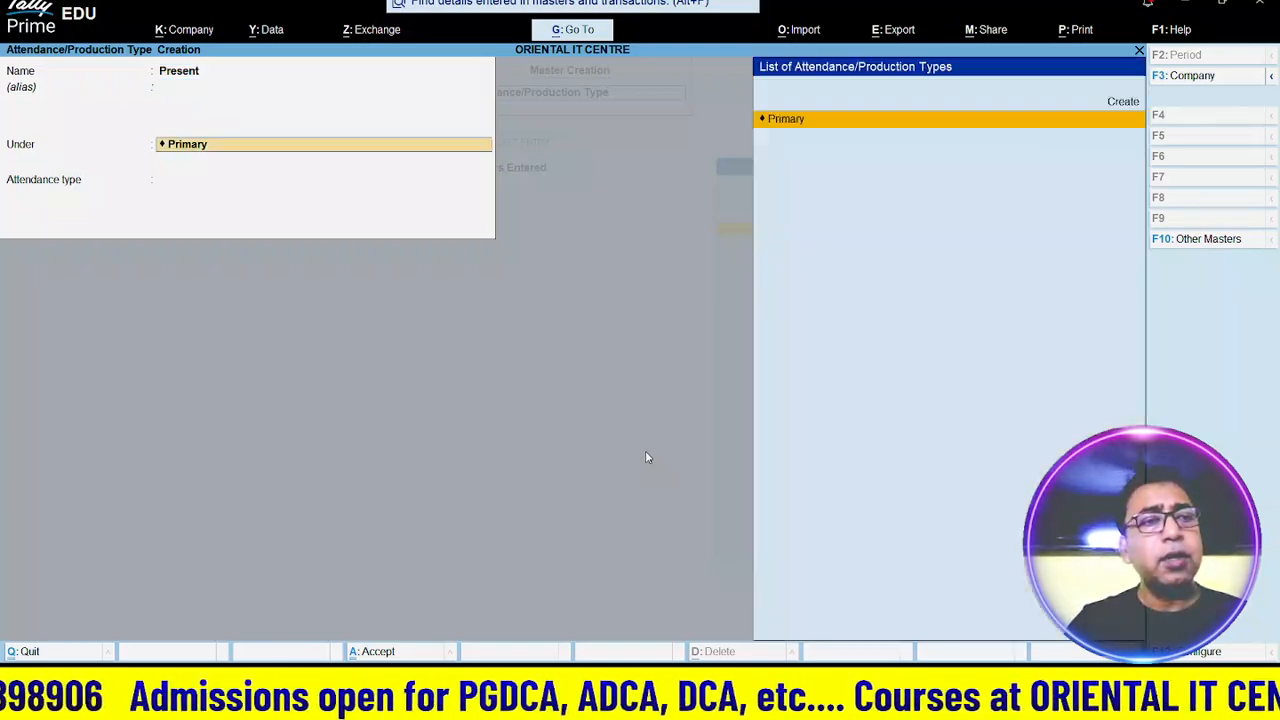
{"action": "key", "text": "Return"}
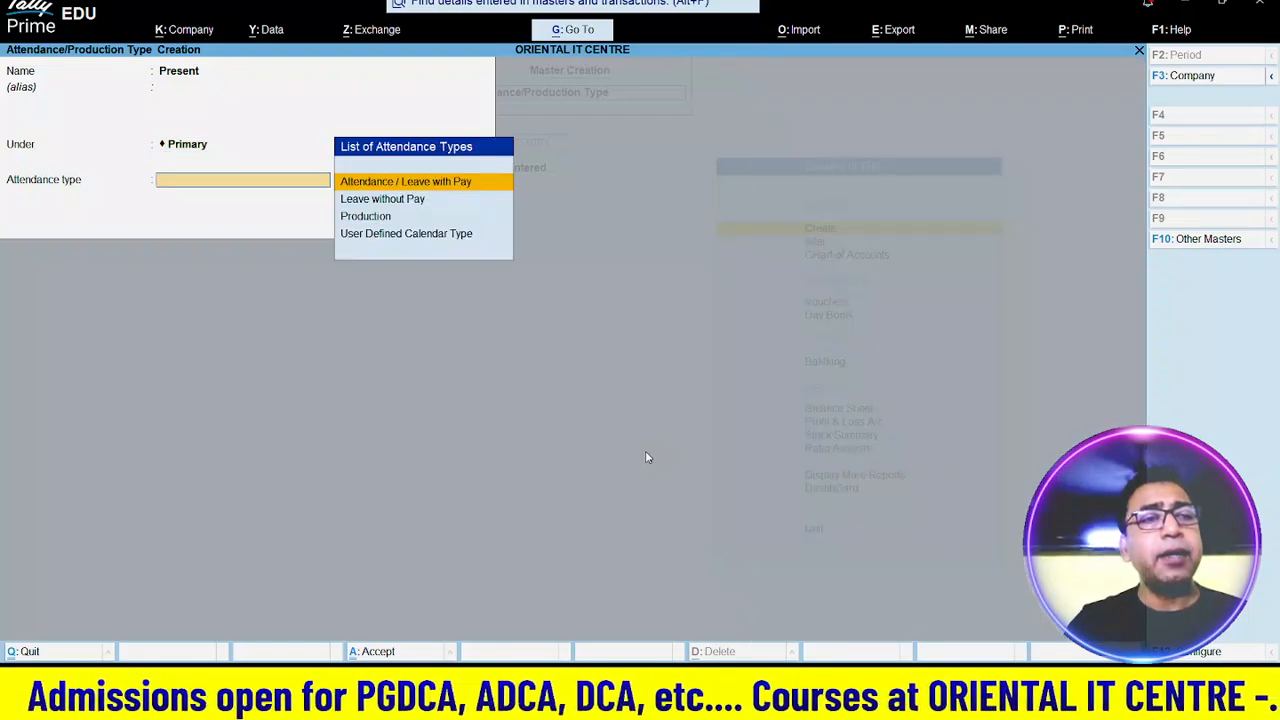
{"action": "key", "text": "Return"}
{"action": "key", "text": "Return"}
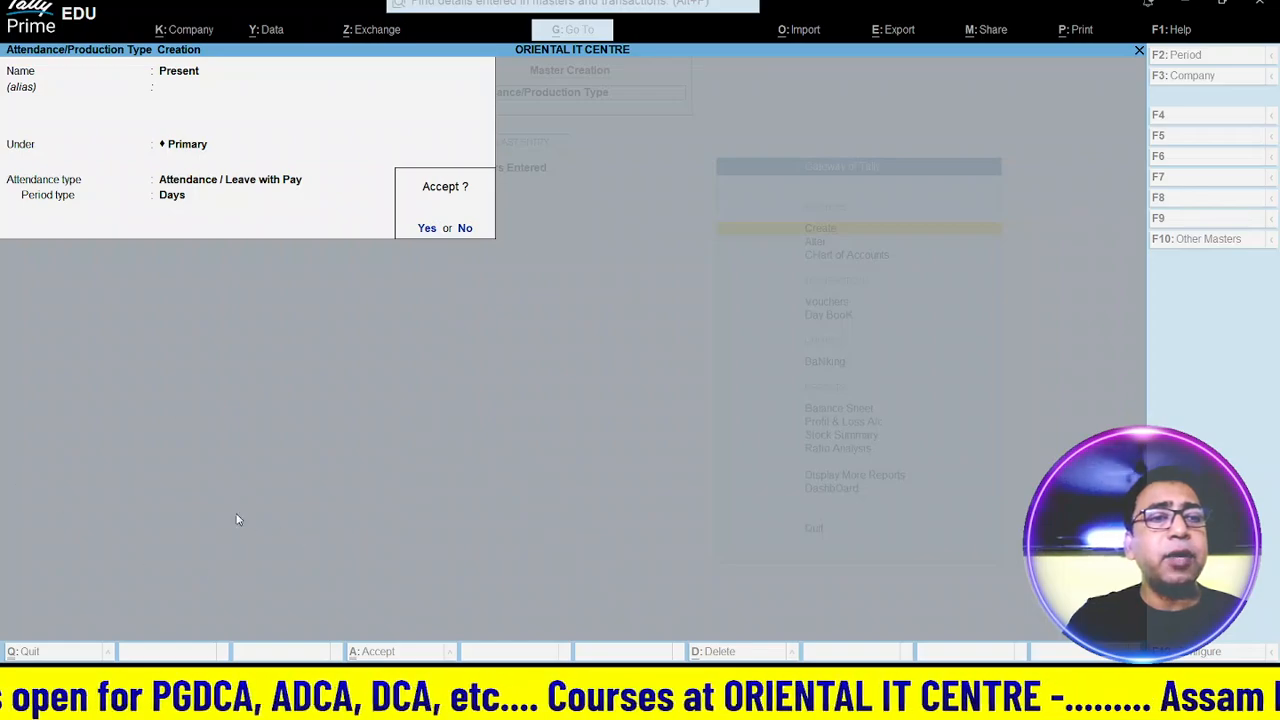
{"action": "key", "text": "BackSpace"}
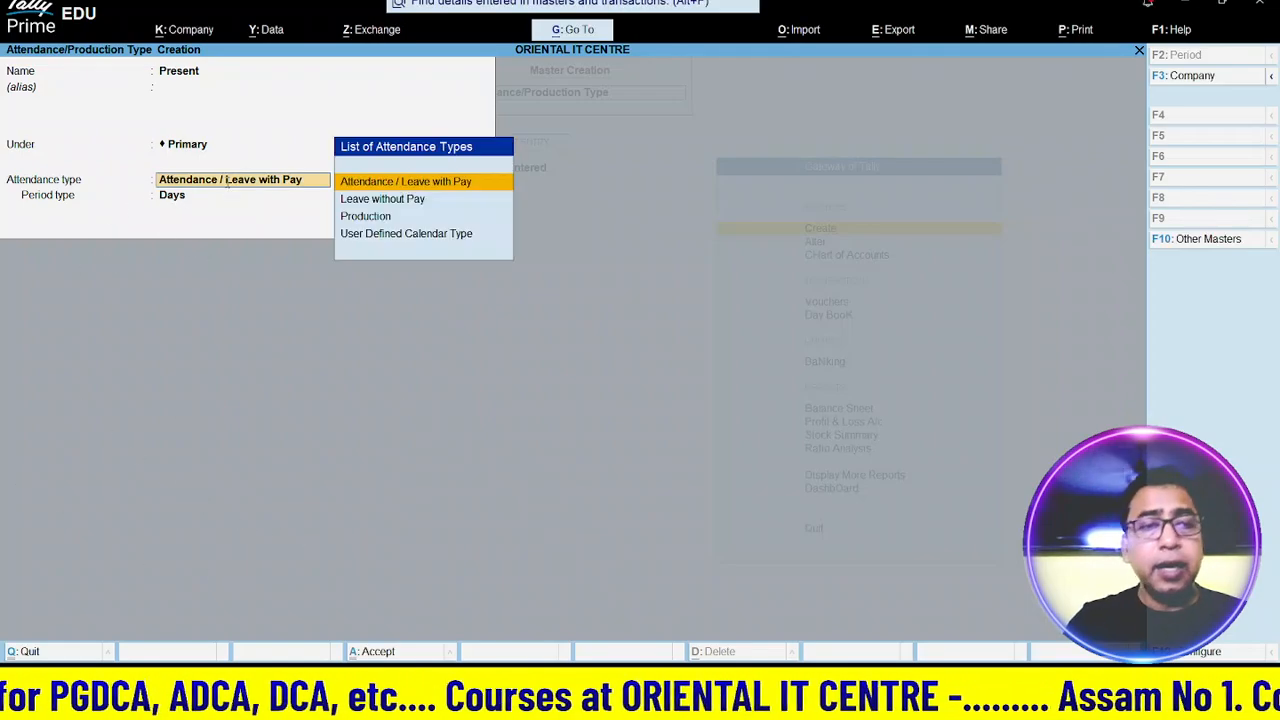
{"action": "key", "text": "Return"}
{"action": "key", "text": "Return"}
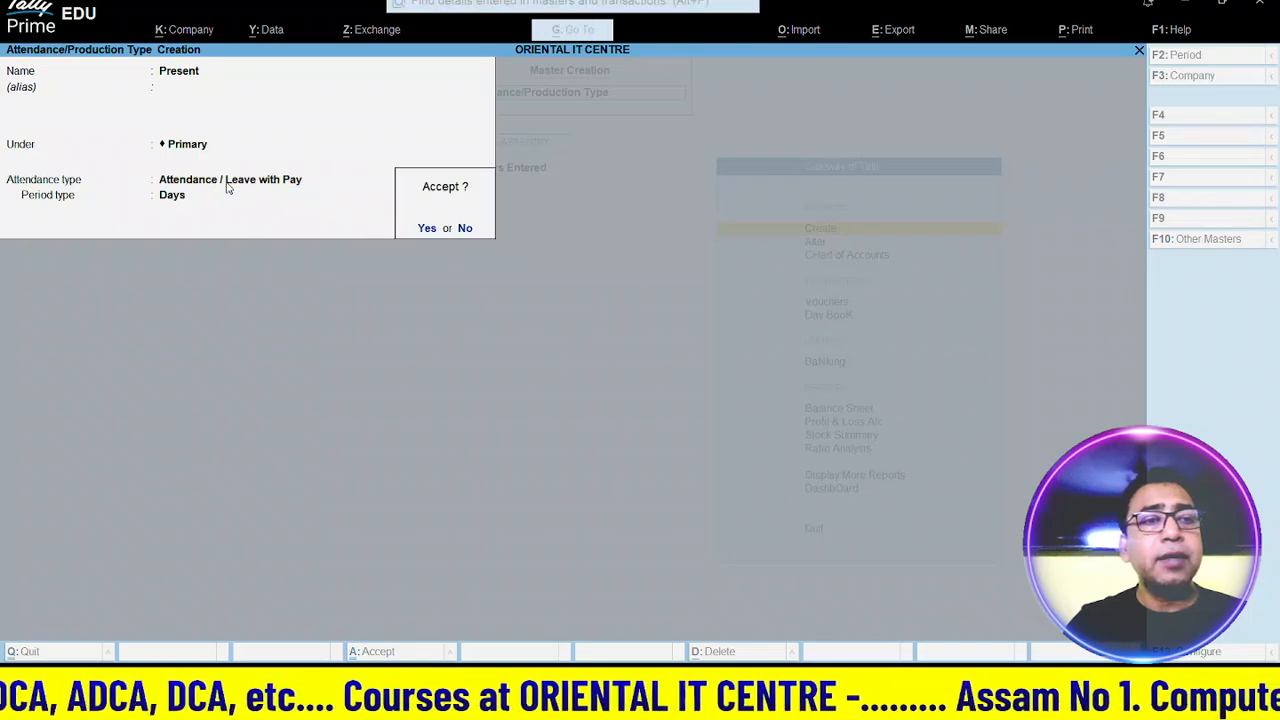
{"action": "key", "text": "Return"}
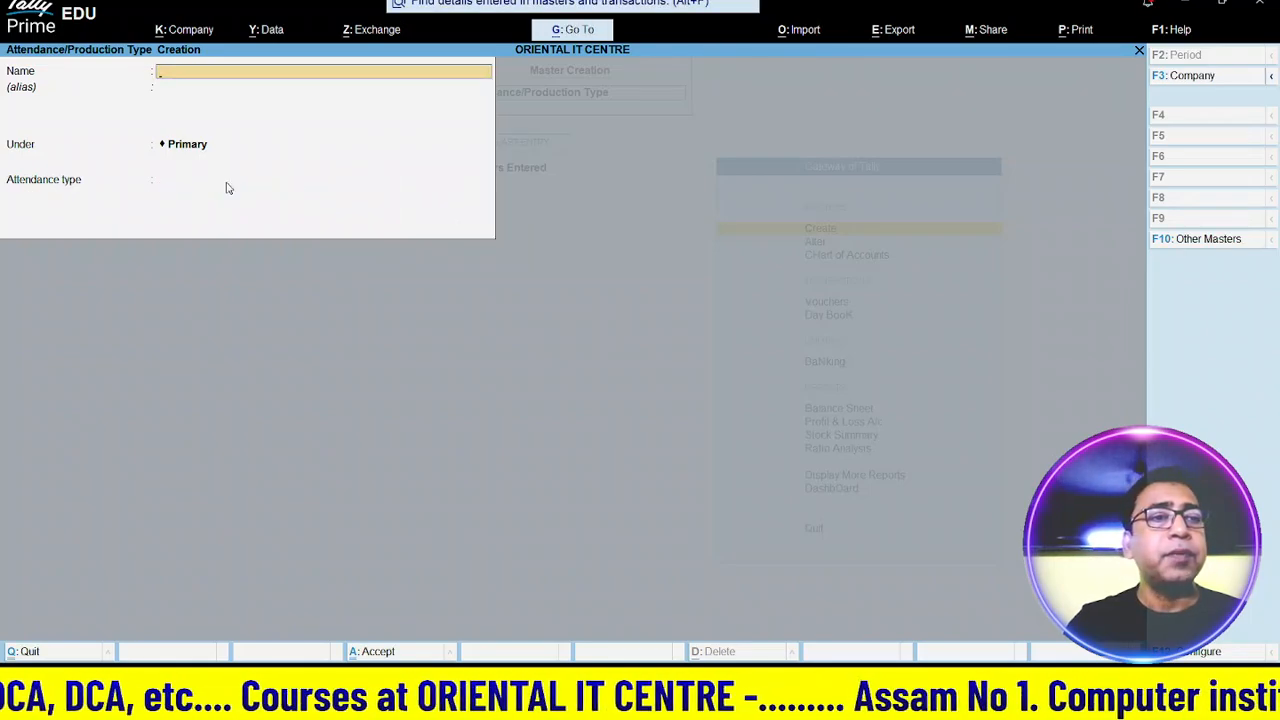
- Save Over Time under Primary as a Production type in Hrs of 60 Min, then exit the form
{"action": "type", "text": "Ove"}
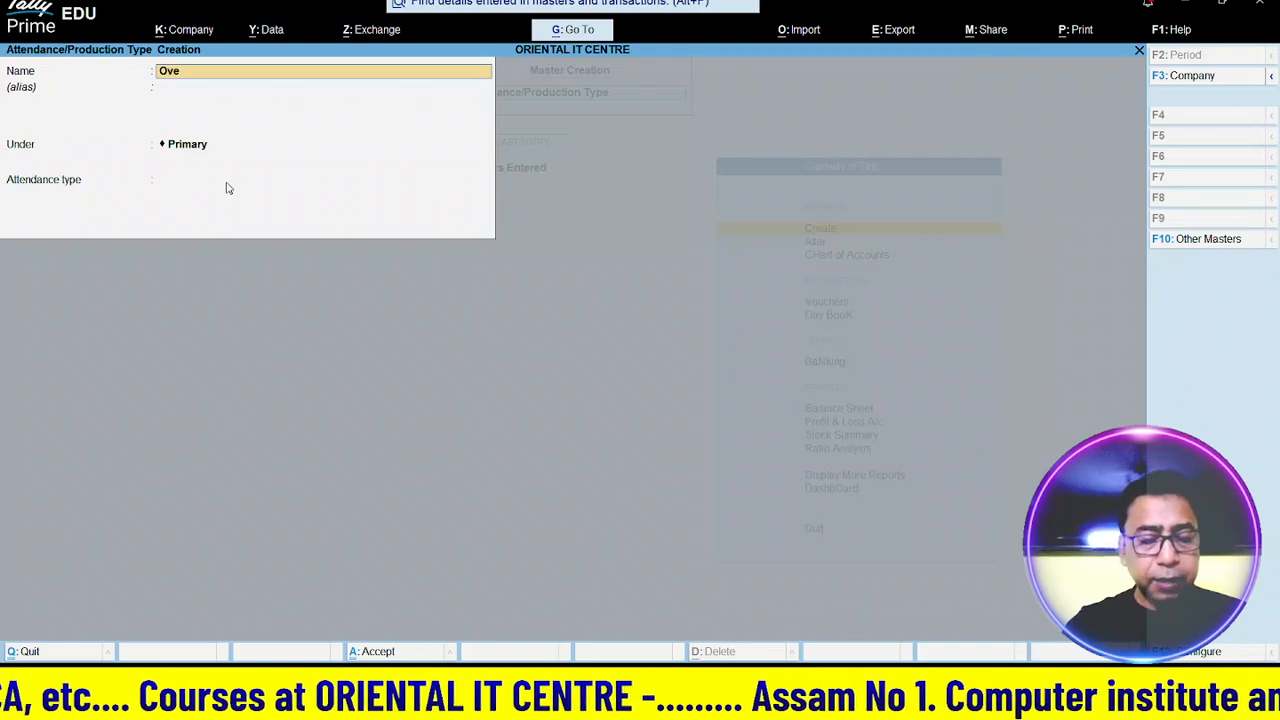
{"action": "type", "text": "r Time"}
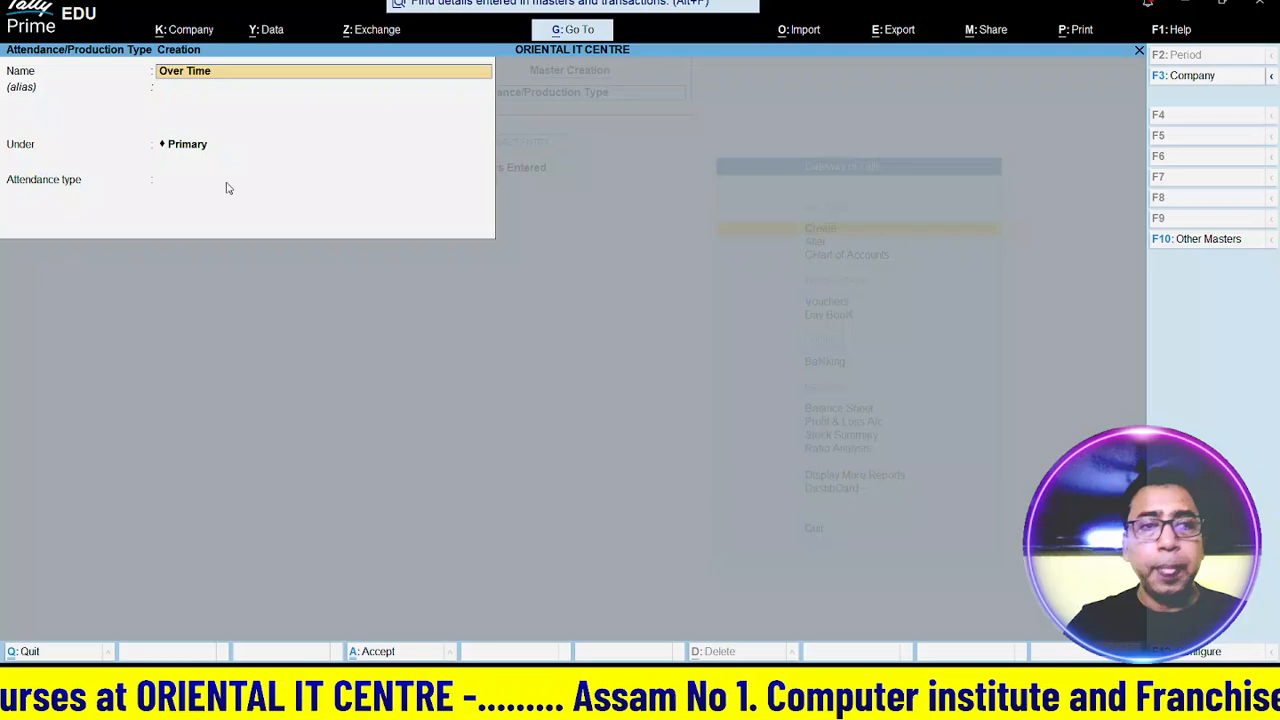
{"action": "key", "text": "Return"}
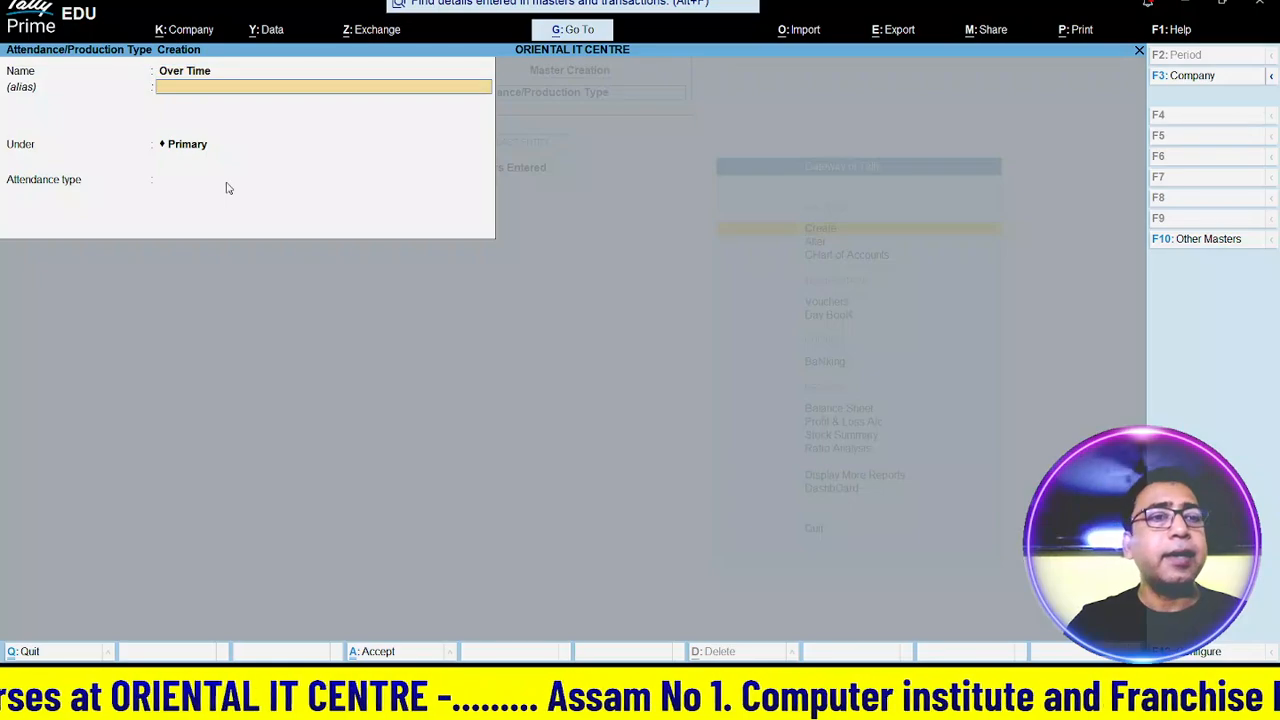
{"action": "key", "text": "Return"}
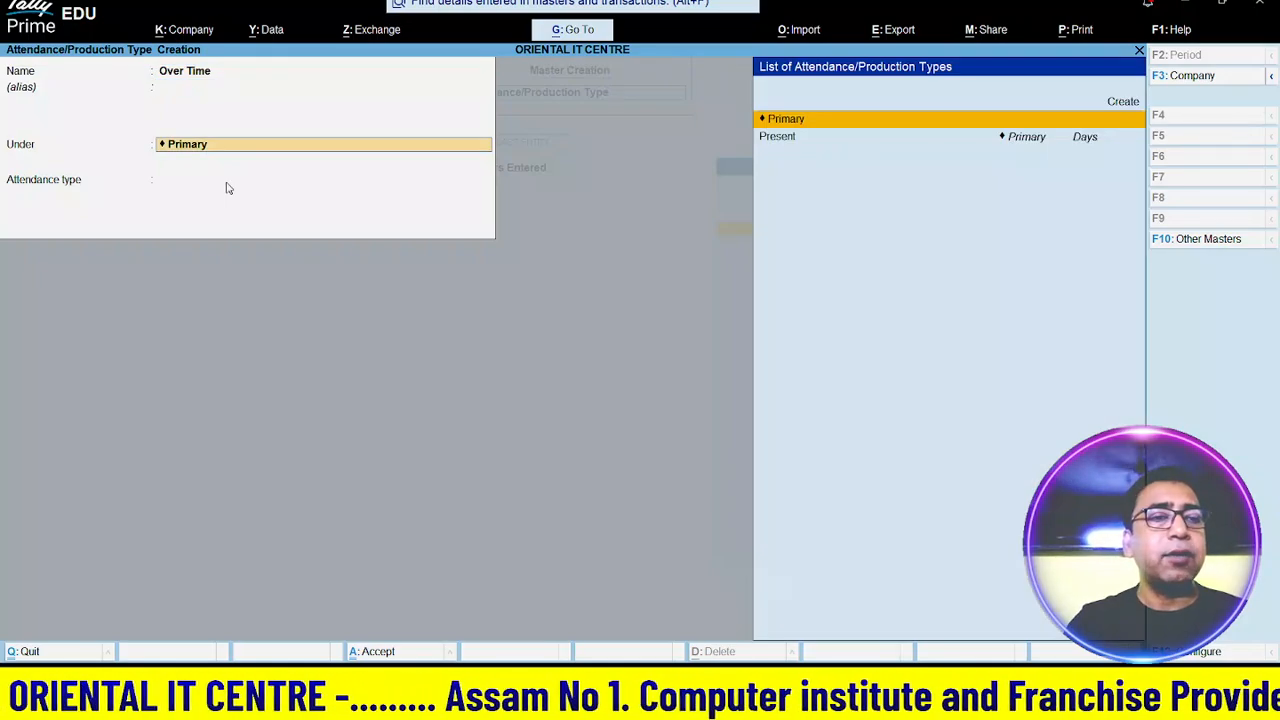
{"action": "key", "text": "Return"}
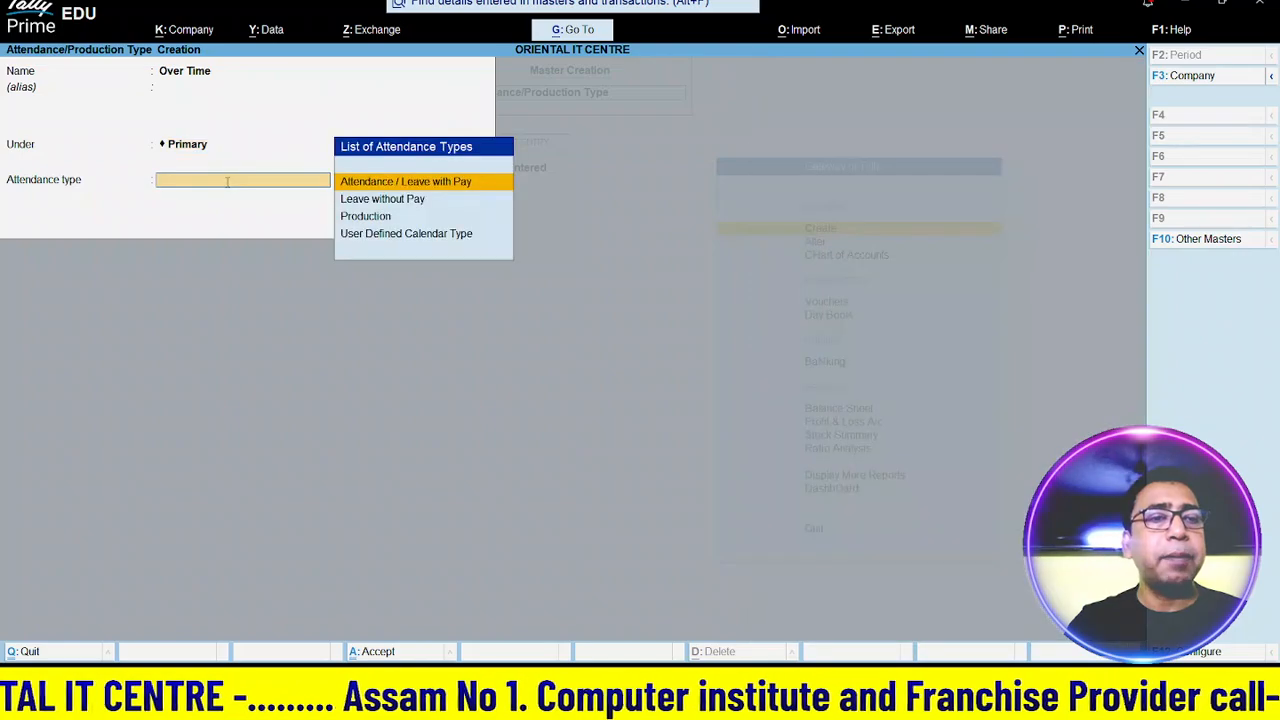
{"action": "key", "text": "Down"}
{"action": "key", "text": "Down"}
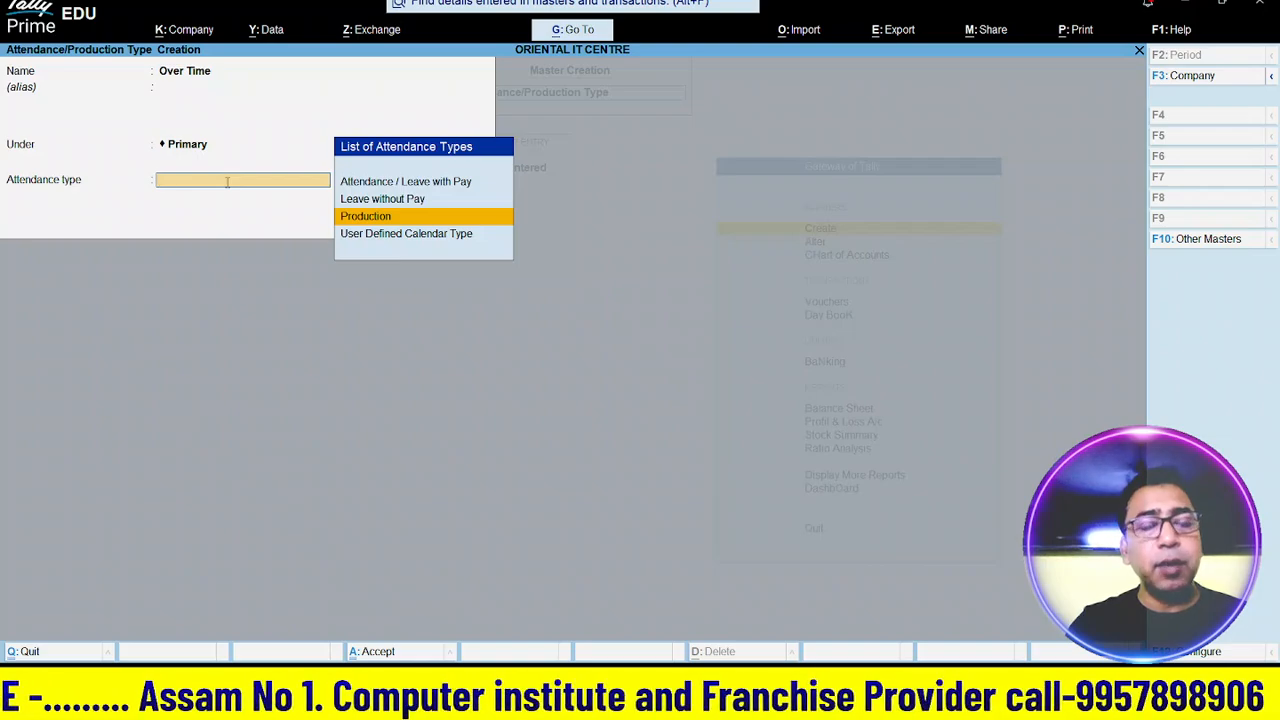
{"action": "key", "text": "Return"}
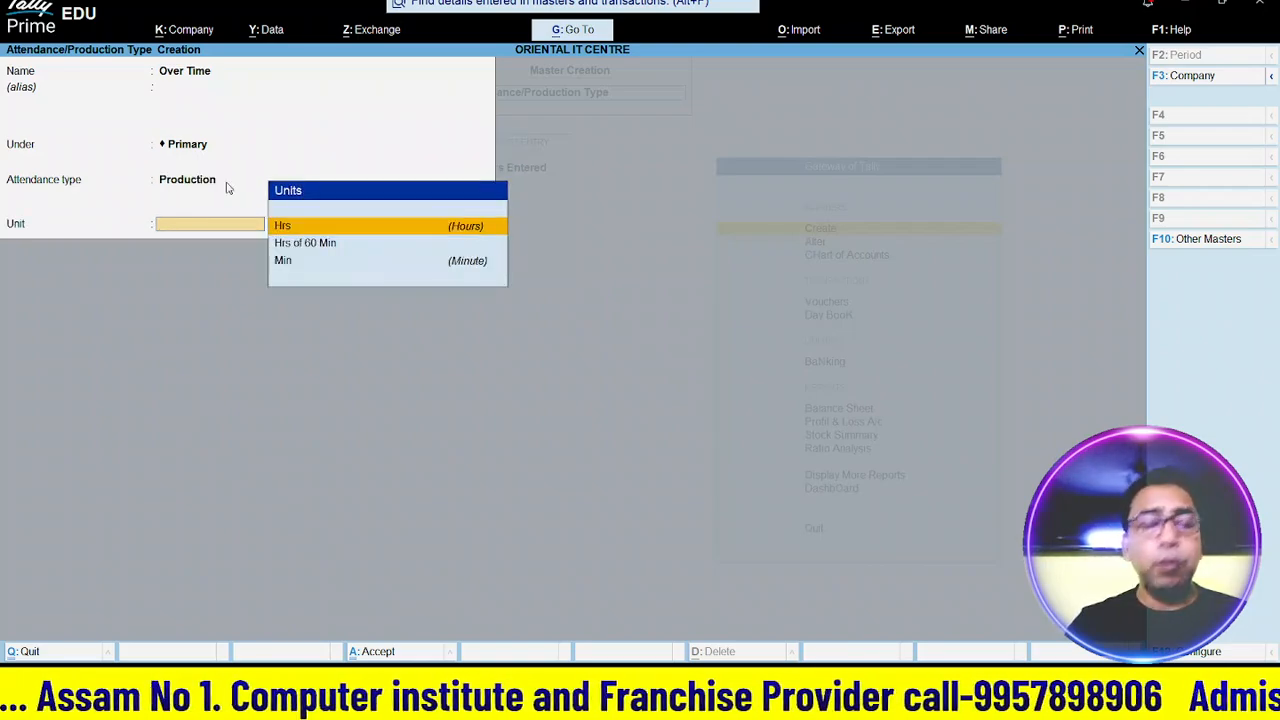
{"action": "key", "text": "Down"}
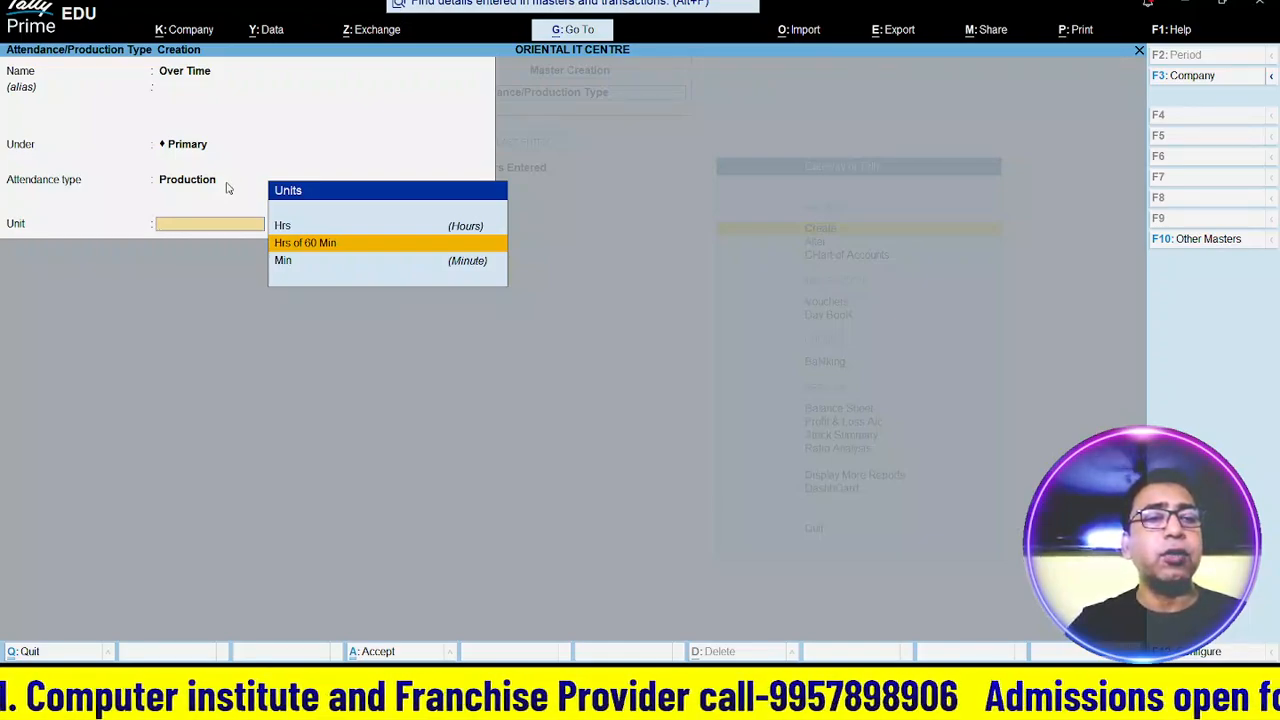
{"action": "key", "text": "Return"}
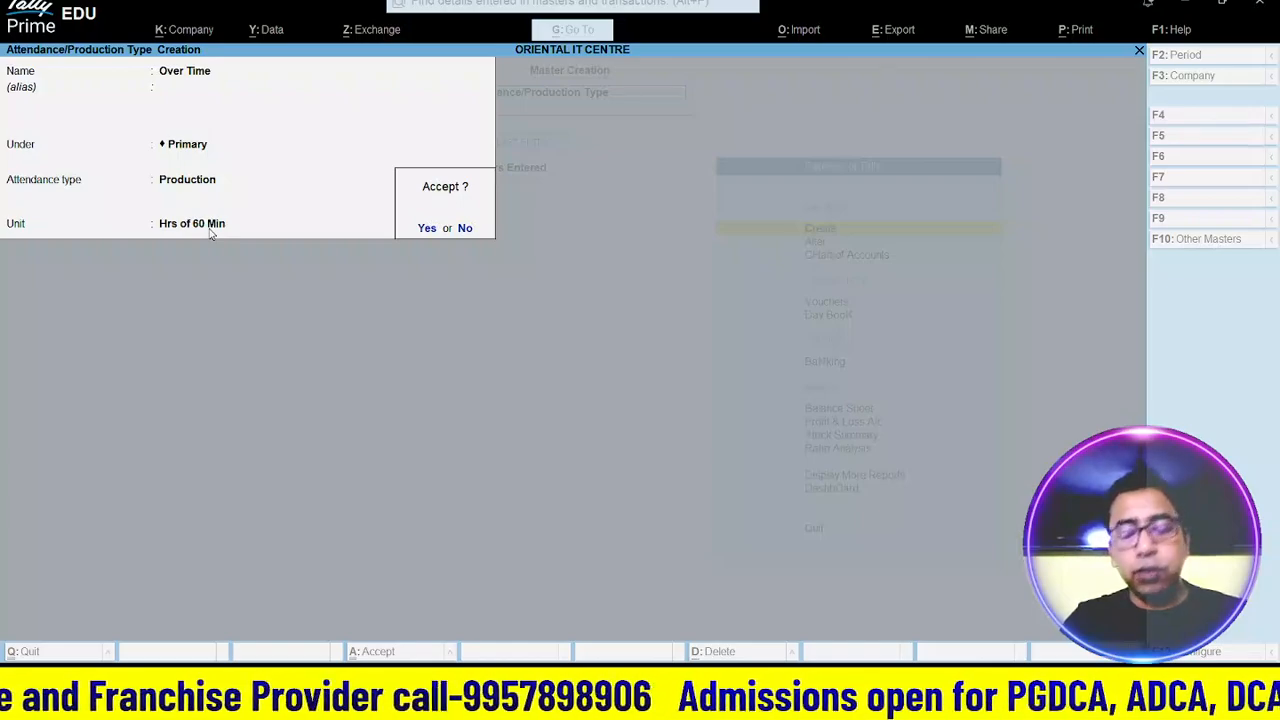
{"action": "key", "text": "Return"}
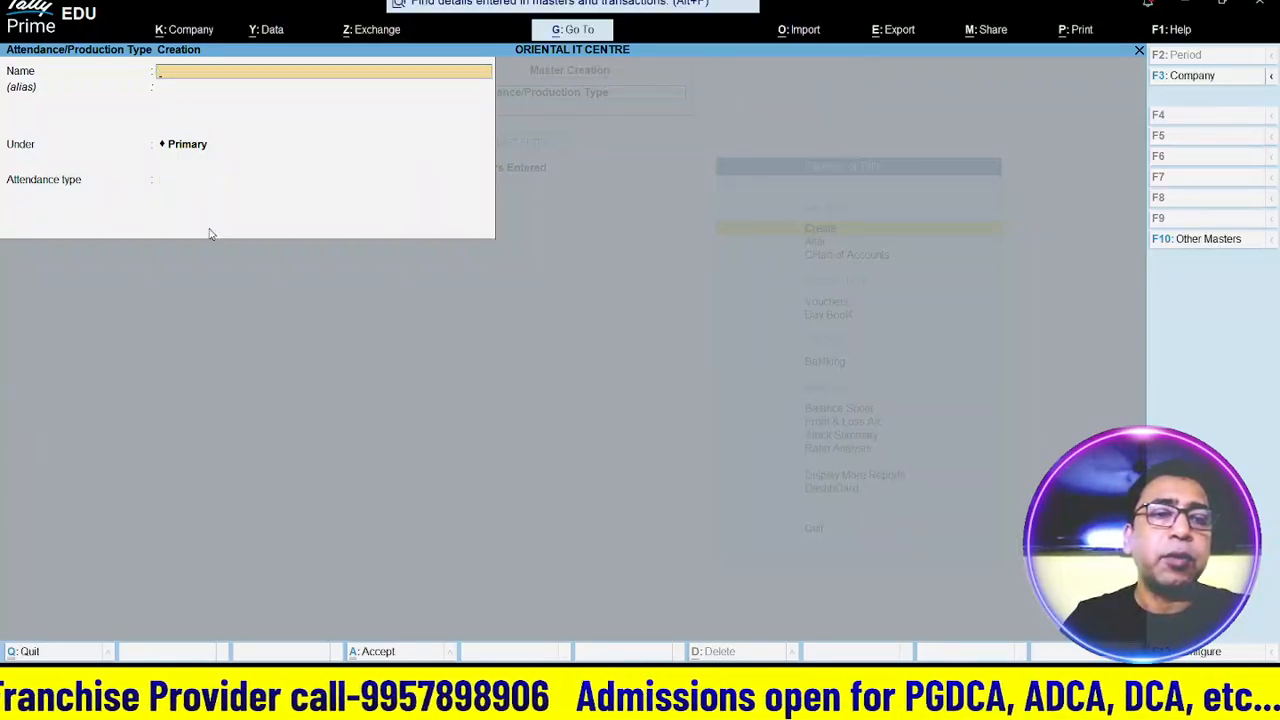
{"action": "key", "text": "Escape"}
{"action": "key", "text": "Return"}
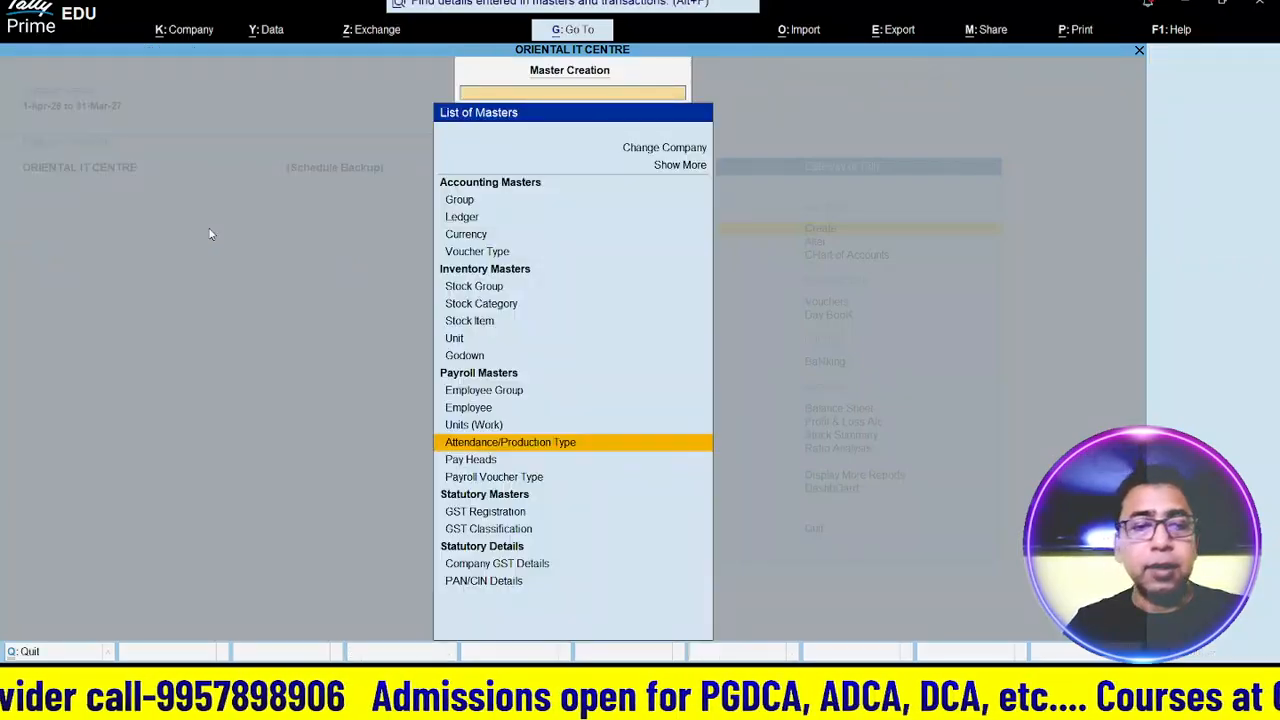
- Create employee groups Manager, Accountant and Peon under Primary
{"action": "key", "text": "Up"}
{"action": "key", "text": "Up"}
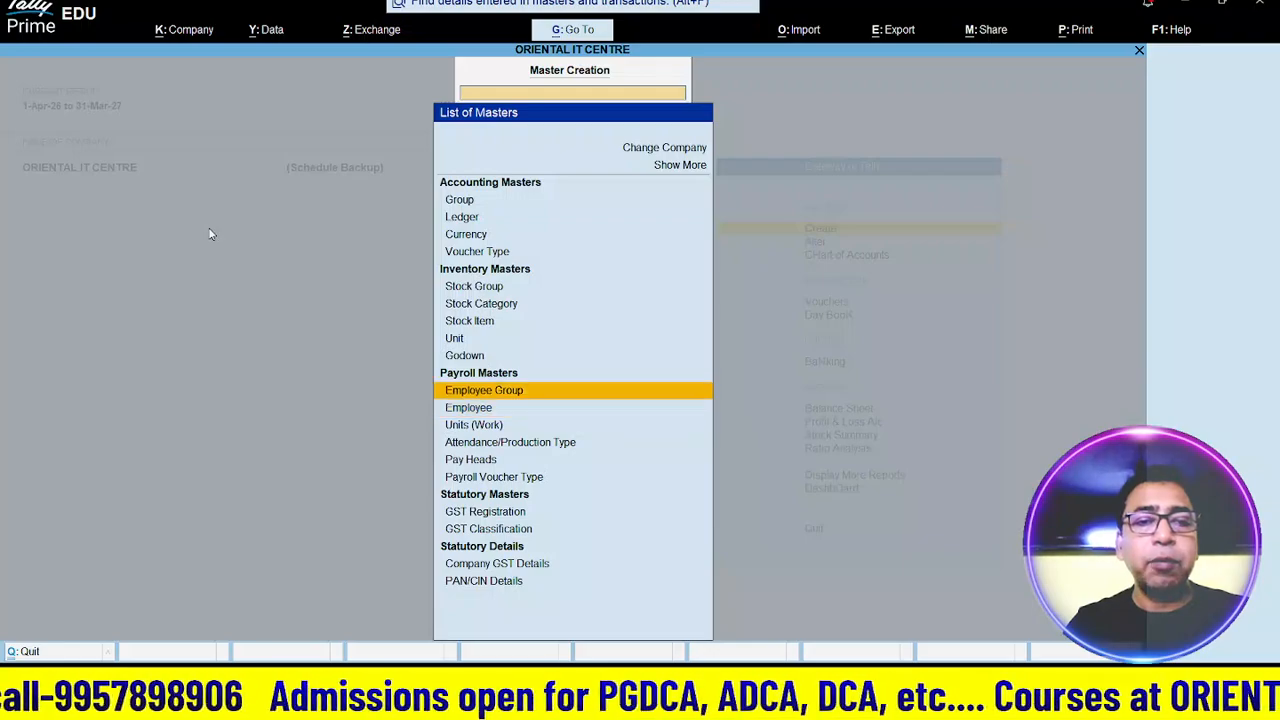
{"action": "key", "text": "Return"}
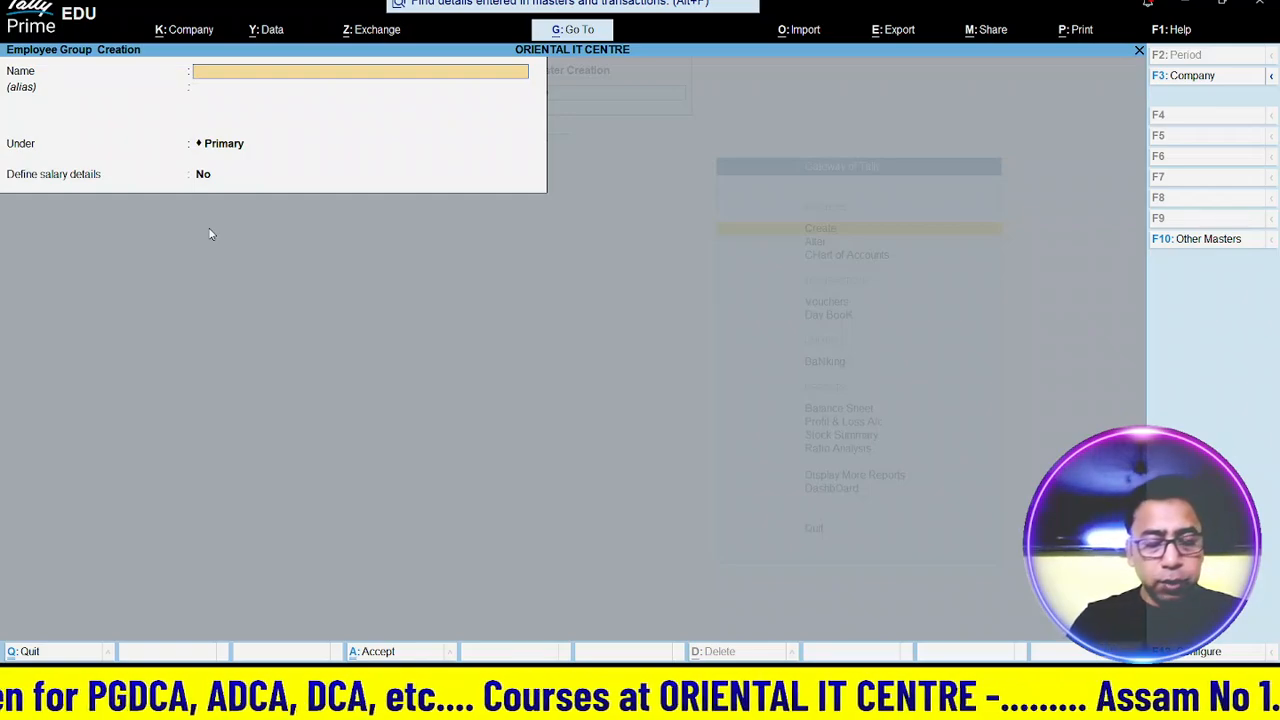
{"action": "type", "text": "Mana"}
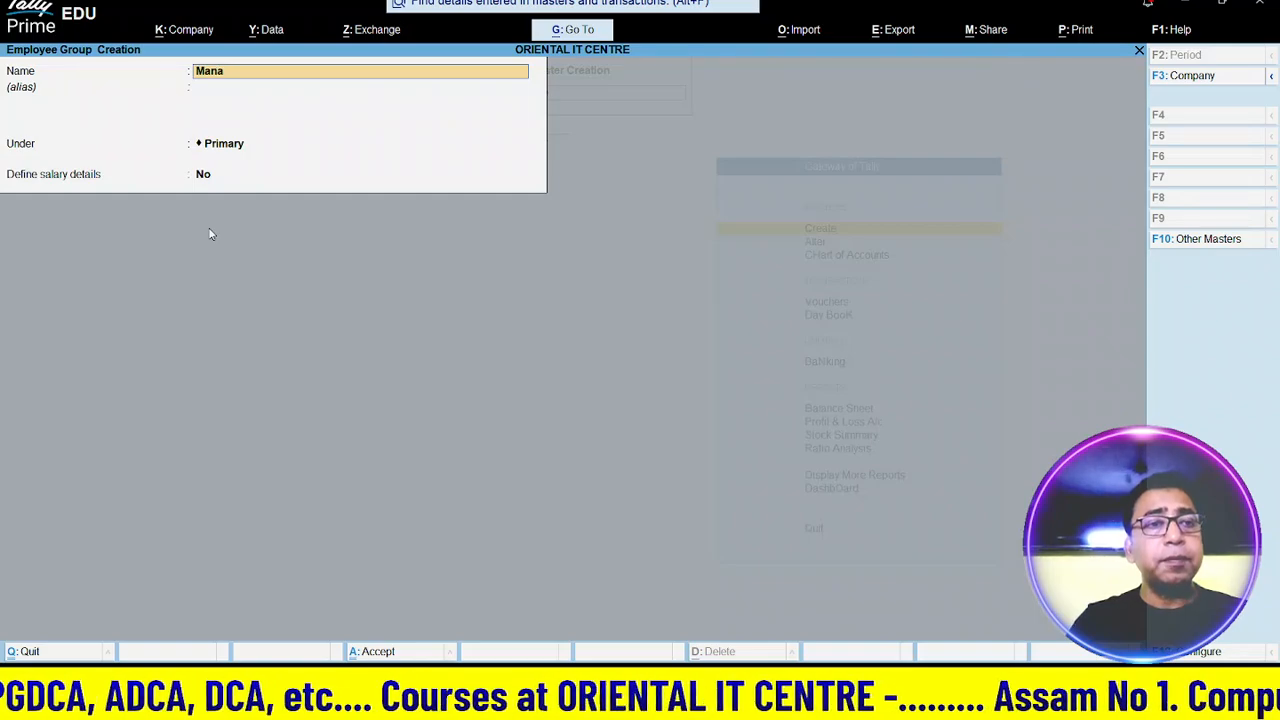
{"action": "type", "text": "ger"}
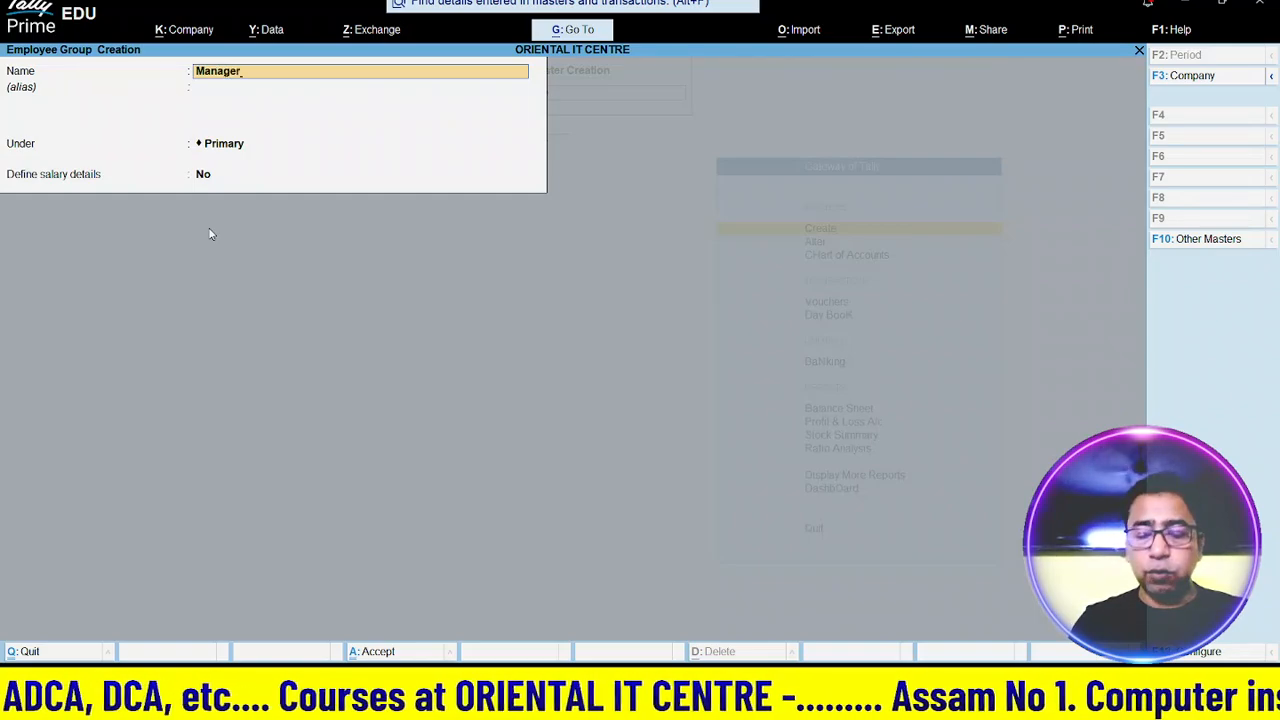
{"action": "key", "text": "Return"}
{"action": "key", "text": "Return"}
{"action": "key", "text": "Return"}
{"action": "key", "text": "Return"}
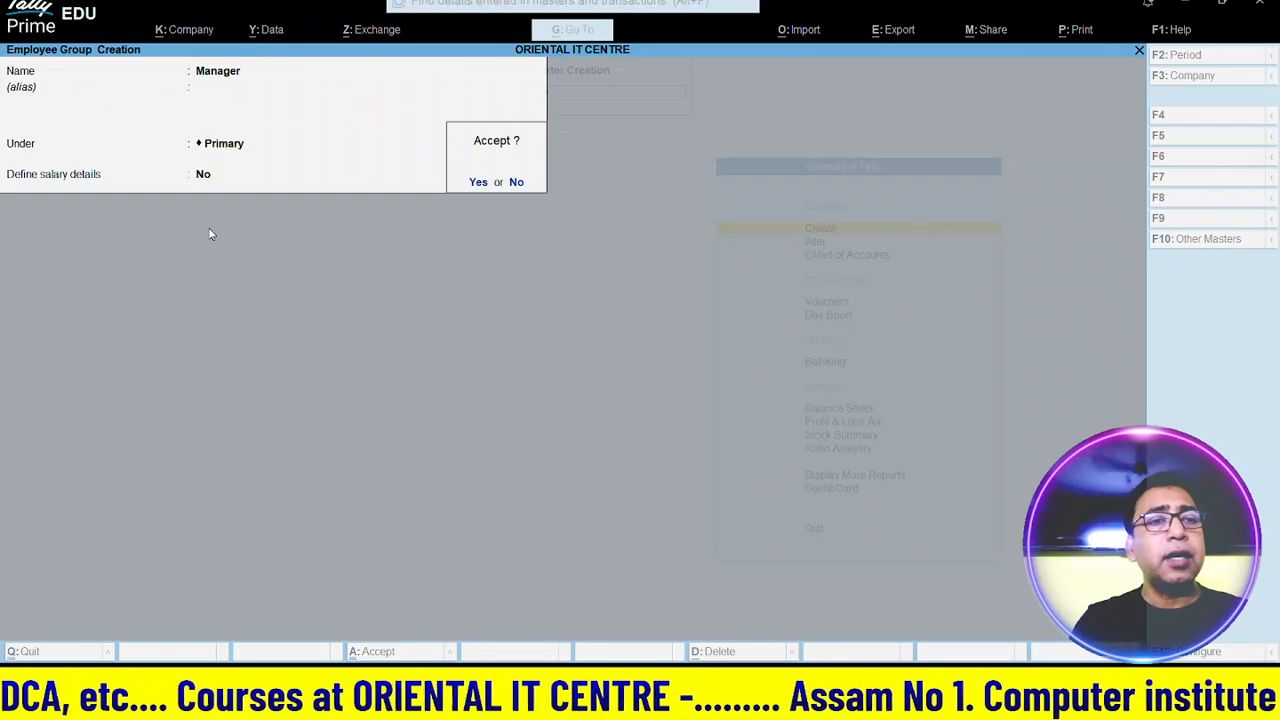
{"action": "key", "text": "Return"}
{"action": "type", "text": "Acc"}
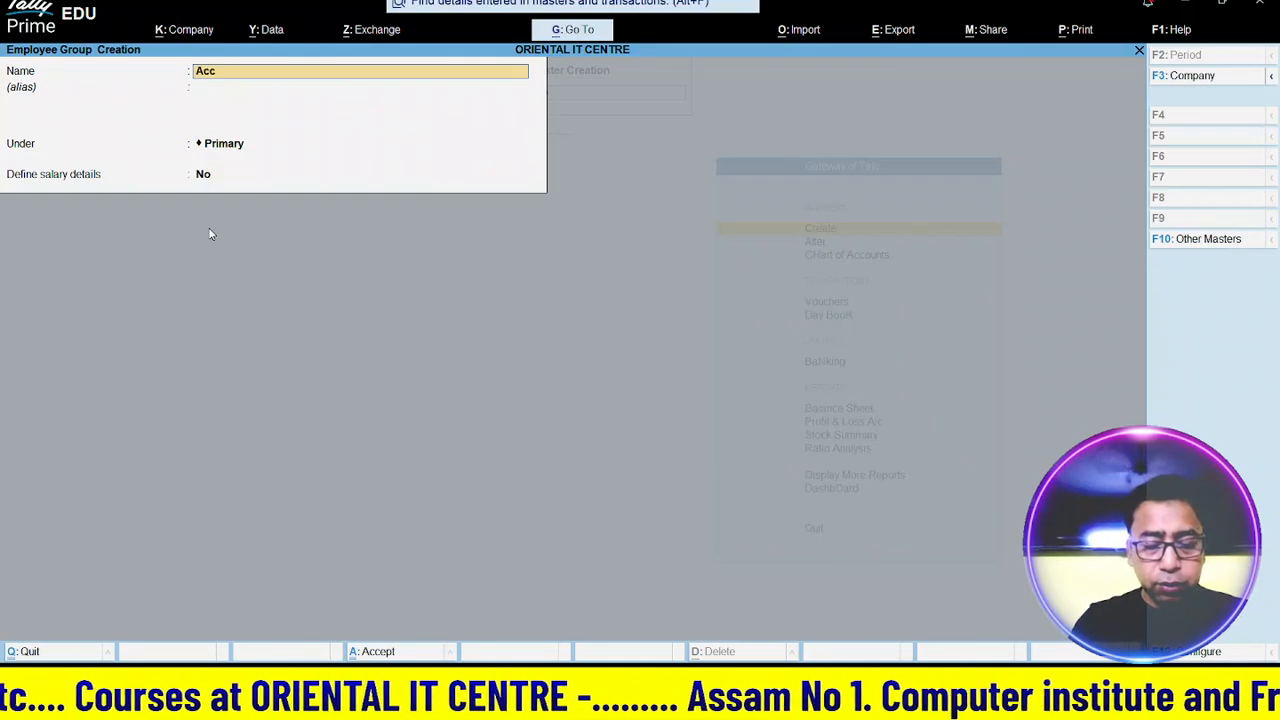
{"action": "type", "text": "ountant"}
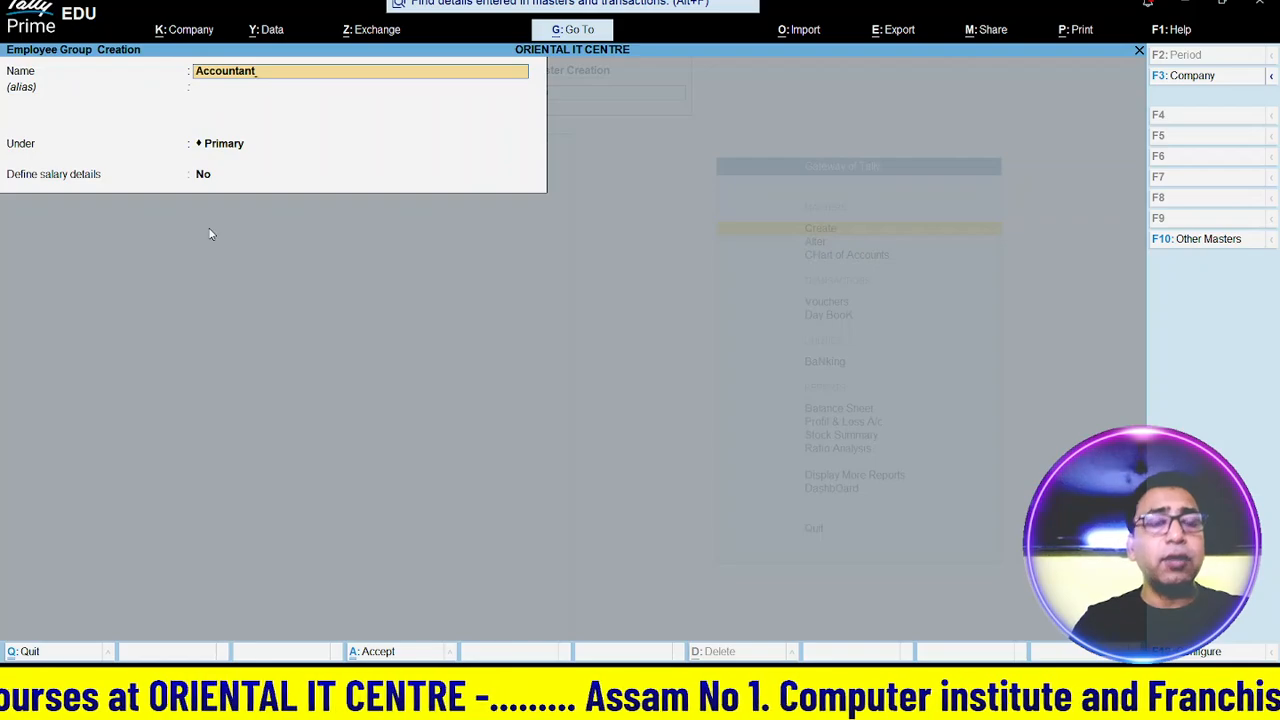
{"action": "key", "text": "Return"}
{"action": "key", "text": "Return"}
{"action": "key", "text": "Return"}
{"action": "key", "text": "Return"}
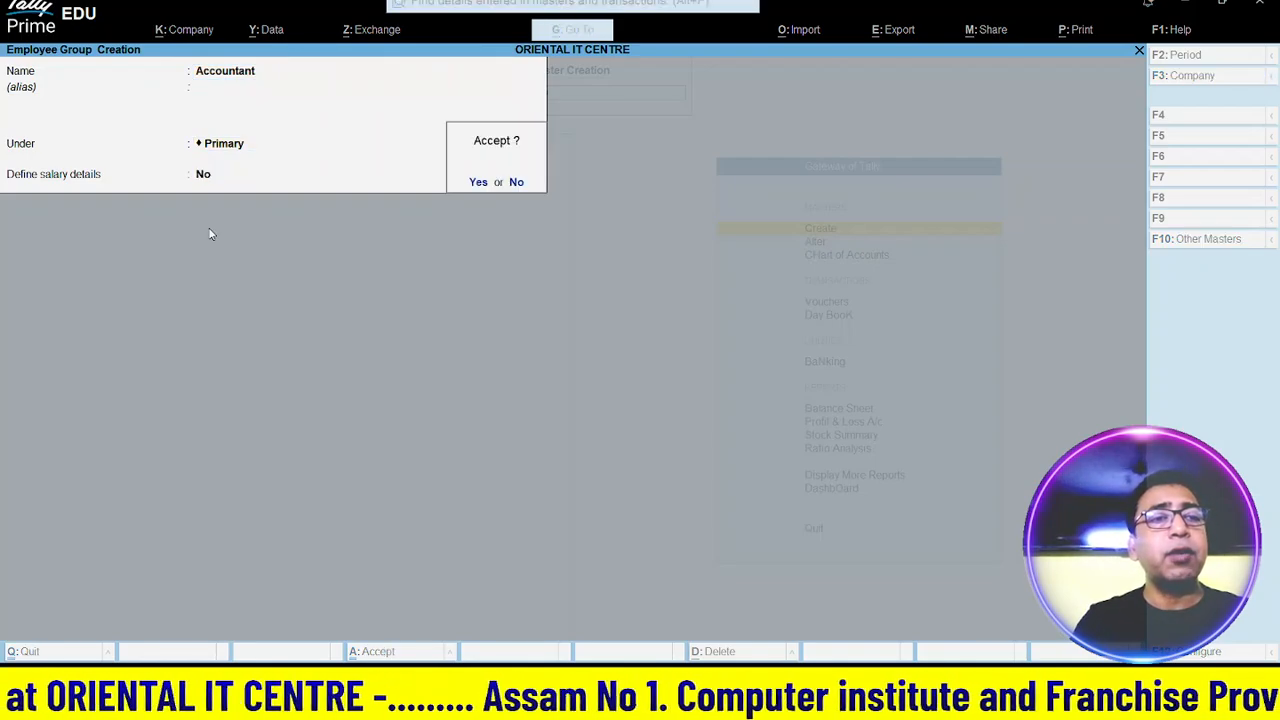
{"action": "key", "text": "Return"}
{"action": "type", "text": "Peon"}
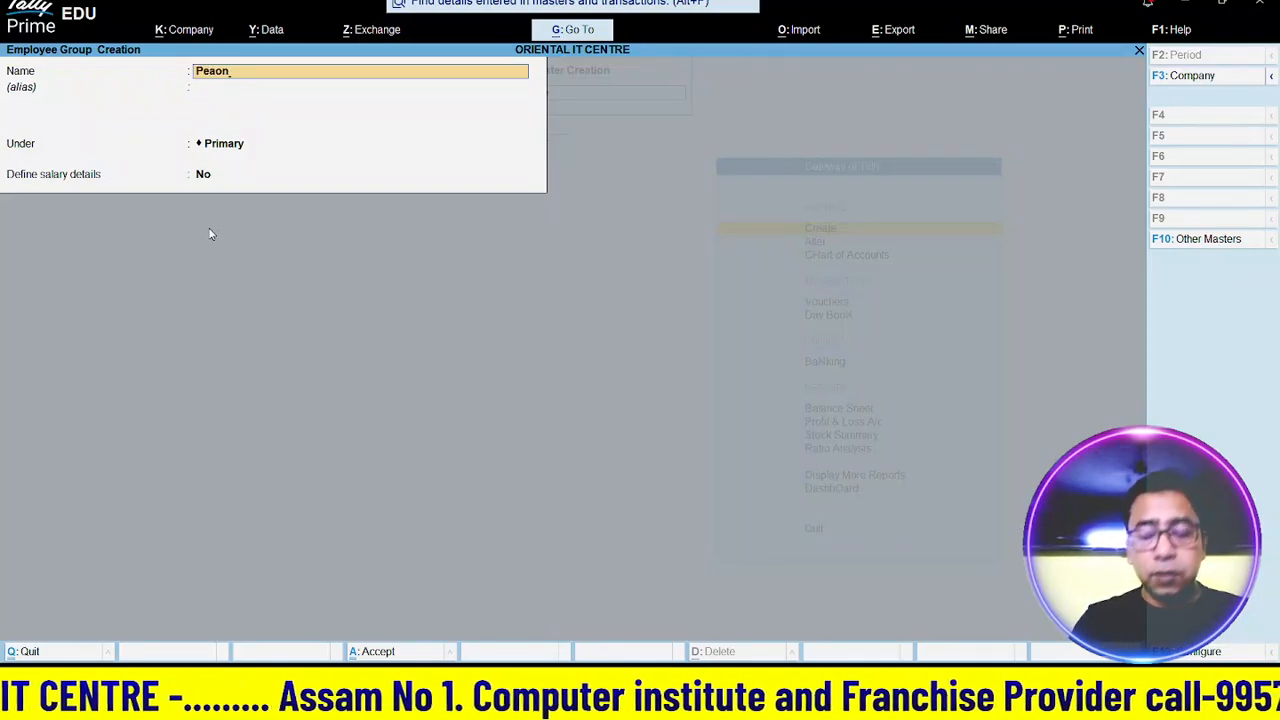
{"action": "key", "text": "BackSpace"}
{"action": "key", "text": "BackSpace"}
{"action": "type", "text": "on"}
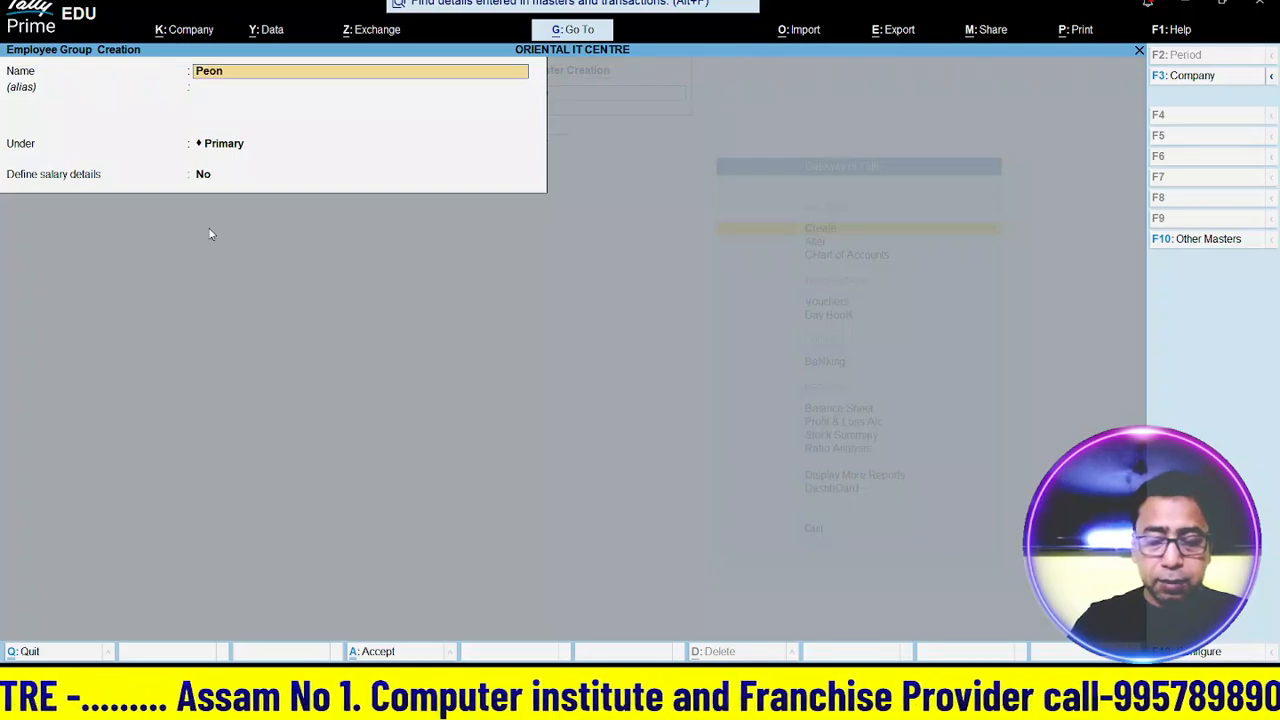
{"action": "key", "text": "Return"}
{"action": "key", "text": "Return"}
{"action": "key", "text": "Return"}
{"action": "key", "text": "Return"}
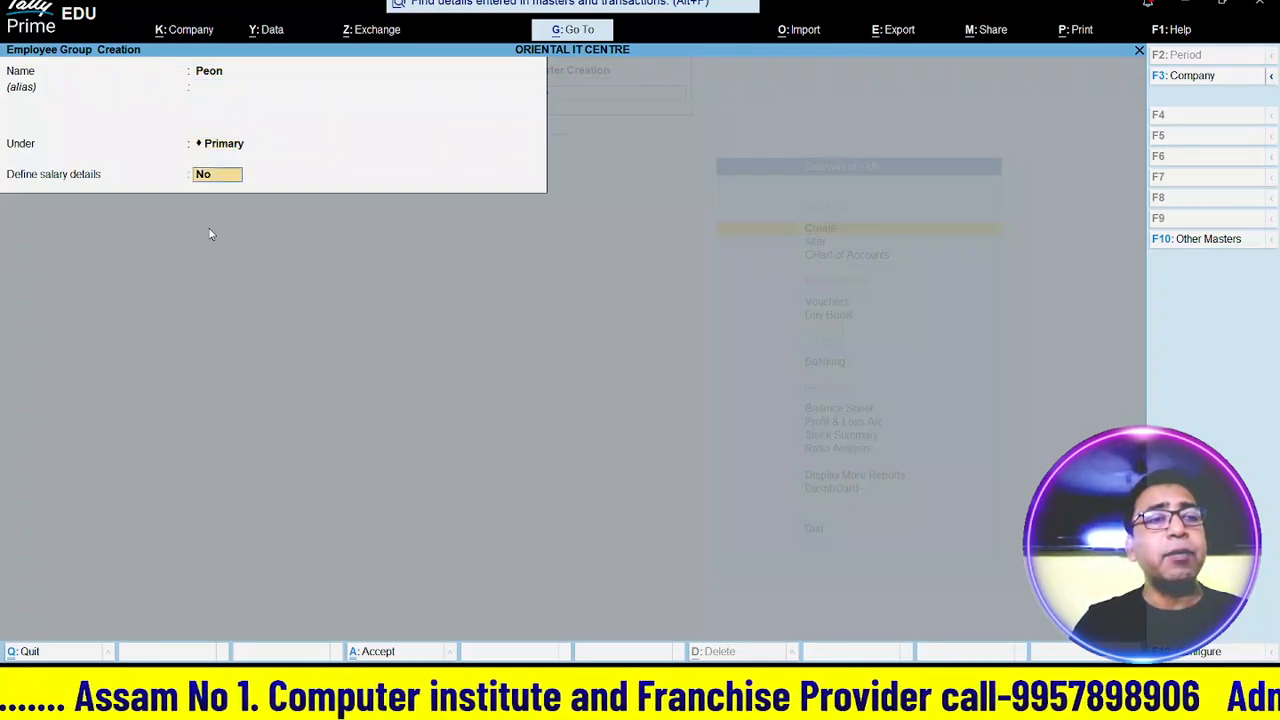
{"action": "key", "text": "Return"}
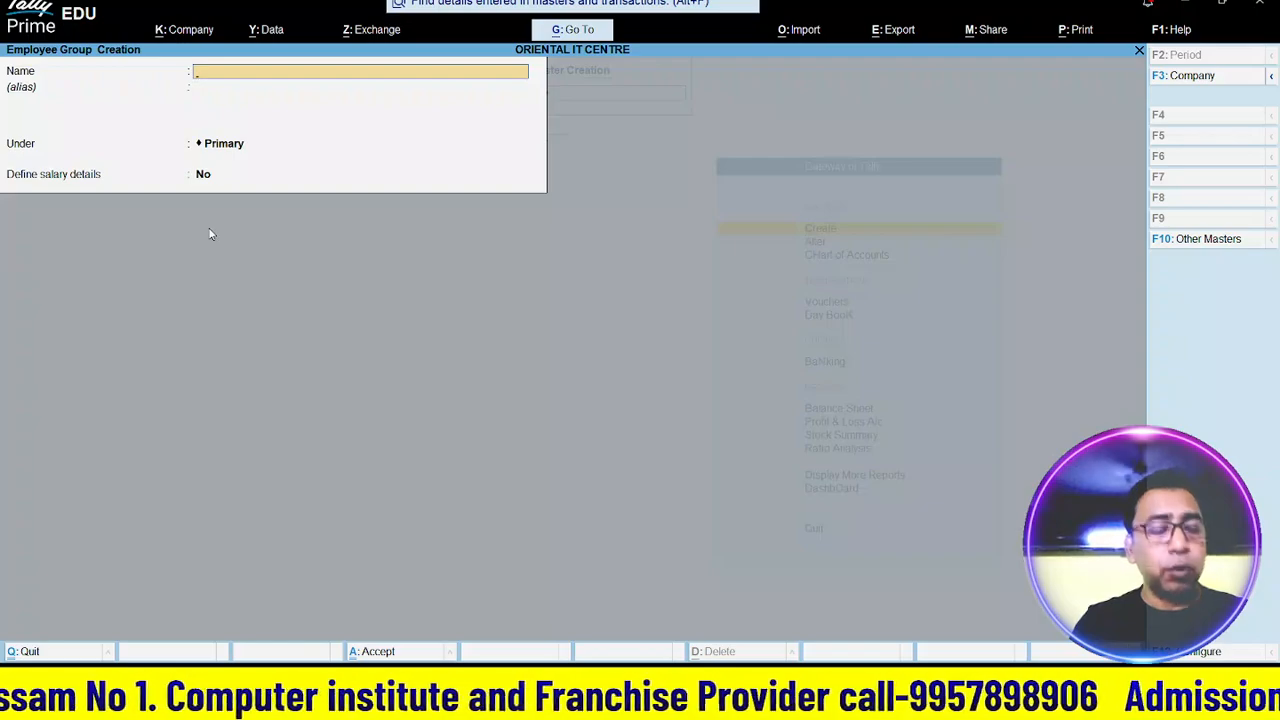
- Close the employee group form and start a new pay head from Payroll Masters
{"action": "key", "text": "Escape"}
{"action": "key", "text": "Return"}
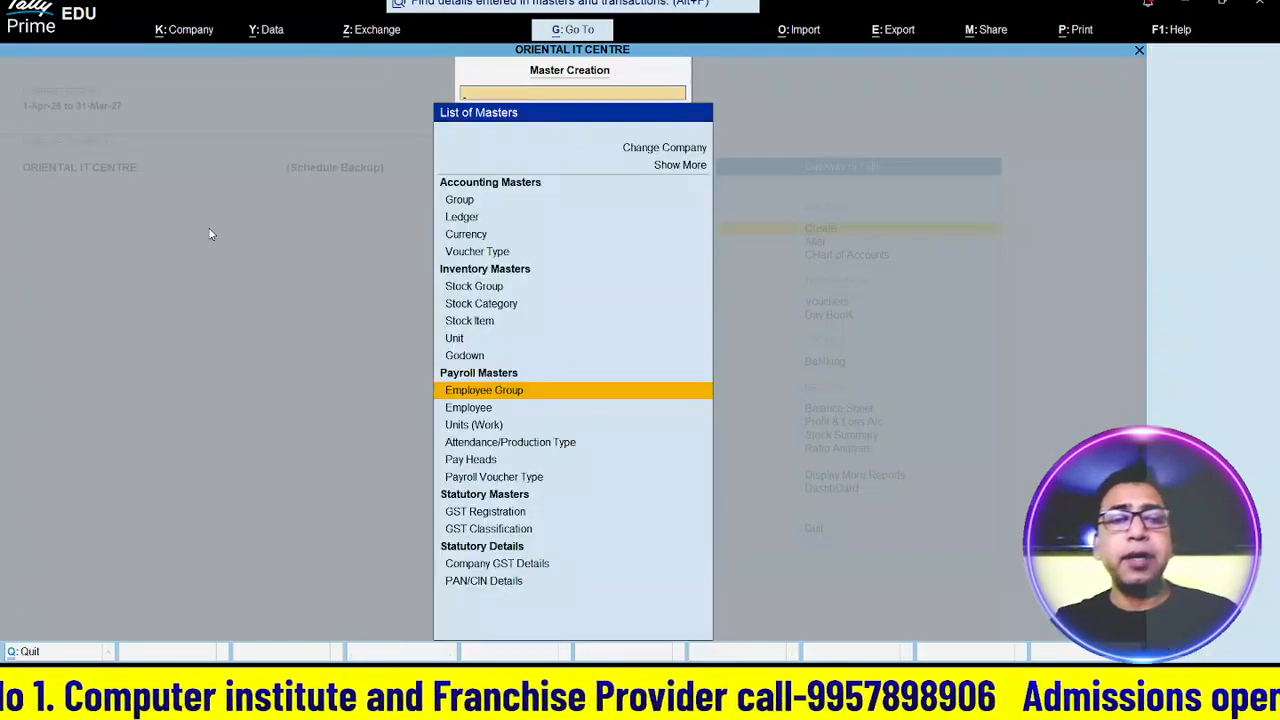
{"action": "key", "text": "Down"}
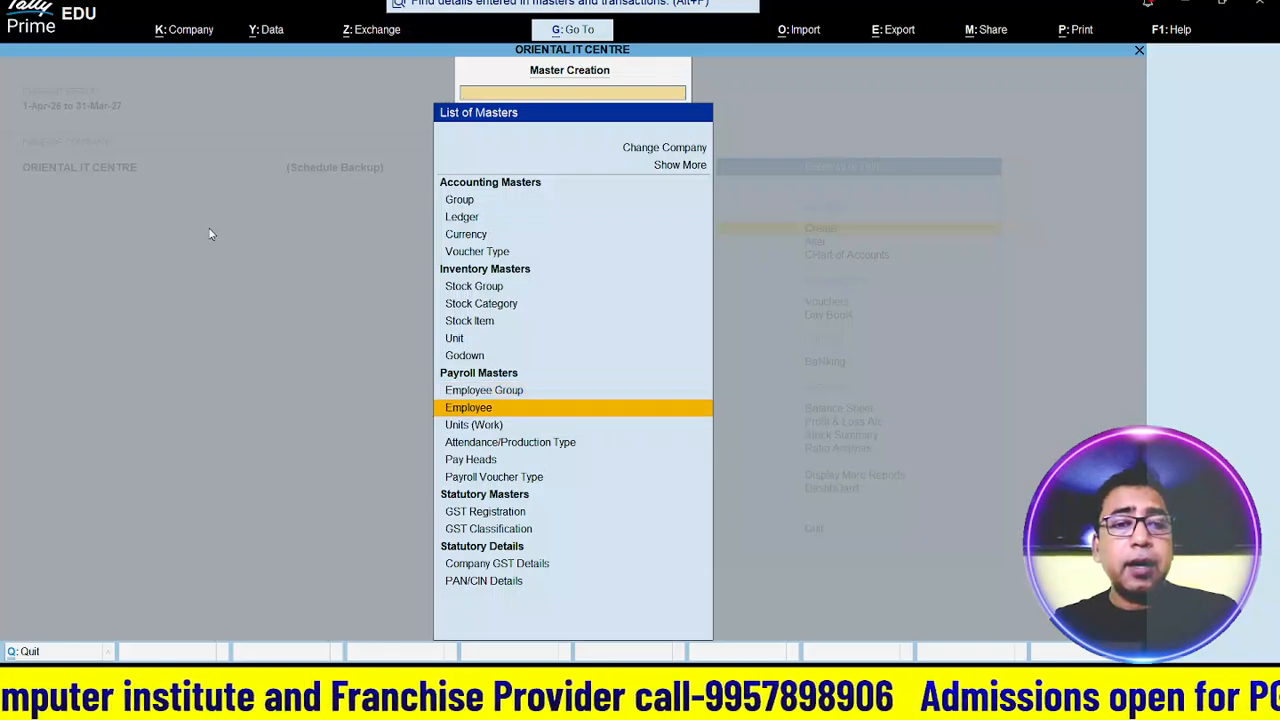
{"action": "key", "text": "Up"}
{"action": "key", "text": "Down"}
{"action": "key", "text": "Down"}
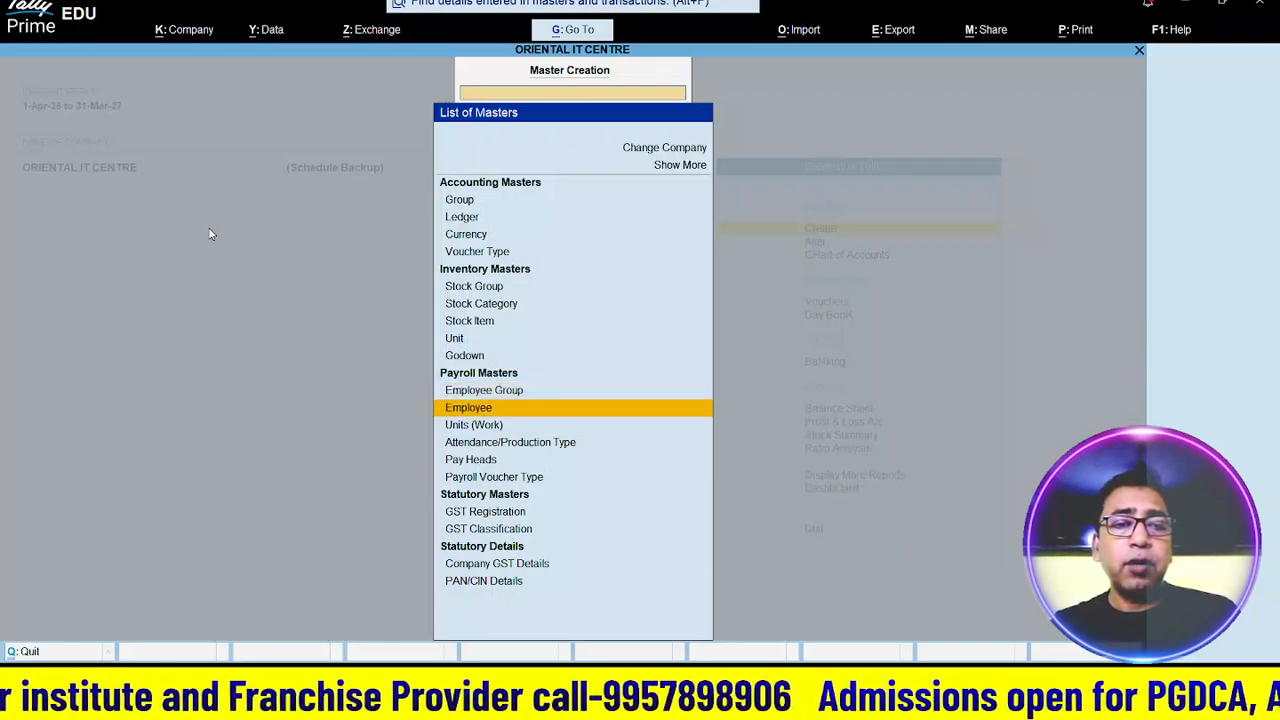
{"action": "key", "text": "Down"}
{"action": "key", "text": "Down"}
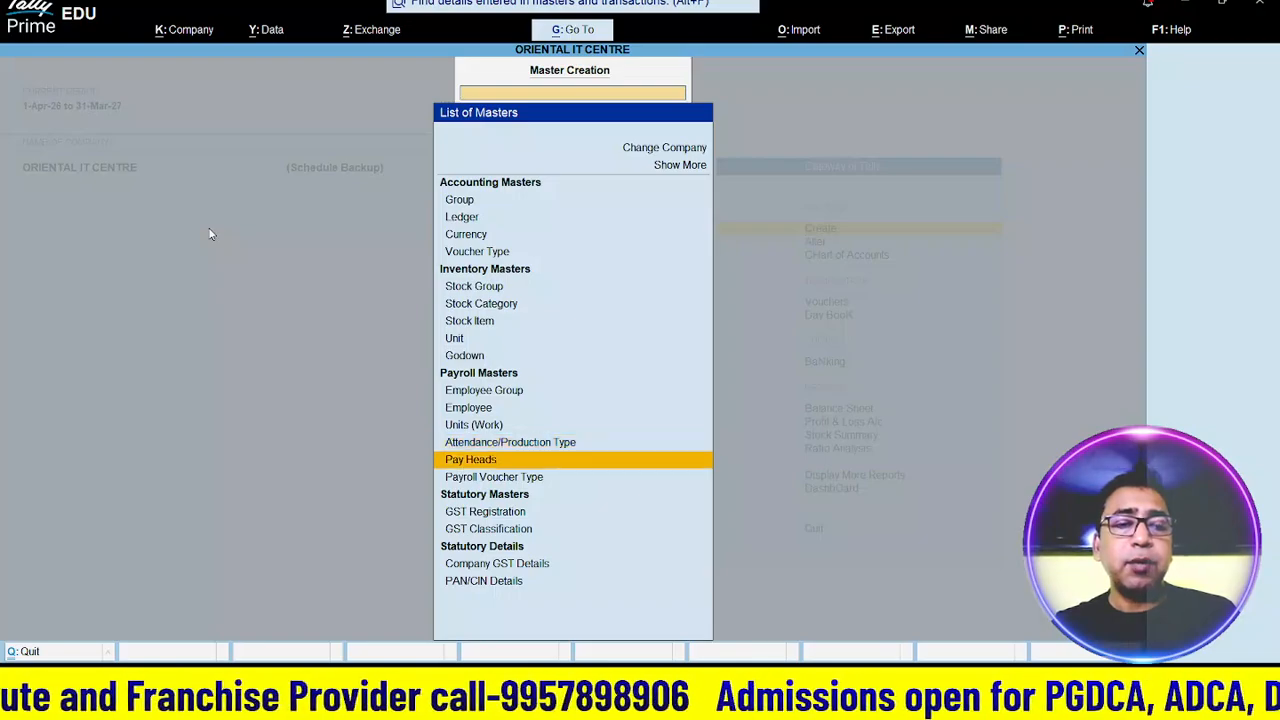
{"action": "key", "text": "Return"}
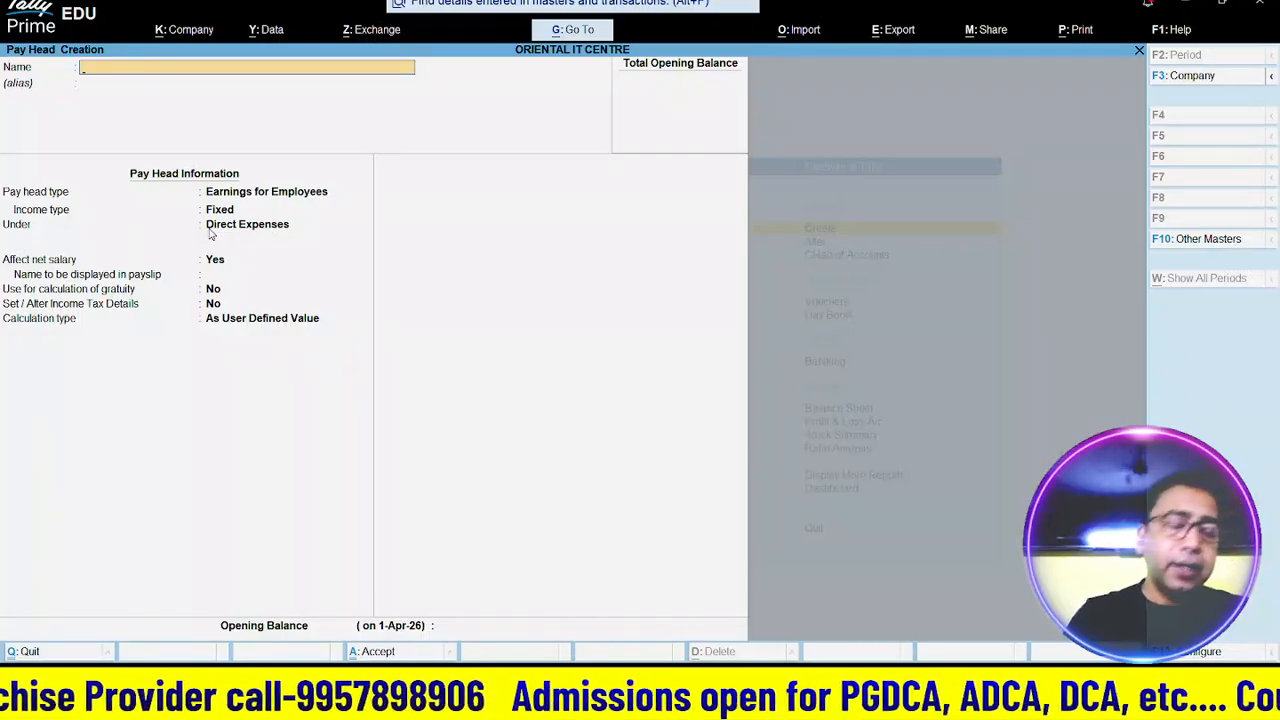
- Name the pay head Basic Salary as Fixed Earnings for Employees under Indirect Expenses
{"action": "type", "text": "Basic"}
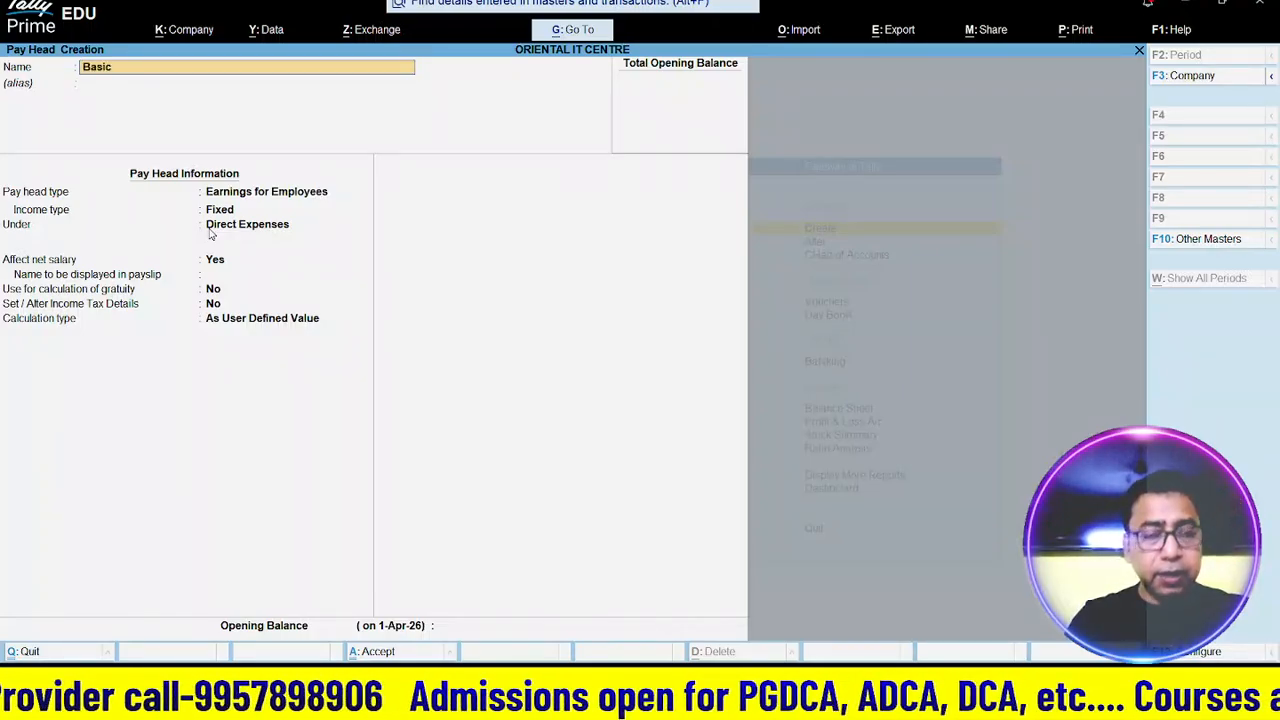
{"action": "type", "text": " S"}
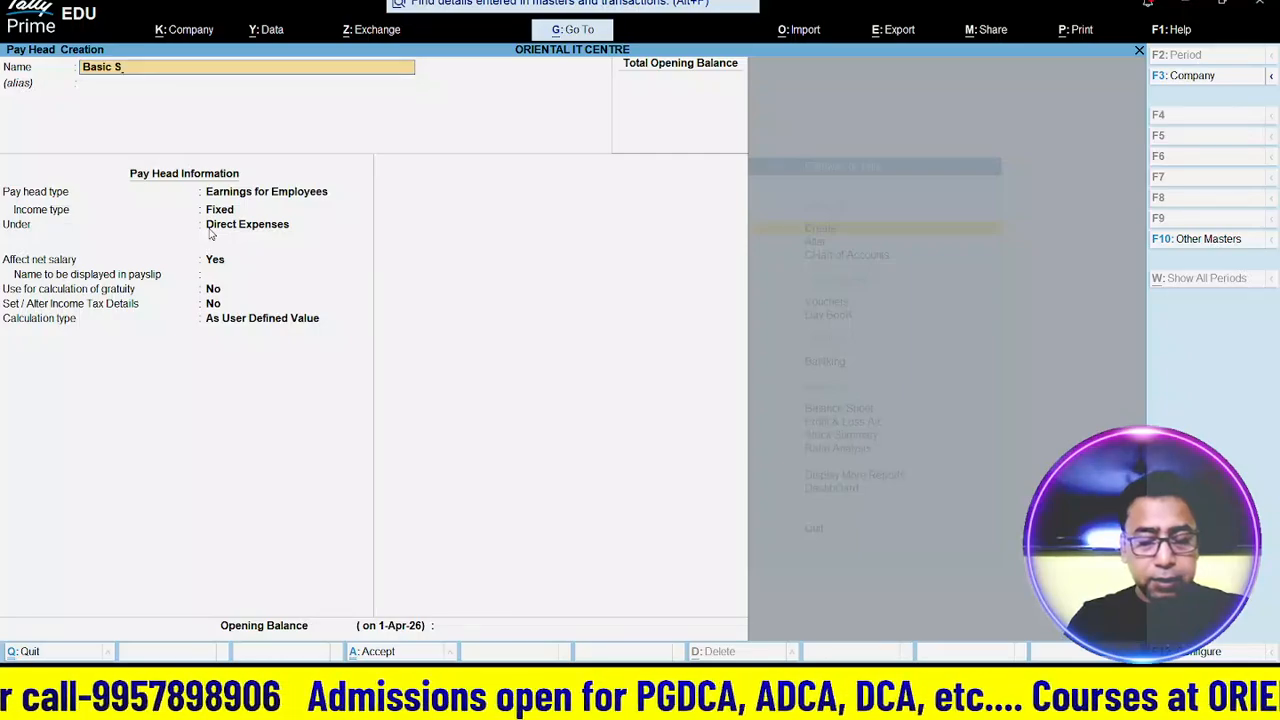
{"action": "type", "text": "alary"}
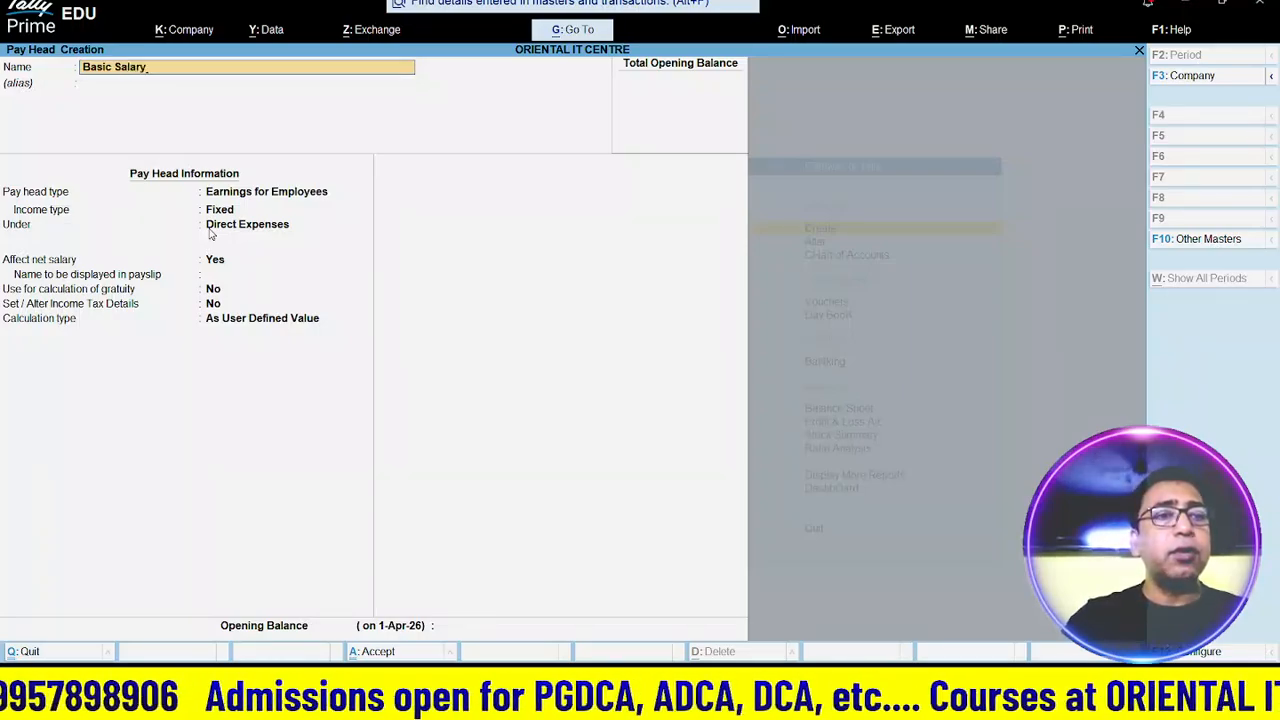
{"action": "key", "text": "Return"}
{"action": "key", "text": "Return"}
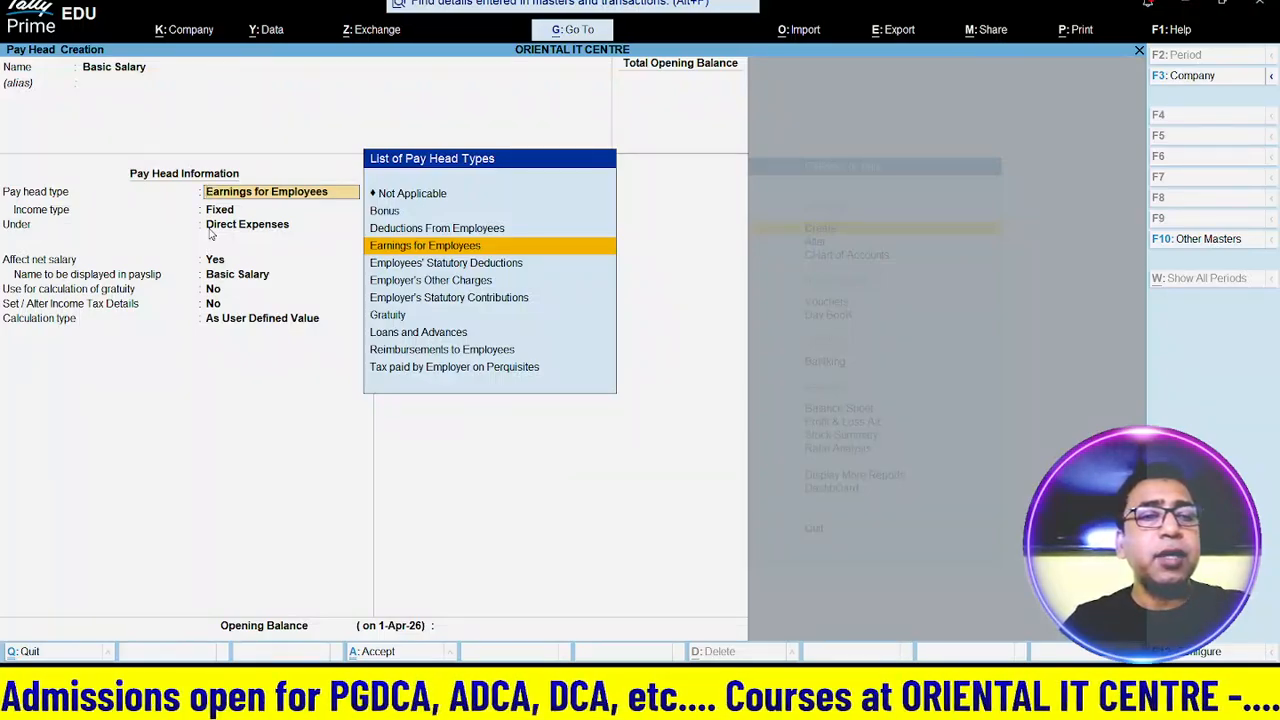
{"action": "key", "text": "Return"}
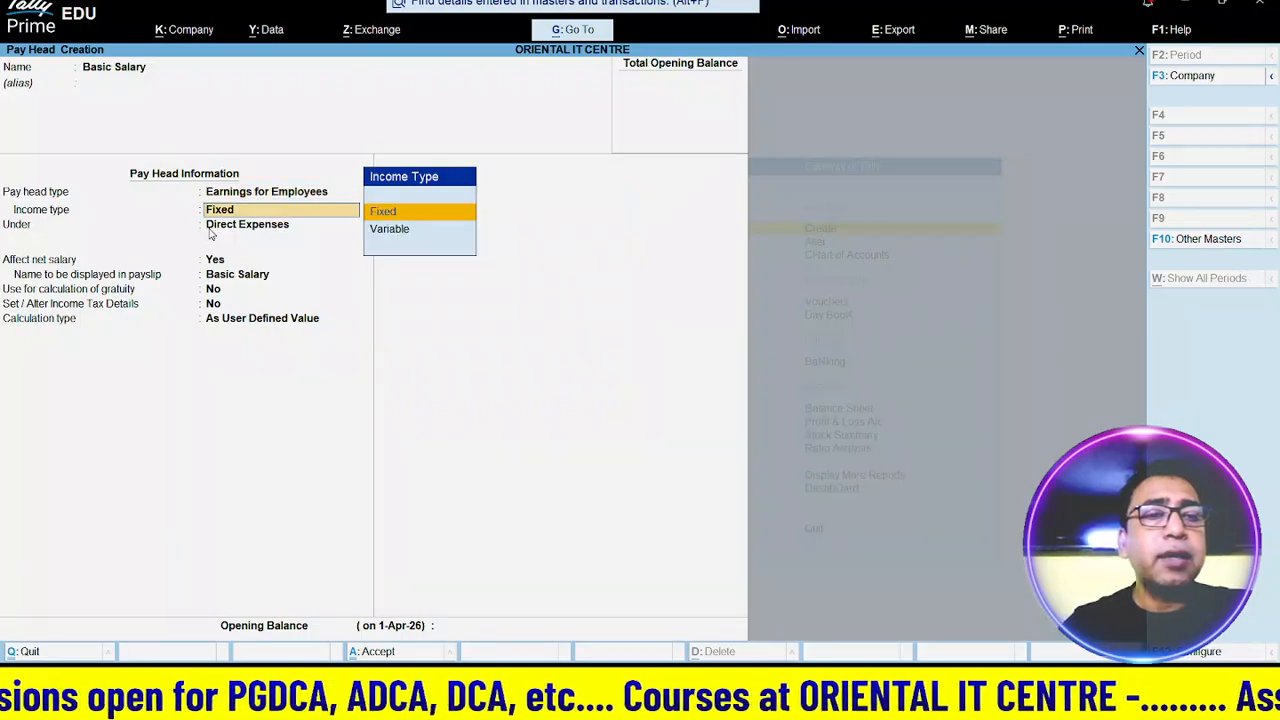
{"action": "key", "text": "Return"}
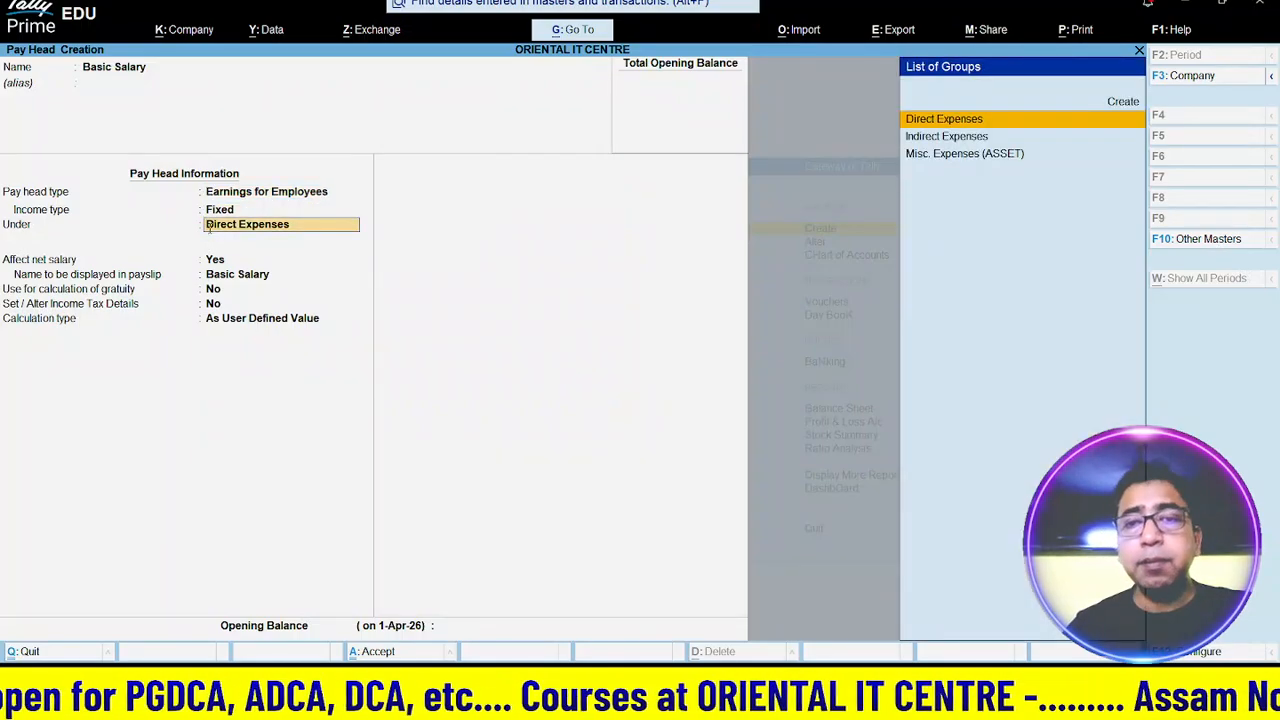
{"action": "key", "text": "Down"}
{"action": "key", "text": "Return"}
{"action": "key", "text": "Return"}
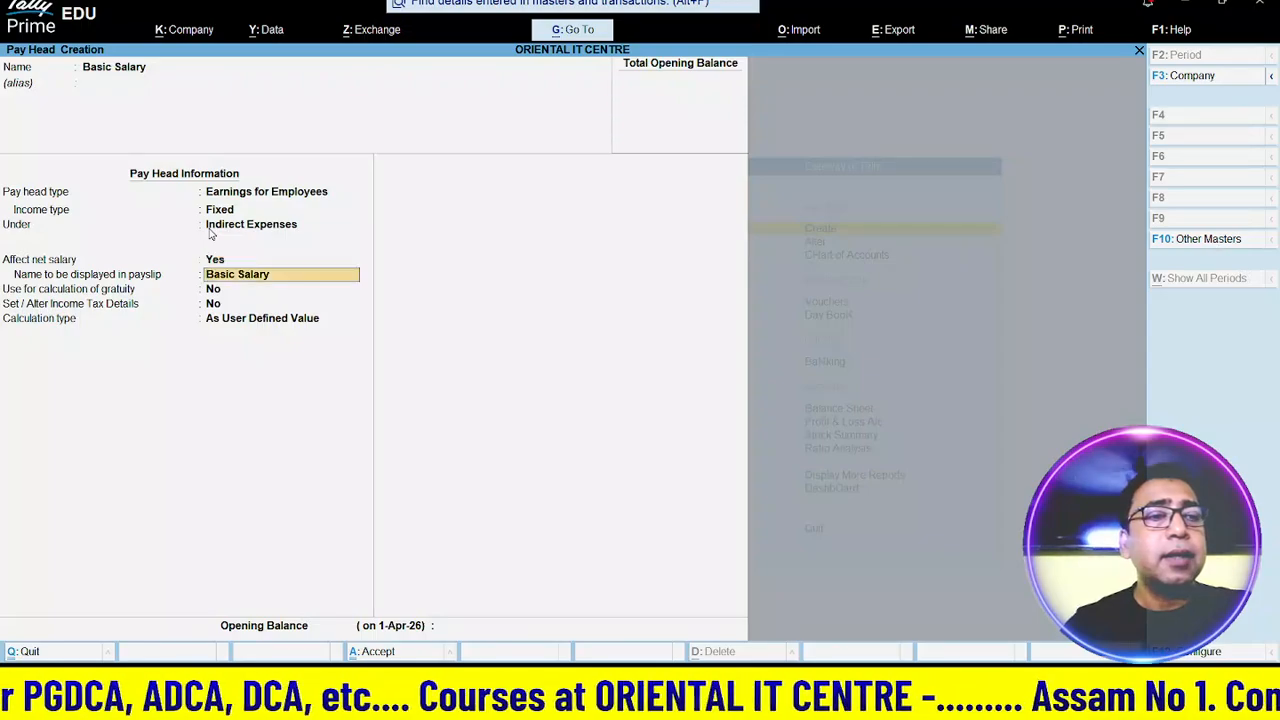
{"action": "key", "text": "Return"}
{"action": "key", "text": "Return"}
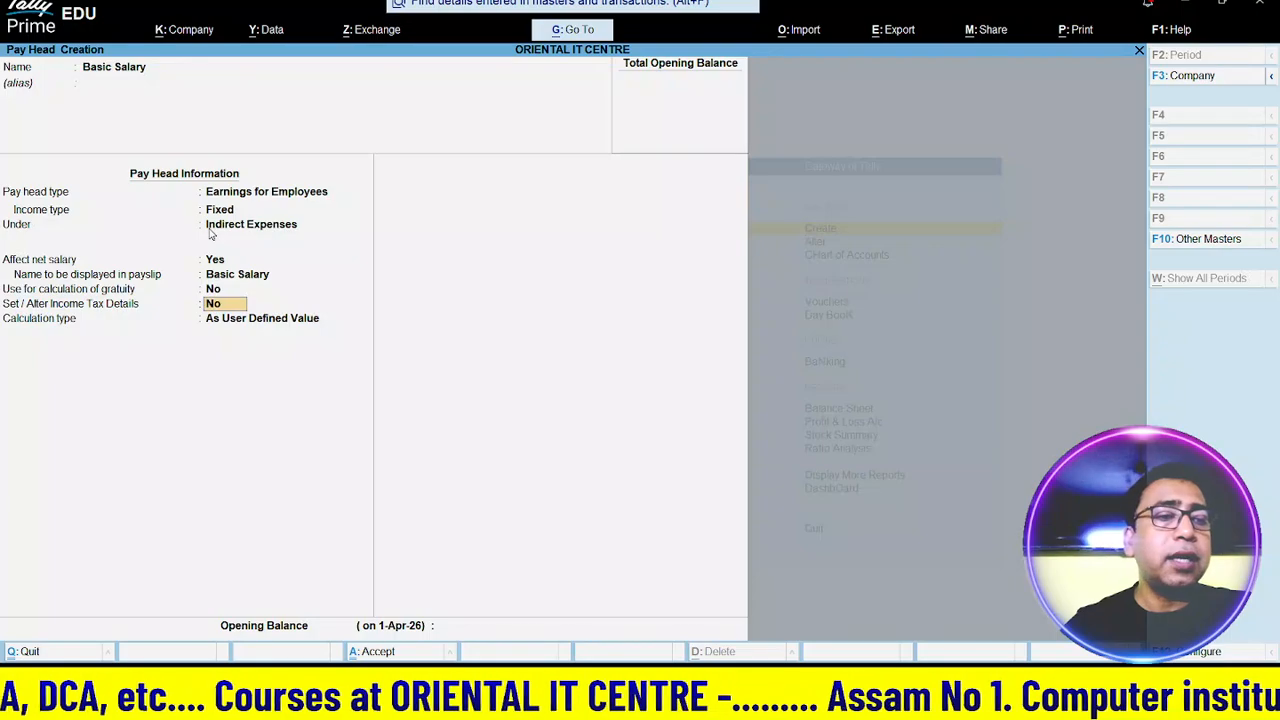
- Calculate it On Attendance (Present) per Months, As per Calendar Period, with Normal Rounding
{"action": "key", "text": "Return"}
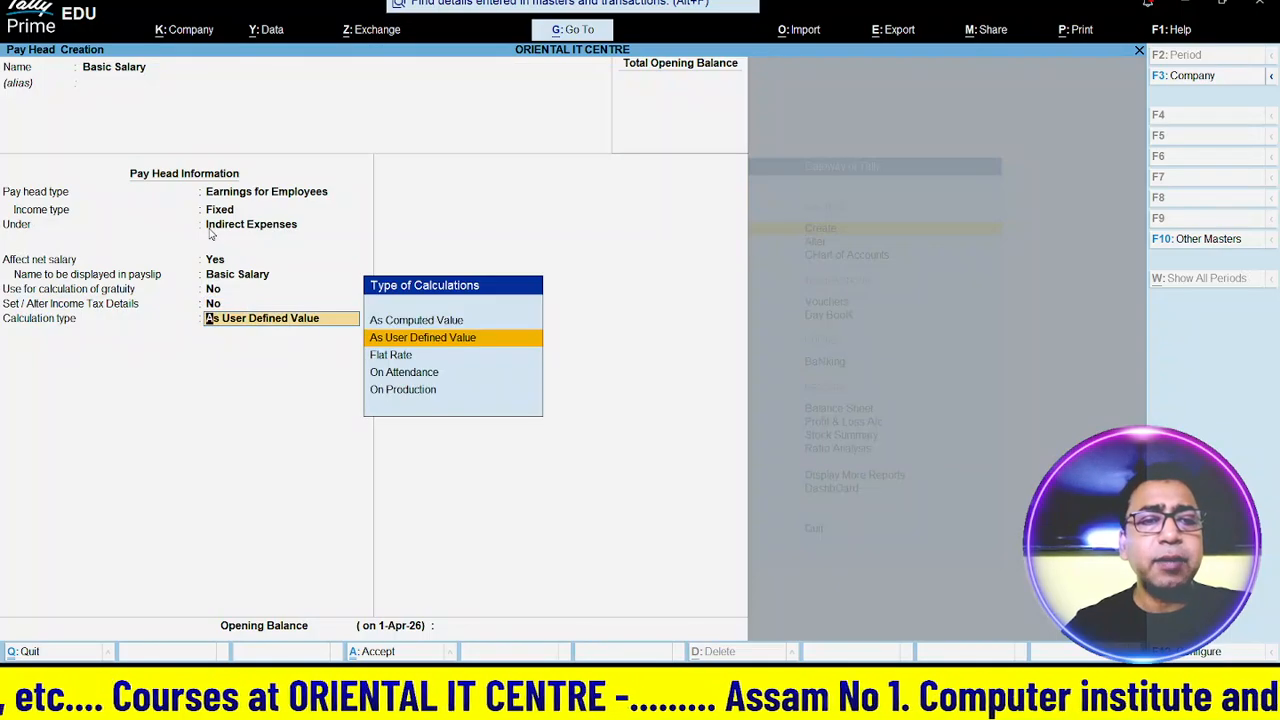
{"action": "key", "text": "Down"}
{"action": "key", "text": "Down"}
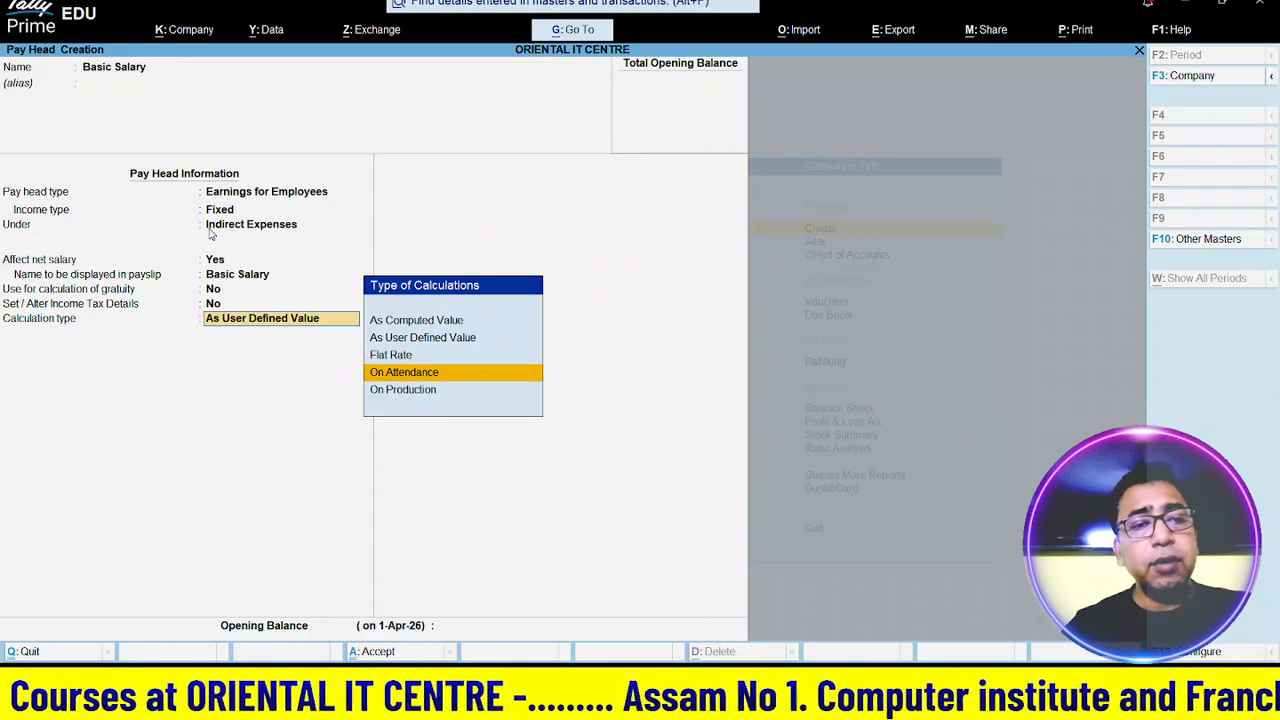
{"action": "key", "text": "Return"}
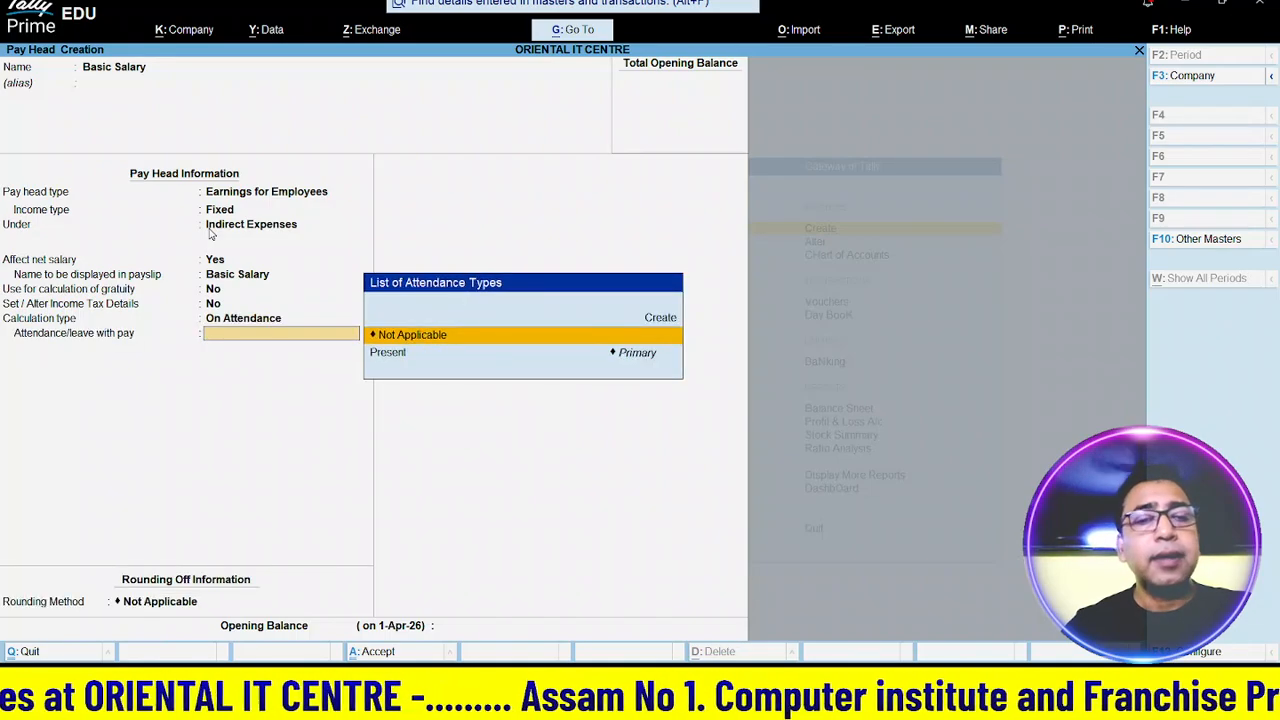
{"action": "key", "text": "Down"}
{"action": "key", "text": "Return"}
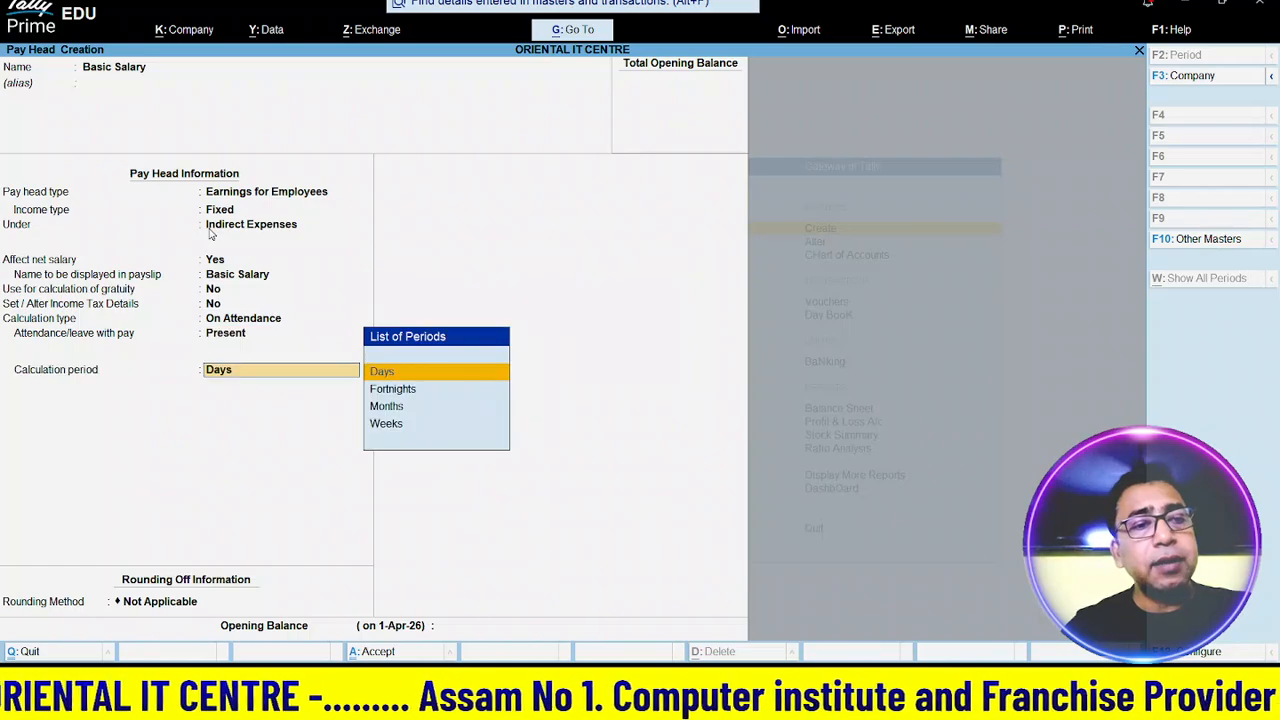
{"action": "key", "text": "Down"}
{"action": "key", "text": "Down"}
{"action": "key", "text": "Return"}
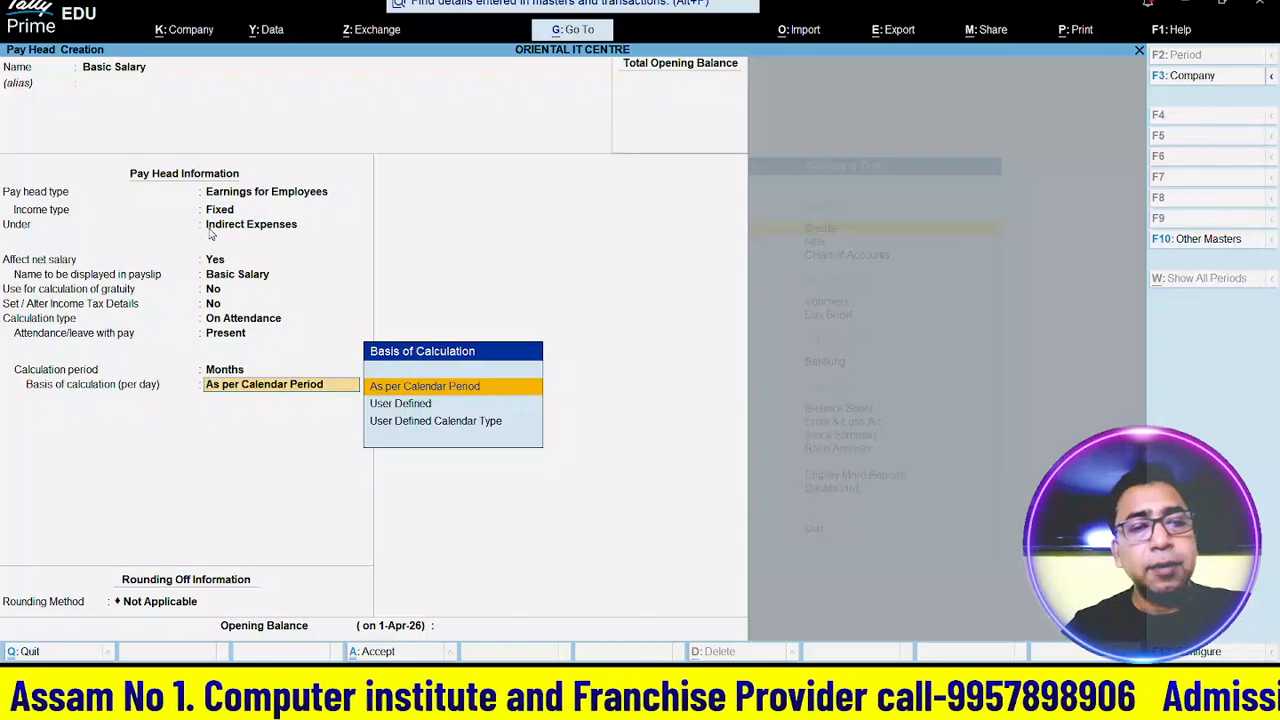
{"action": "key", "text": "Return"}
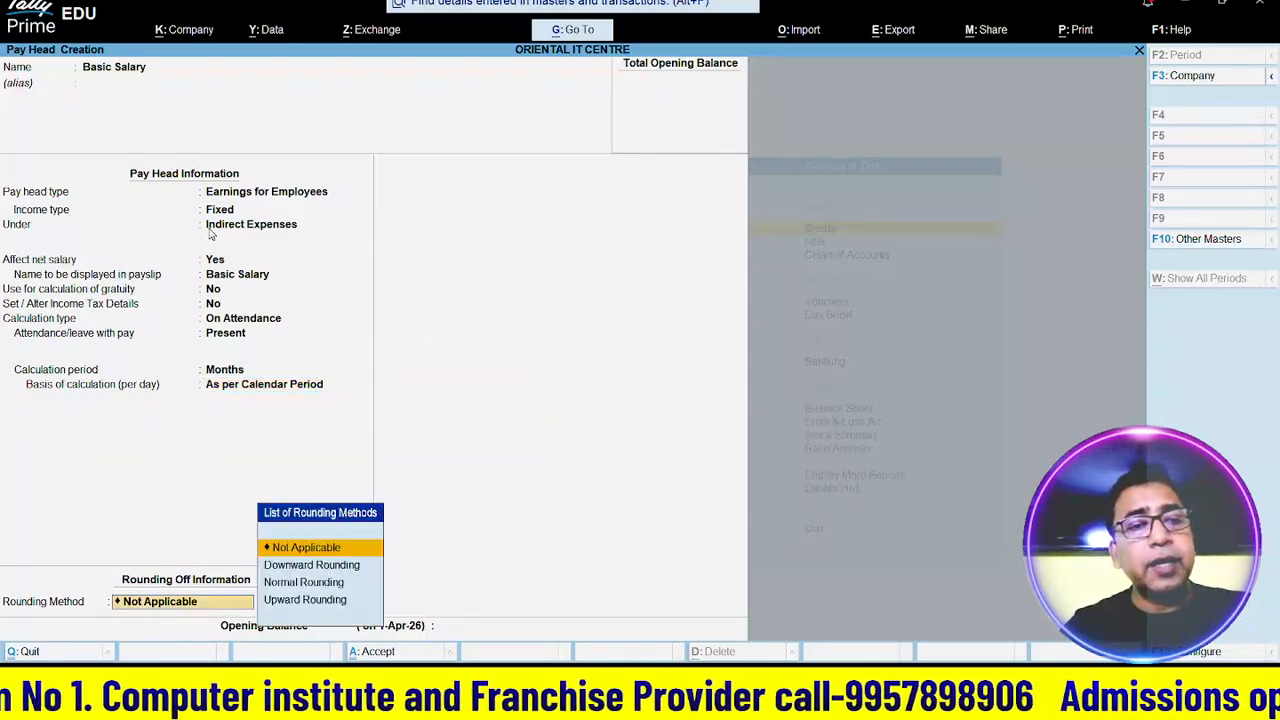
{"action": "key", "text": "Down"}
{"action": "key", "text": "Down"}
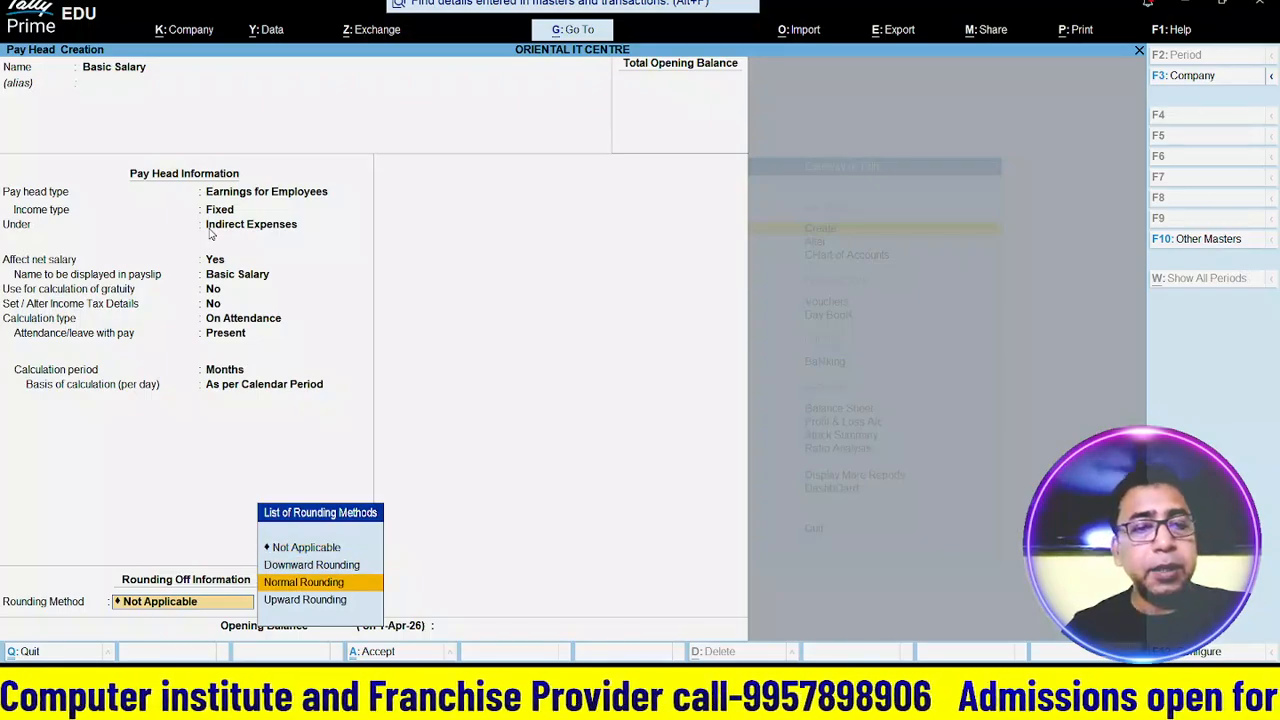
{"action": "key", "text": "Return"}
{"action": "key", "text": "Return"}
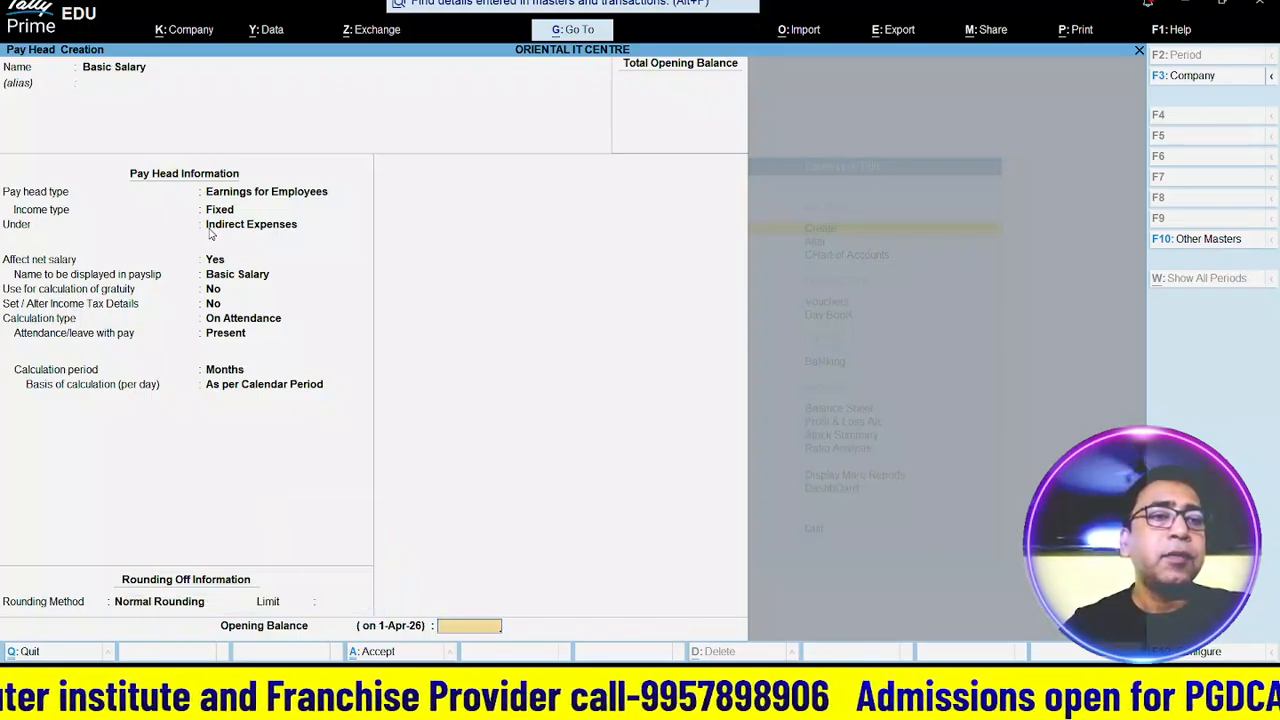
{"action": "key", "text": "Return"}
{"action": "key", "text": "Return"}
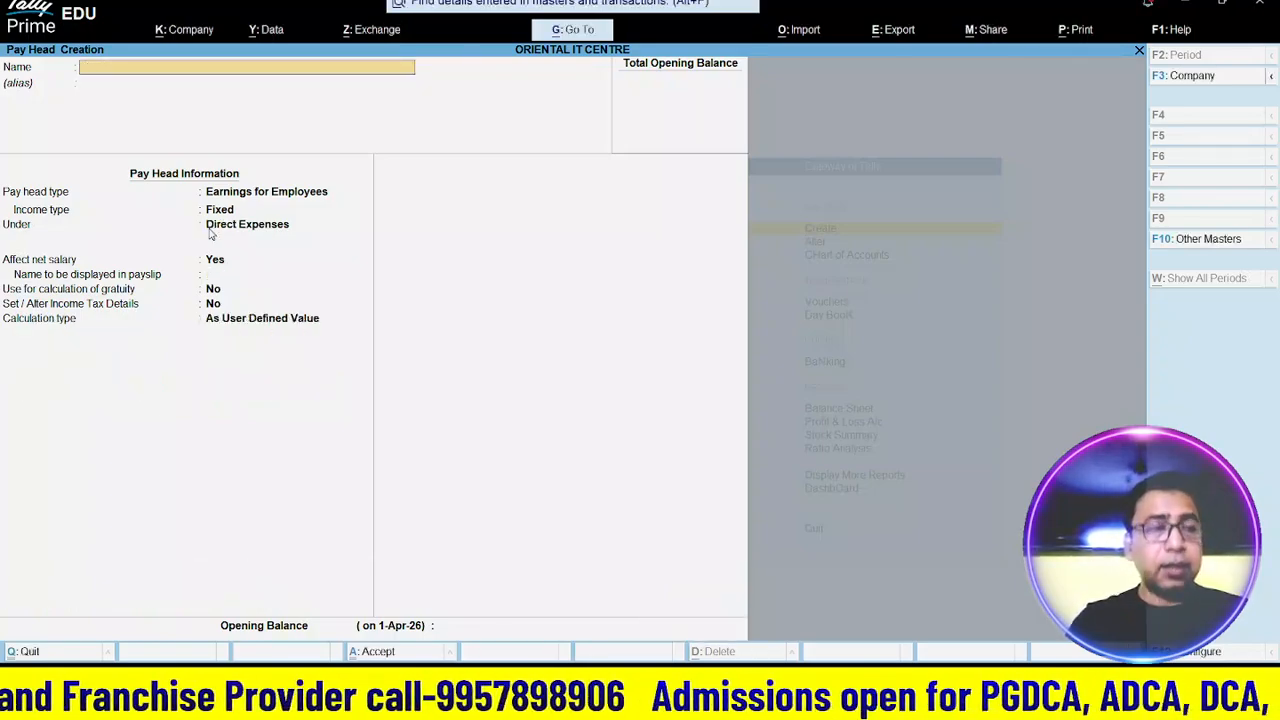
- Name the pay head DA as Fixed Earnings for Employees under Indirect Expenses
{"action": "type", "text": "DA"}
{"action": "key", "text": "Return"}
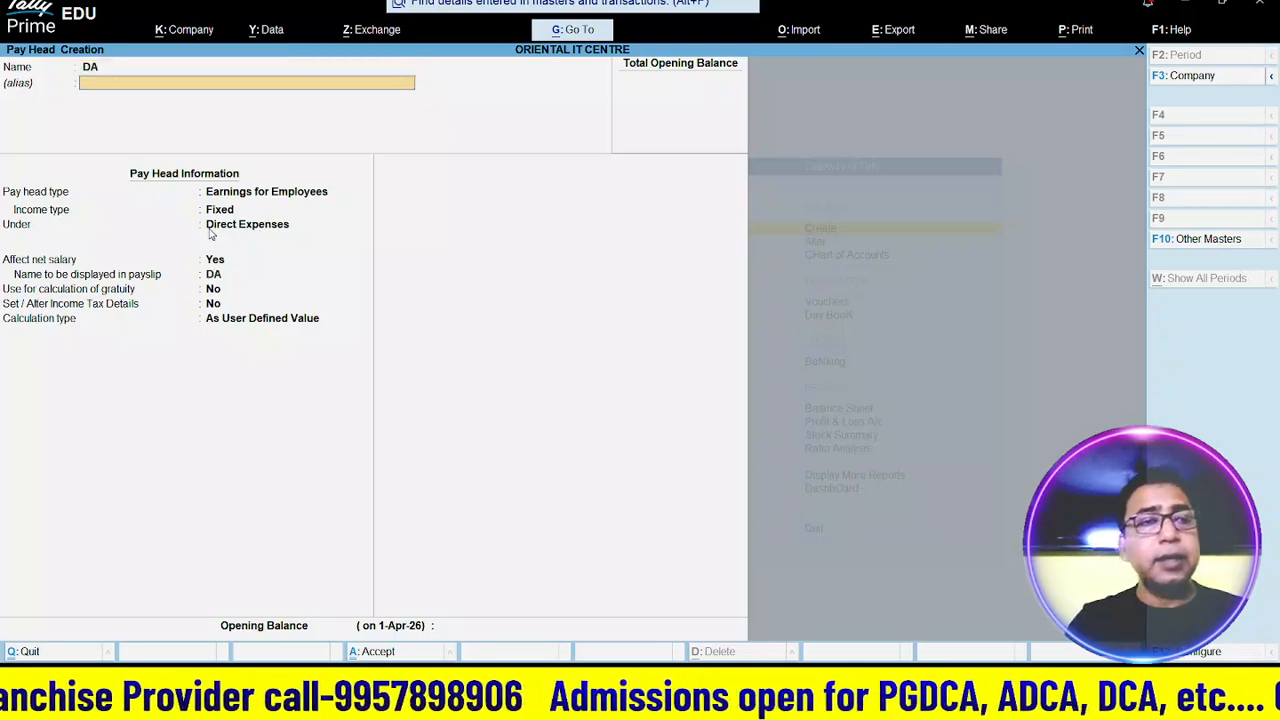
{"action": "key", "text": "Return"}
{"action": "key", "text": "Return"}
{"action": "key", "text": "Return"}
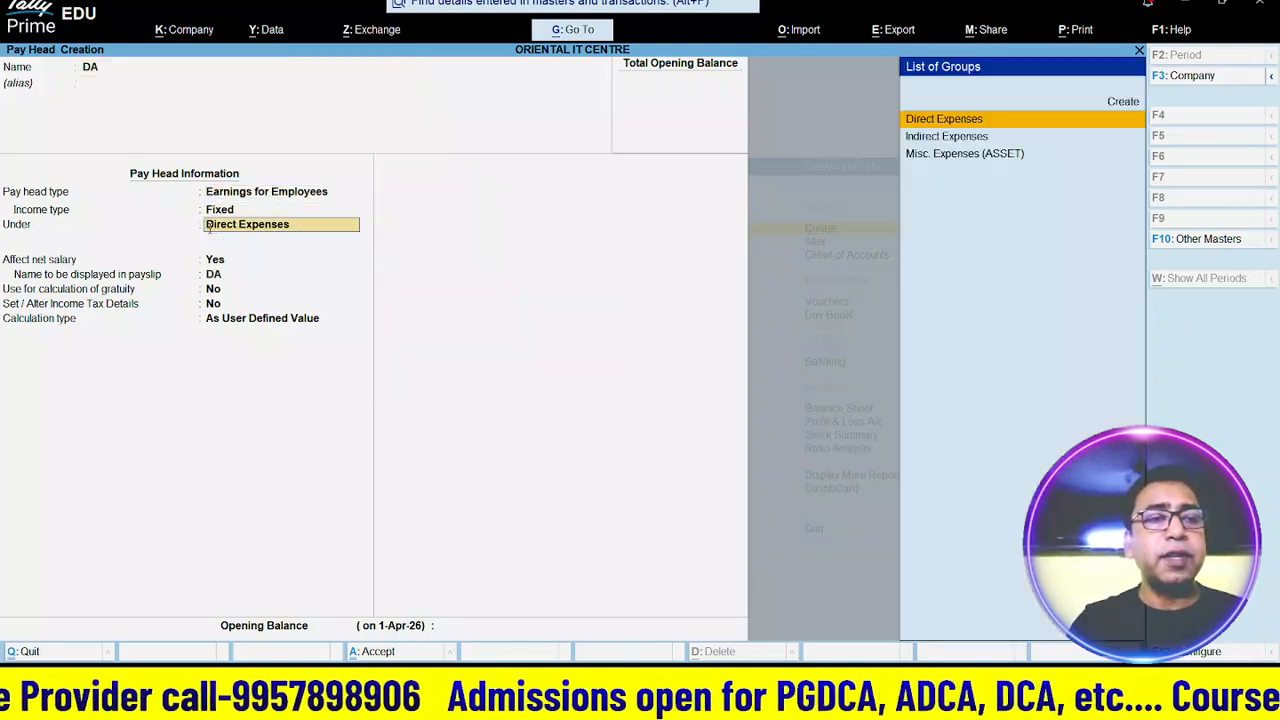
{"action": "type", "text": "i"}
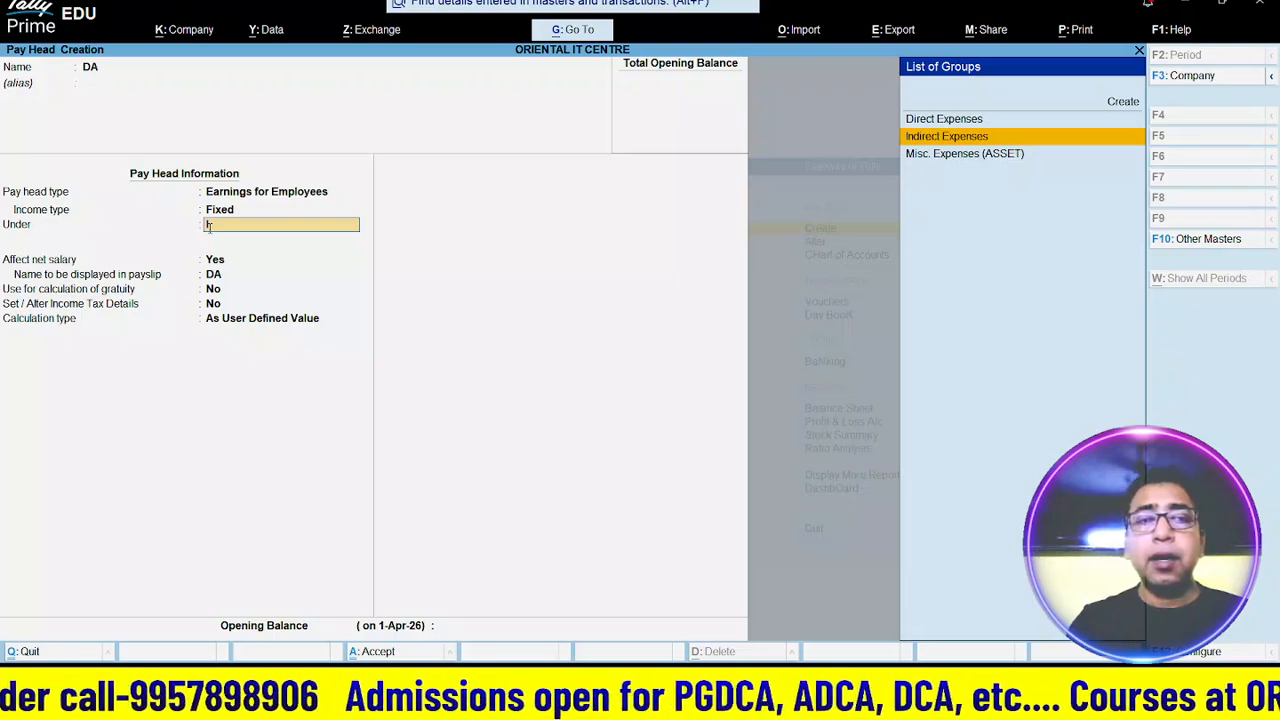
{"action": "key", "text": "Return"}
{"action": "key", "text": "Return"}
{"action": "key", "text": "Return"}
{"action": "key", "text": "Return"}
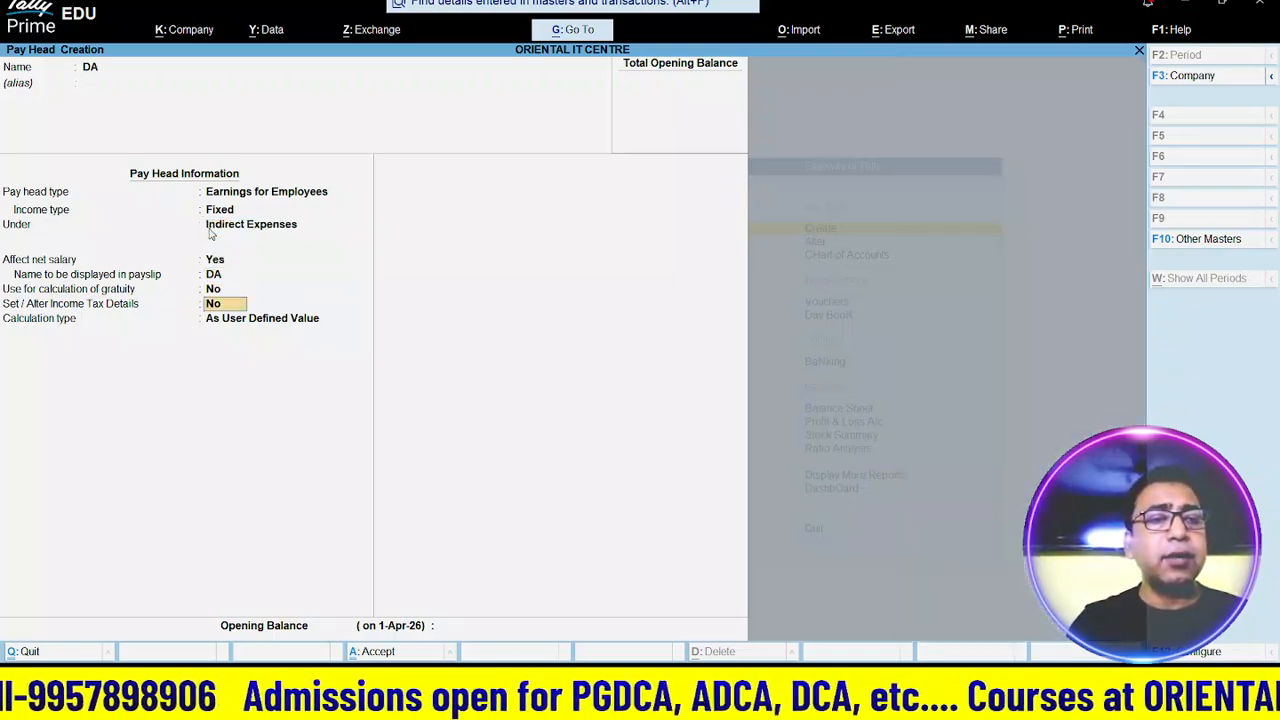
{"action": "key", "text": "Return"}
- Set DA's calculation to Flat Rate per Months with Normal Rounding and save it
{"action": "key", "text": "Down"}
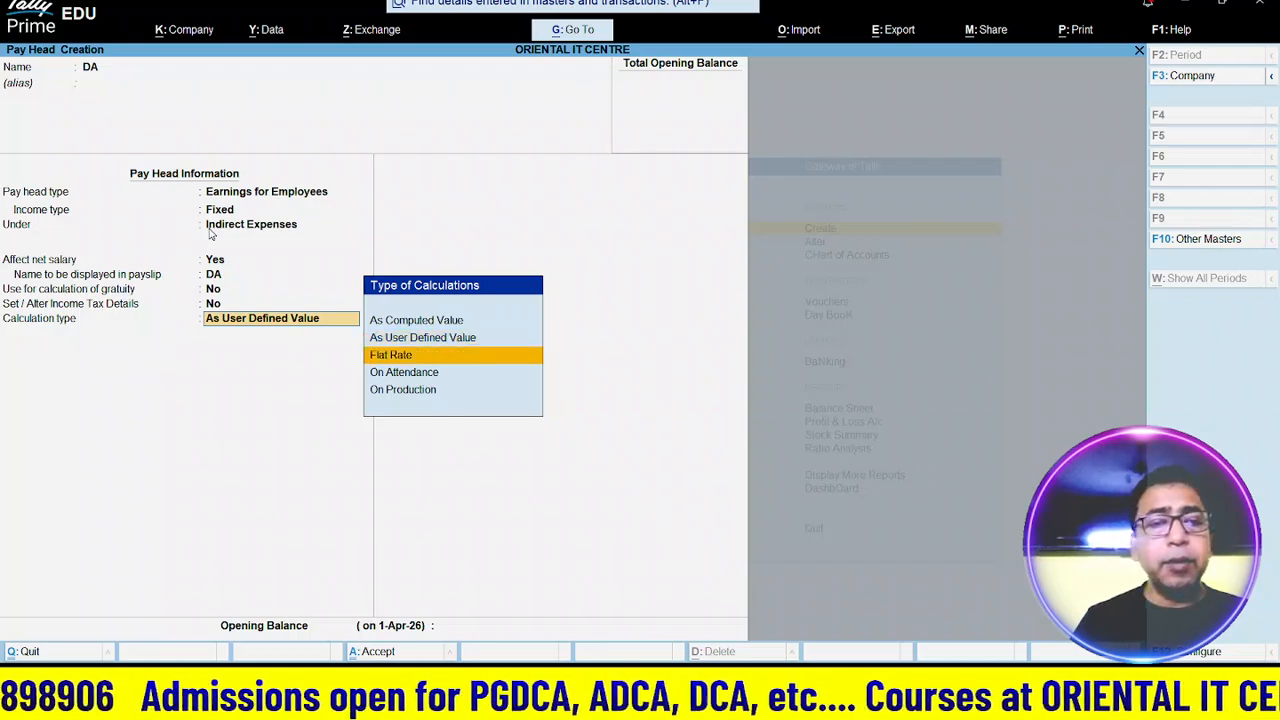
{"action": "key", "text": "Up"}
{"action": "key", "text": "Down"}
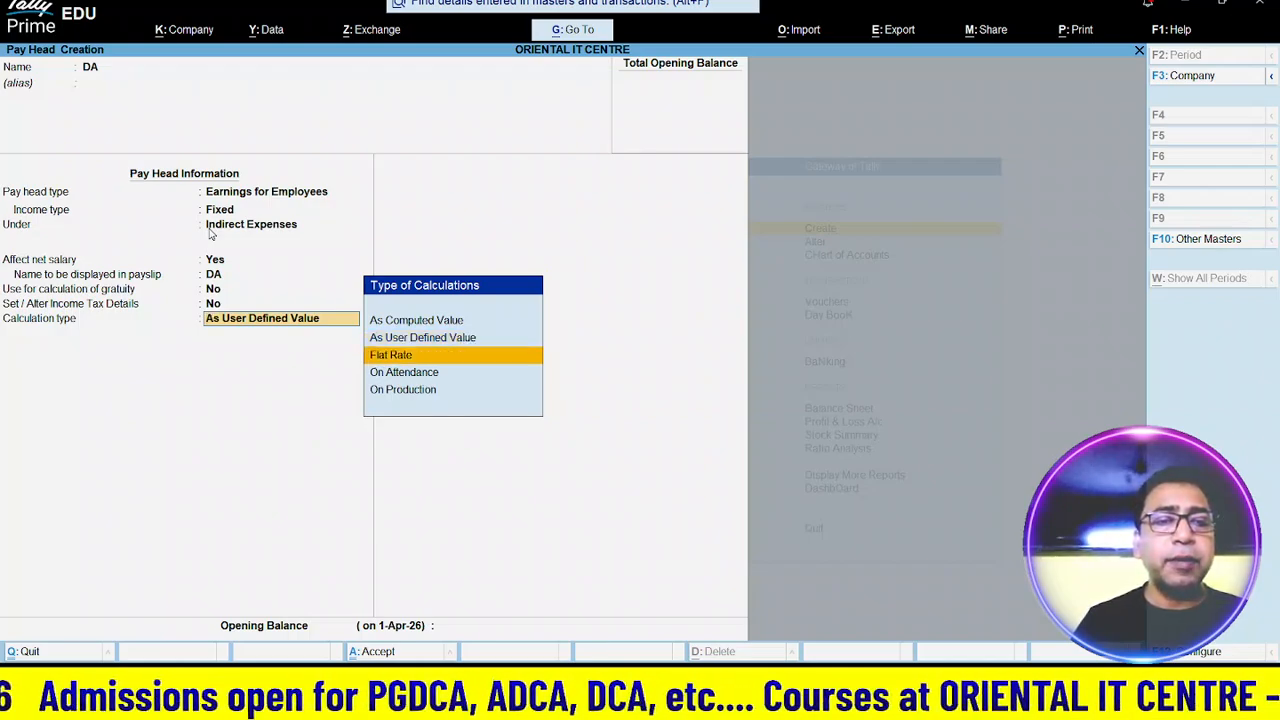
{"action": "key", "text": "Down"}
{"action": "key", "text": "Up"}
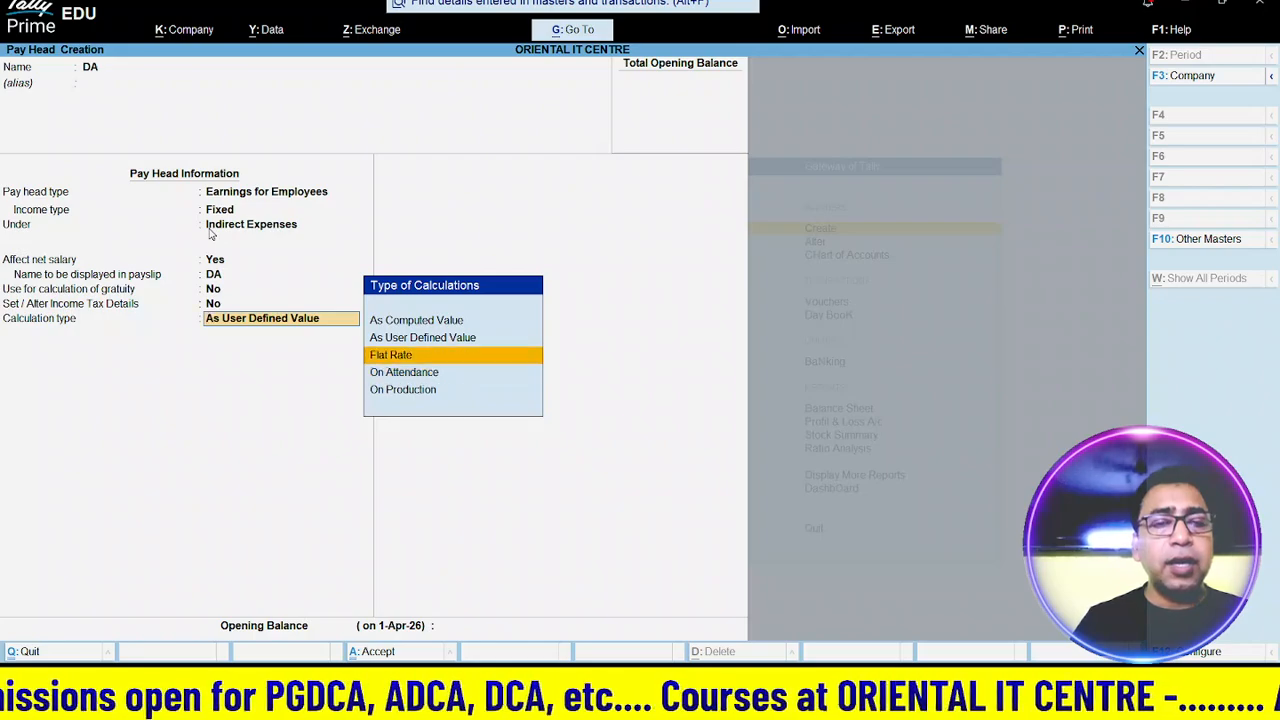
{"action": "key", "text": "Return"}
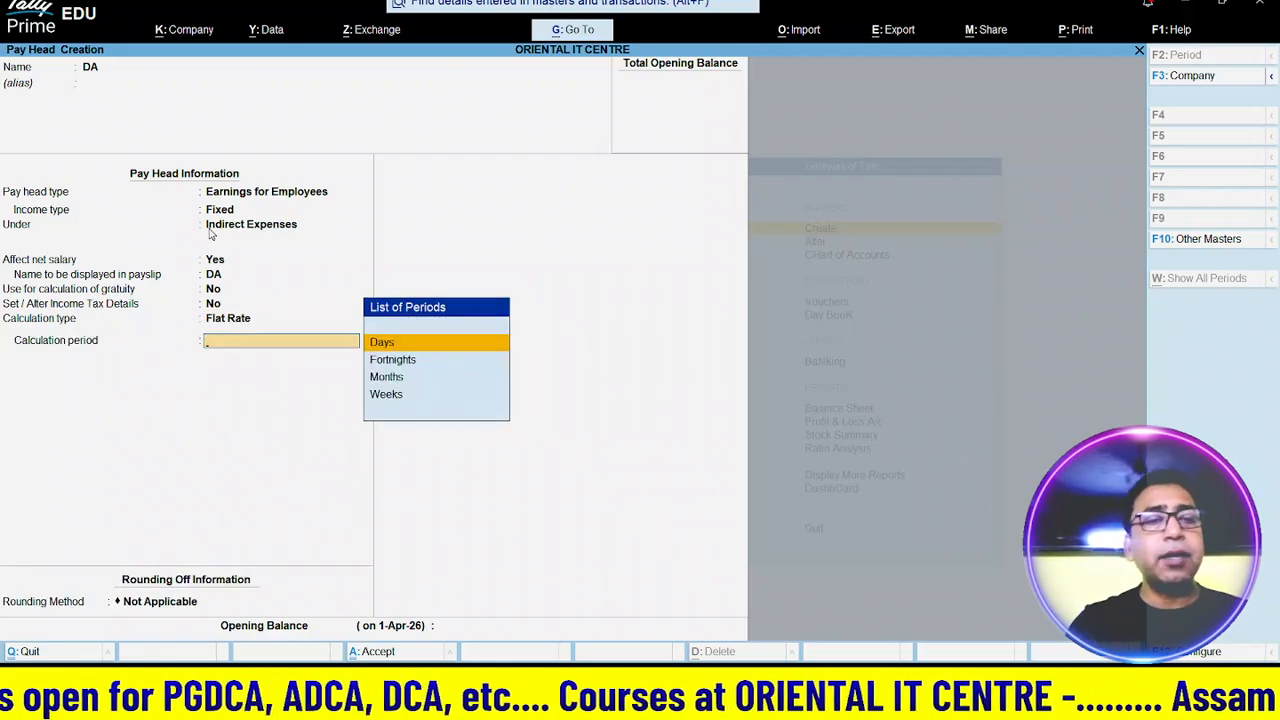
{"action": "key", "text": "Down"}
{"action": "key", "text": "Down"}
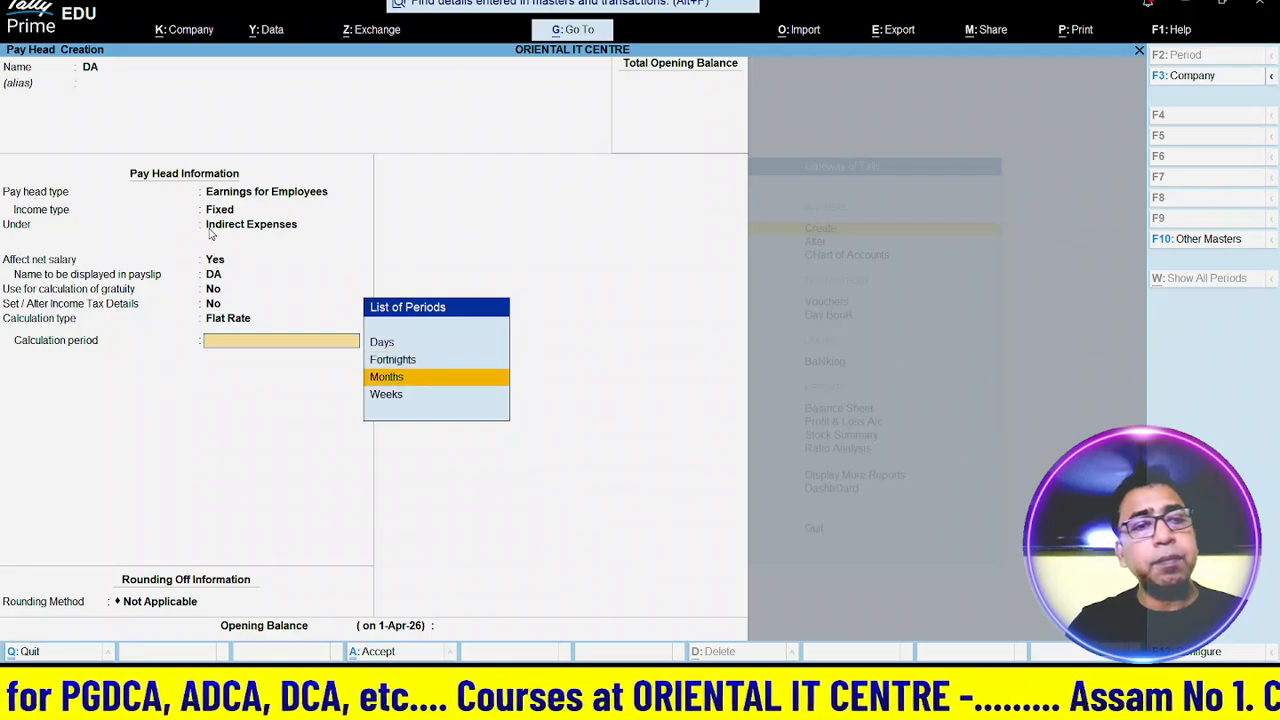
{"action": "key", "text": "Return"}
{"action": "key", "text": "Down"}
{"action": "key", "text": "Down"}
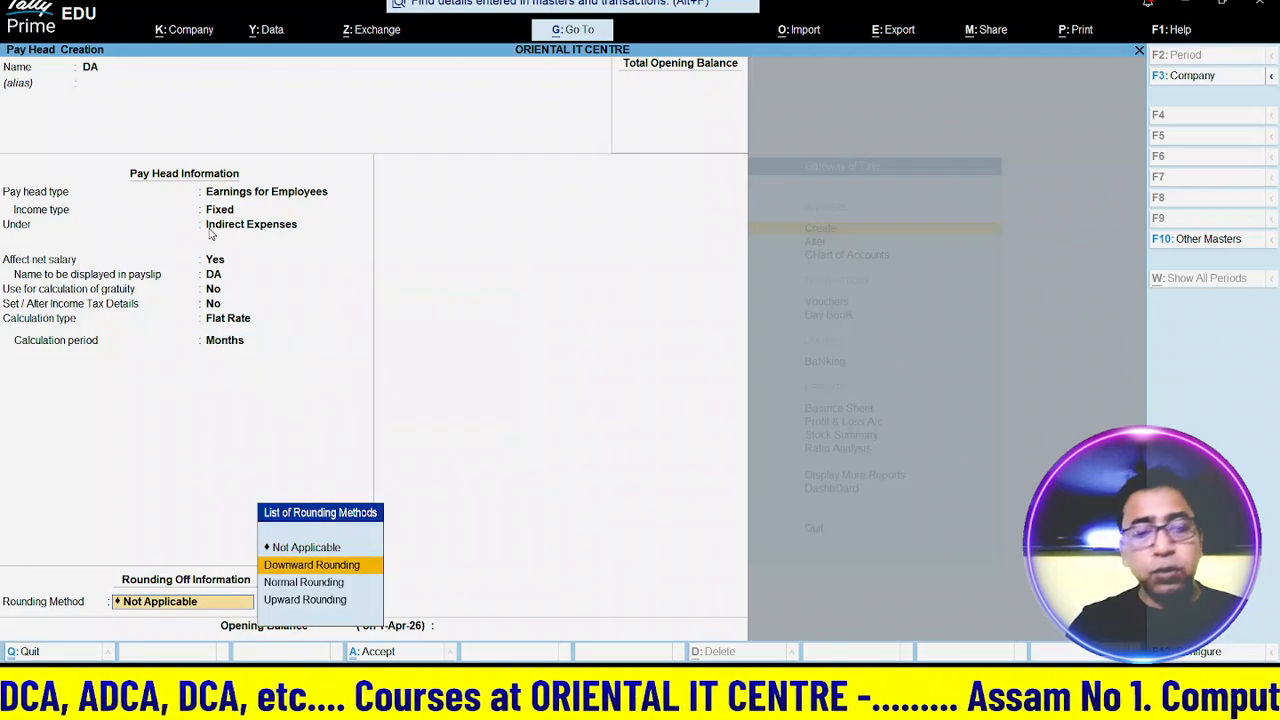
{"action": "key", "text": "Return"}
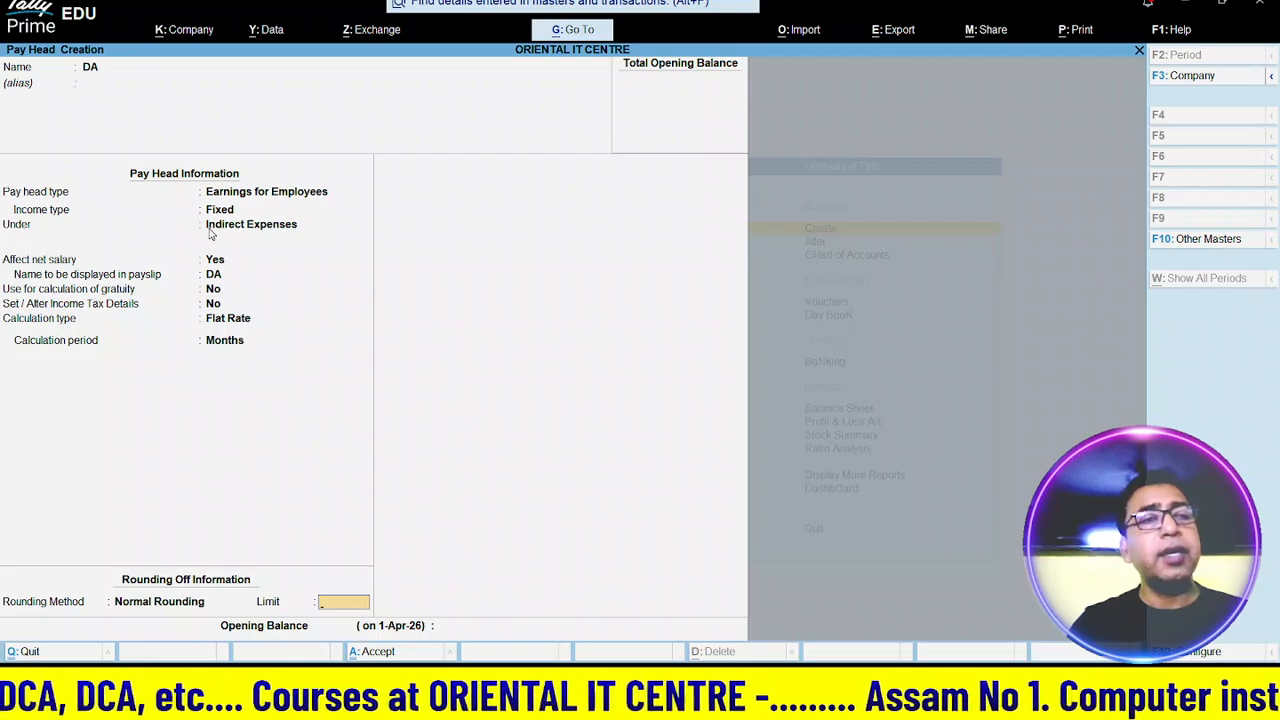
{"action": "key", "text": "Return"}
{"action": "key", "text": "Return"}
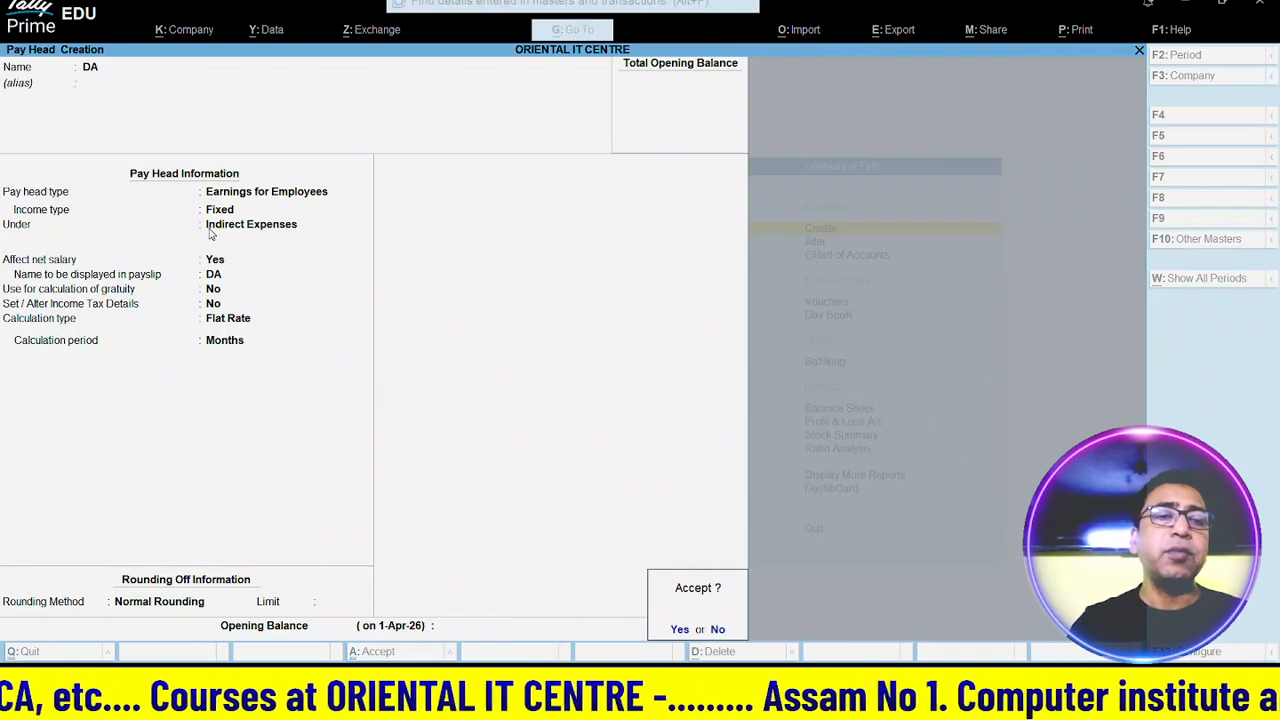
{"action": "key", "text": "Return"}
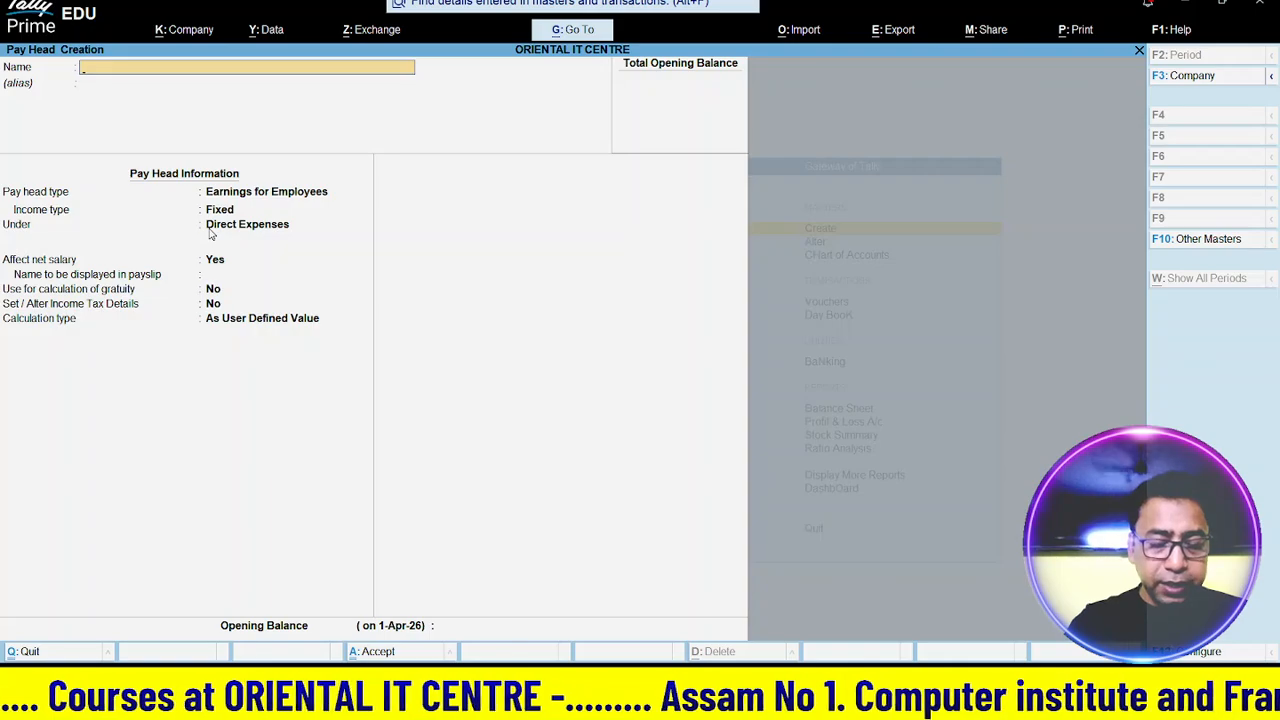
- Create the HRA pay head as a Fixed employee earning under Indirect Expenses, As User Defined Value, and save it
{"action": "type", "text": "HRA"}
{"action": "key", "text": "Return"}
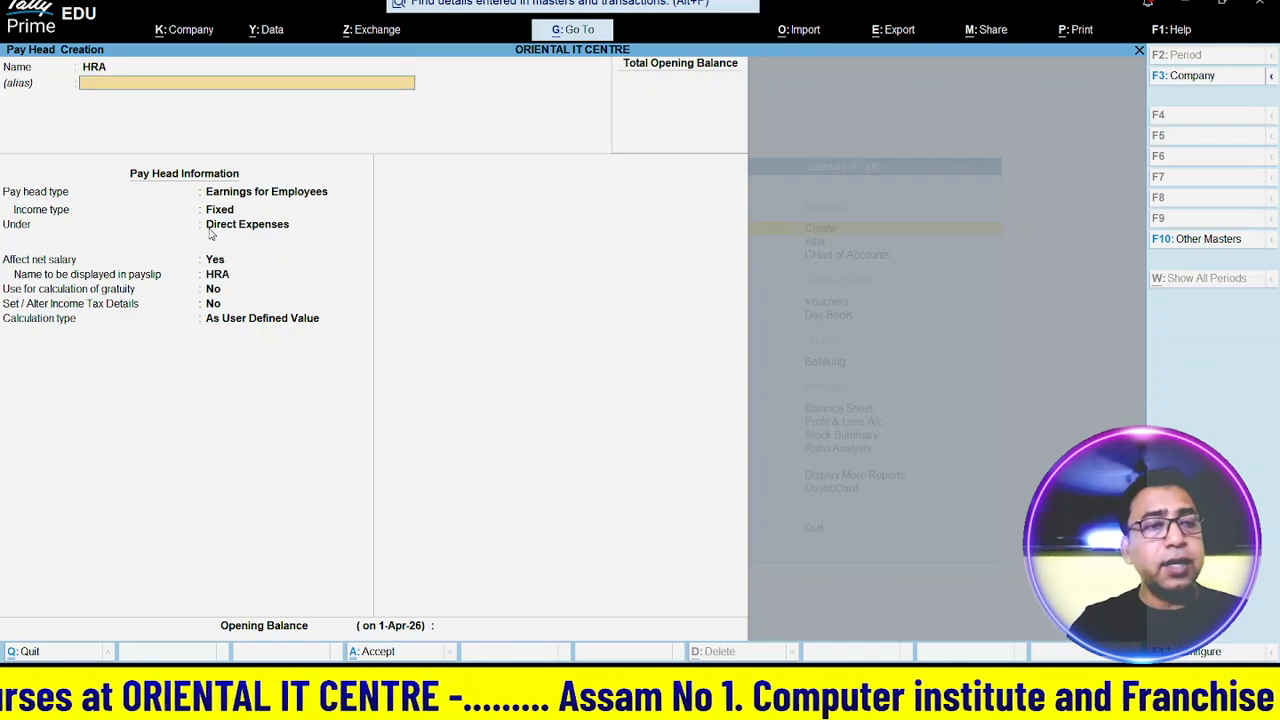
{"action": "key", "text": "Return"}
{"action": "key", "text": "Return"}
{"action": "key", "text": "Return"}
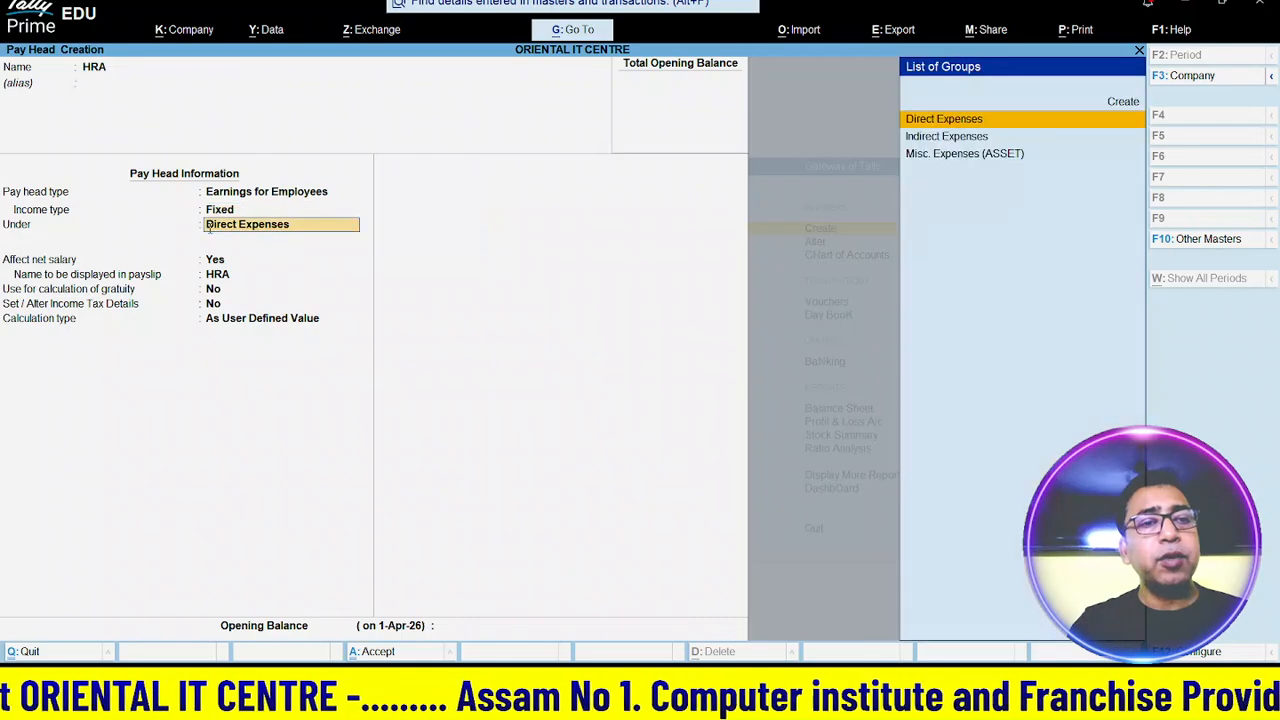
{"action": "key", "text": "Down"}
{"action": "key", "text": "Return"}
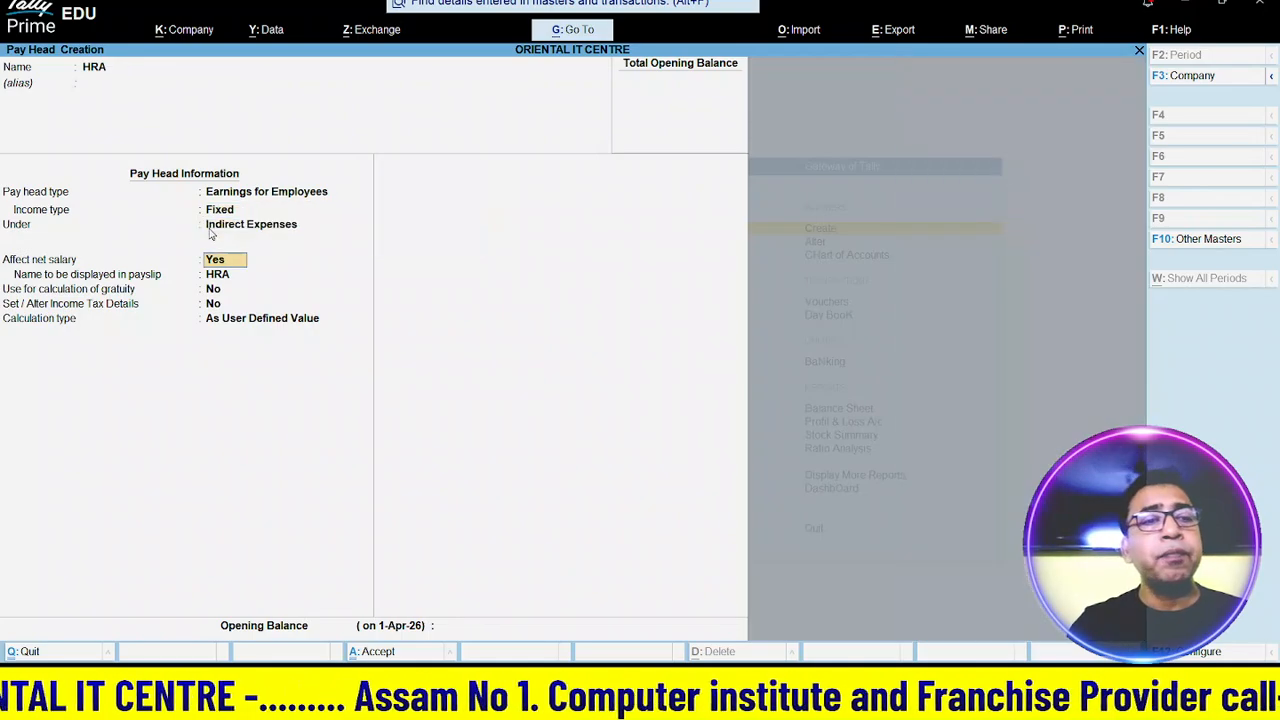
{"action": "key", "text": "Return"}
{"action": "key", "text": "Return"}
{"action": "key", "text": "Return"}
{"action": "key", "text": "Return"}
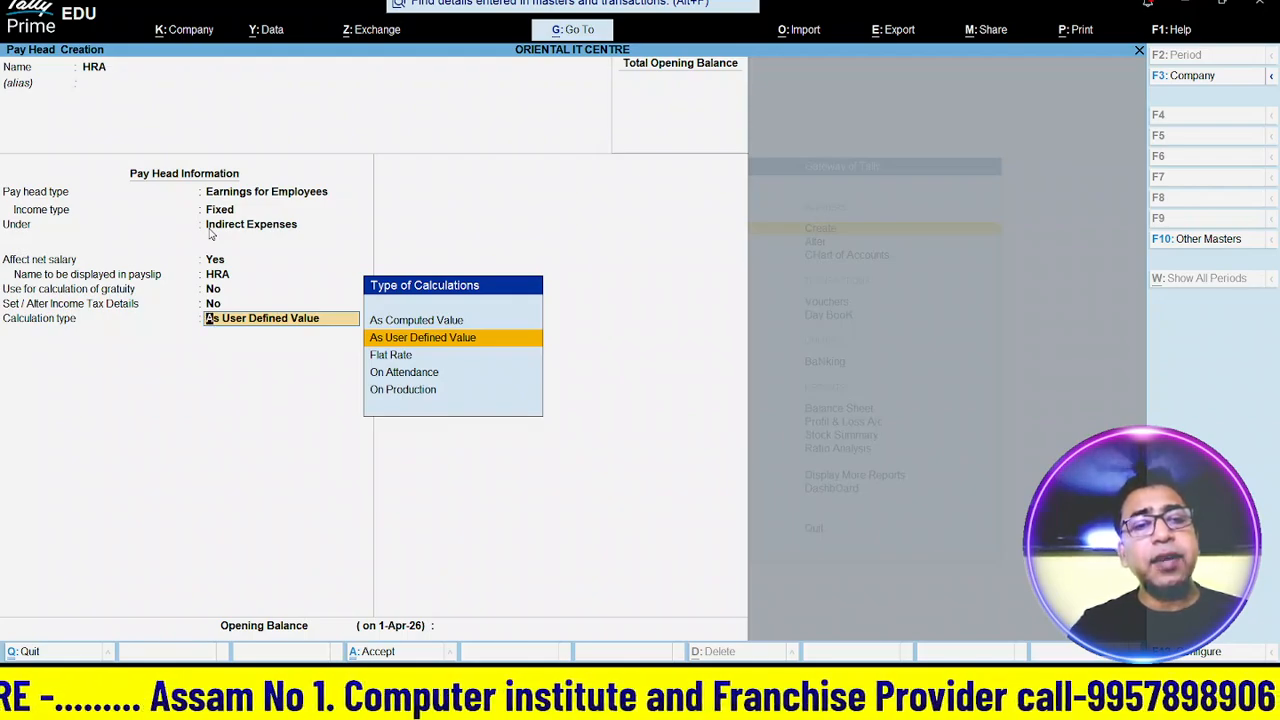
{"action": "key", "text": "Return"}
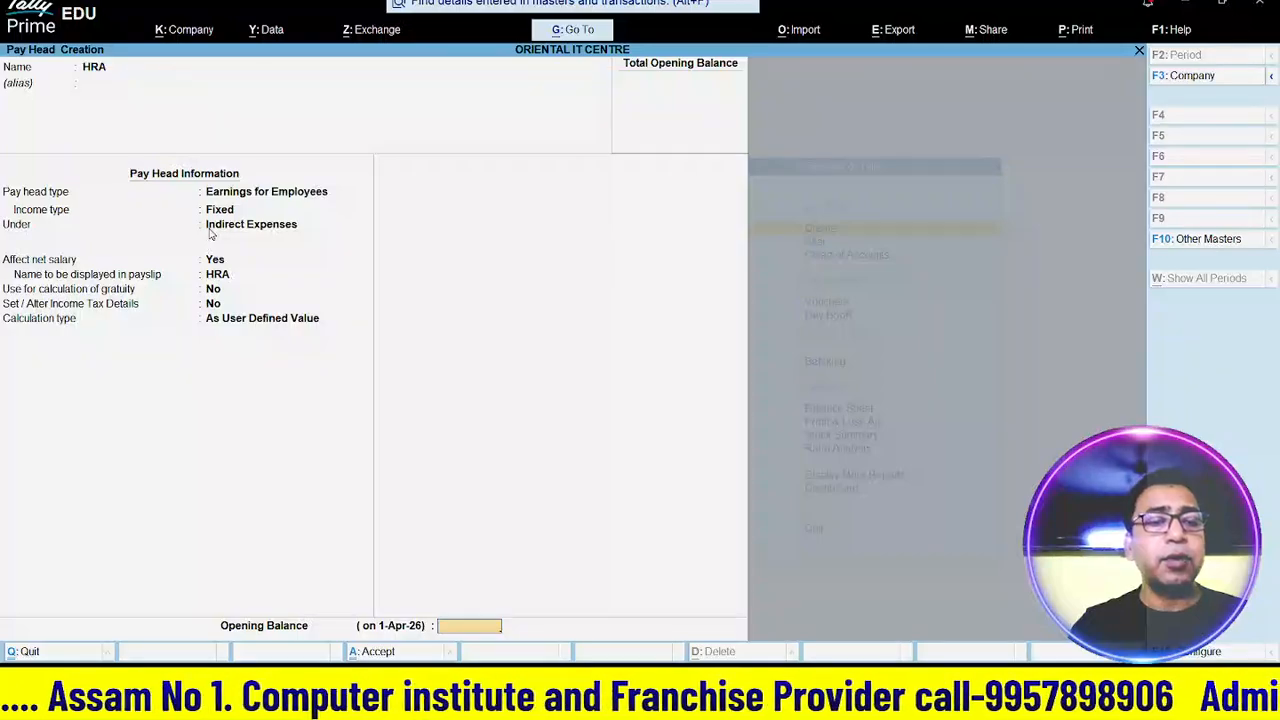
{"action": "key", "text": "Return"}
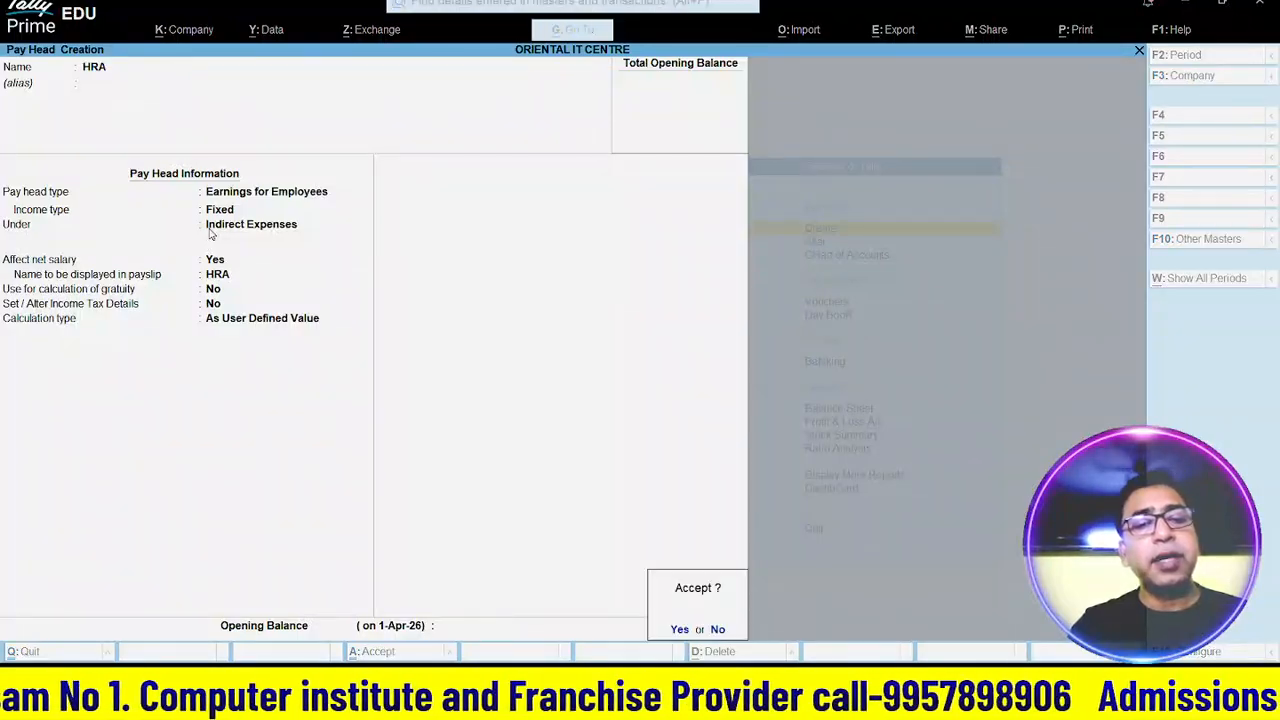
{"action": "key", "text": "Return"}
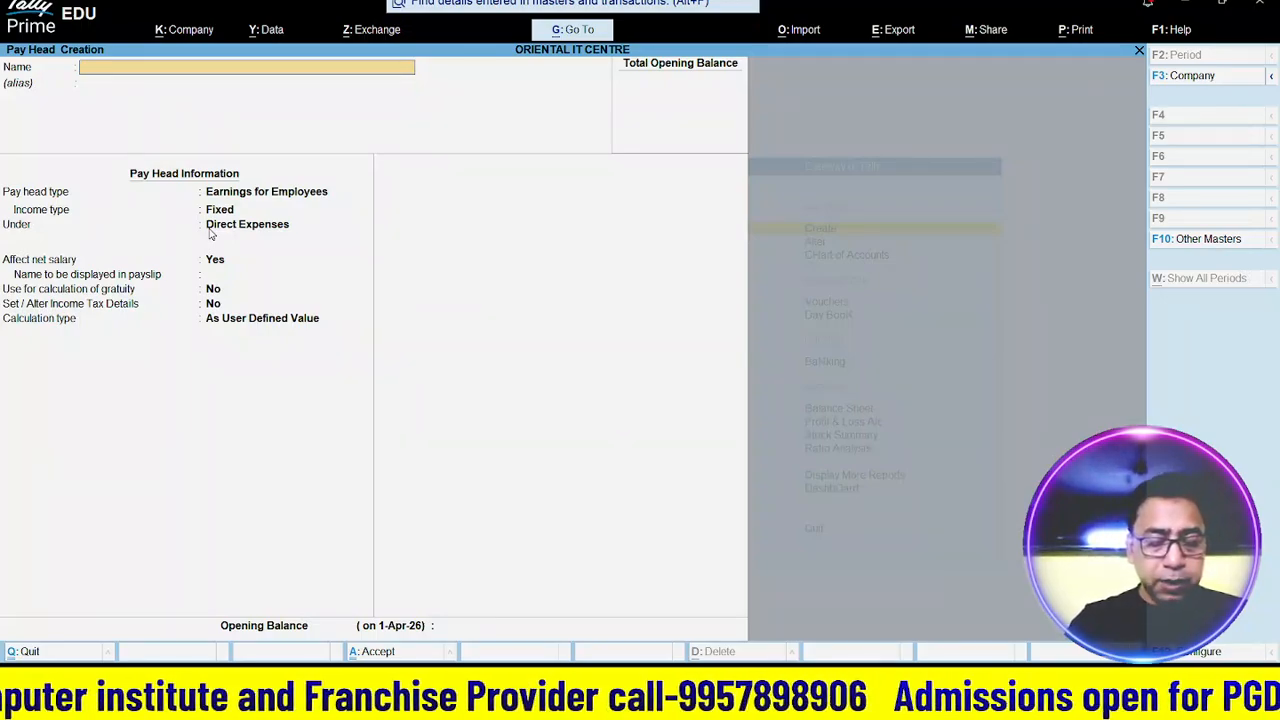
- Name a new pay head CCA, a Fixed Earnings for Employees head under Indirect Expenses
{"action": "type", "text": "CCA"}
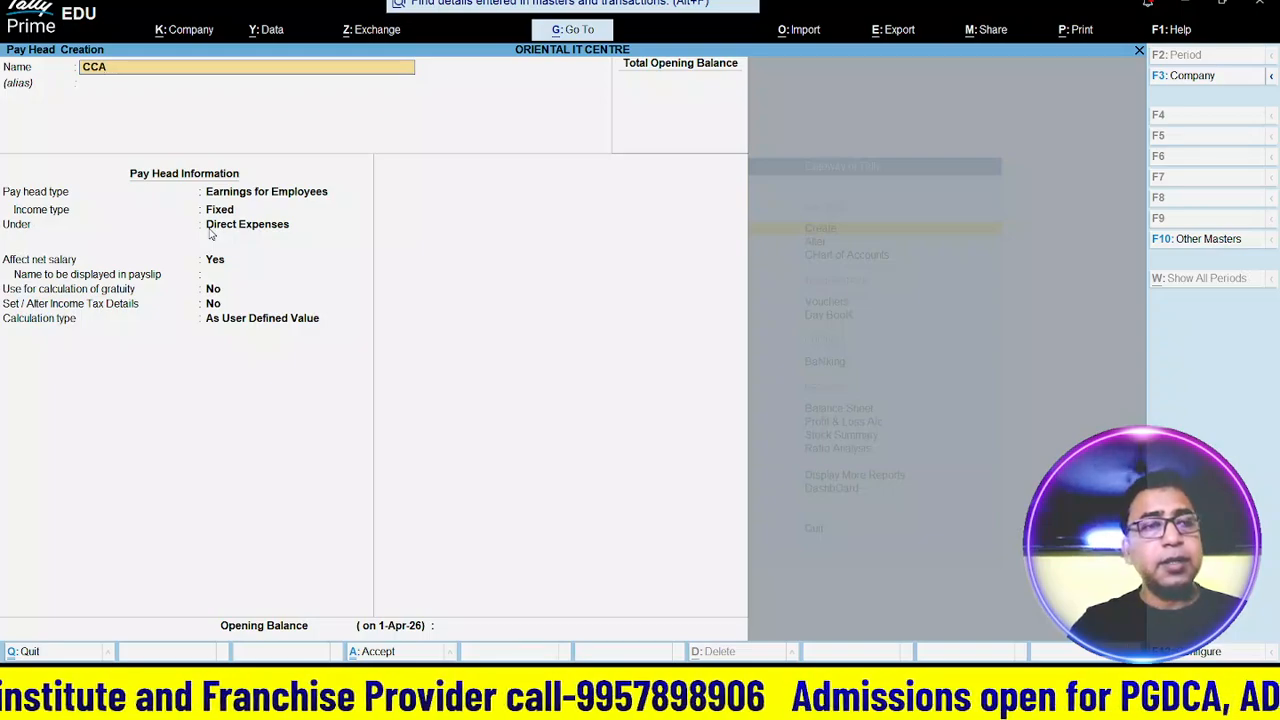
{"action": "key", "text": "Return"}
{"action": "key", "text": "Return"}
{"action": "key", "text": "Return"}
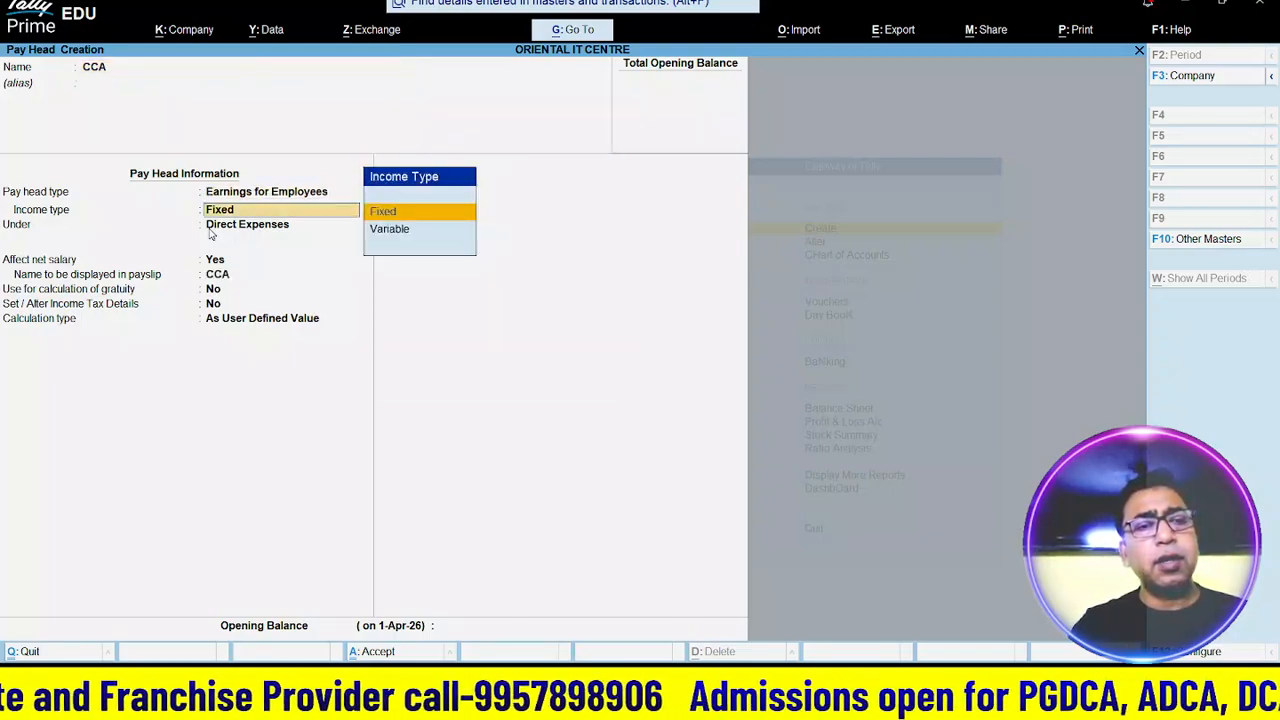
{"action": "key", "text": "Return"}
{"action": "key", "text": "Down"}
{"action": "key", "text": "Return"}
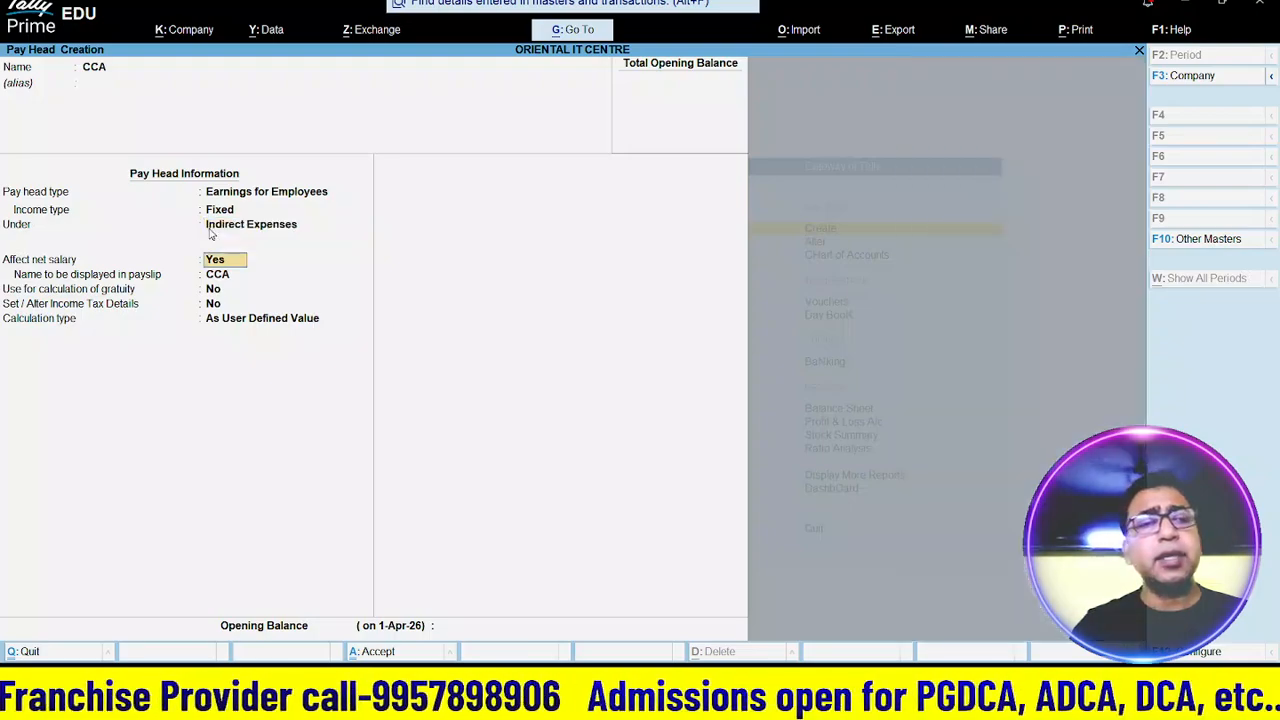
{"action": "key", "text": "Return"}
{"action": "key", "text": "Return"}
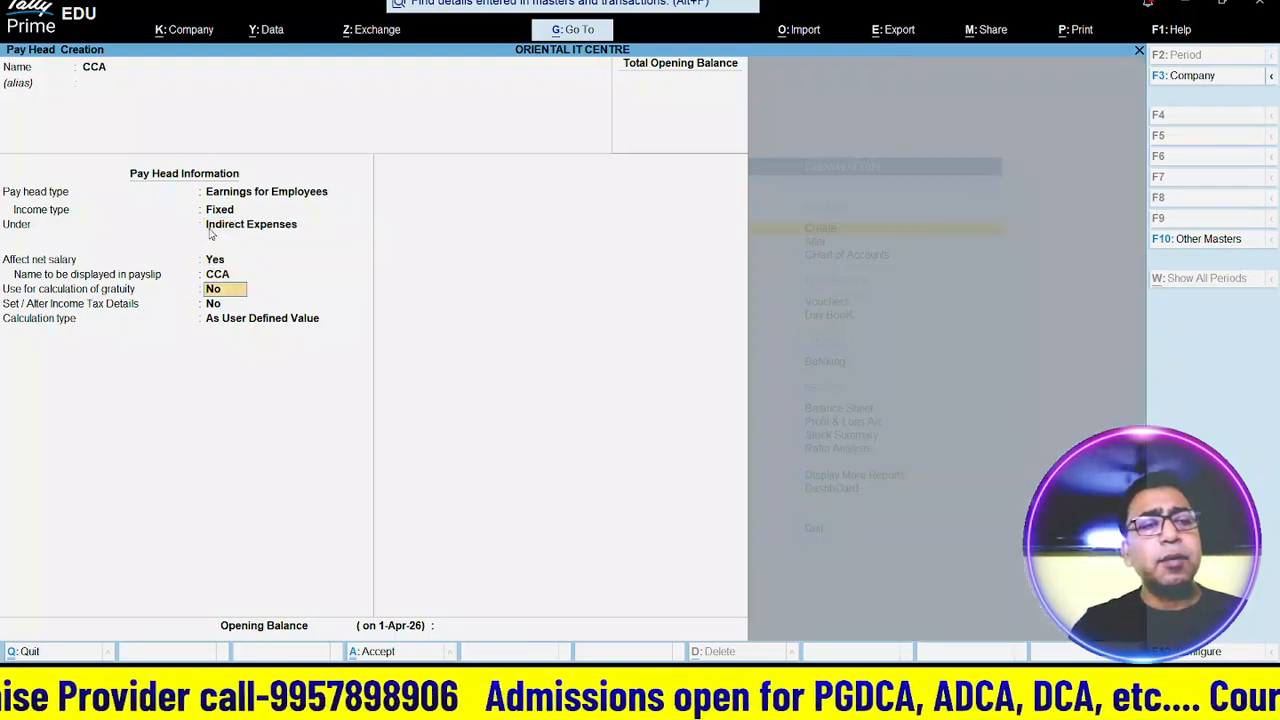
{"action": "key", "text": "Return"}
{"action": "key", "text": "Return"}
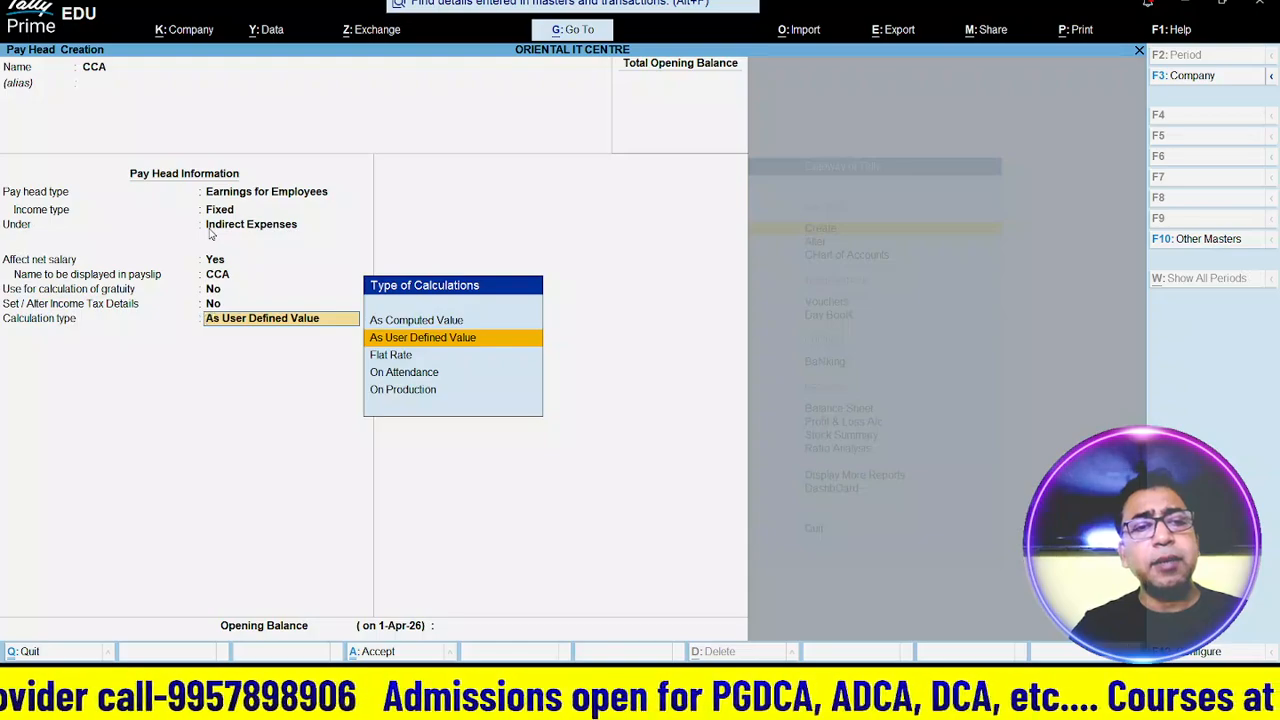
- Calculate CCA at a Flat Rate per Months with Not Applicable rounding, and save it
{"action": "type", "text": "u"}
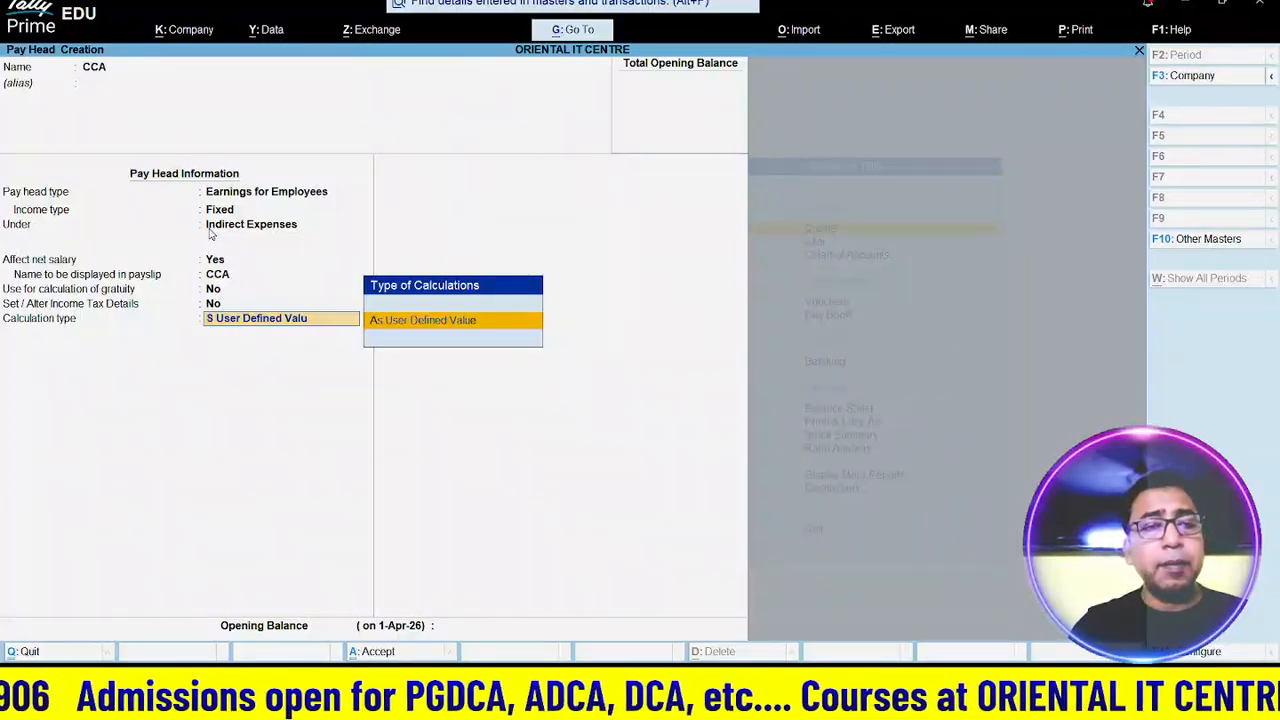
{"action": "key", "text": "BackSpace"}
{"action": "key", "text": "BackSpace"}
{"action": "key", "text": "BackSpace"}
{"action": "key", "text": "BackSpace"}
{"action": "key", "text": "BackSpace"}
{"action": "key", "text": "BackSpace"}
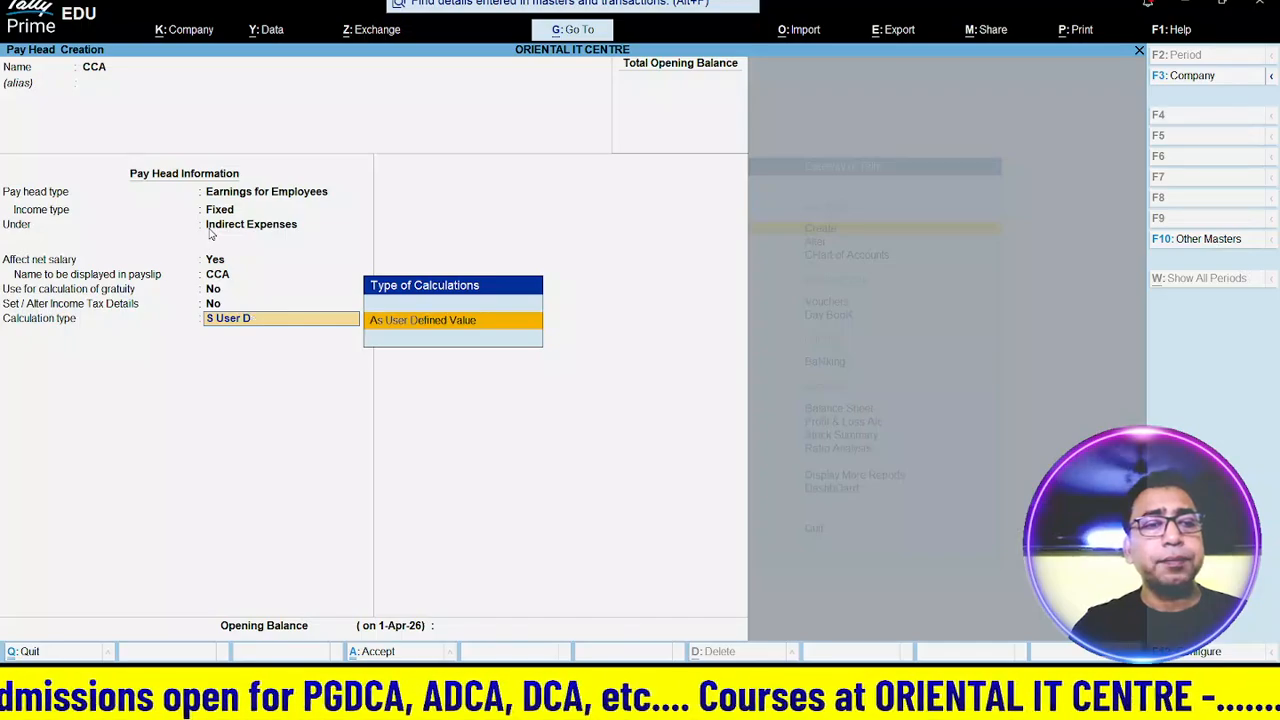
{"action": "key", "text": "BackSpace"}
{"action": "key", "text": "BackSpace"}
{"action": "key", "text": "BackSpace"}
{"action": "key", "text": "BackSpace"}
{"action": "key", "text": "BackSpace"}
{"action": "key", "text": "BackSpace"}
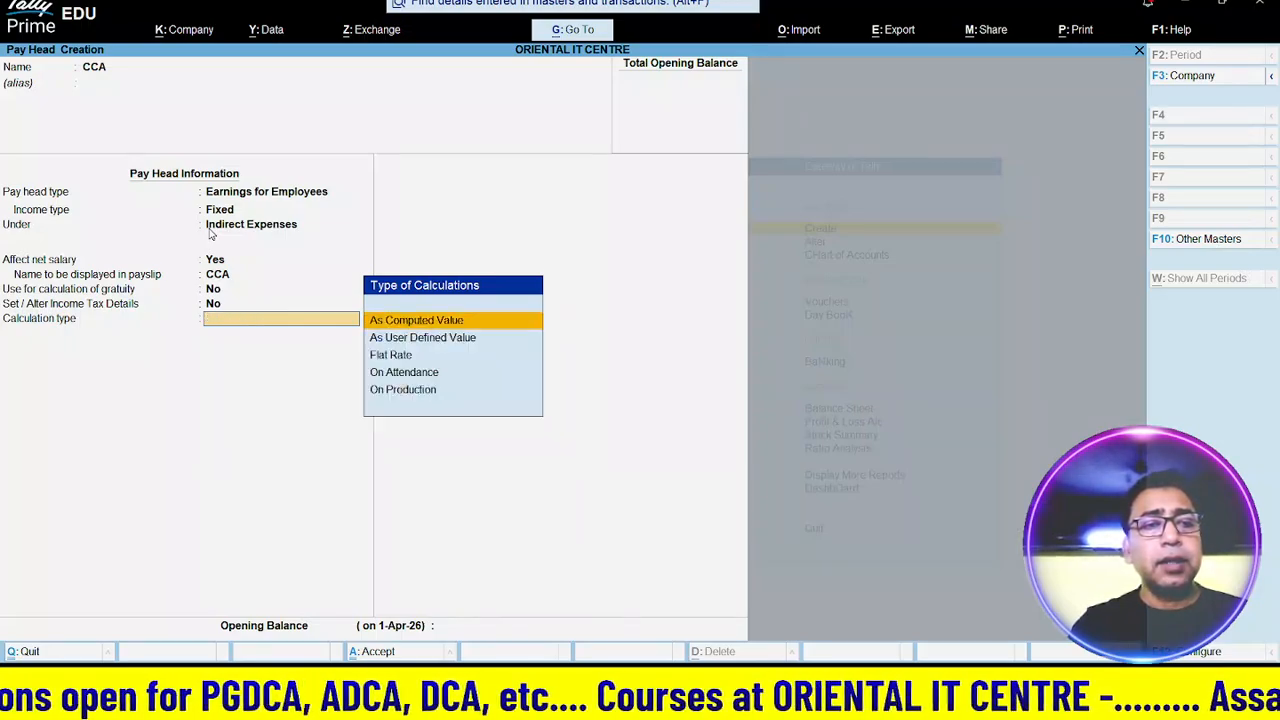
{"action": "key", "text": "Down"}
{"action": "key", "text": "Down"}
{"action": "key", "text": "Return"}
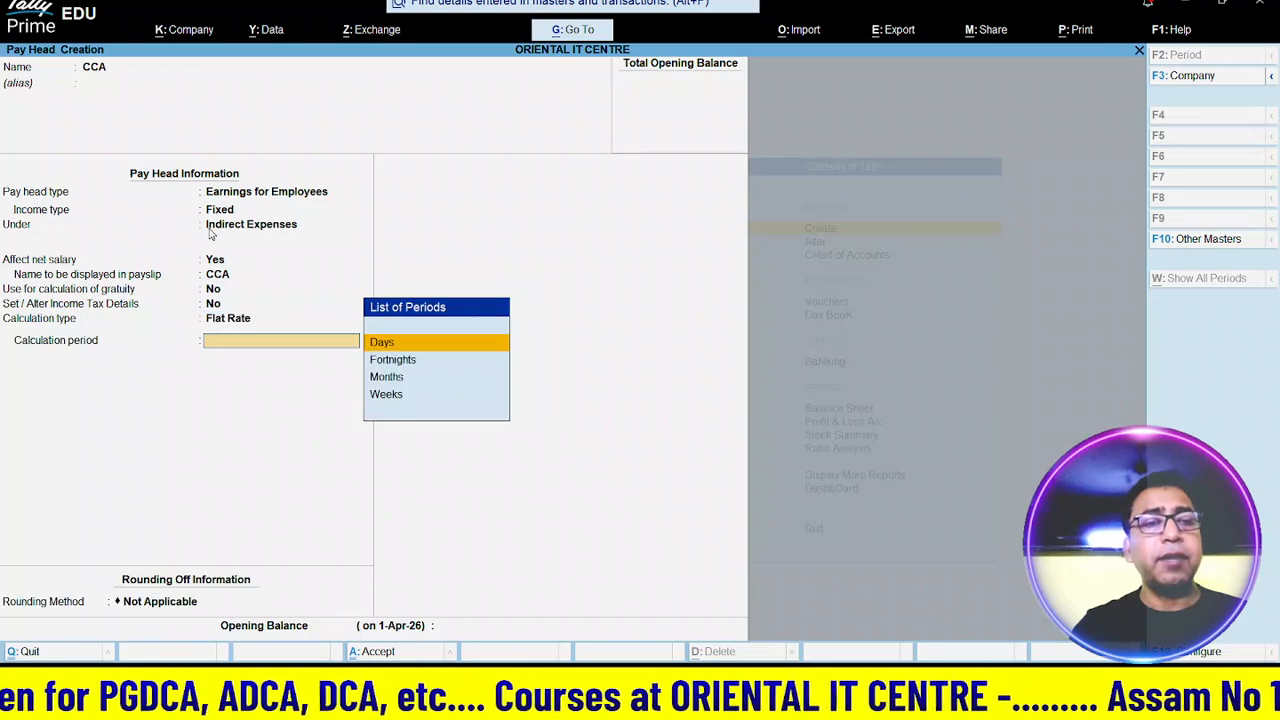
{"action": "key", "text": "Down"}
{"action": "key", "text": "Down"}
{"action": "key", "text": "Return"}
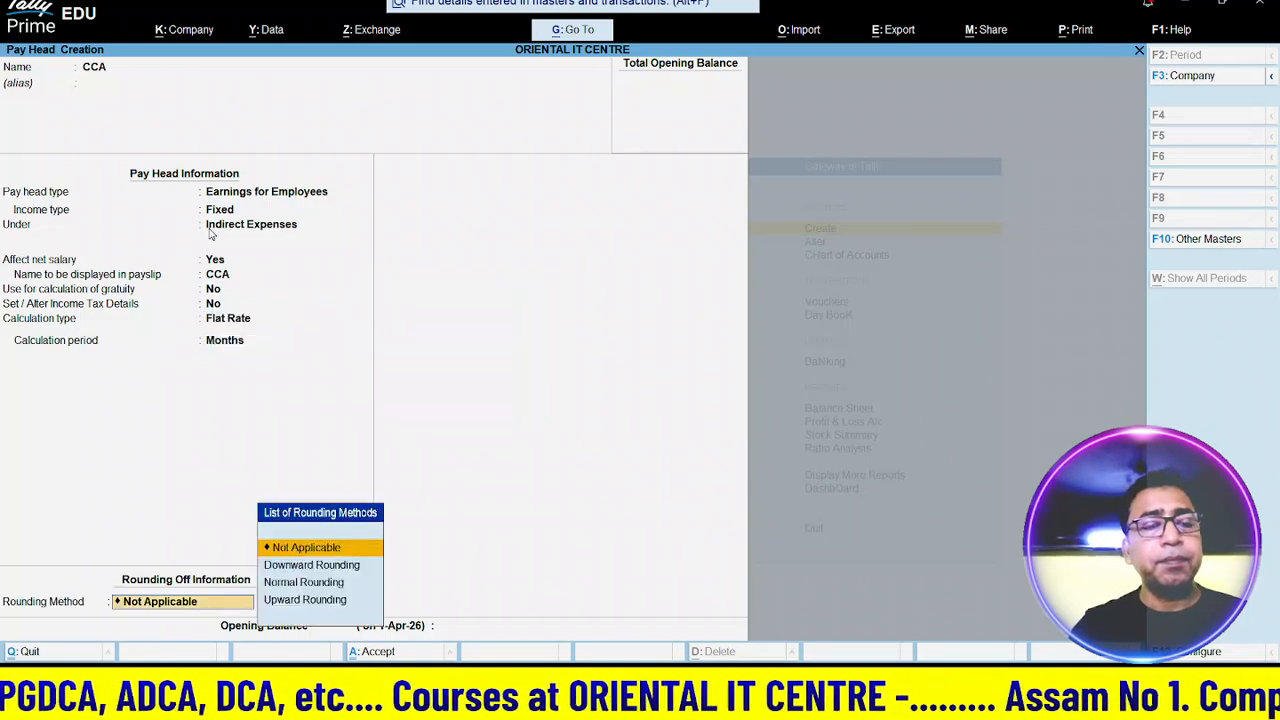
{"action": "key", "text": "Return"}
{"action": "key", "text": "Return"}
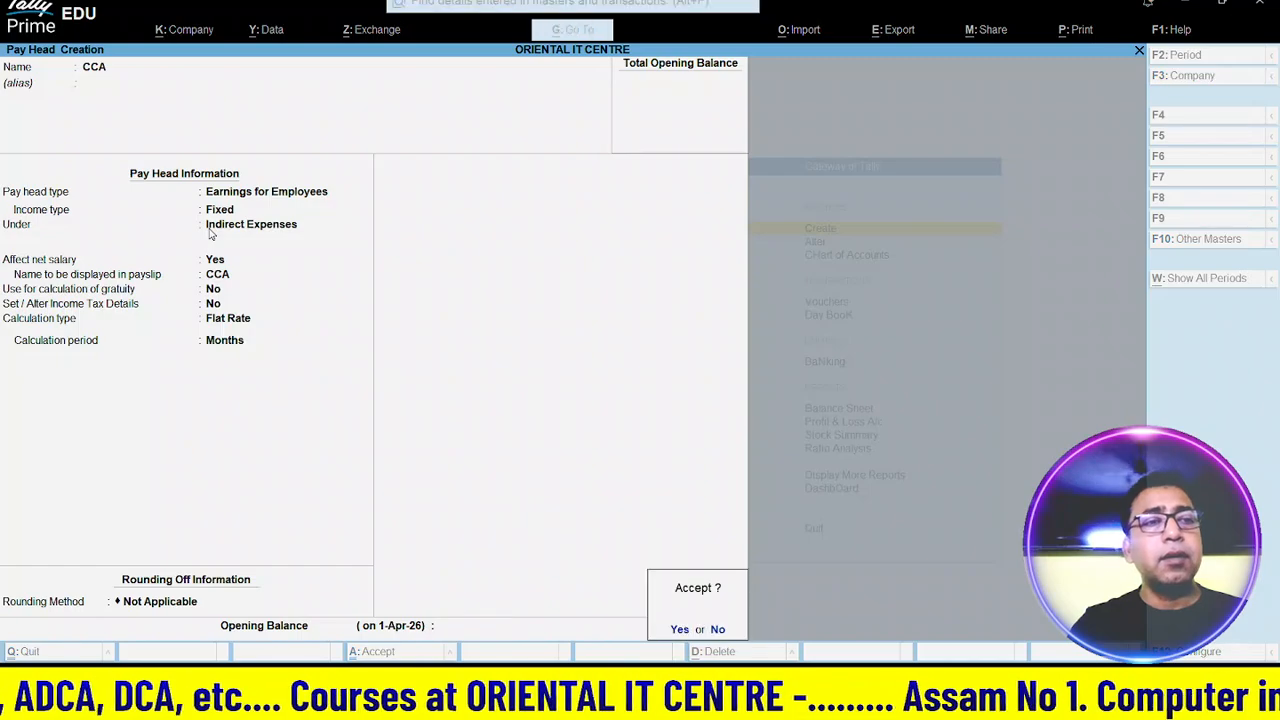
{"action": "key", "text": "Return"}
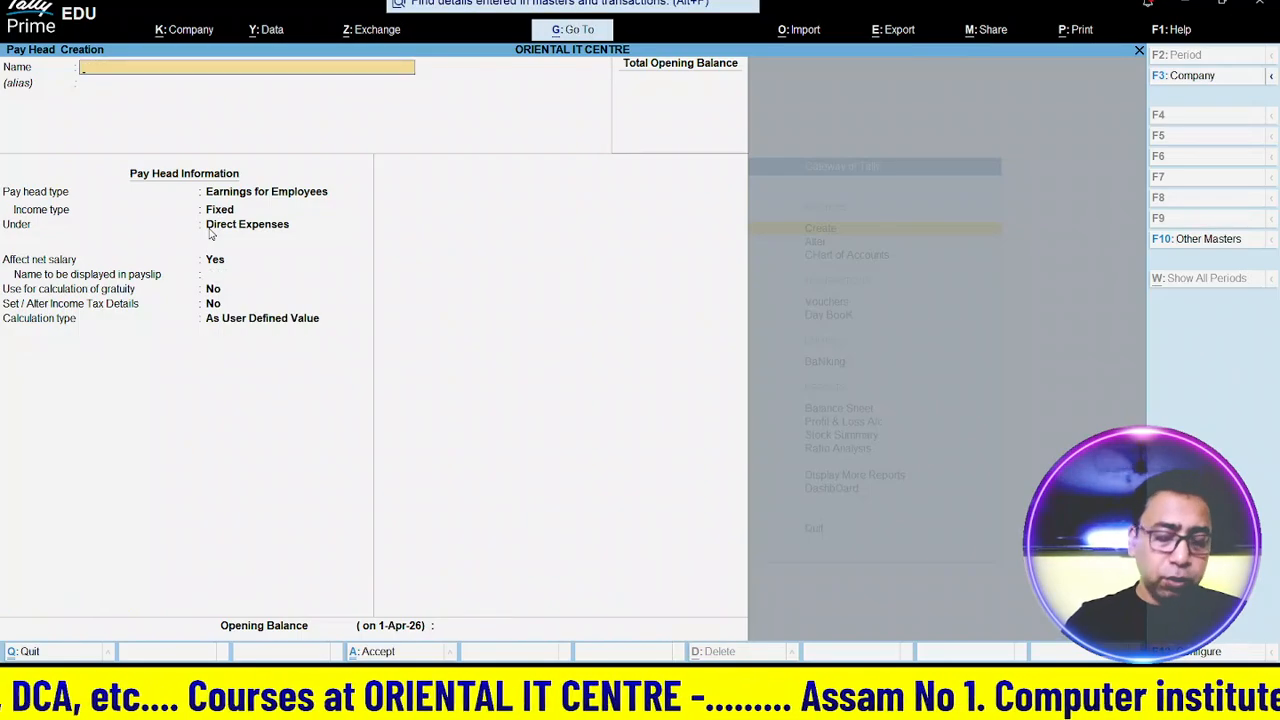
- Name a new pay head OVERTIME, a Fixed Earnings for Employees head under Indirect Expenses
{"action": "type", "text": "OVER"}
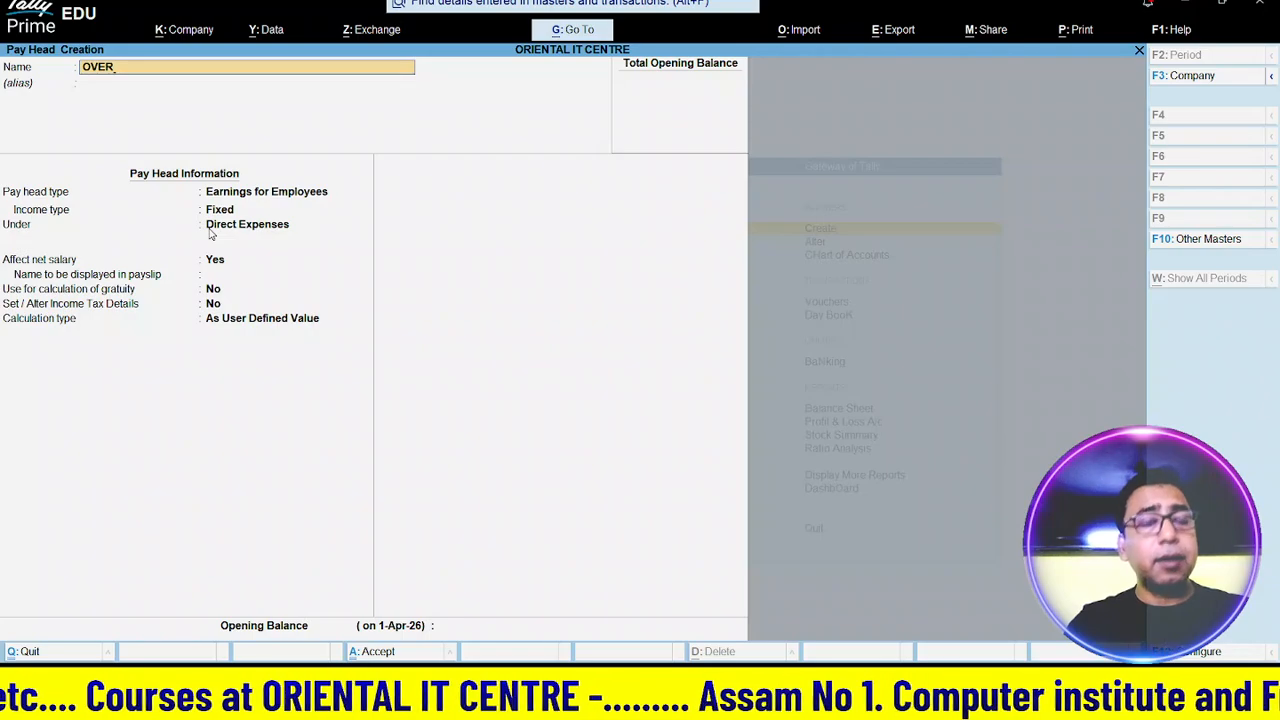
{"action": "type", "text": "TIME"}
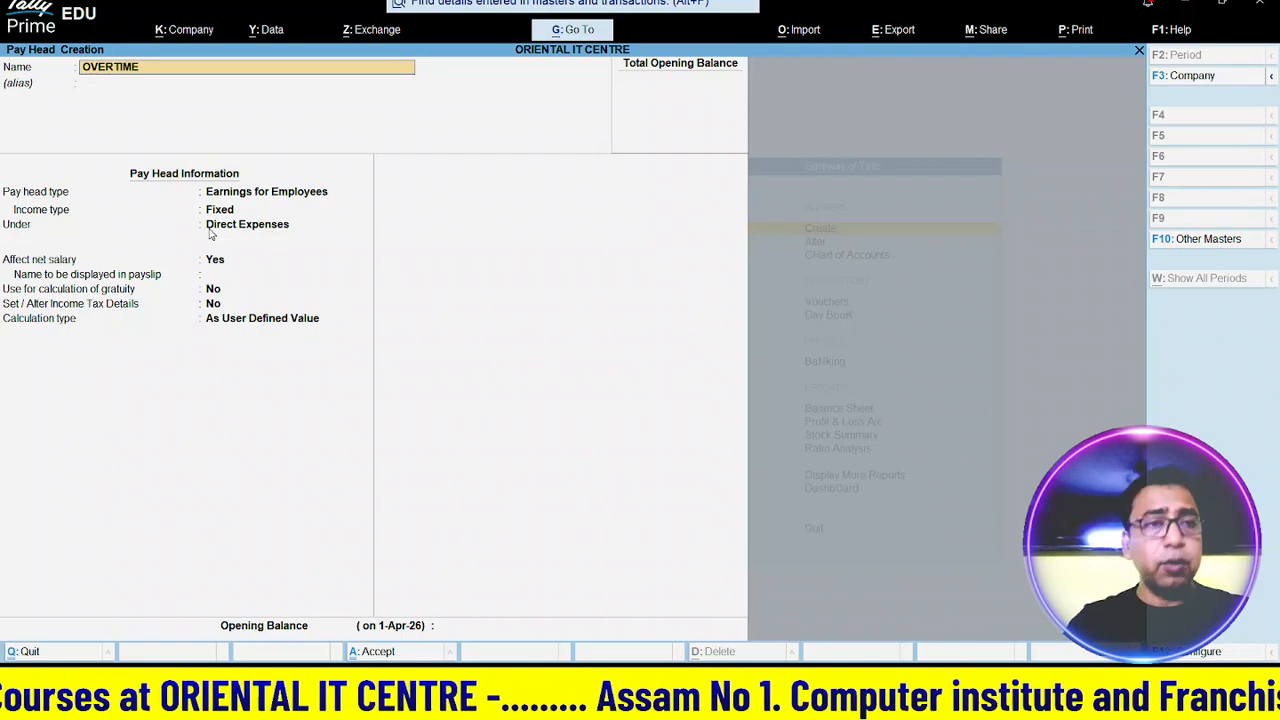
{"action": "key", "text": "Return"}
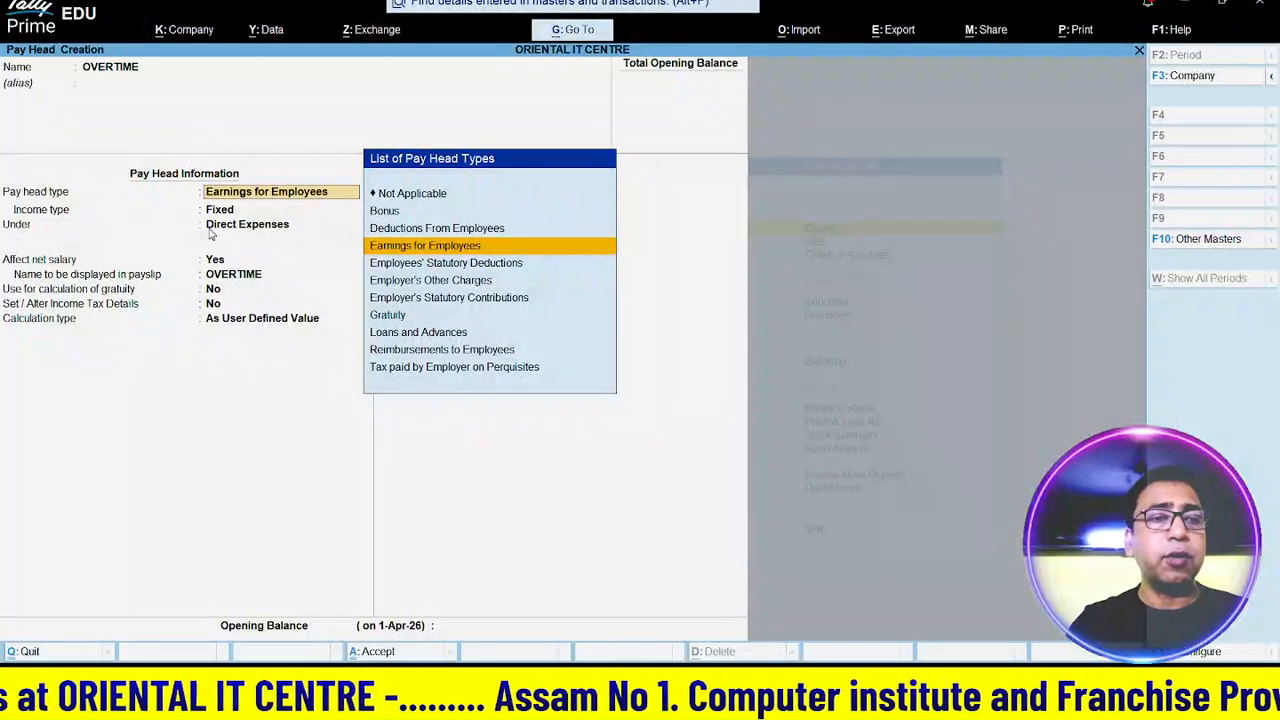
{"action": "key", "text": "Return"}
{"action": "key", "text": "Return"}
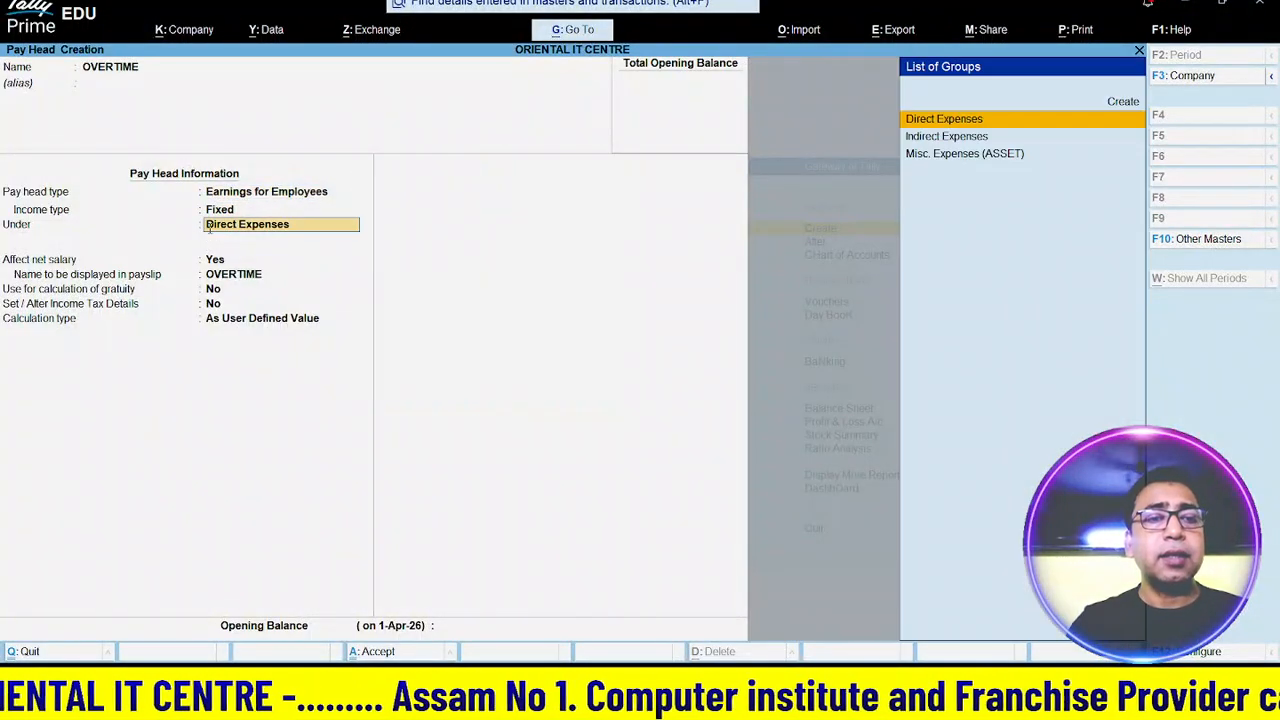
{"action": "key", "text": "Down"}
{"action": "key", "text": "Return"}
{"action": "key", "text": "Return"}
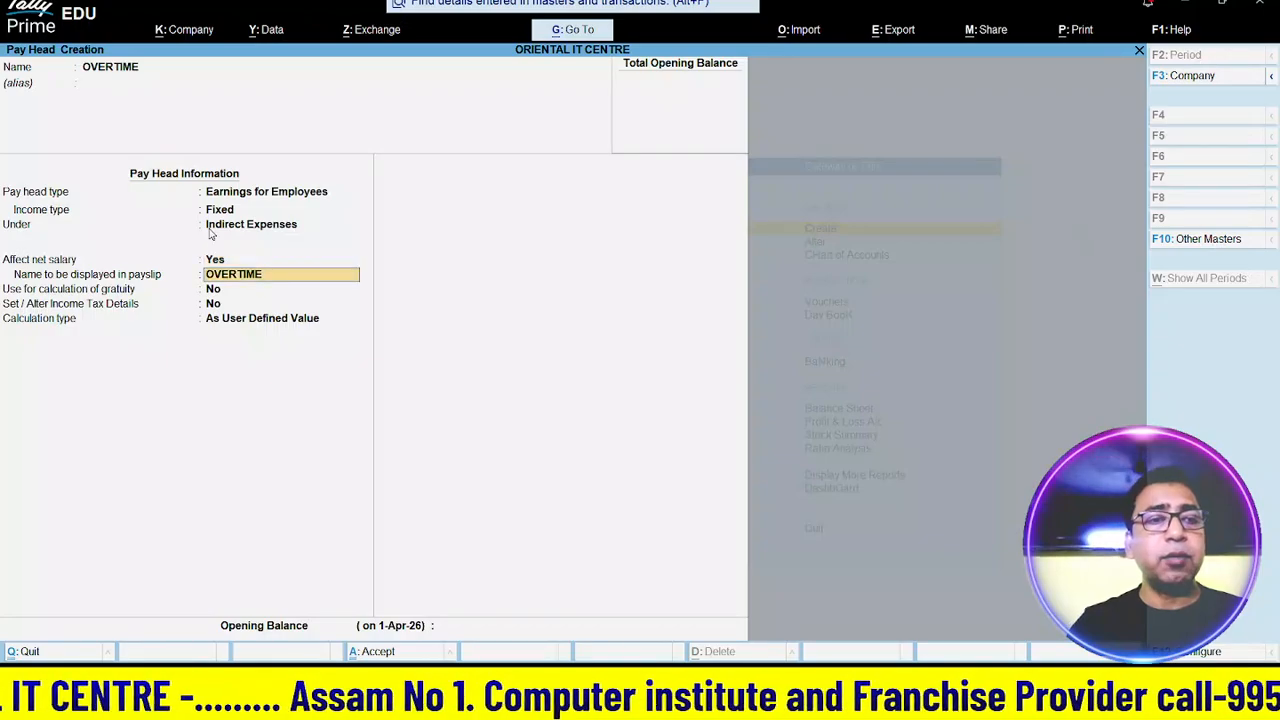
{"action": "key", "text": "Return"}
{"action": "key", "text": "Return"}
{"action": "key", "text": "Return"}
- Calculate OVERTIME On Production for Over Time, with Normal Rounding
{"action": "key", "text": "Down"}
{"action": "key", "text": "Down"}
{"action": "key", "text": "Down"}
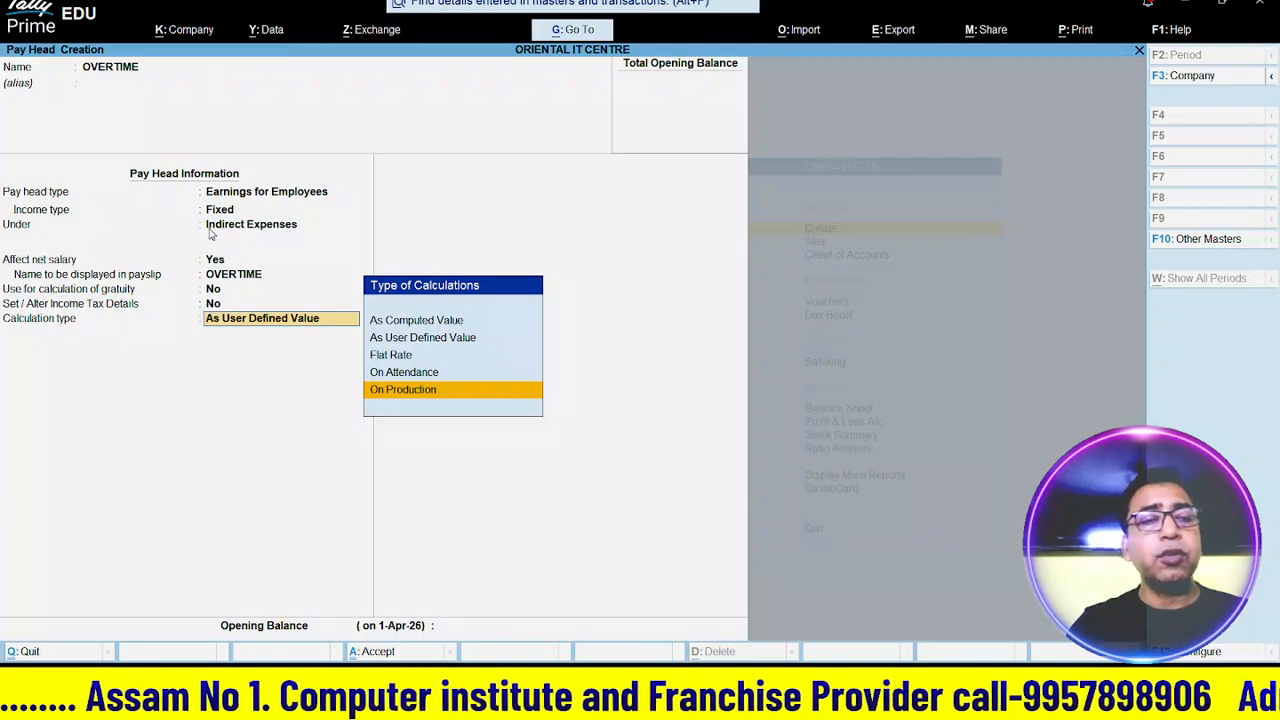
{"action": "key", "text": "Return"}
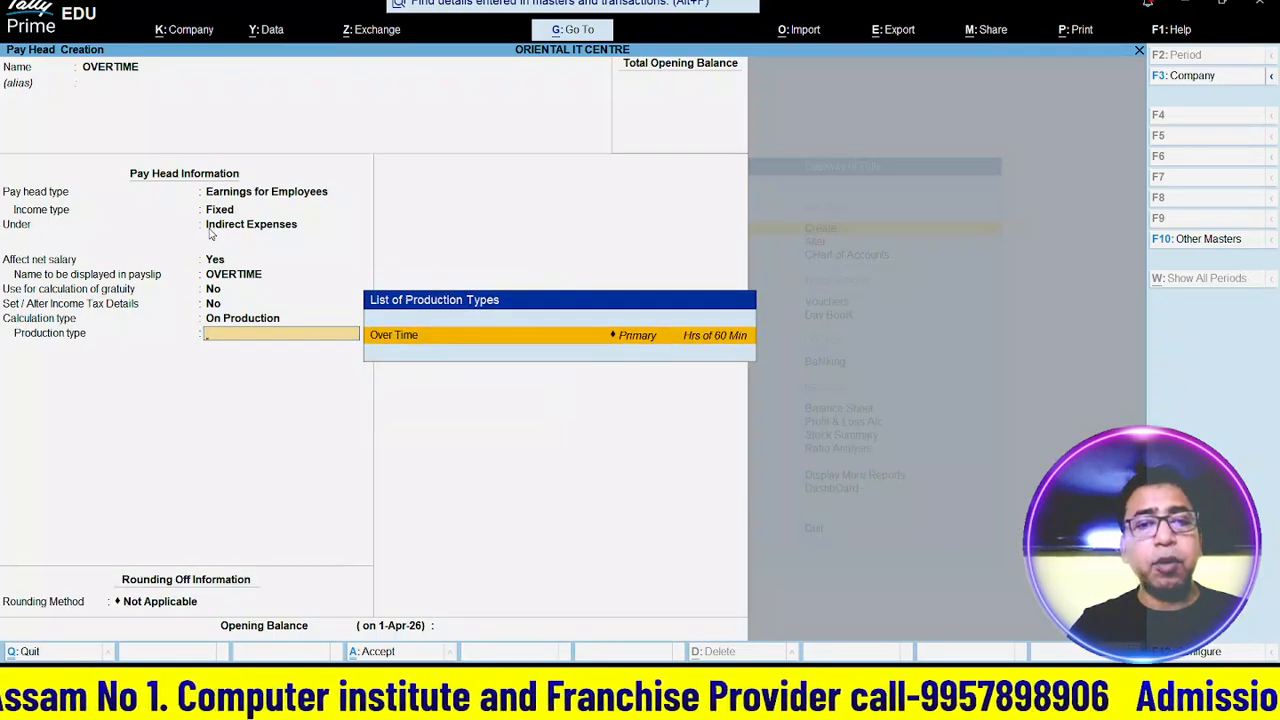
{"action": "key", "text": "Return"}
{"action": "key", "text": "Down"}
{"action": "key", "text": "Down"}
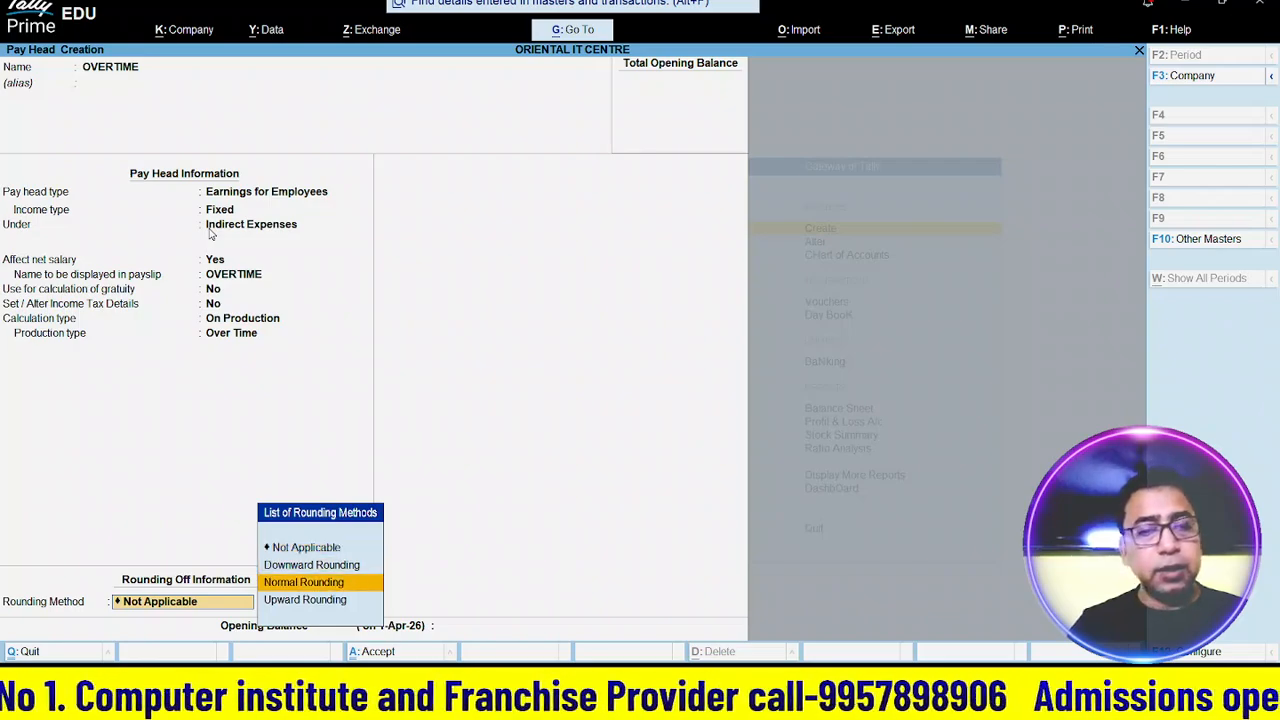
{"action": "key", "text": "Return"}
{"action": "key", "text": "Return"}
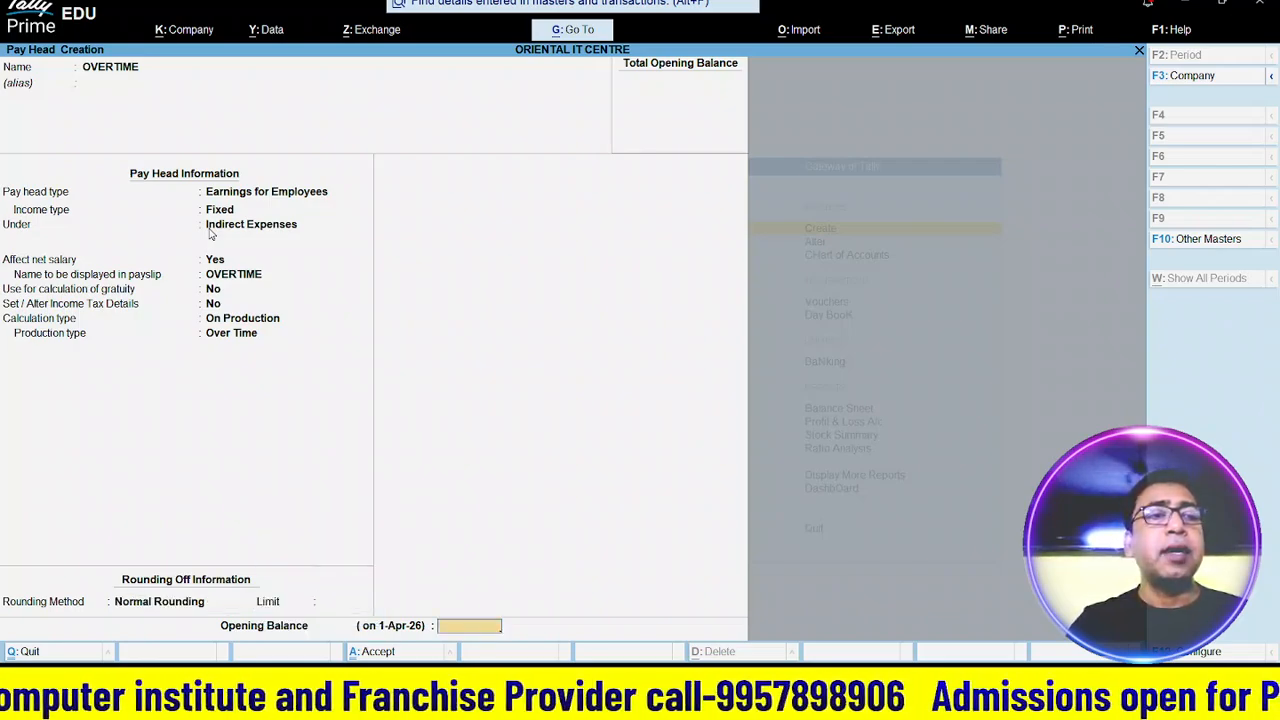
{"action": "key", "text": "Return"}
{"action": "key", "text": "Return"}
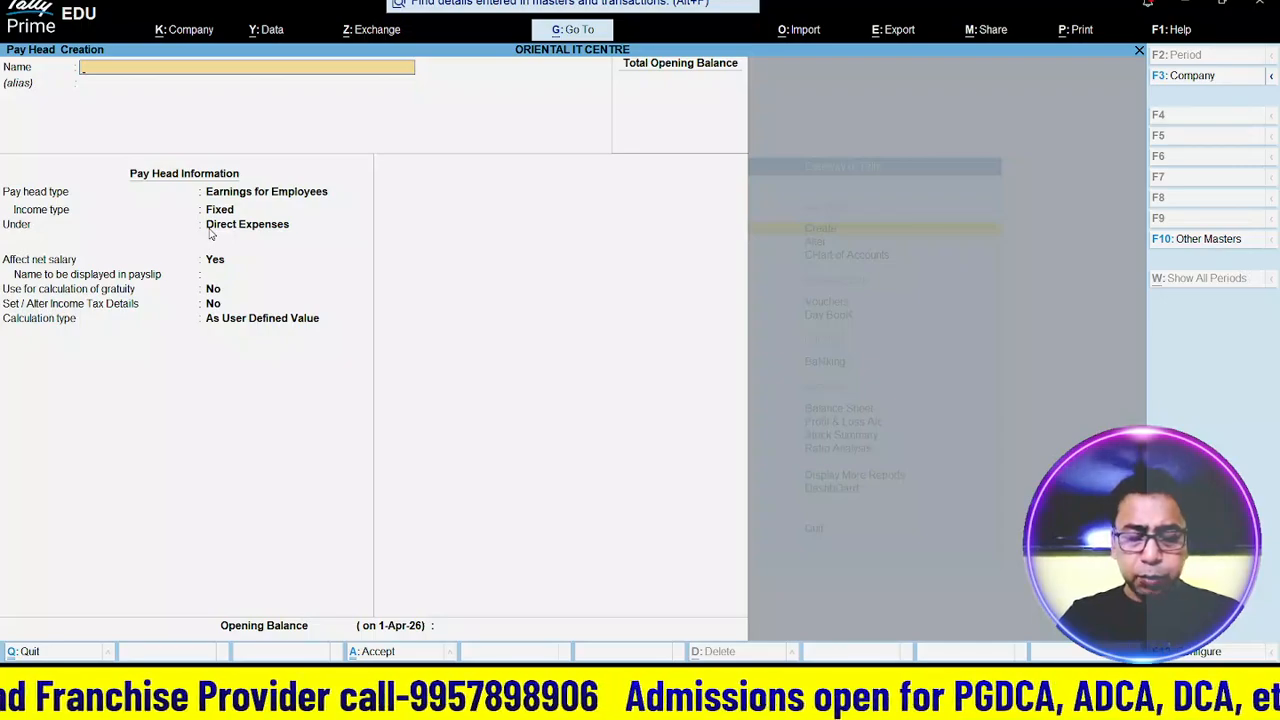
- Name a new pay head P TAX, a Deductions From Employees head under Current Liabilities
{"action": "type", "text": "P T"}
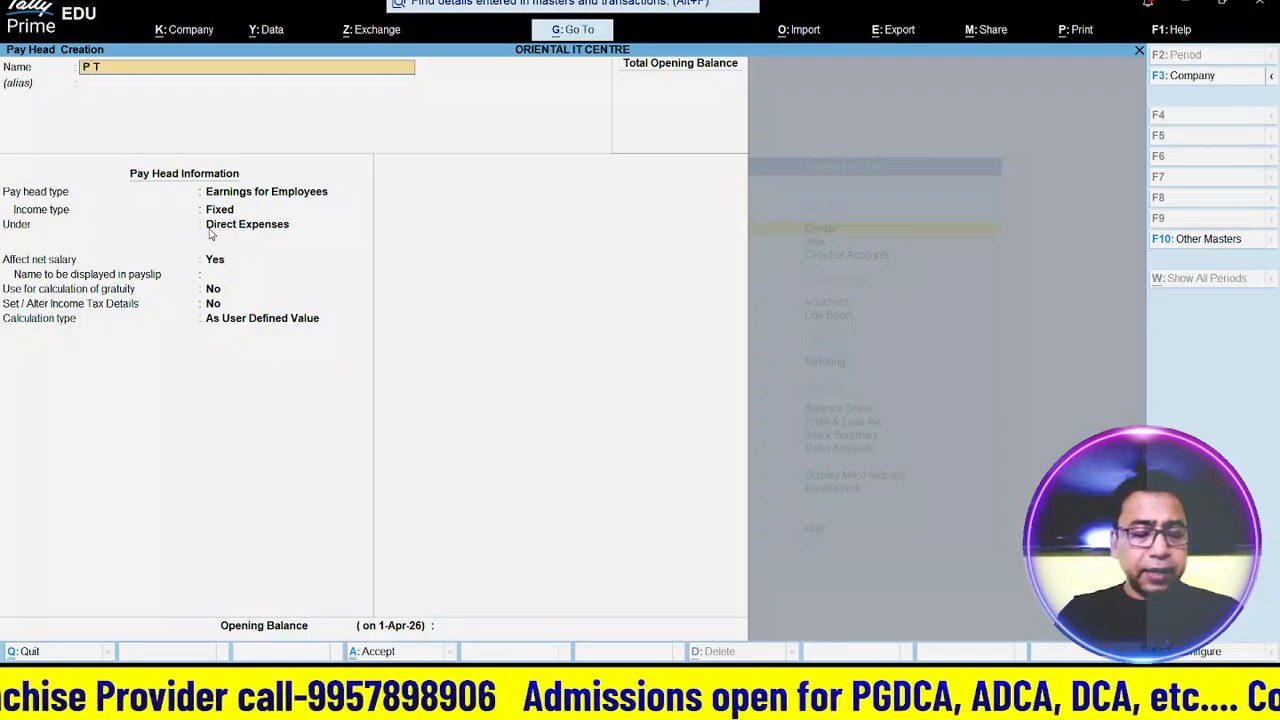
{"action": "type", "text": "AX"}
{"action": "key", "text": "Return"}
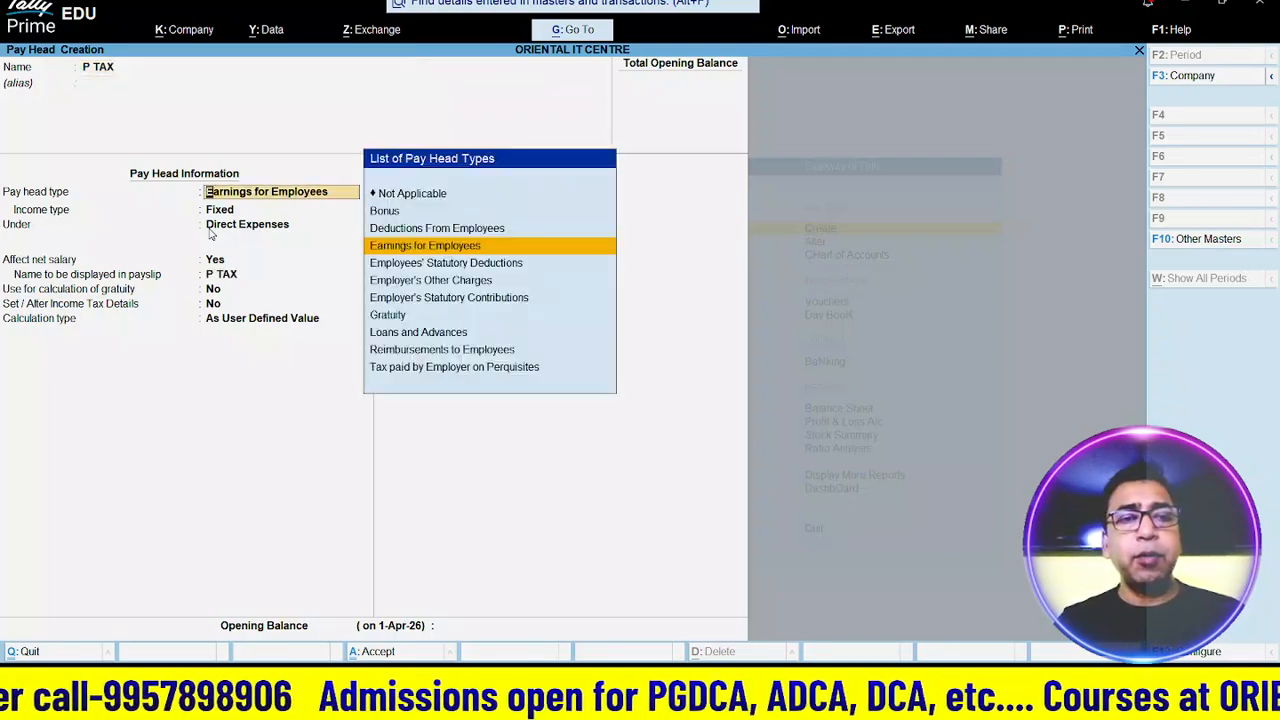
{"action": "key", "text": "Down"}
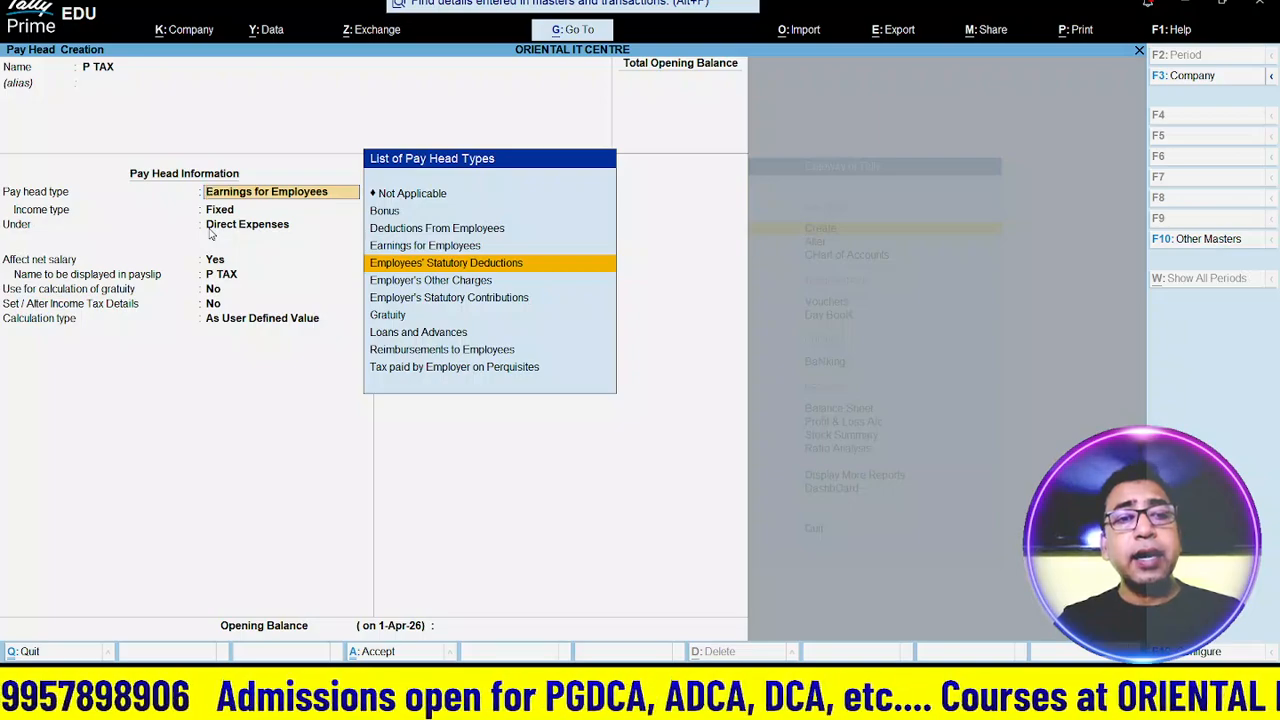
{"action": "key", "text": "Up"}
{"action": "key", "text": "Up"}
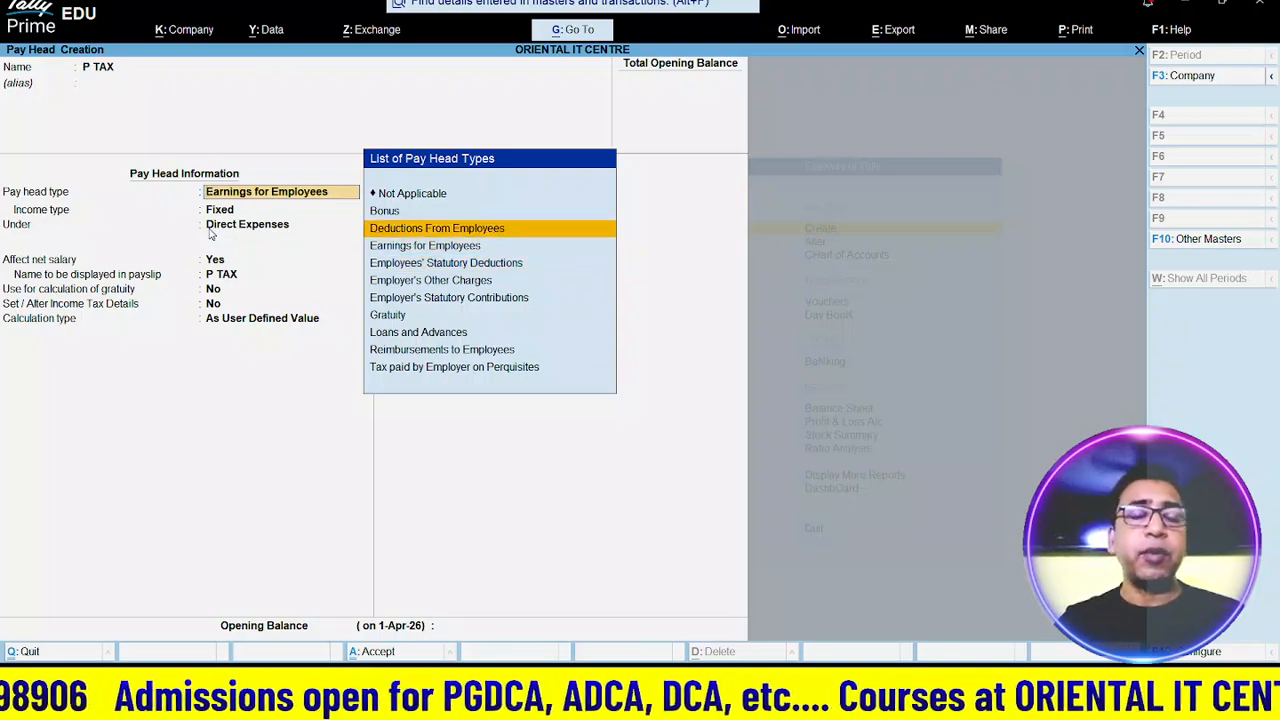
{"action": "key", "text": "Return"}
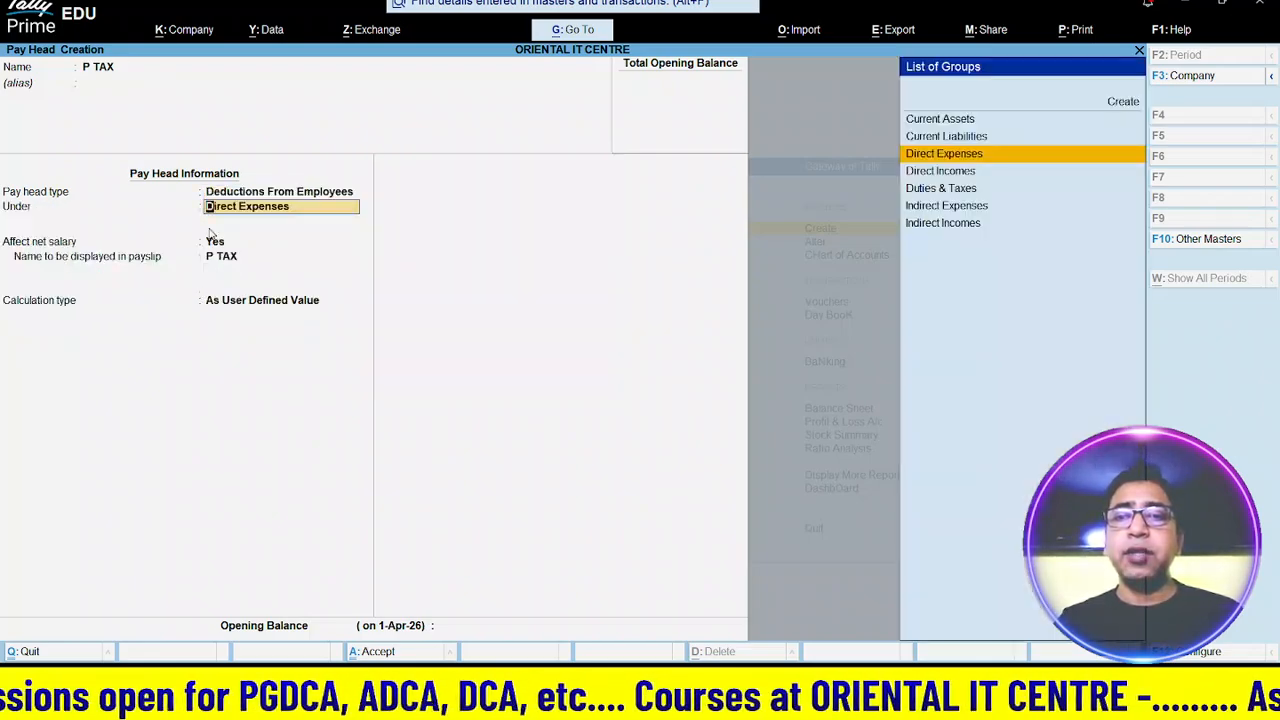
{"action": "key", "text": "Up"}
{"action": "key", "text": "Return"}
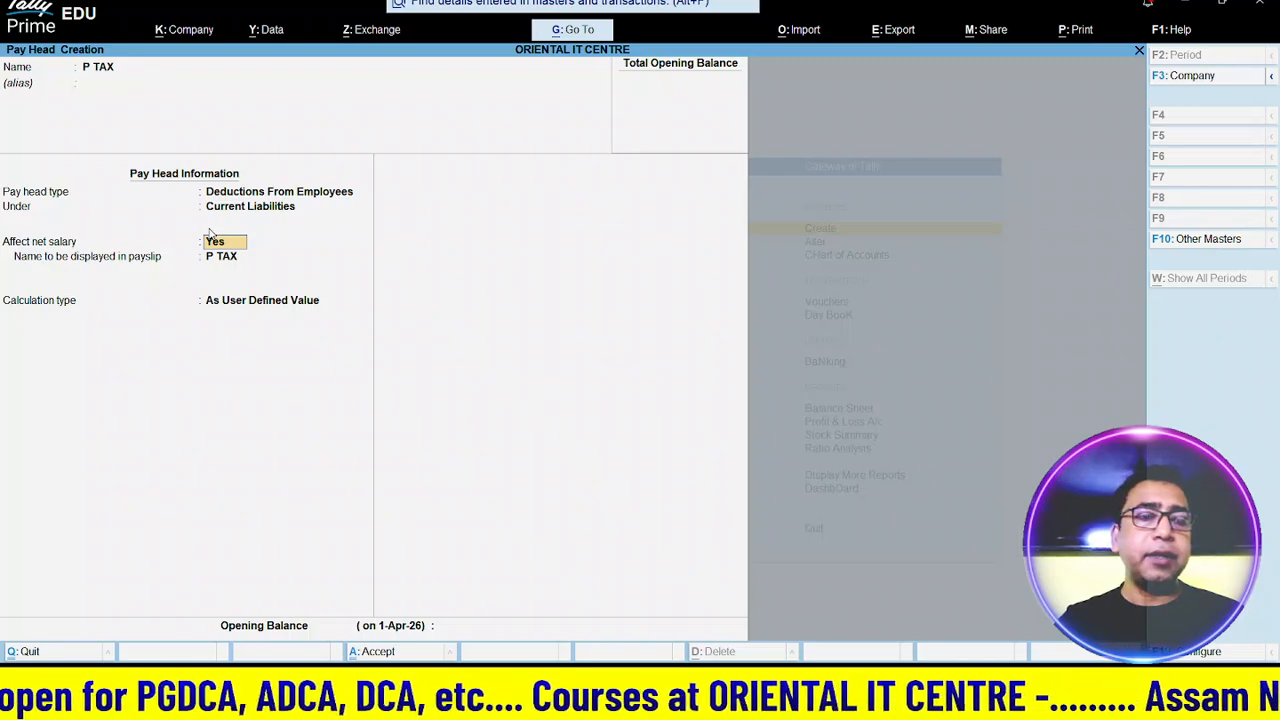
- Set P TAX to As Computed Value with Normal Rounding, moving toward On Specified Formula
{"action": "key", "text": "Return"}
{"action": "key", "text": "Return"}
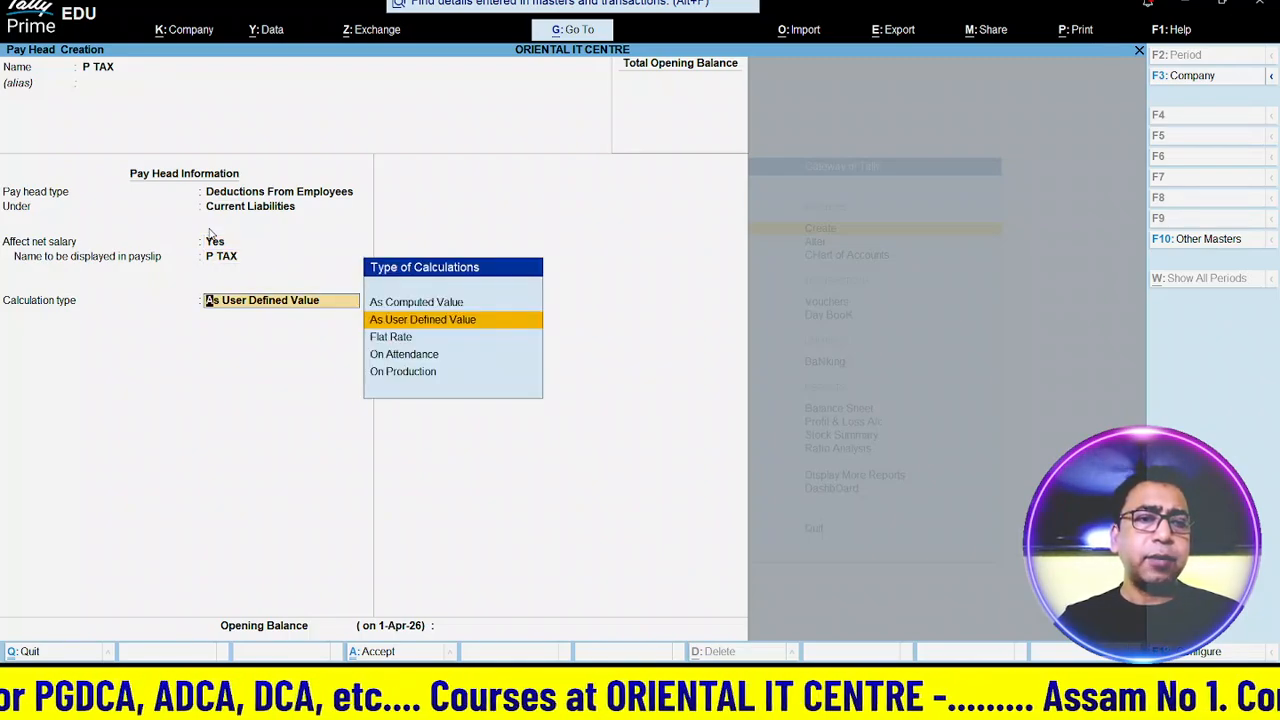
{"action": "key", "text": "Down"}
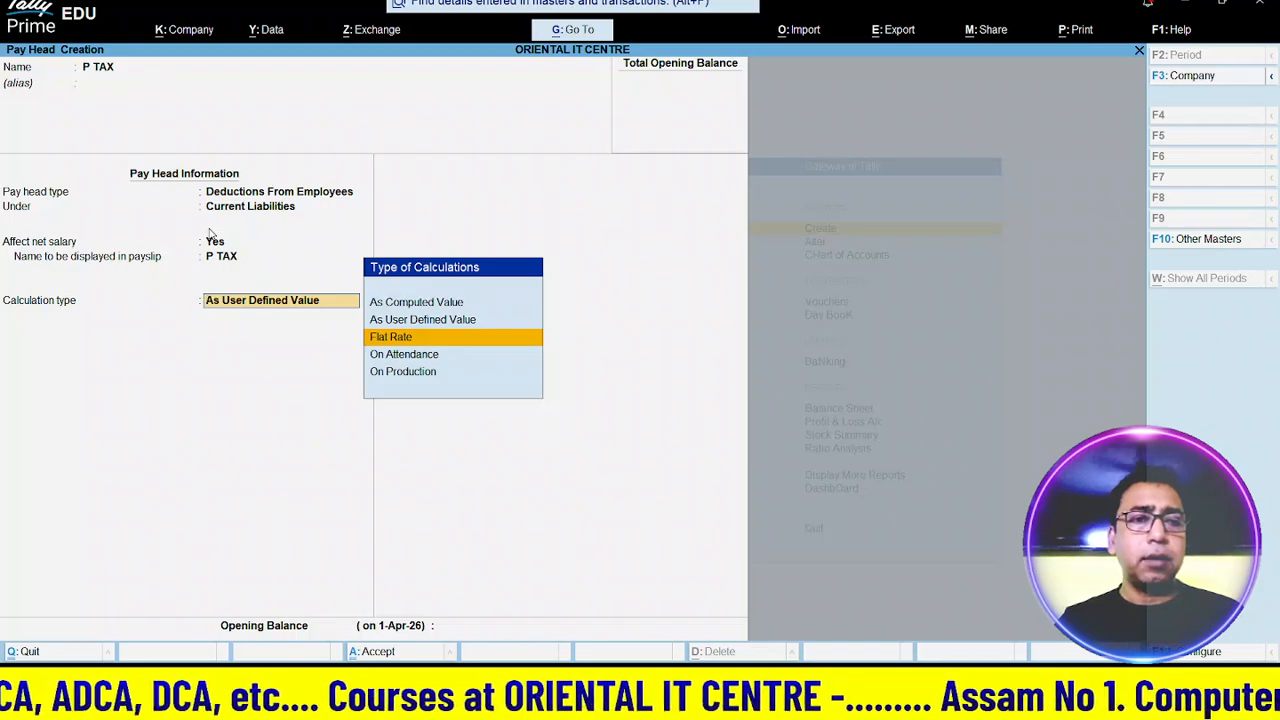
{"action": "key", "text": "Up"}
{"action": "key", "text": "Up"}
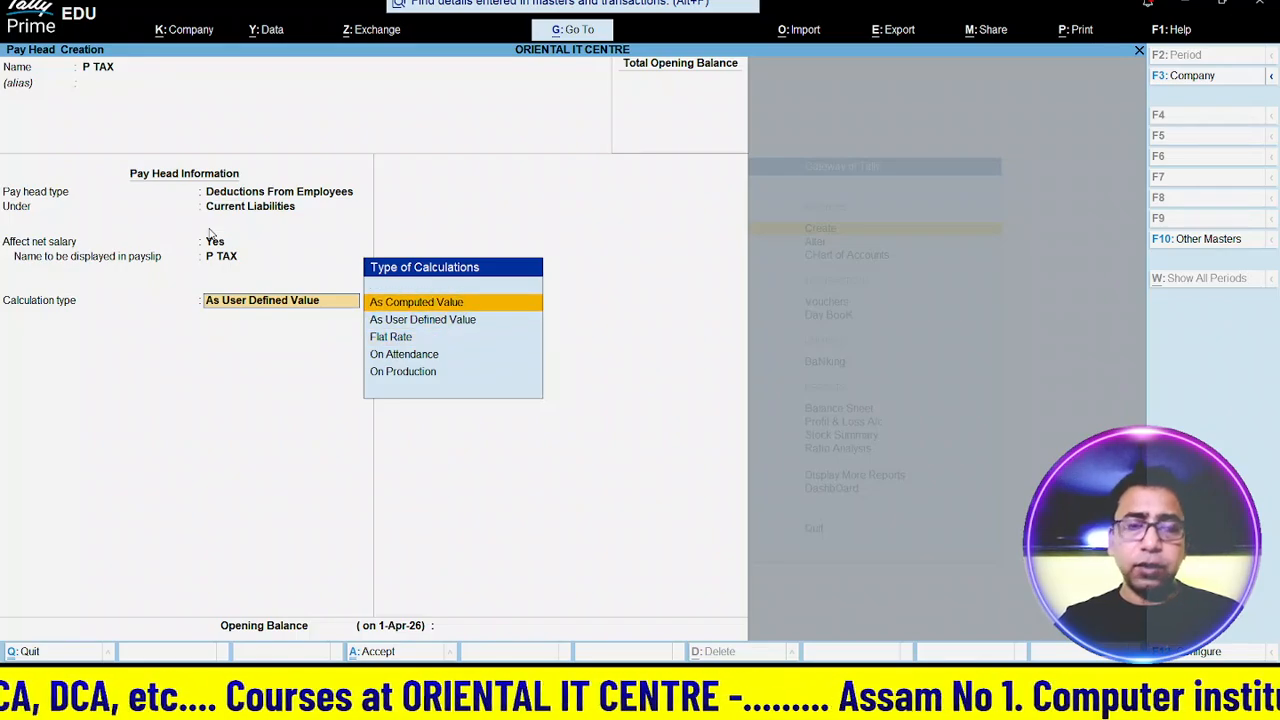
{"action": "key", "text": "Return"}
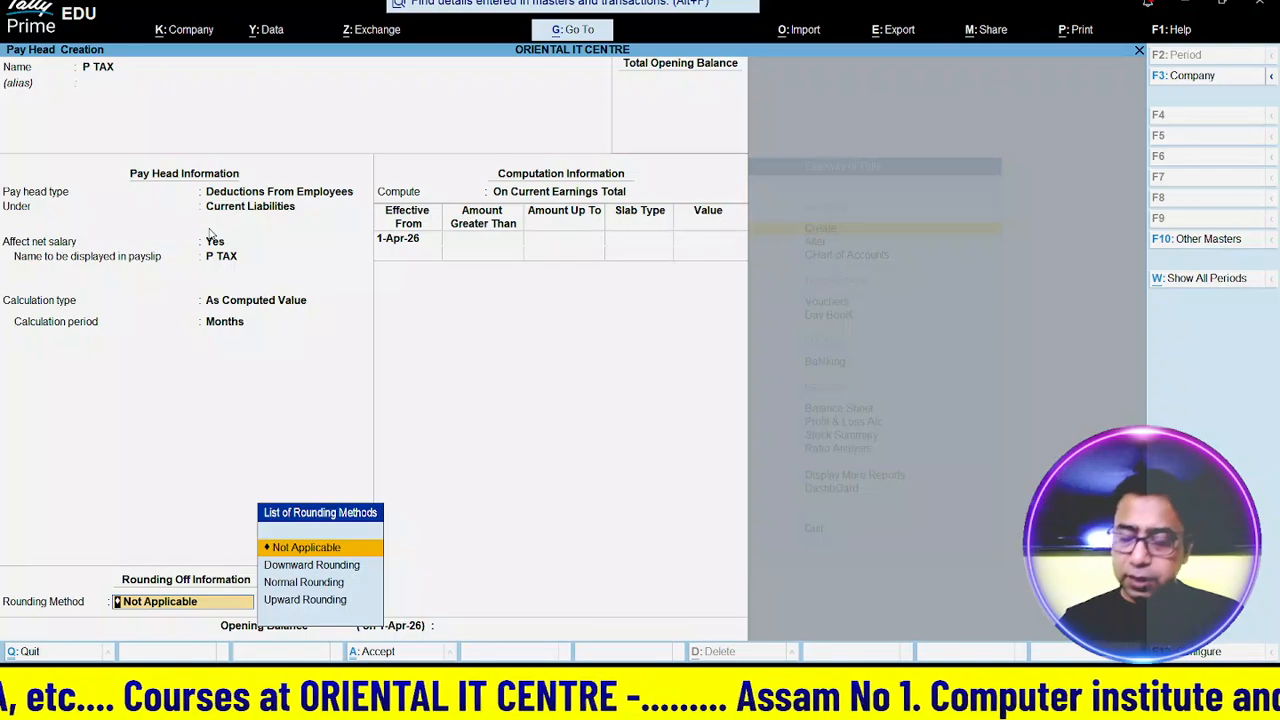
{"action": "key", "text": "Down"}
{"action": "key", "text": "Down"}
{"action": "key", "text": "Return"}
{"action": "key", "text": "Return"}
{"action": "key", "text": "Return"}
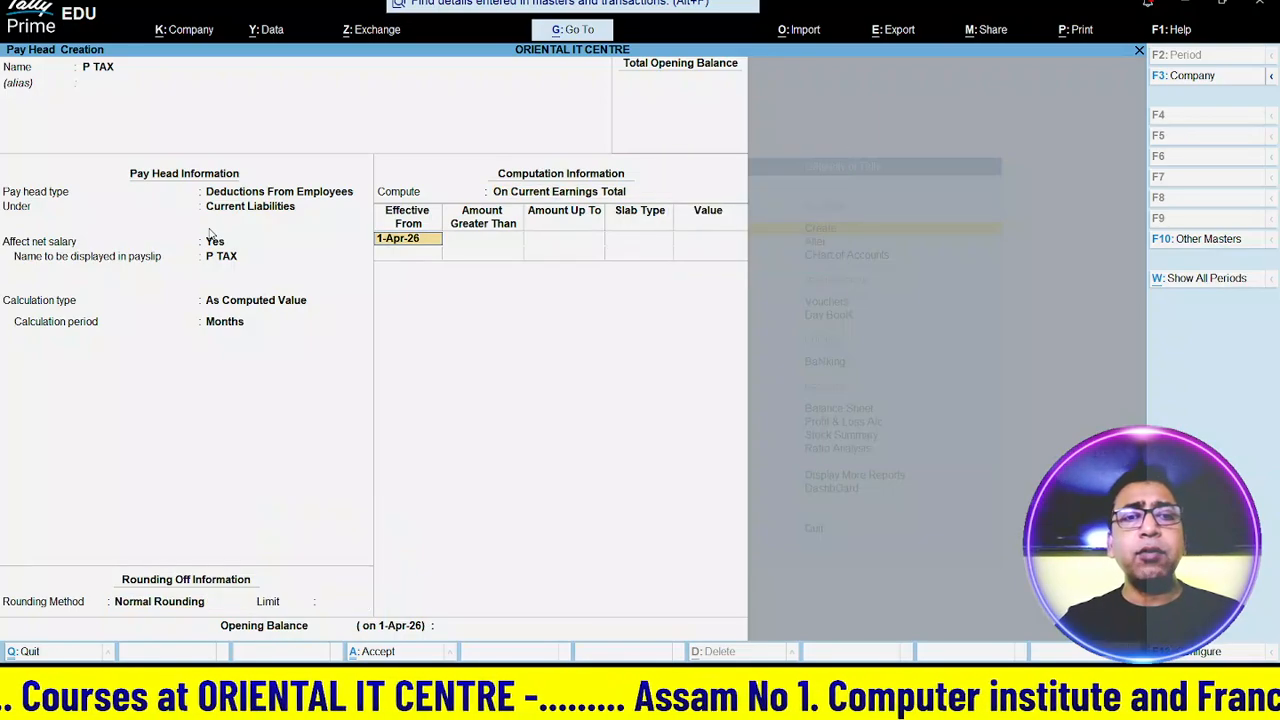
{"action": "key", "text": "BackSpace"}
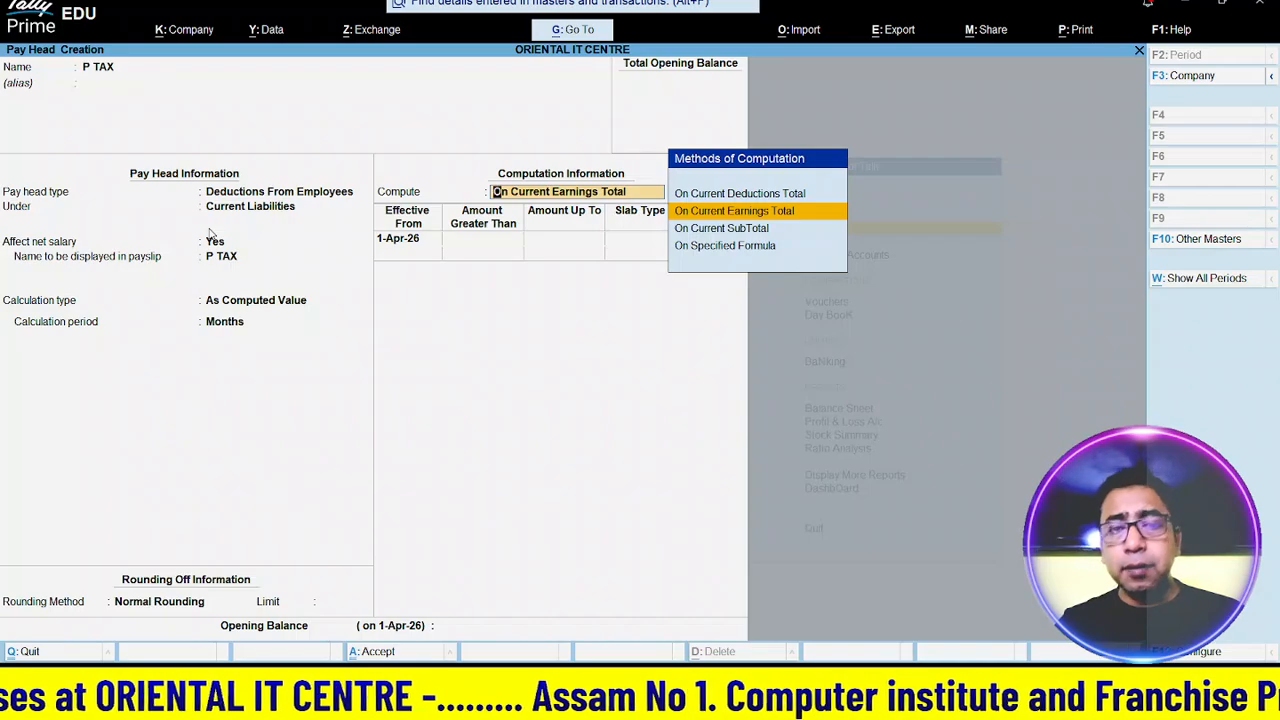
{"action": "key", "text": "Down"}
{"action": "key", "text": "Down"}
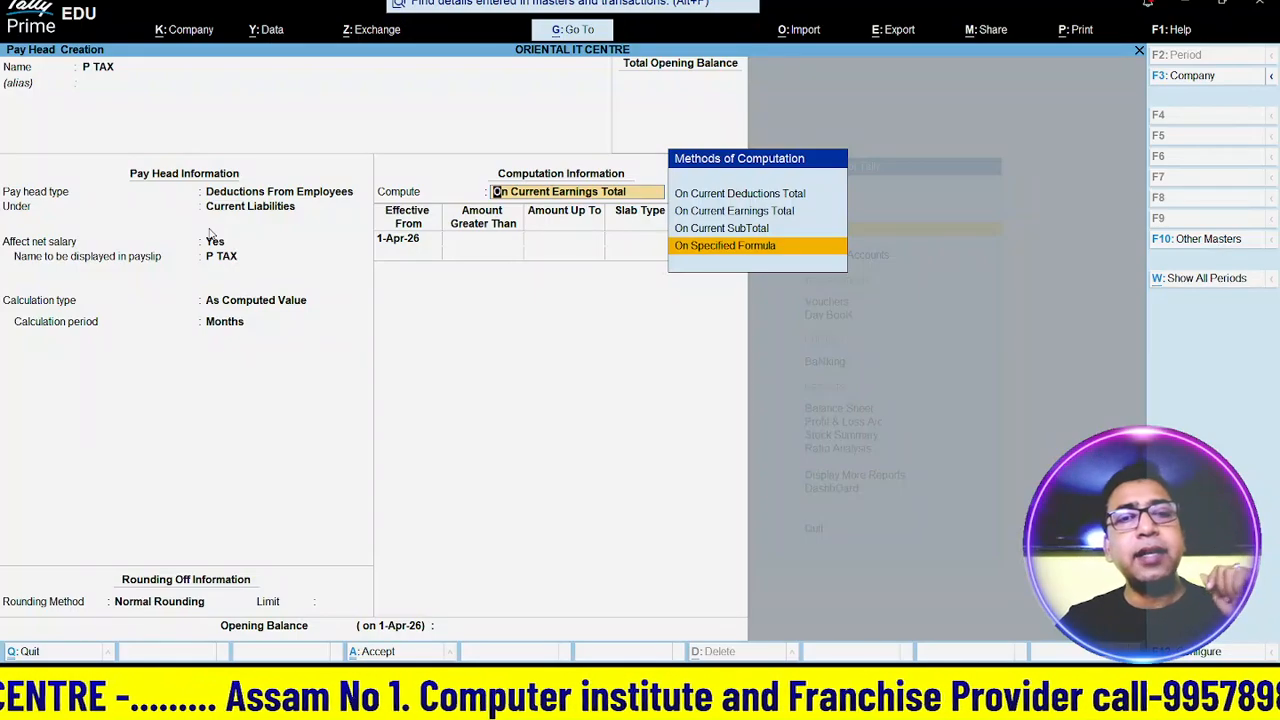
- Compute P TAX On Specified Formula using Basic Salary only, effective 1-Apr-26
{"action": "key", "text": "Return"}
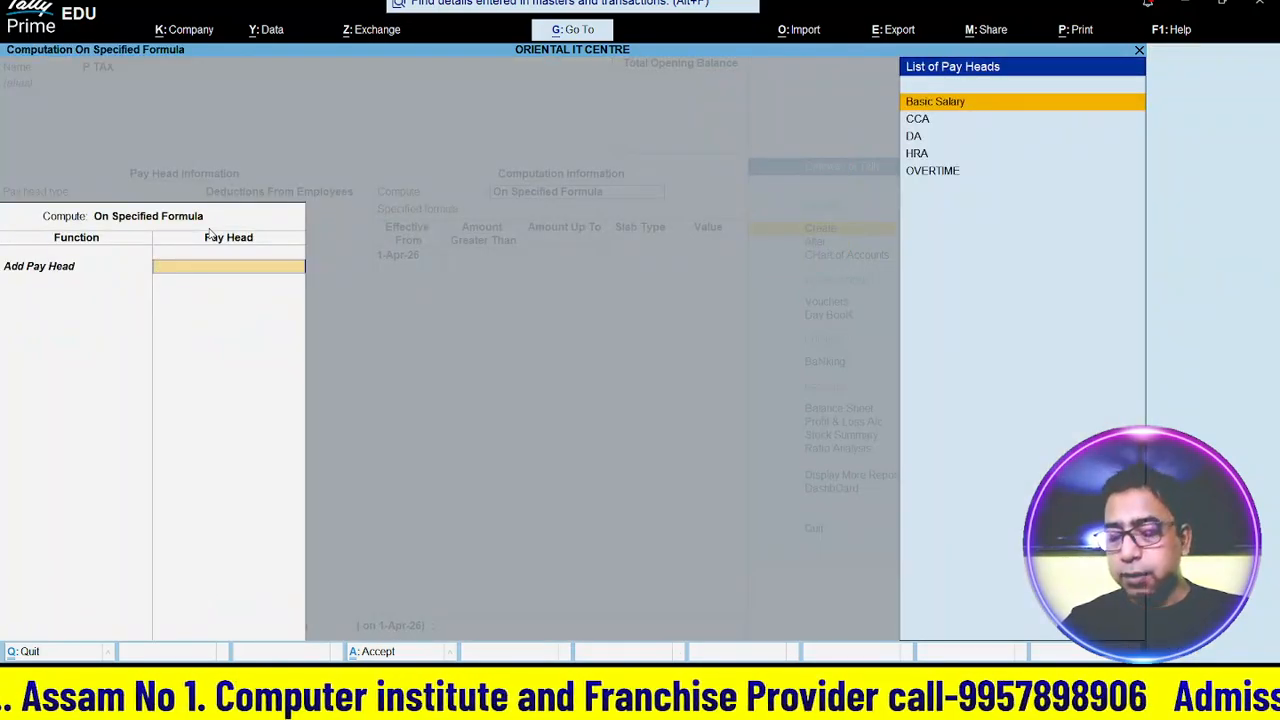
{"action": "key", "text": "Return"}
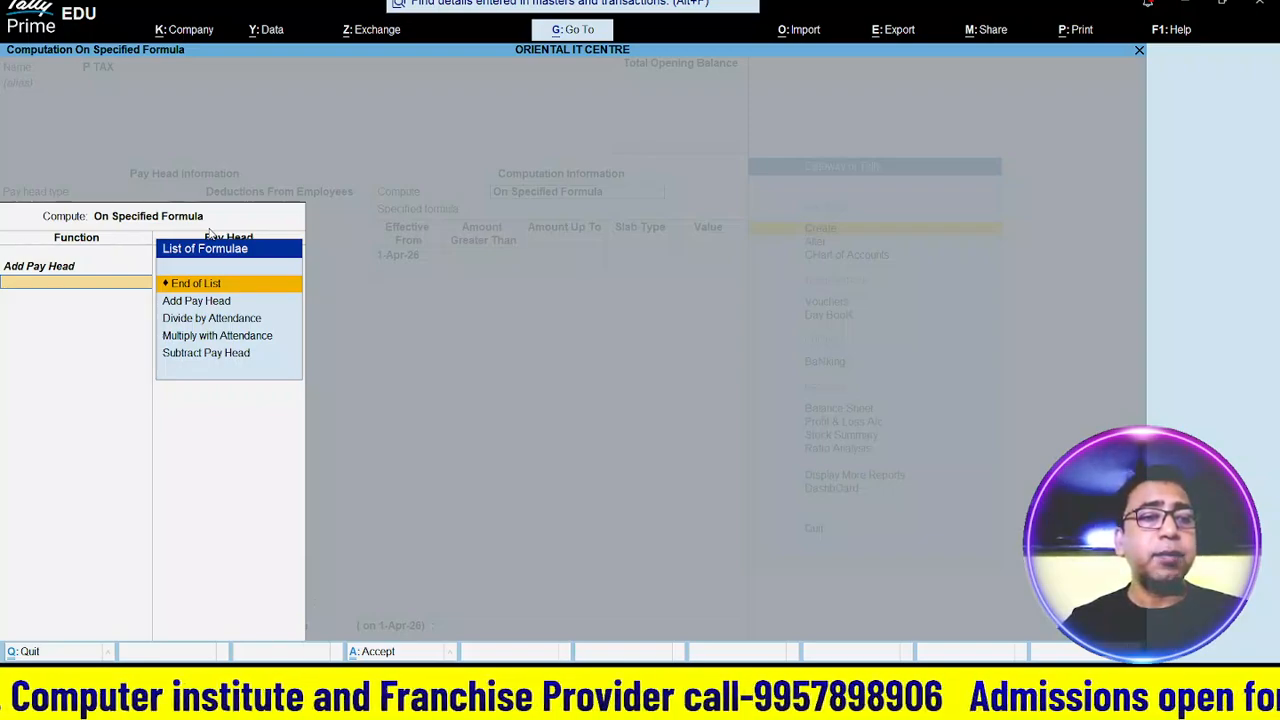
{"action": "key", "text": "Return"}
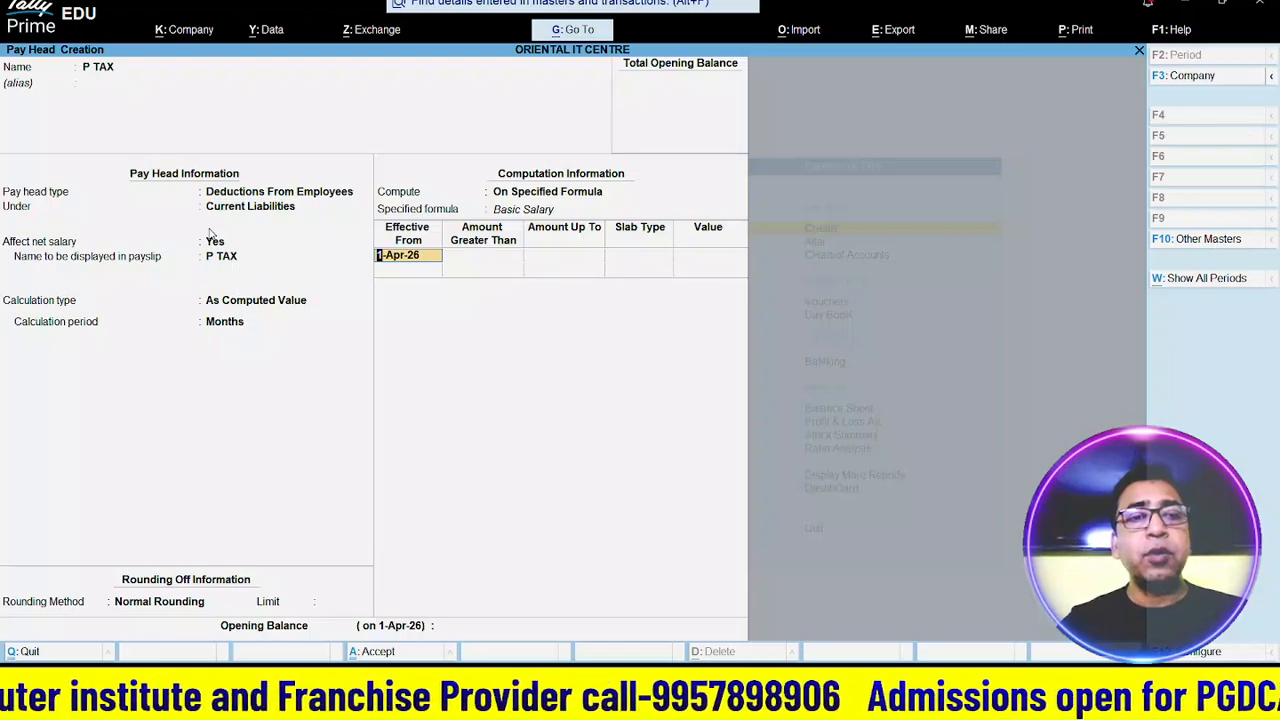
{"action": "key", "text": "Return"}
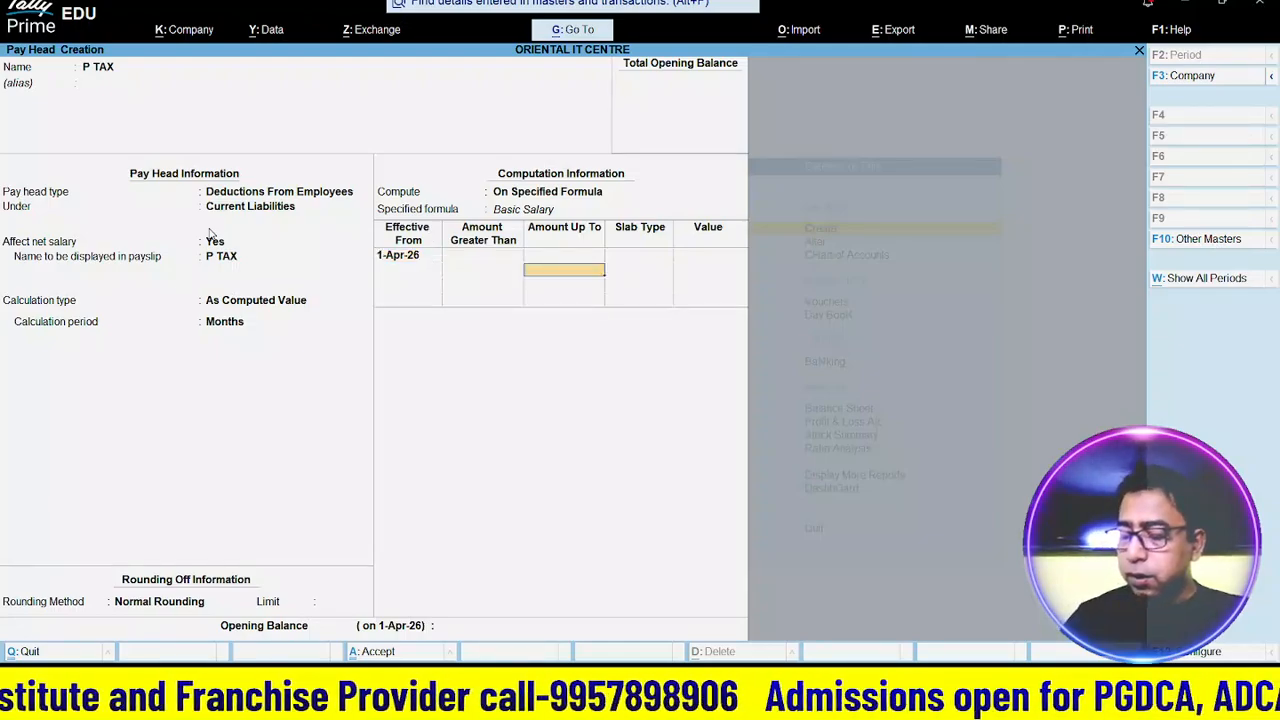
- Enter slabs of 5% up to 8,000 and 15% above, then save the P TAX pay head
{"action": "type", "text": "820"}
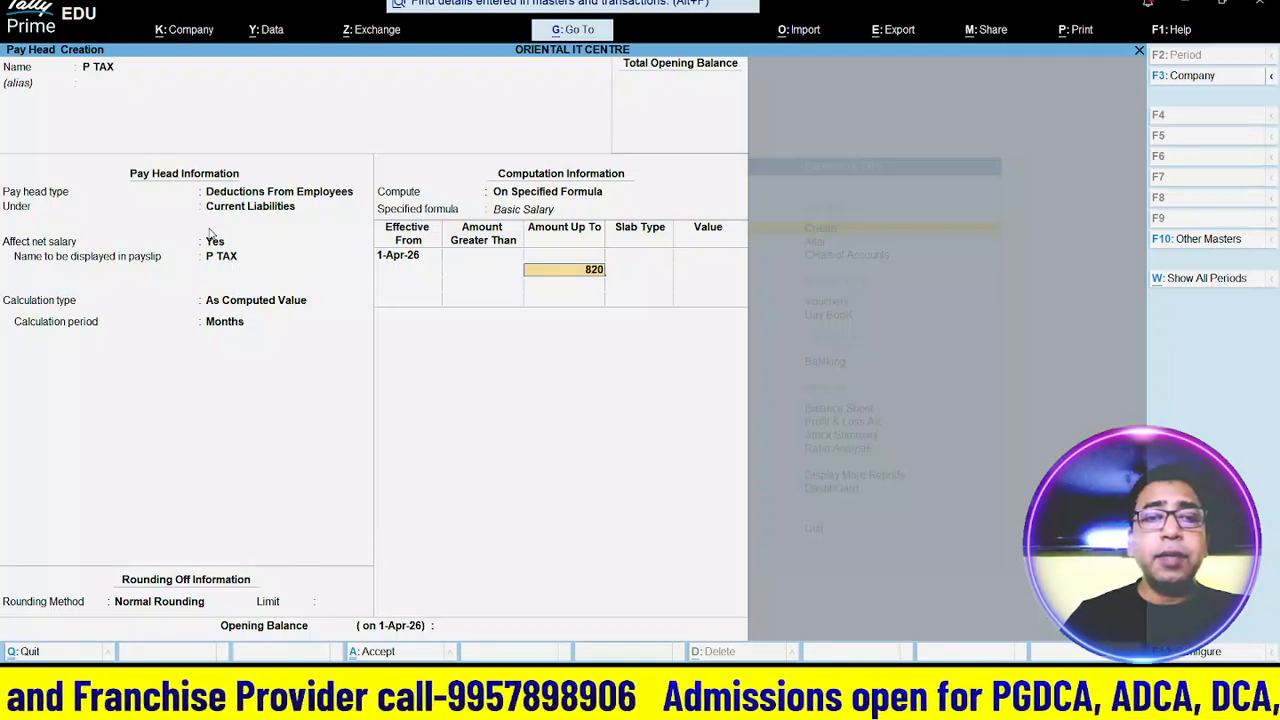
{"action": "key", "text": "BackSpace"}
{"action": "key", "text": "BackSpace"}
{"action": "type", "text": "000"}
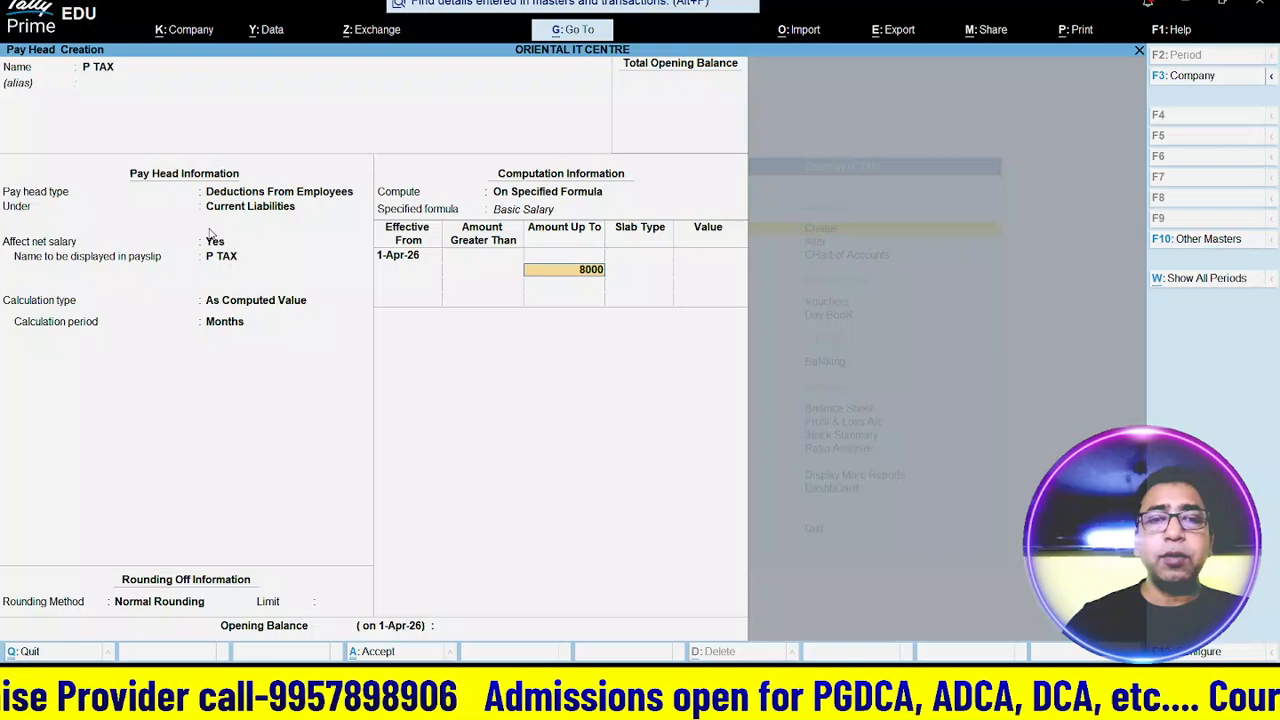
{"action": "key", "text": "Return"}
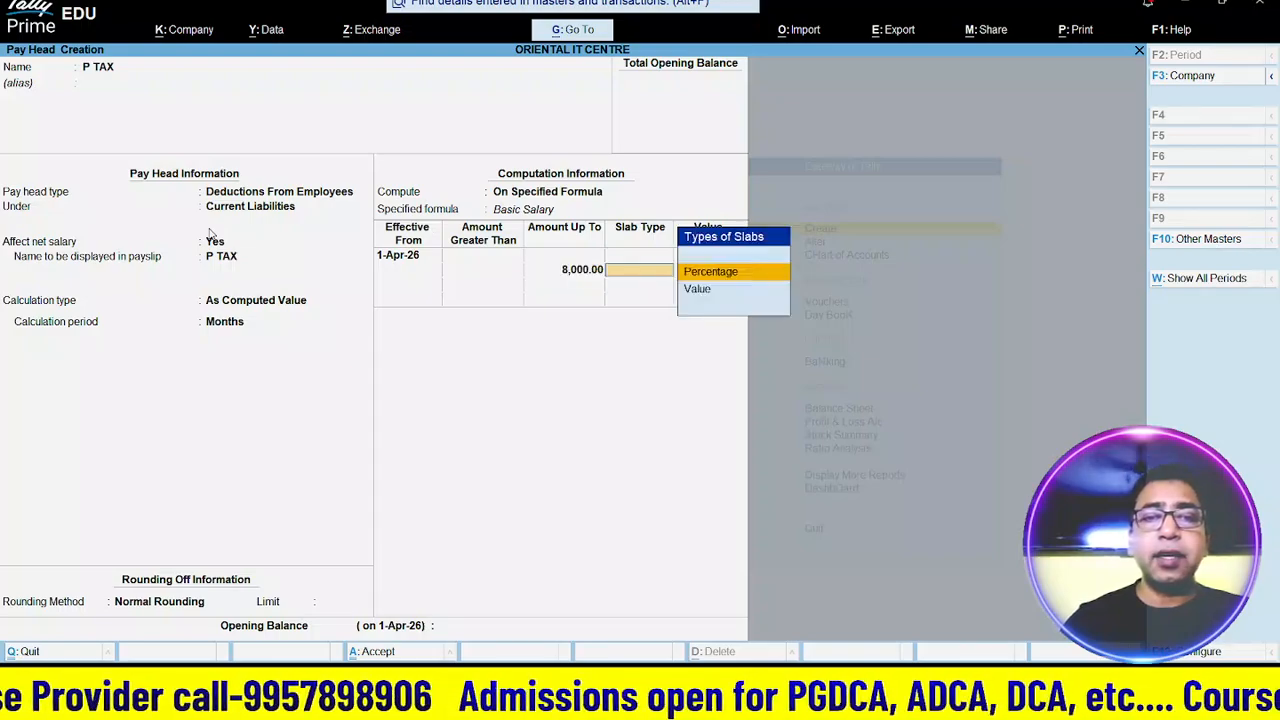
{"action": "key", "text": "Return"}
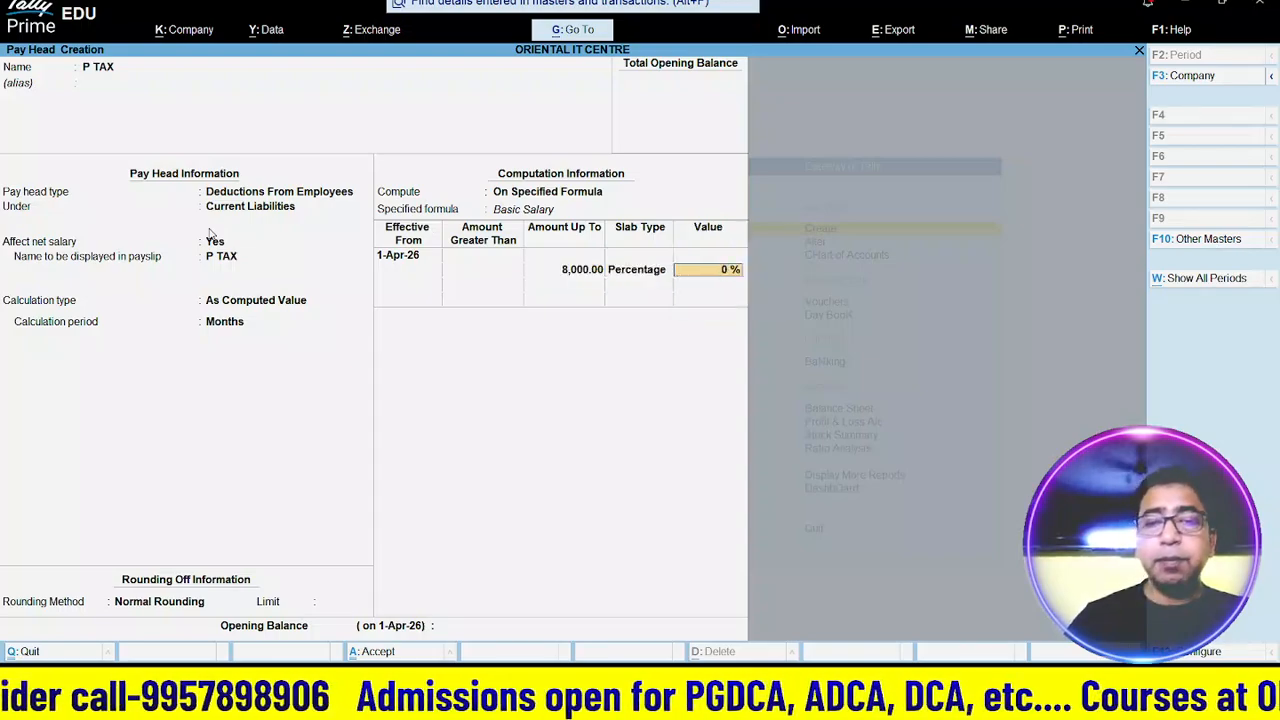
{"action": "type", "text": "5"}
{"action": "key", "text": "Return"}
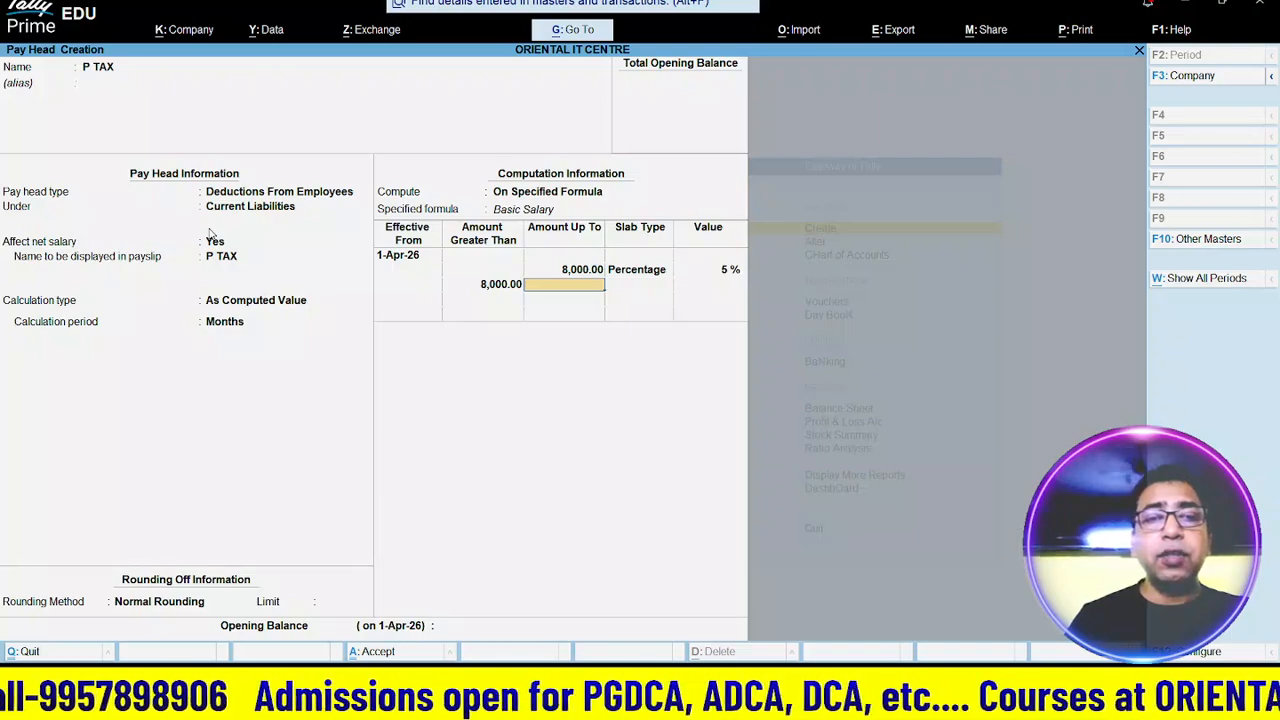
{"action": "key", "text": "Return"}
{"action": "key", "text": "Return"}
{"action": "type", "text": "1"}
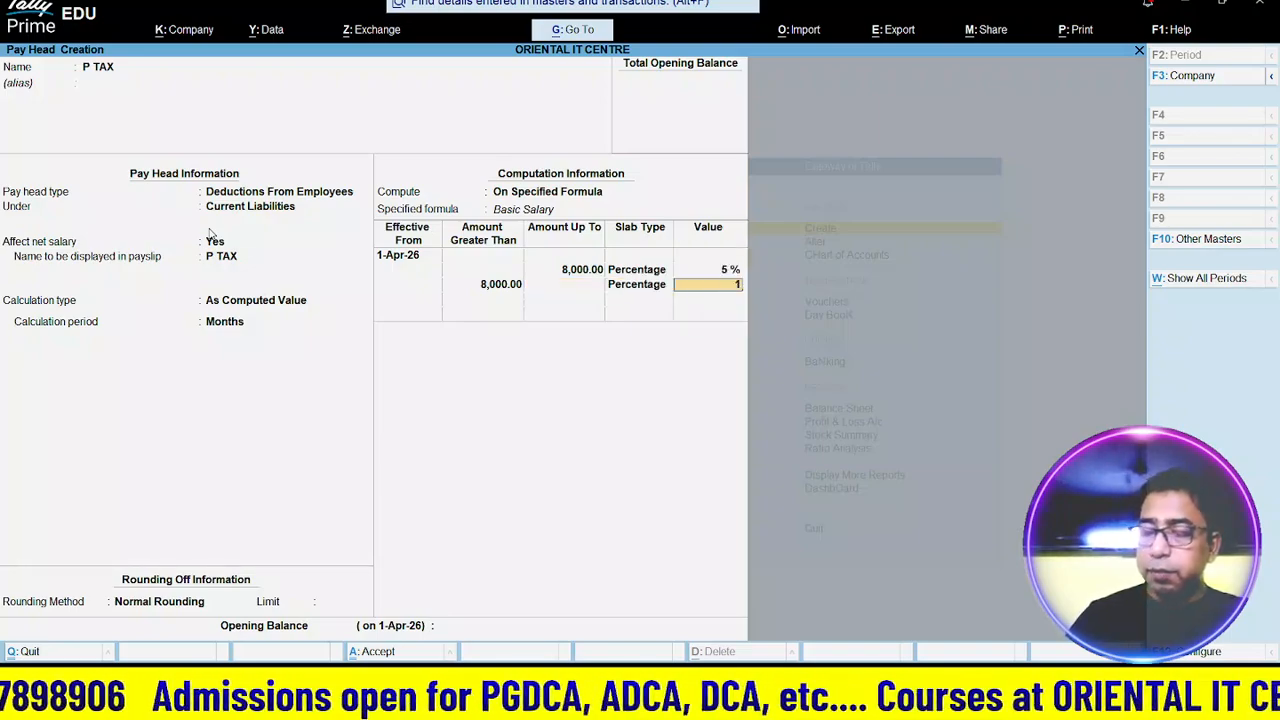
{"action": "type", "text": "5"}
{"action": "key", "text": "Return"}
{"action": "key", "text": "Return"}
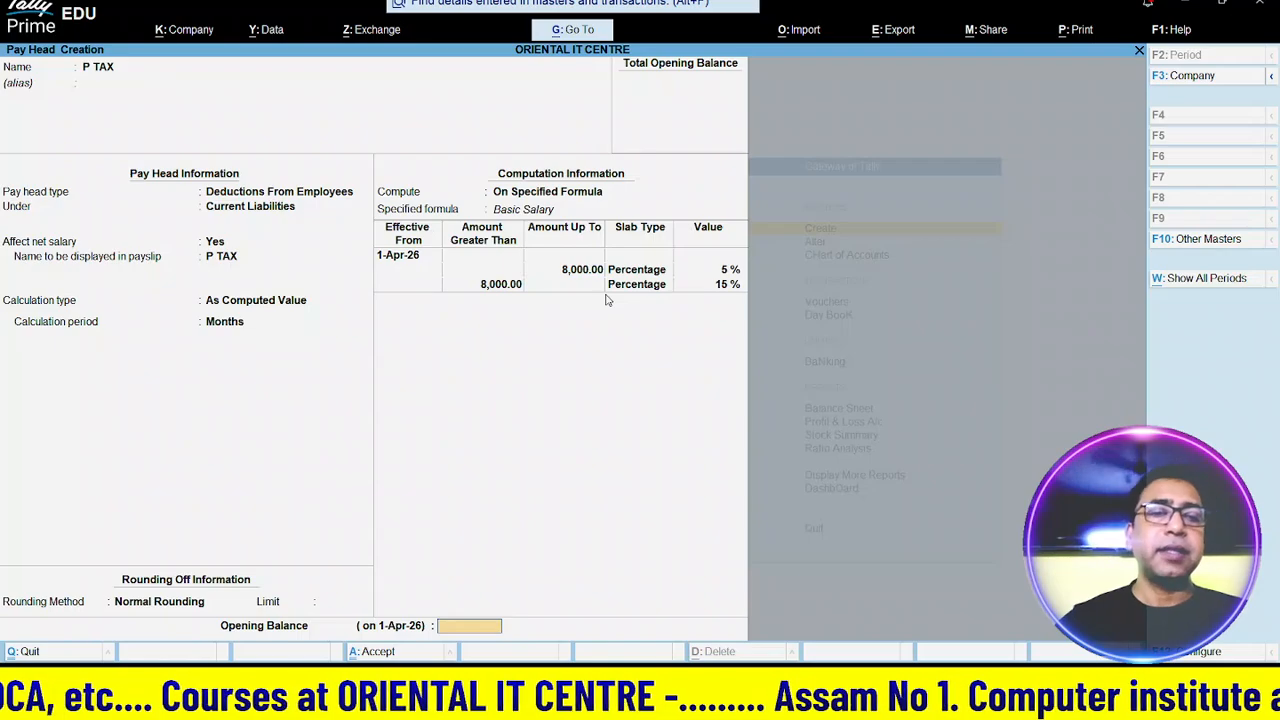
{"action": "key", "text": "Return"}
{"action": "key", "text": "Return"}
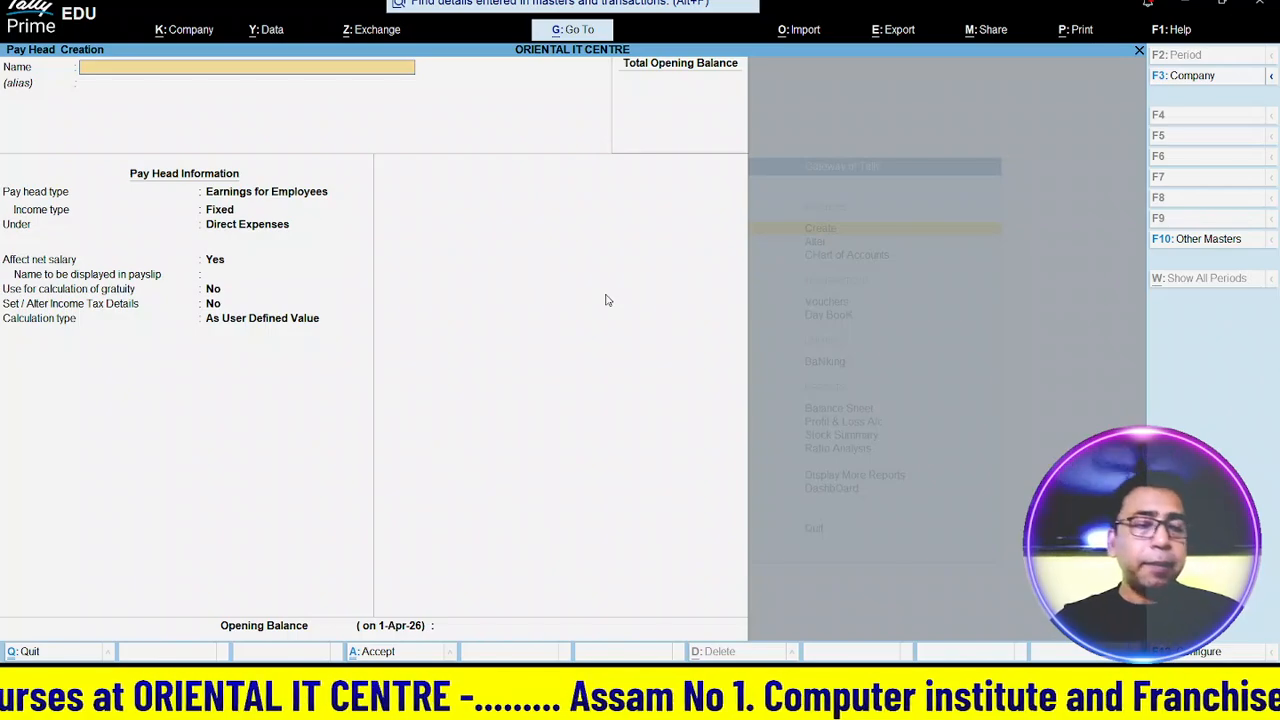
- Close the blank pay head form and start a new Employee master
{"action": "key", "text": "Escape"}
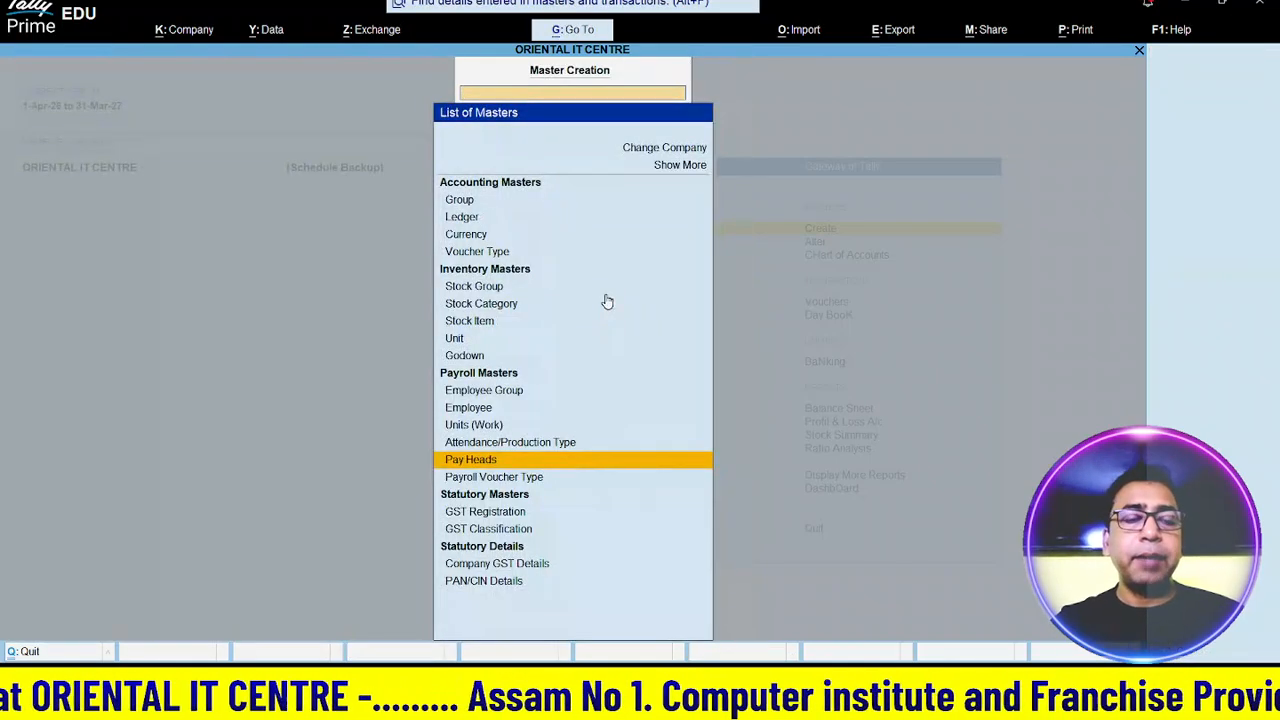
{"action": "key", "text": "Up"}
{"action": "key", "text": "Up"}
{"action": "key", "text": "Up"}
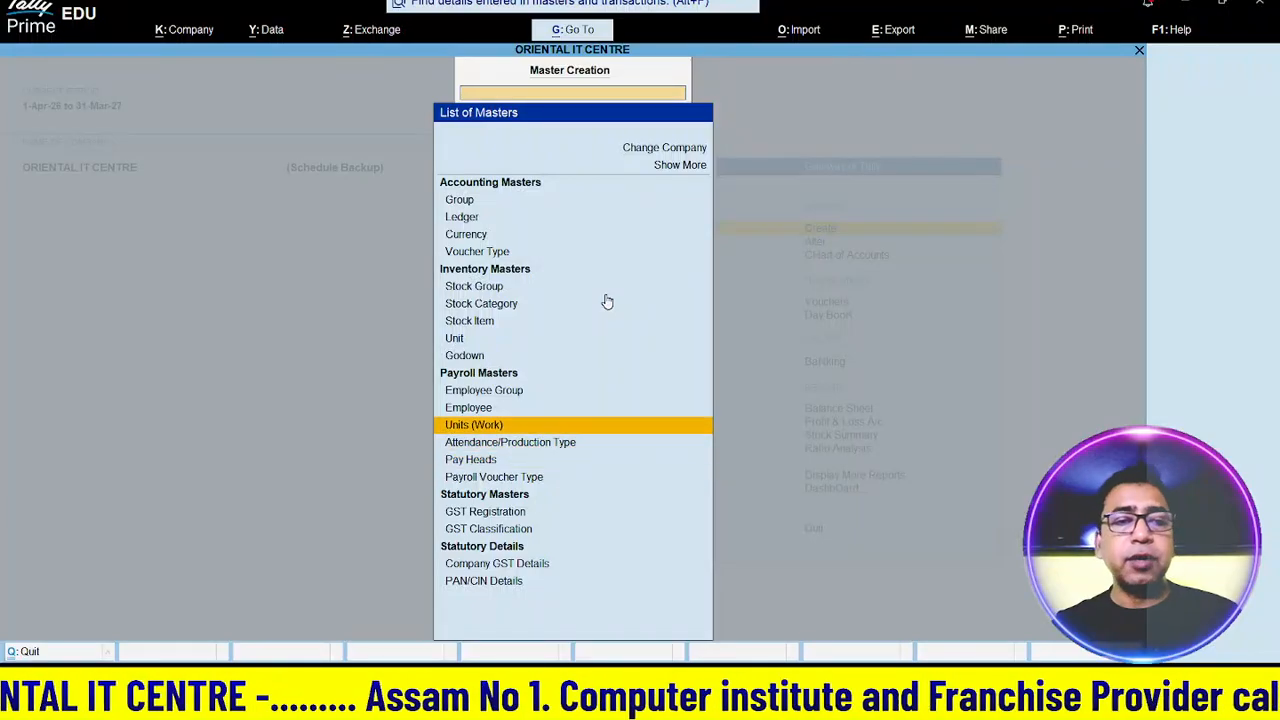
{"action": "key", "text": "Return"}
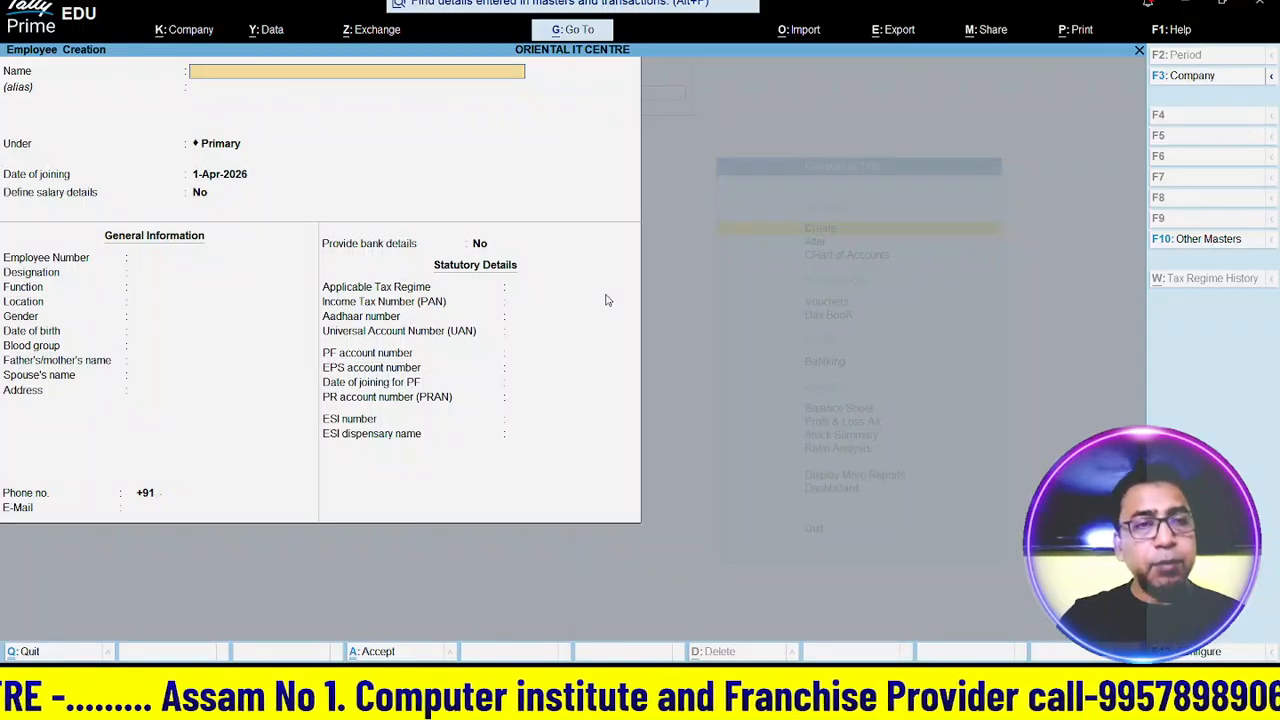
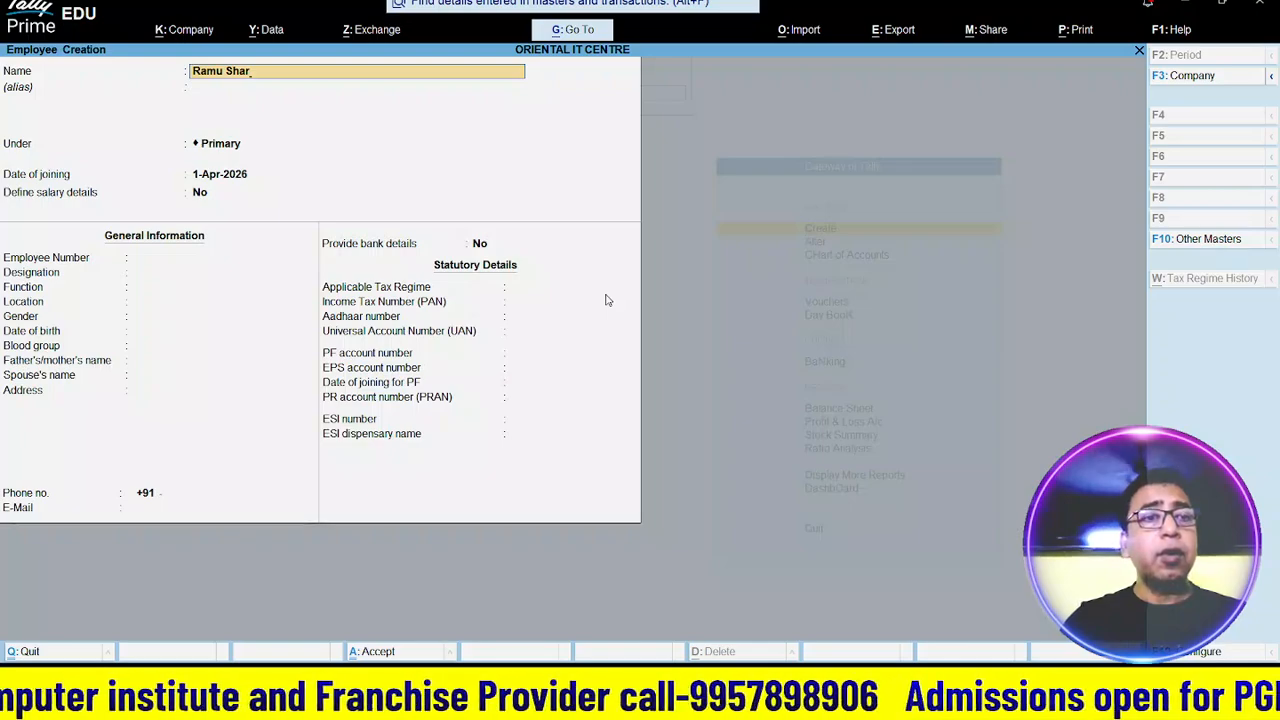
- Enter the employee's name, file them under Accountant, keep the 1-Apr-2026 joining date, and define salary details
{"action": "key", "text": "Return"}
{"action": "key", "text": "Return"}
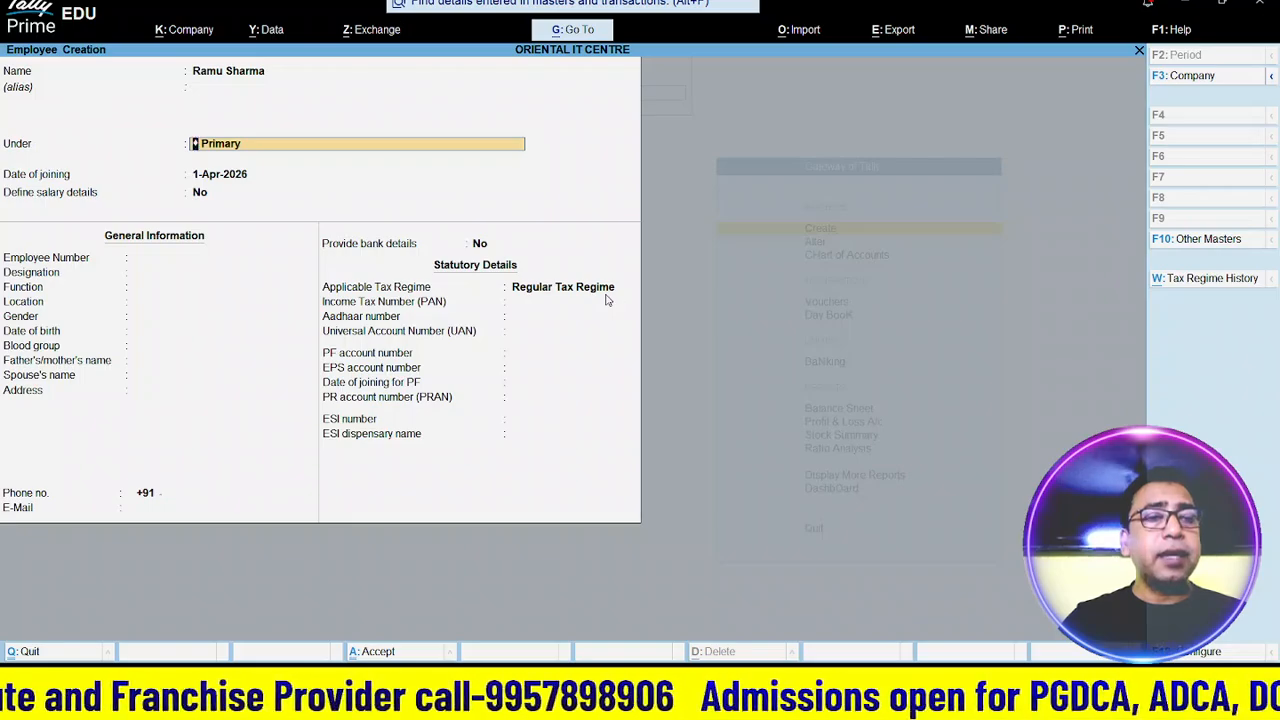
{"action": "key", "text": "Up"}
{"action": "key", "text": "Return"}
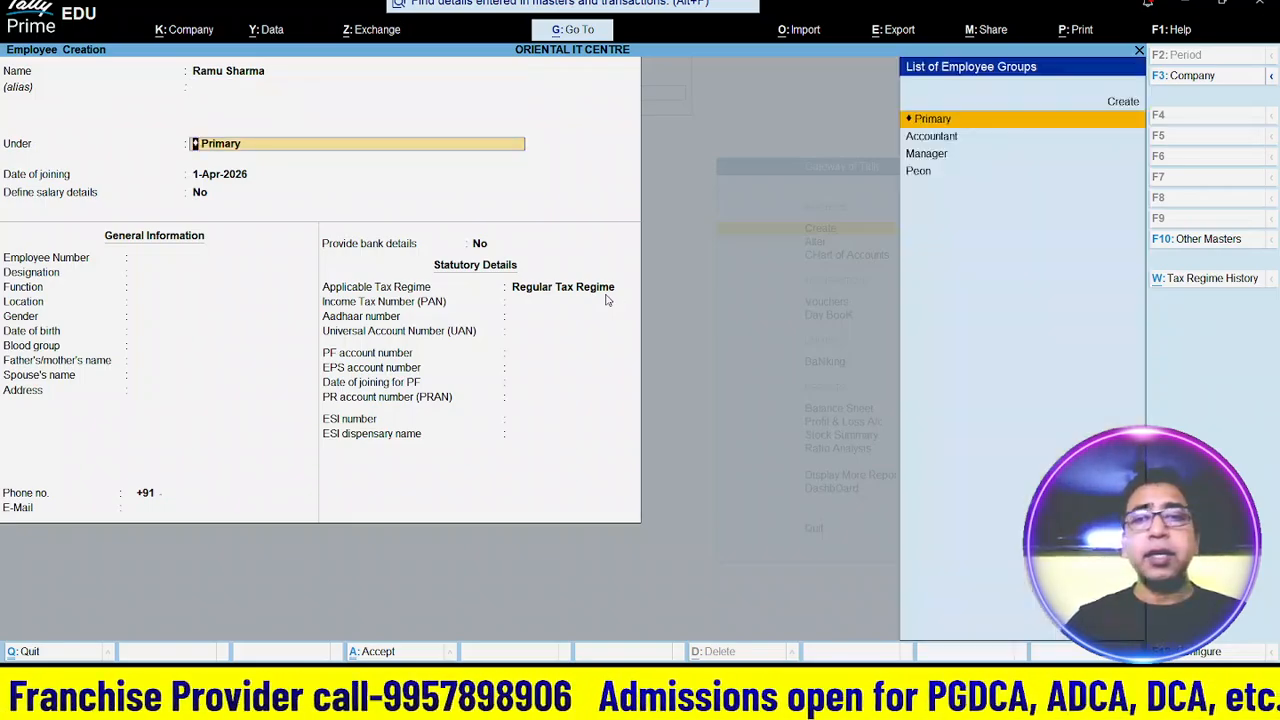
{"action": "key", "text": "Down"}
{"action": "key", "text": "Down"}
{"action": "key", "text": "Down"}
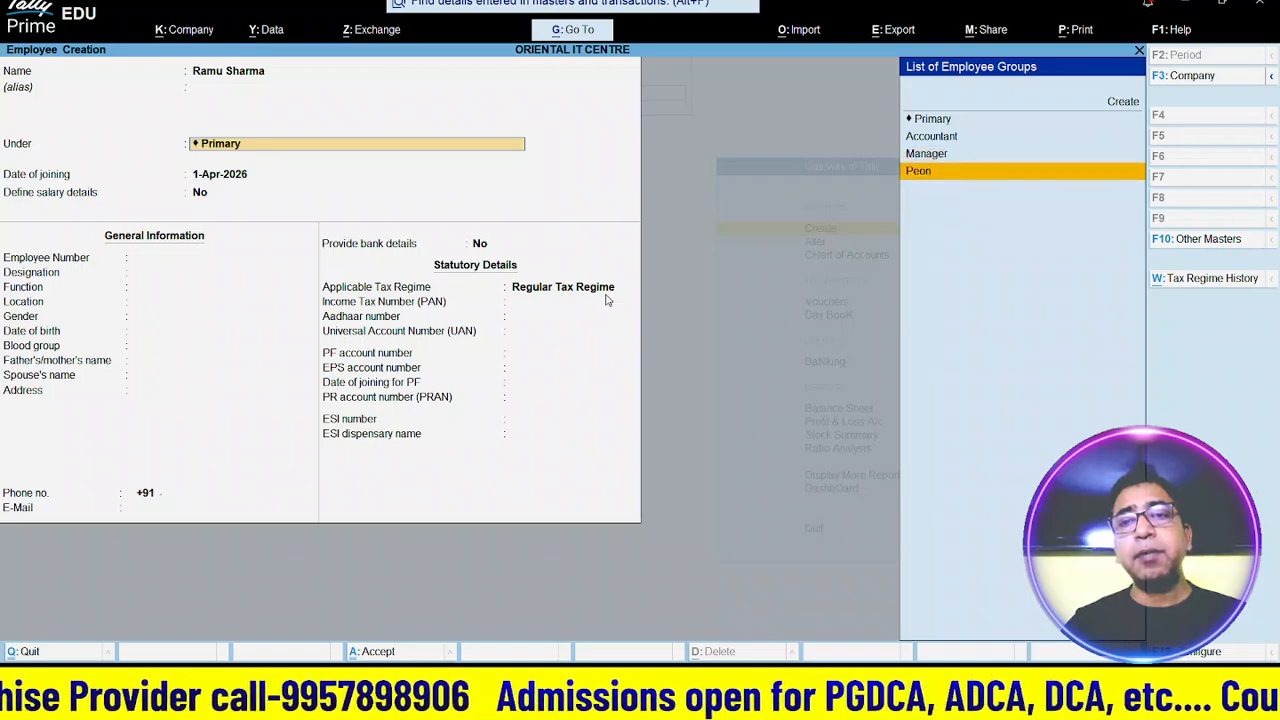
{"action": "key", "text": "Up"}
{"action": "key", "text": "Up"}
{"action": "key", "text": "Return"}
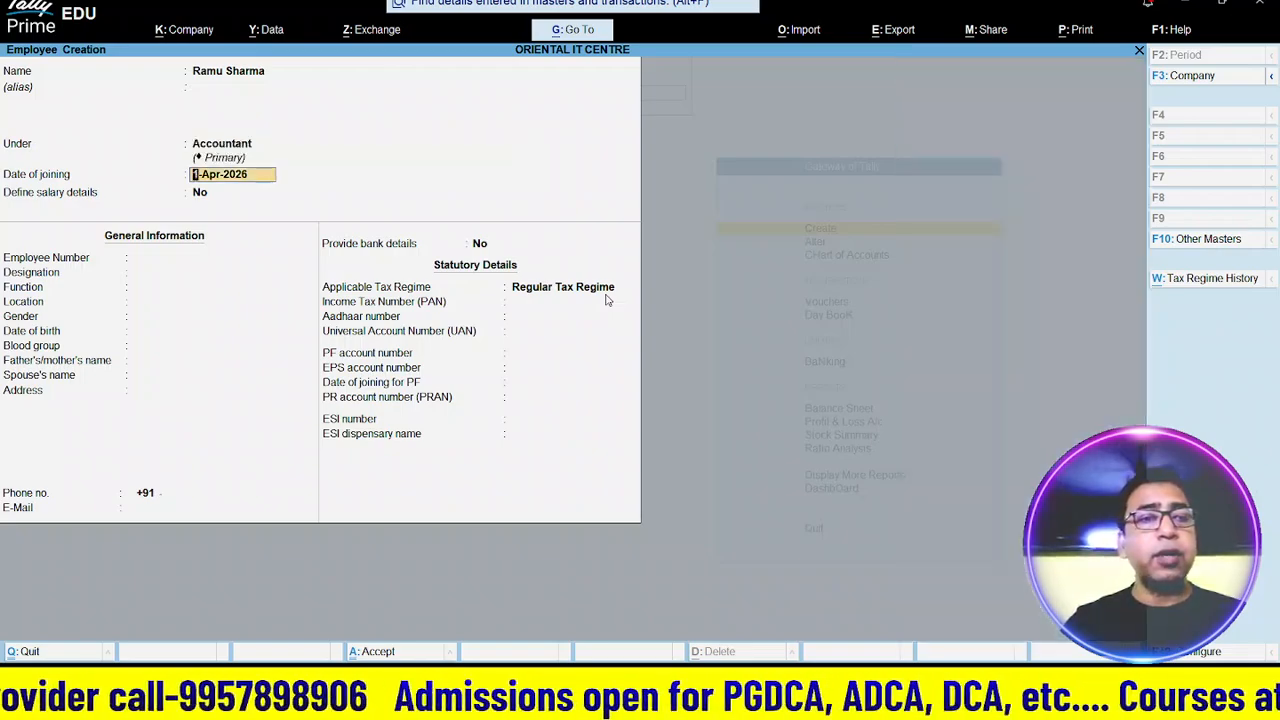
{"action": "key", "text": "Return"}
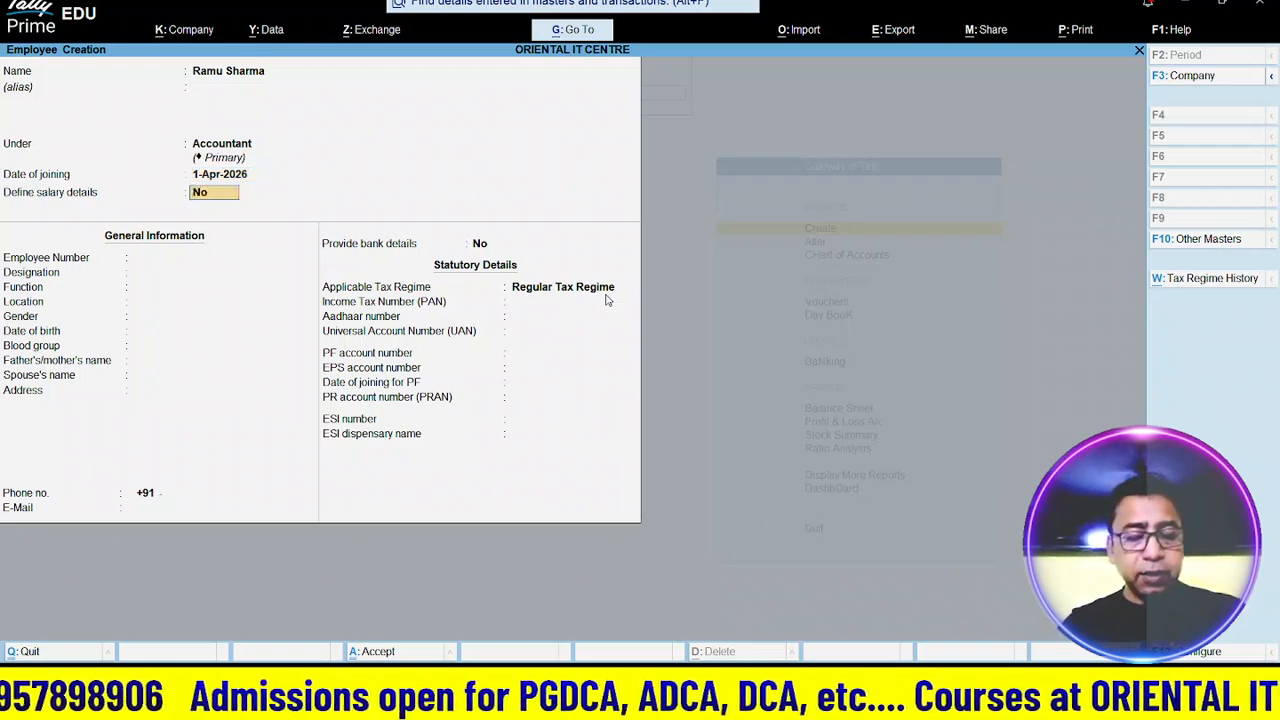
{"action": "type", "text": "y"}
{"action": "key", "text": "Return"}
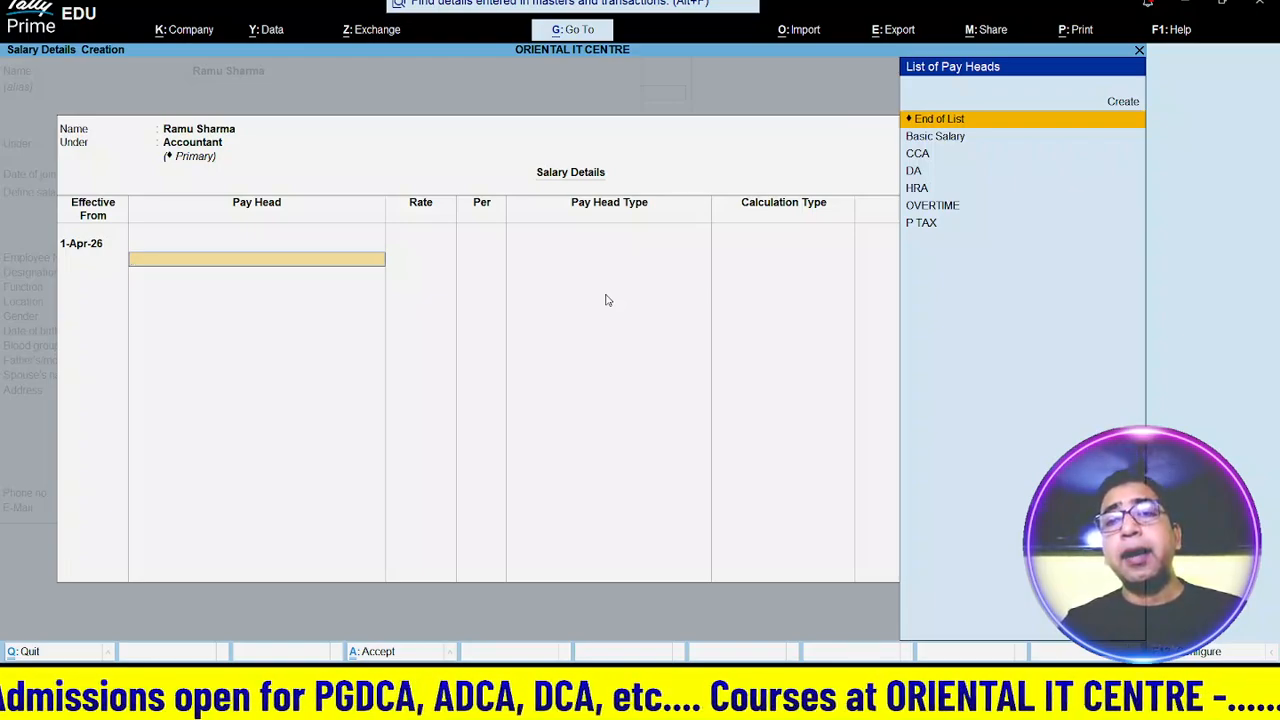
- Add Basic Salary at 8,400 and DA at 3,000 to the salary details
{"action": "key", "text": "Down"}
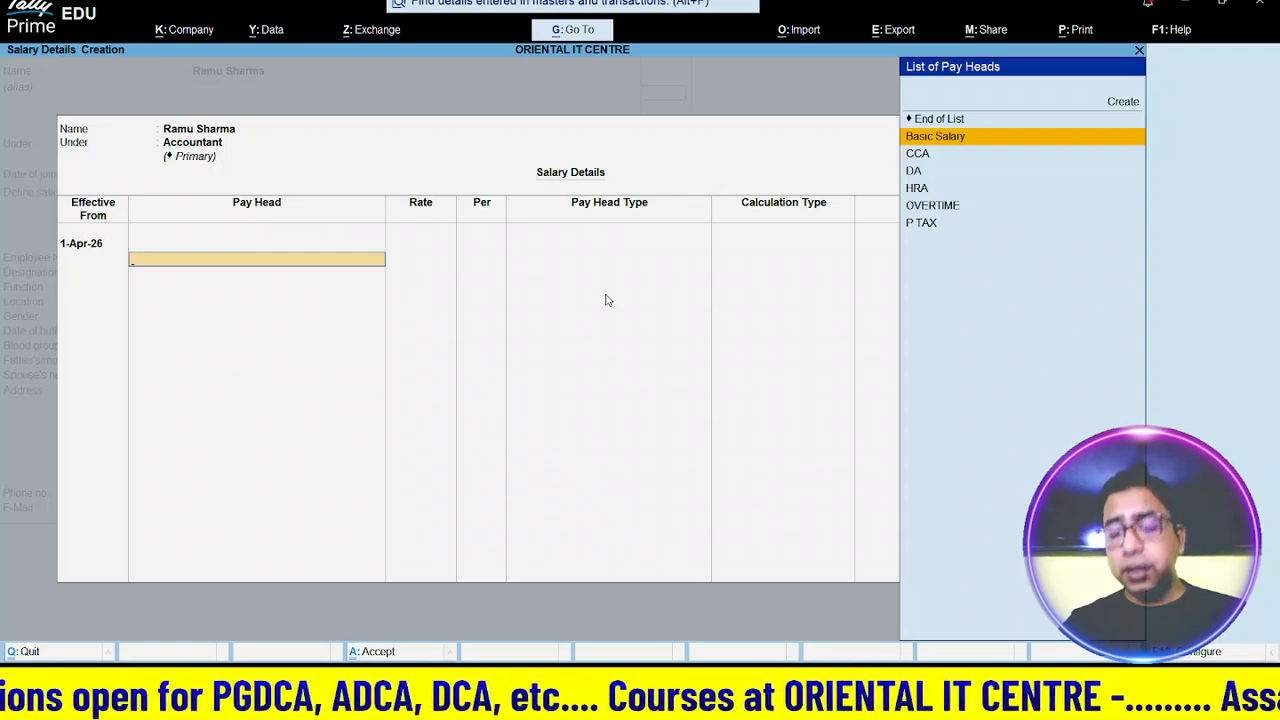
{"action": "key", "text": "Return"}
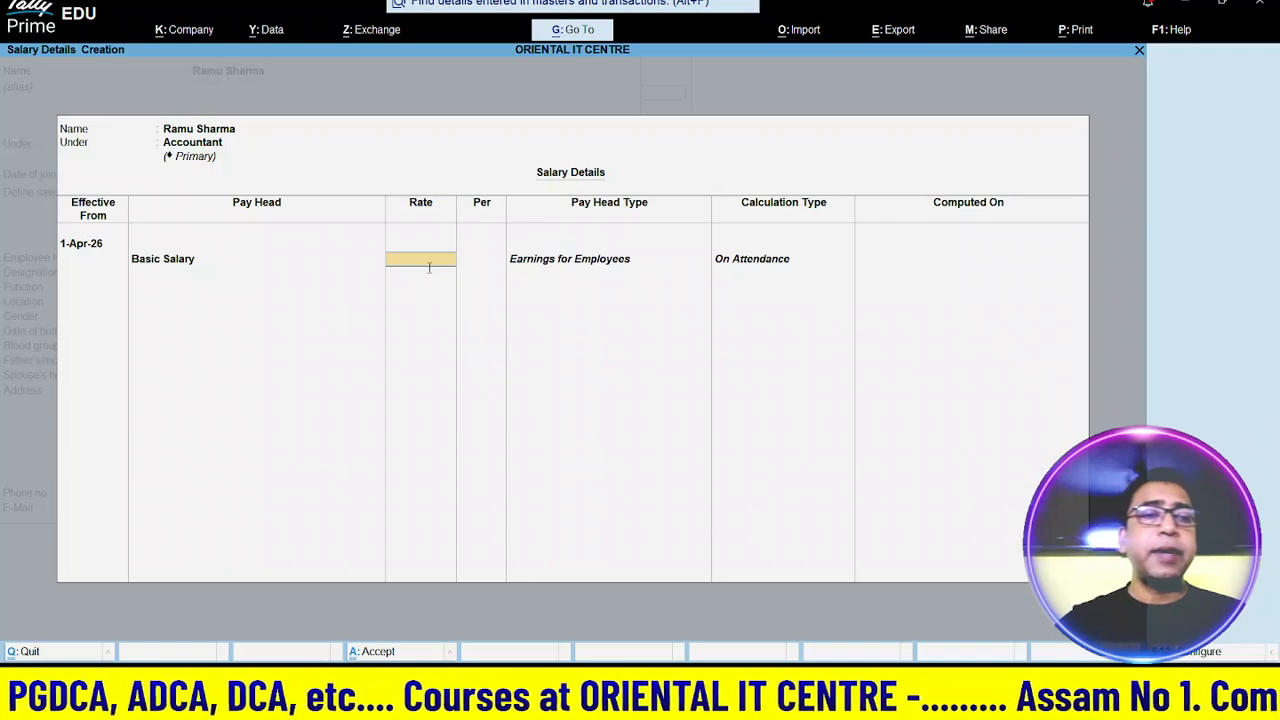
{"action": "type", "text": "8"}
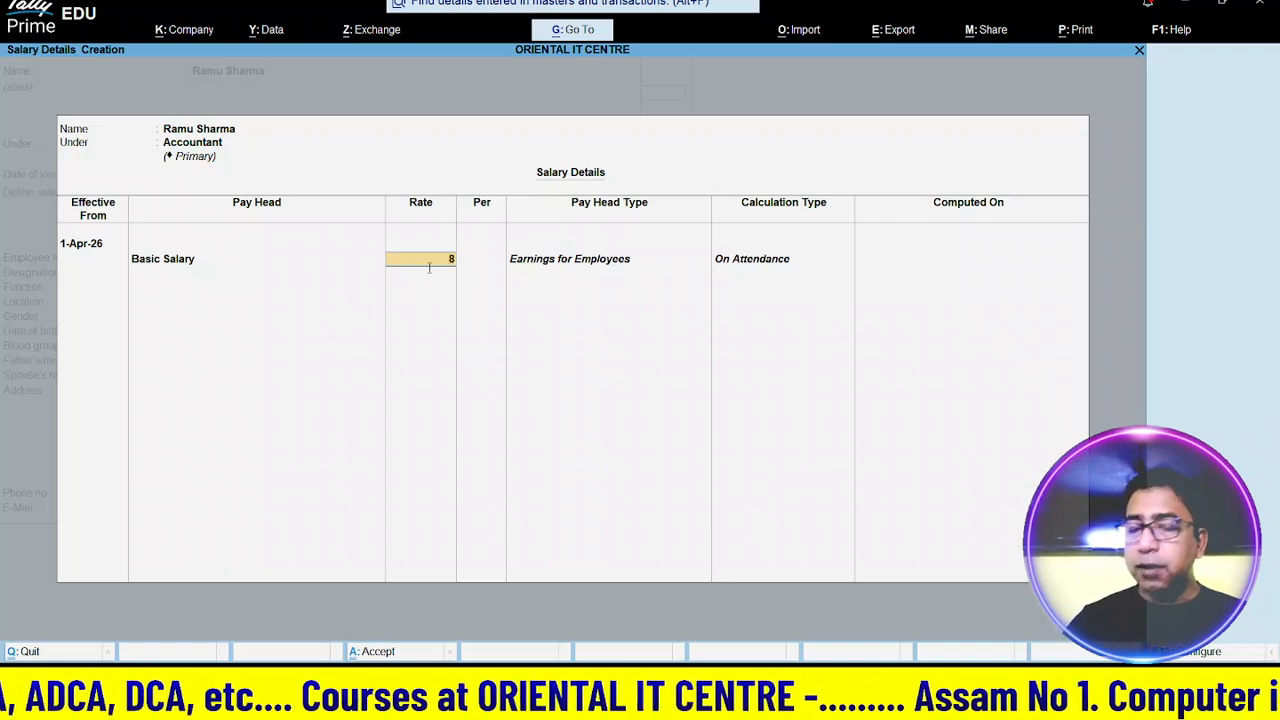
{"action": "type", "text": "400"}
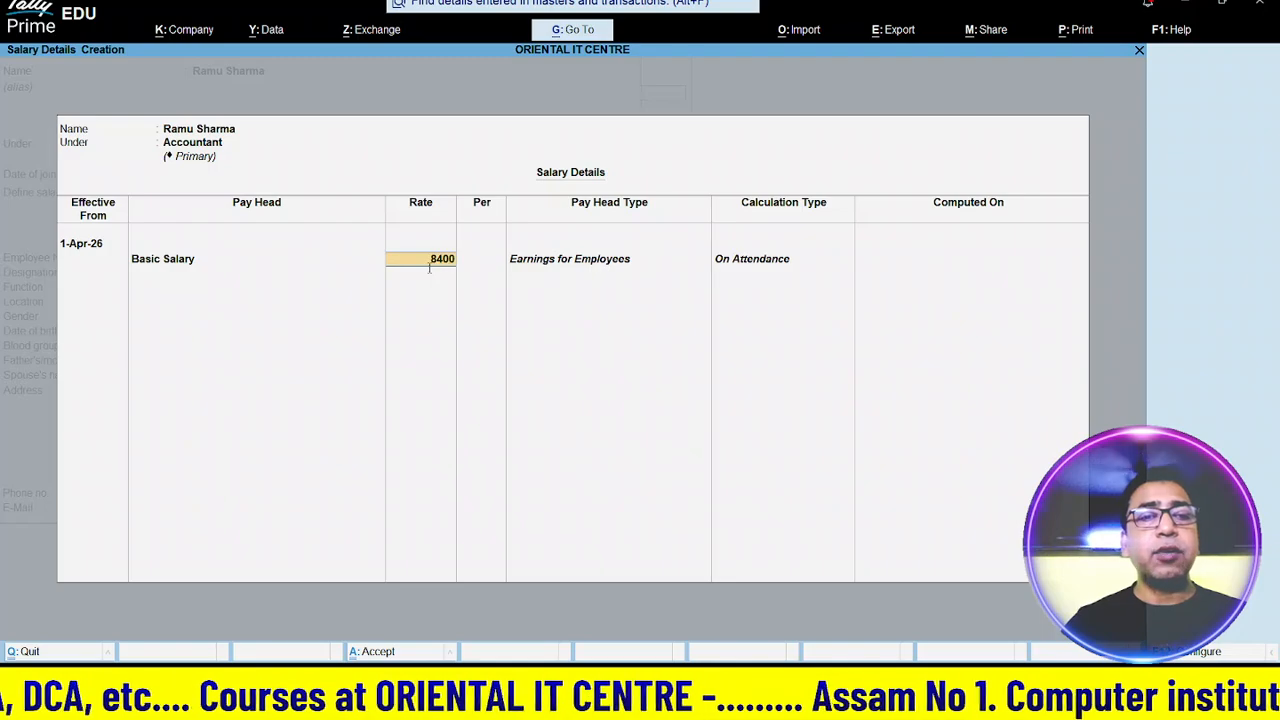
{"action": "key", "text": "Return"}
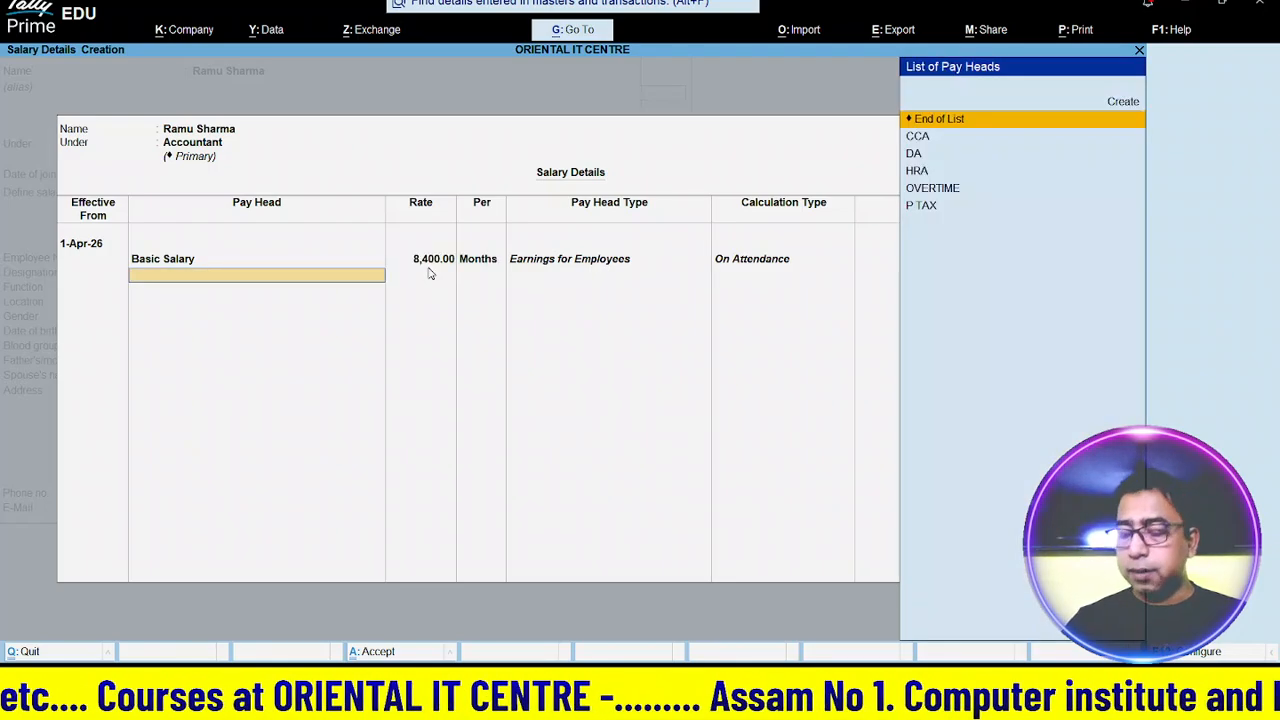
{"action": "key", "text": "Down"}
{"action": "key", "text": "Down"}
{"action": "key", "text": "Return"}
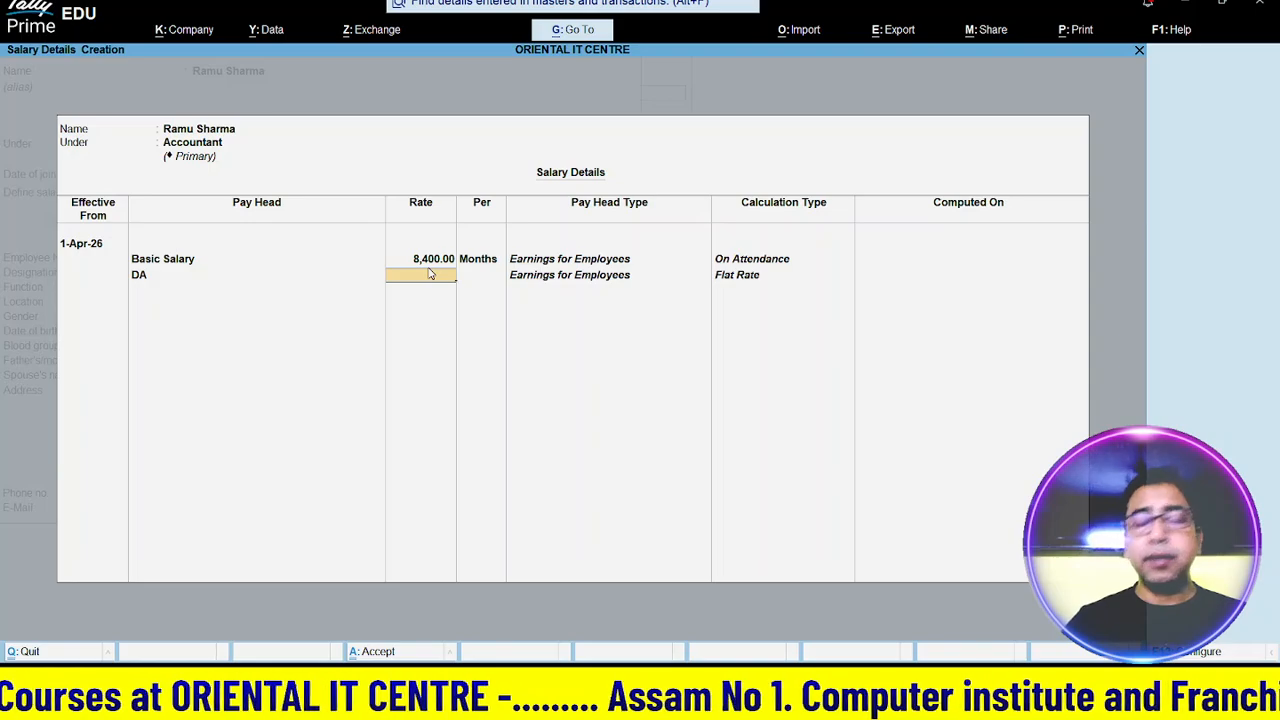
{"action": "type", "text": "3000"}
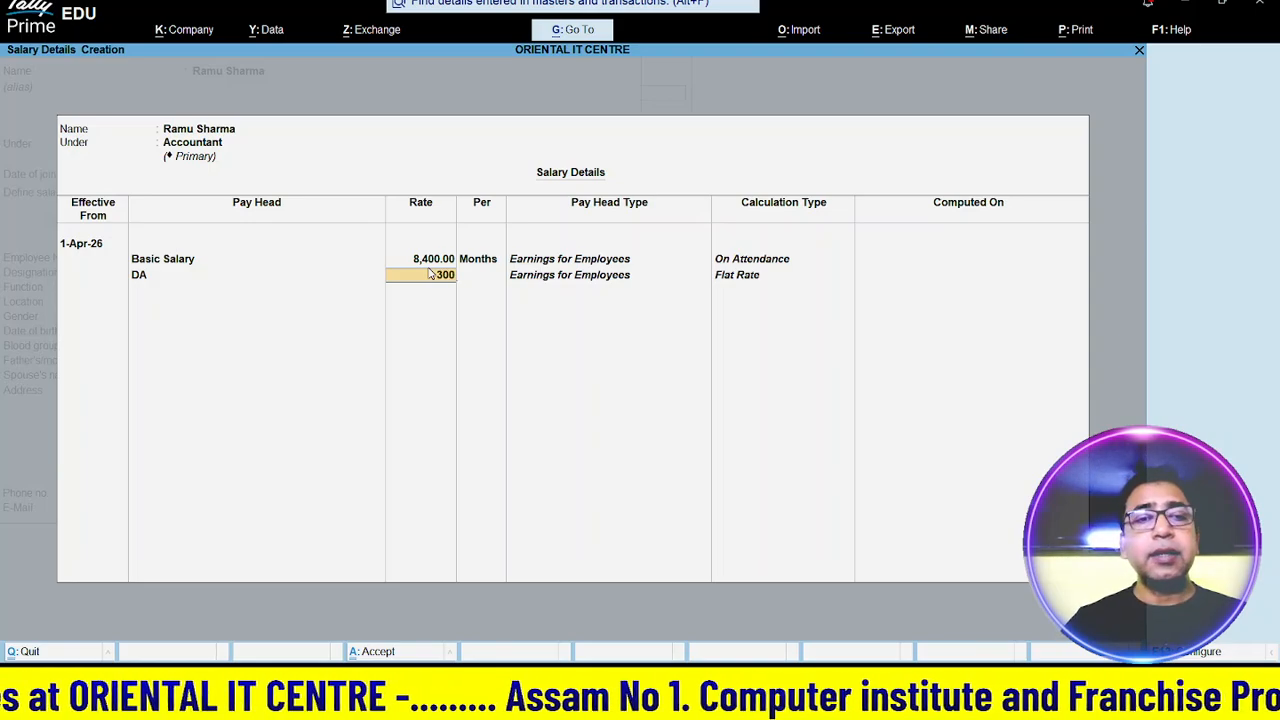
{"action": "key", "text": "Return"}
- Add HRA and CCA at 1,500 to the salary details
{"action": "key", "text": "Down"}
{"action": "key", "text": "Down"}
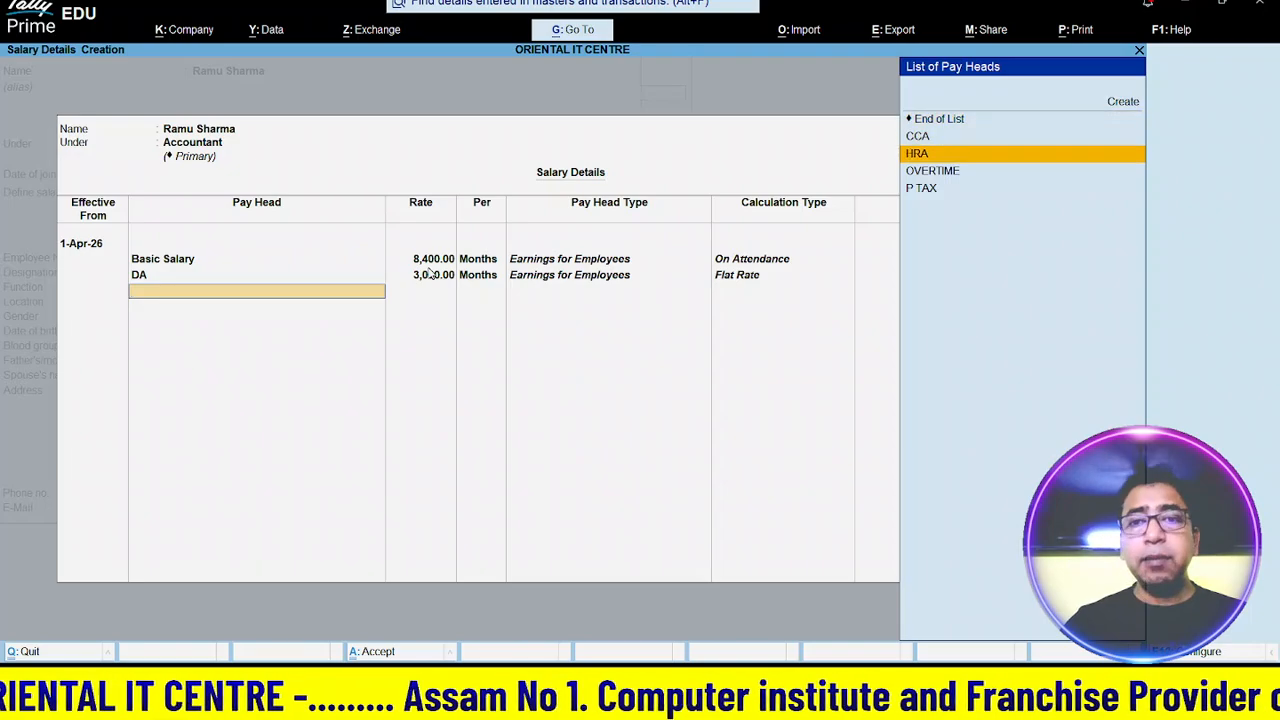
{"action": "key", "text": "Return"}
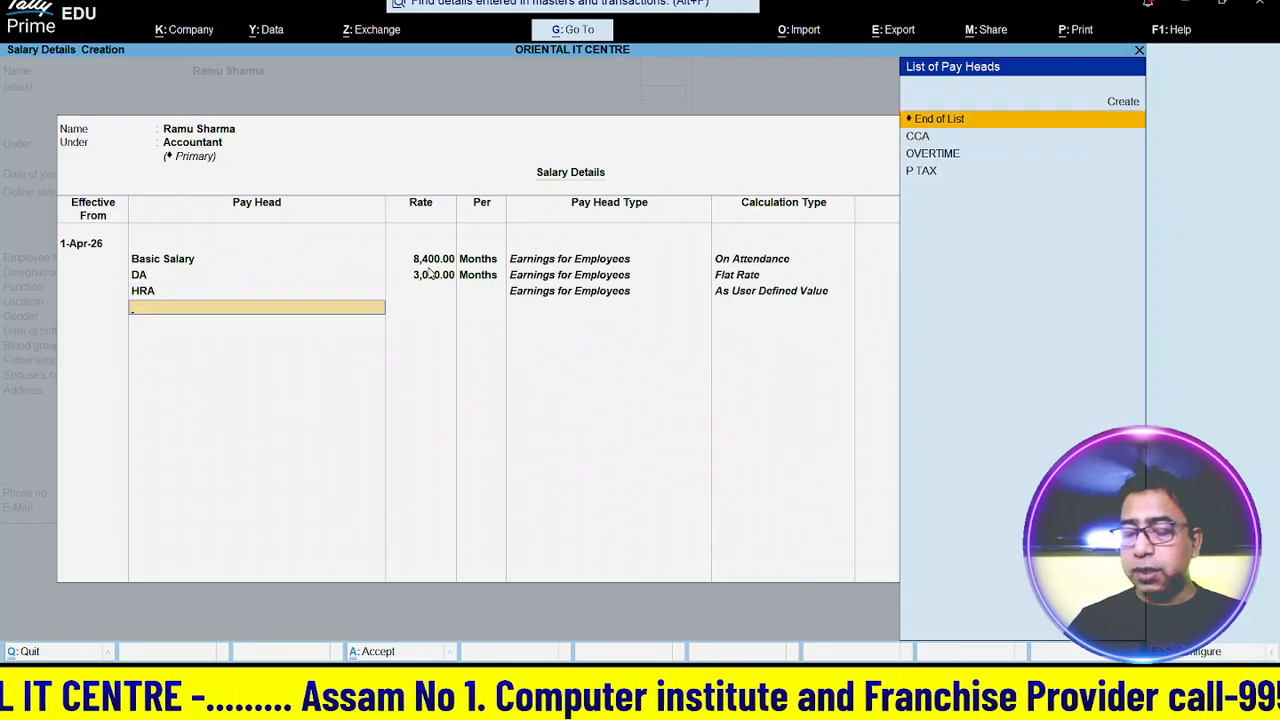
{"action": "key", "text": "Up"}
{"action": "key", "text": "Return"}
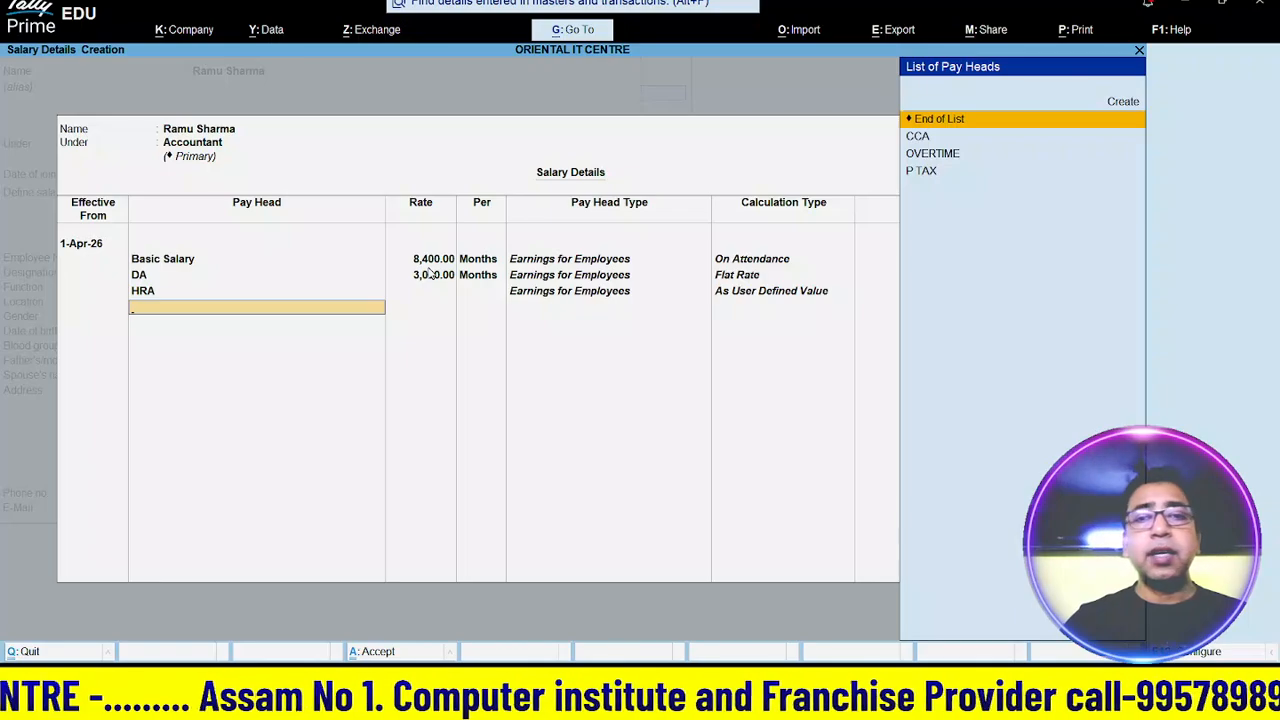
{"action": "key", "text": "Down"}
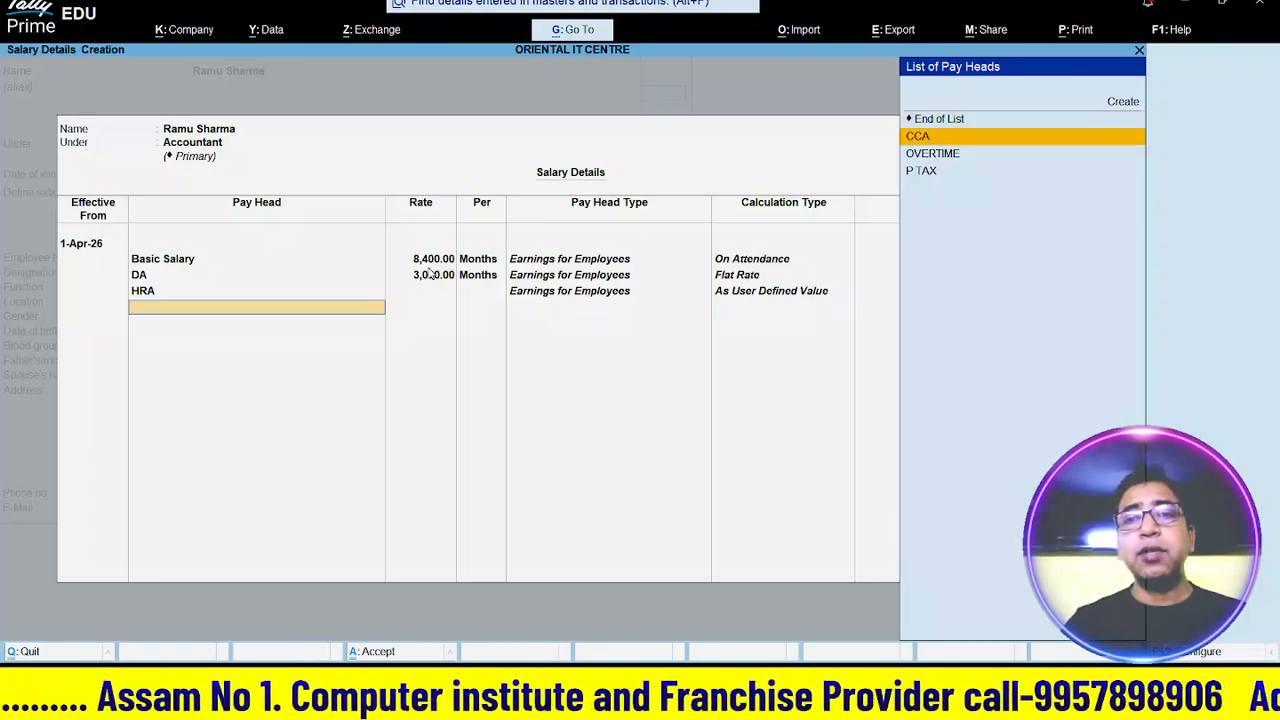
{"action": "key", "text": "Return"}
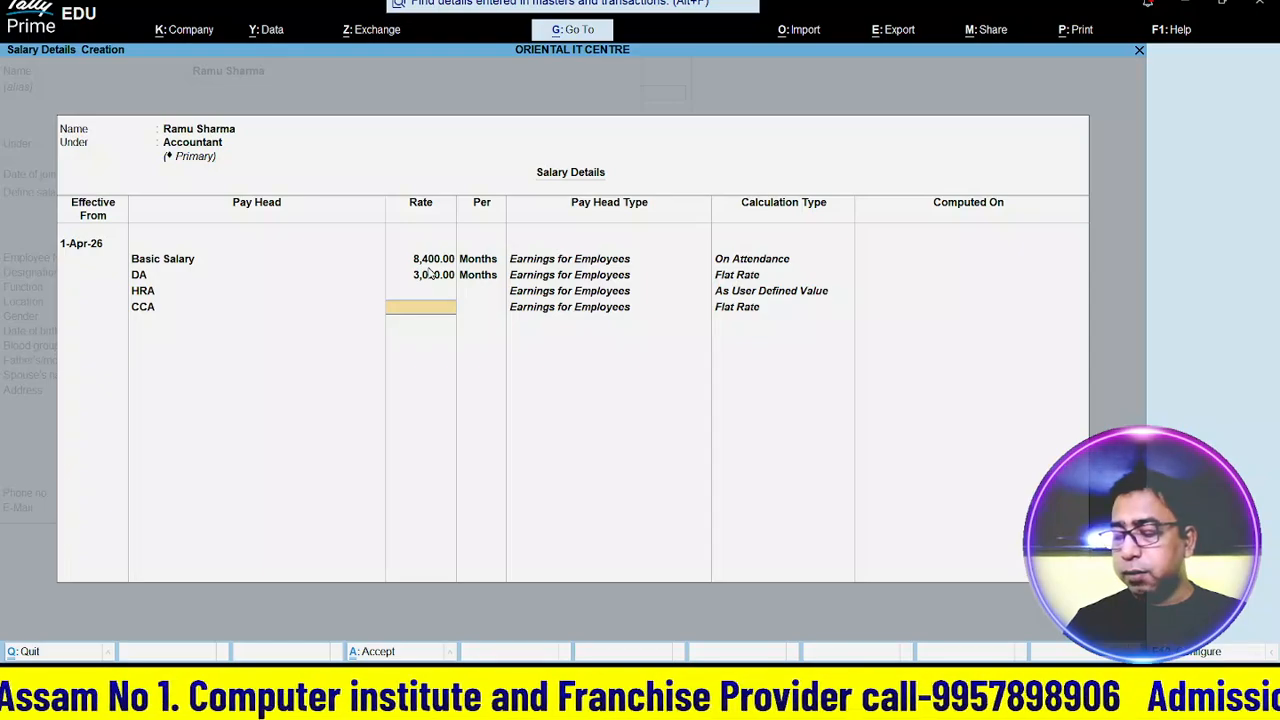
{"action": "type", "text": "1500"}
{"action": "key", "text": "Return"}
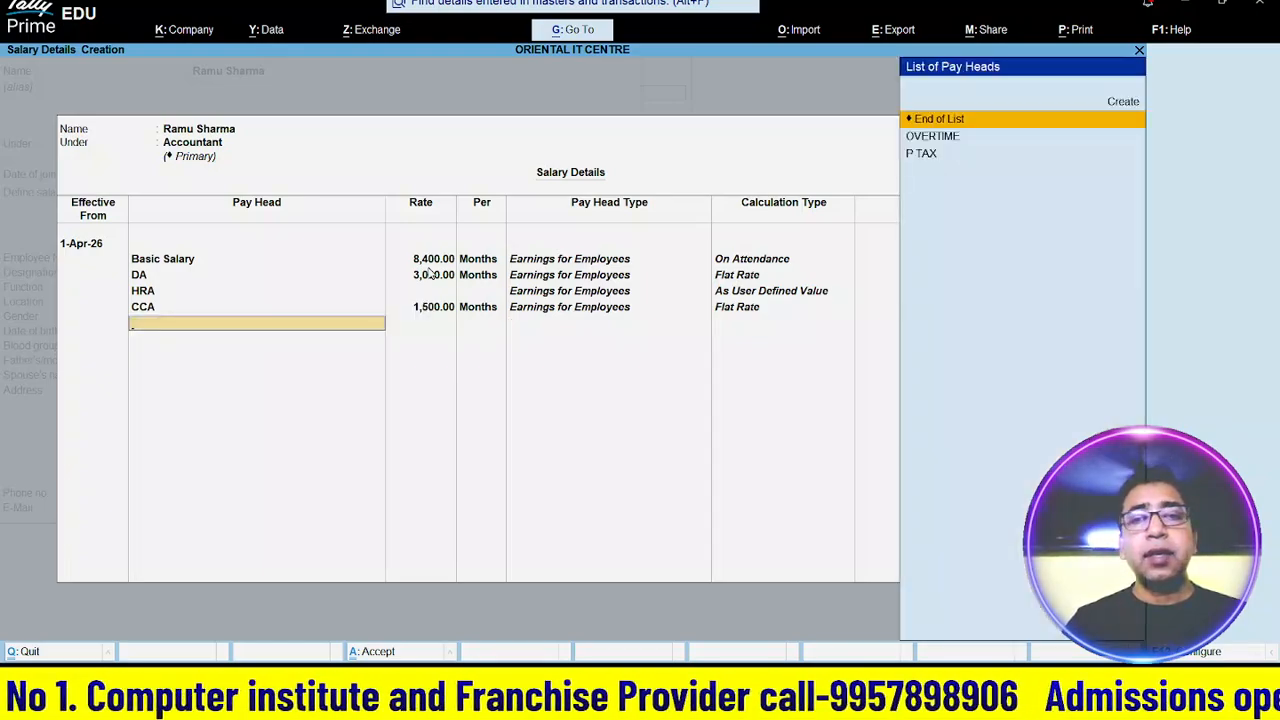
- Add OVERTIME at 100 per hour and P TAX, then close the salary details
{"action": "key", "text": "Down"}
{"action": "key", "text": "Return"}
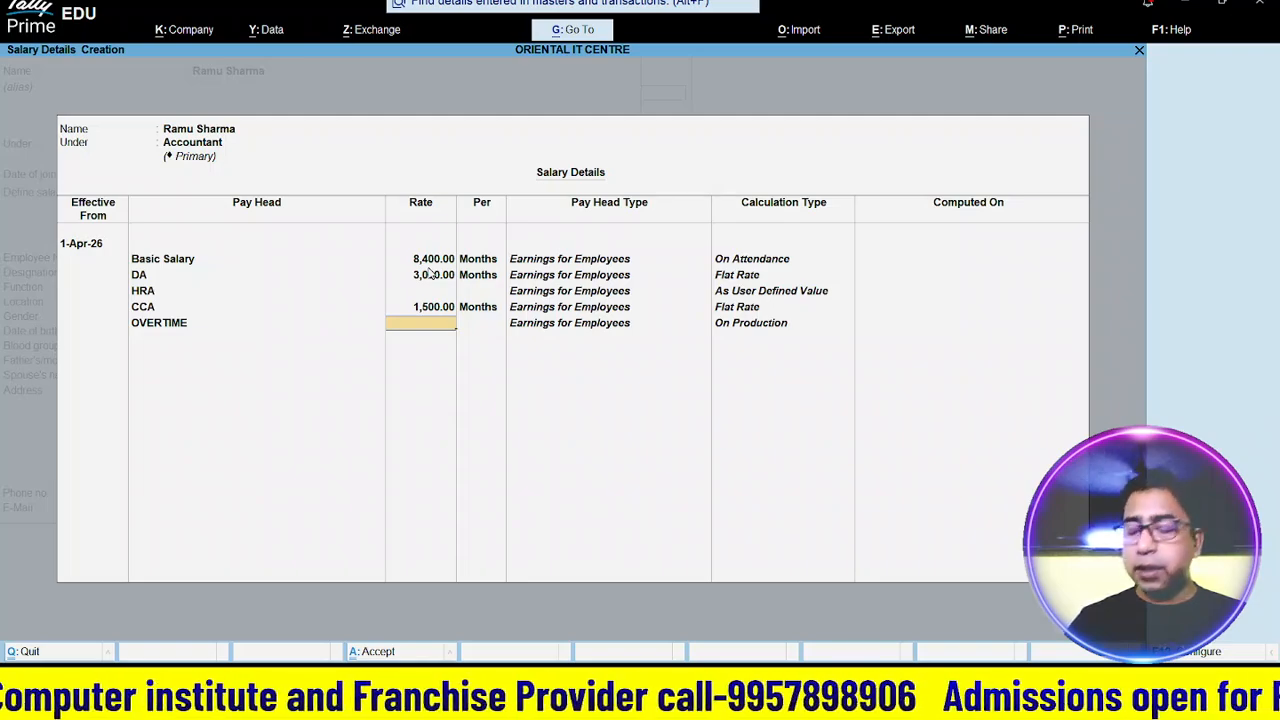
{"action": "type", "text": "100"}
{"action": "key", "text": "Return"}
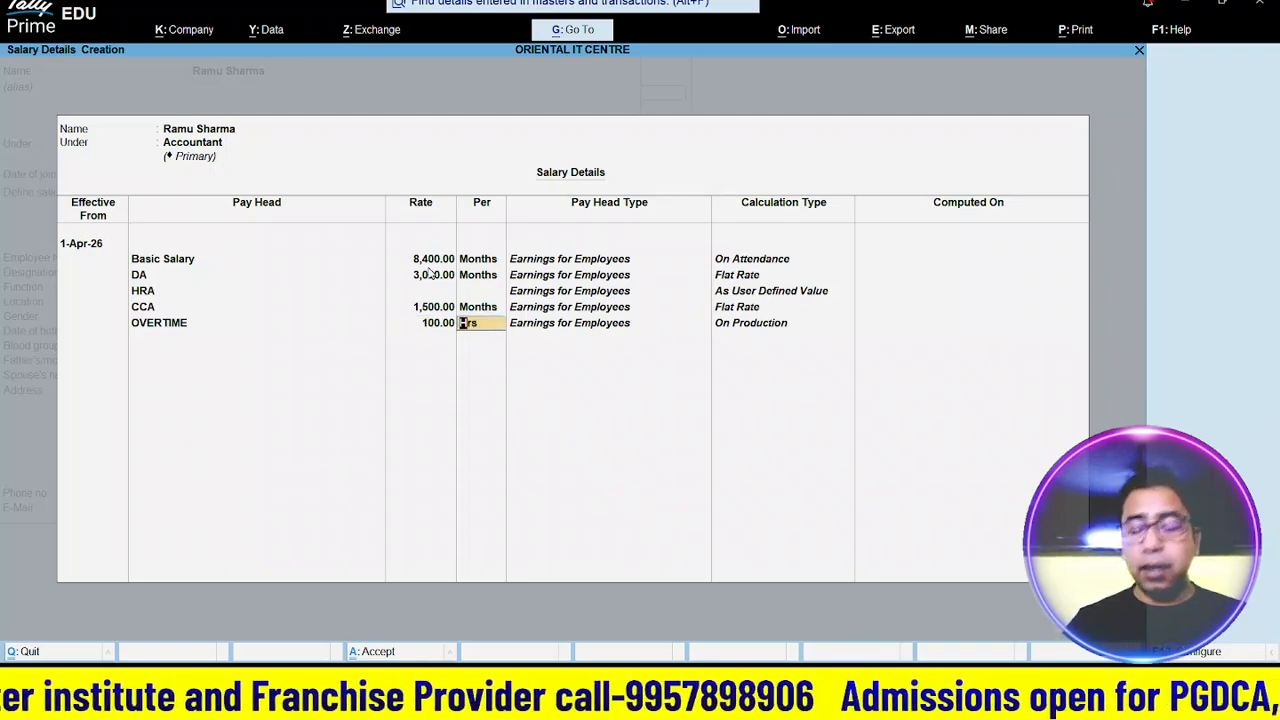
{"action": "key", "text": "Return"}
{"action": "key", "text": "Down"}
{"action": "key", "text": "Return"}
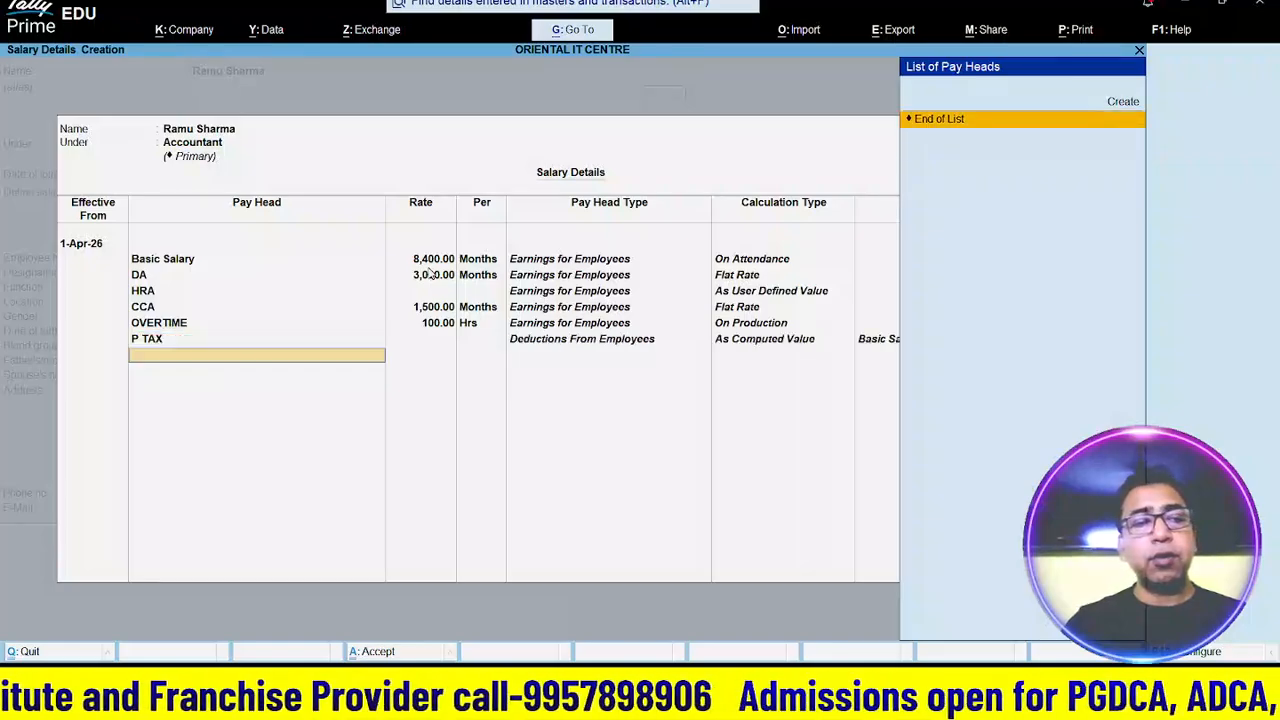
{"action": "key", "text": "Return"}
{"action": "key", "text": "Return"}
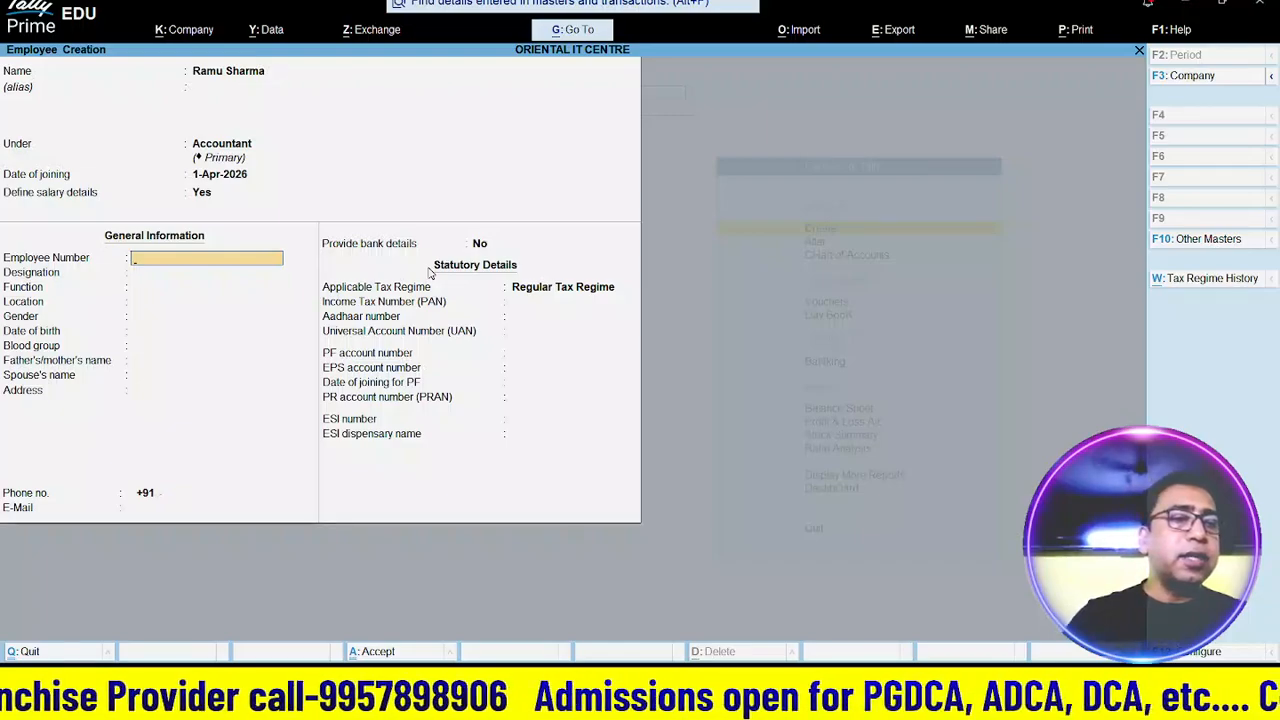
- Enter employee number Emp/001, designation Accountant, function Acountancy and location Main Location
{"action": "type", "text": "E"}
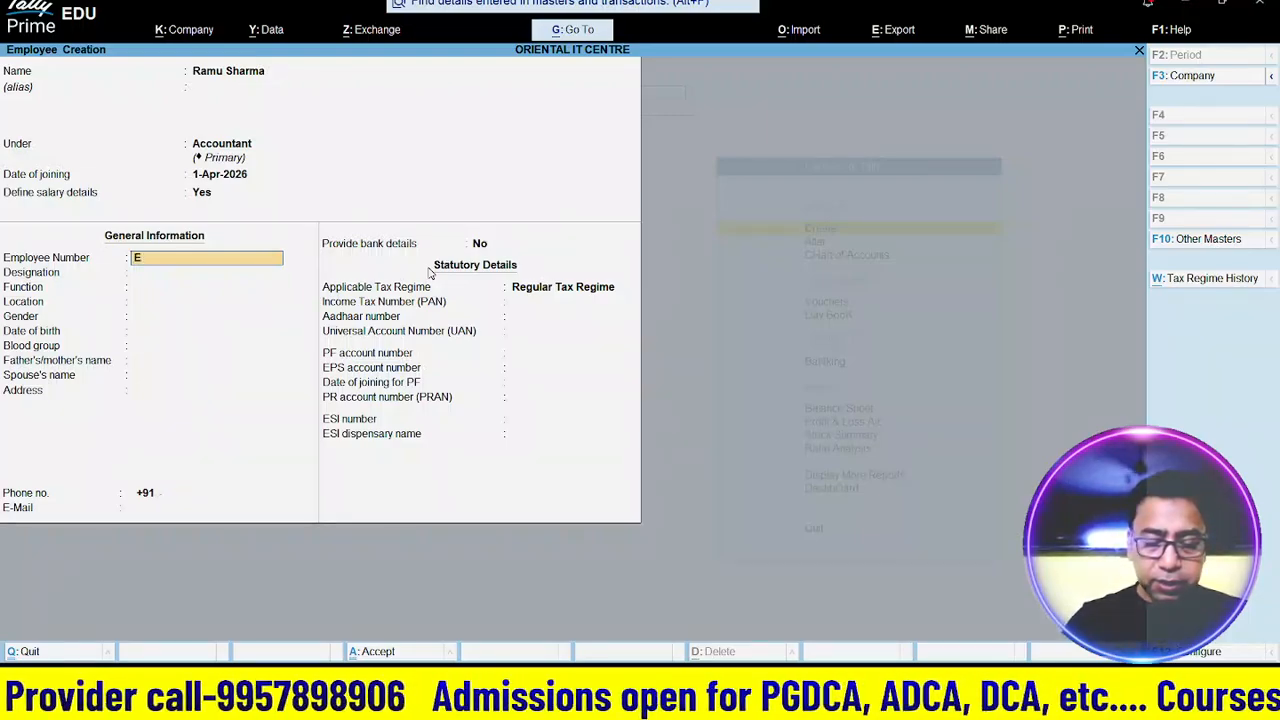
{"action": "type", "text": "mp/001"}
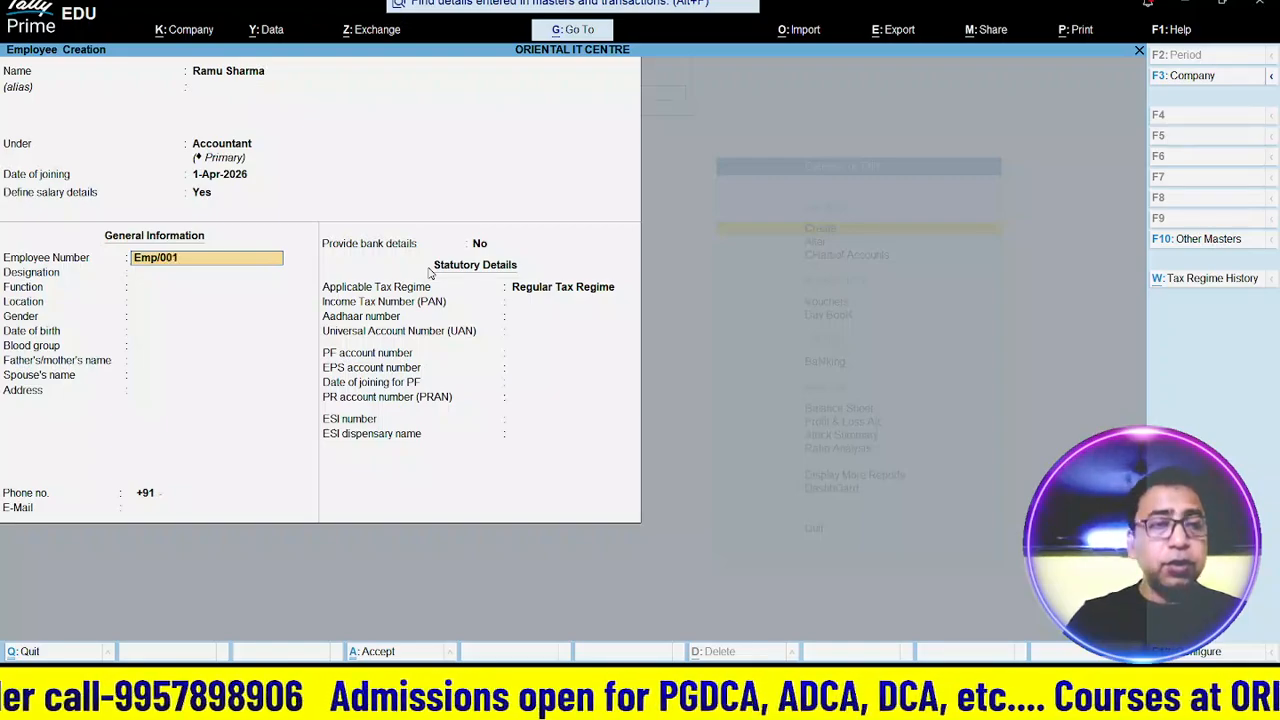
{"action": "key", "text": "Return"}
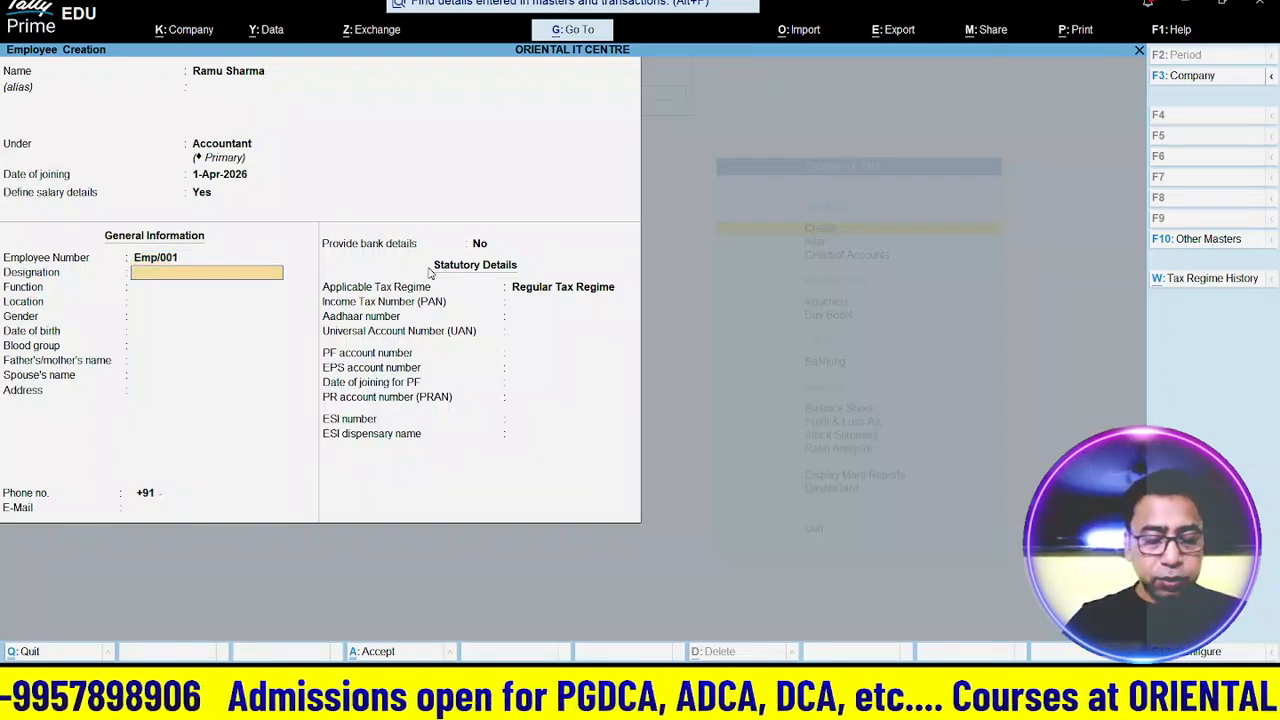
{"action": "type", "text": "Account"}
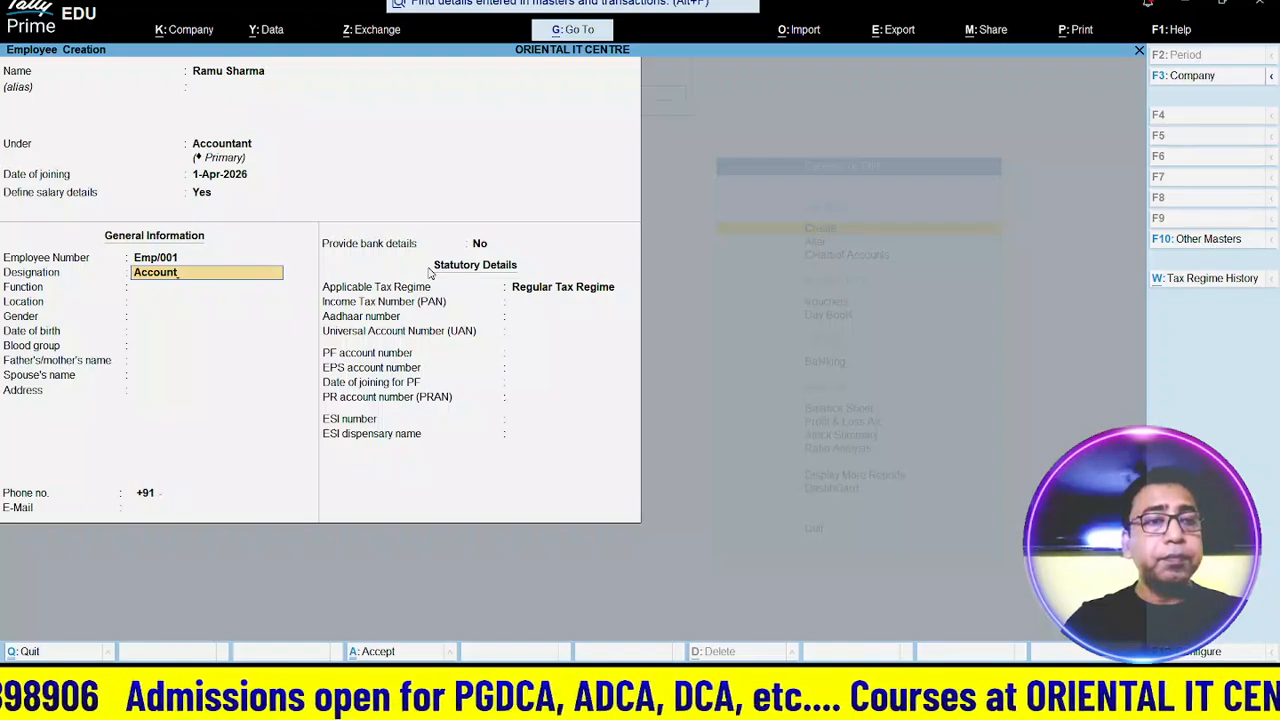
{"action": "type", "text": "ant"}
{"action": "key", "text": "Return"}
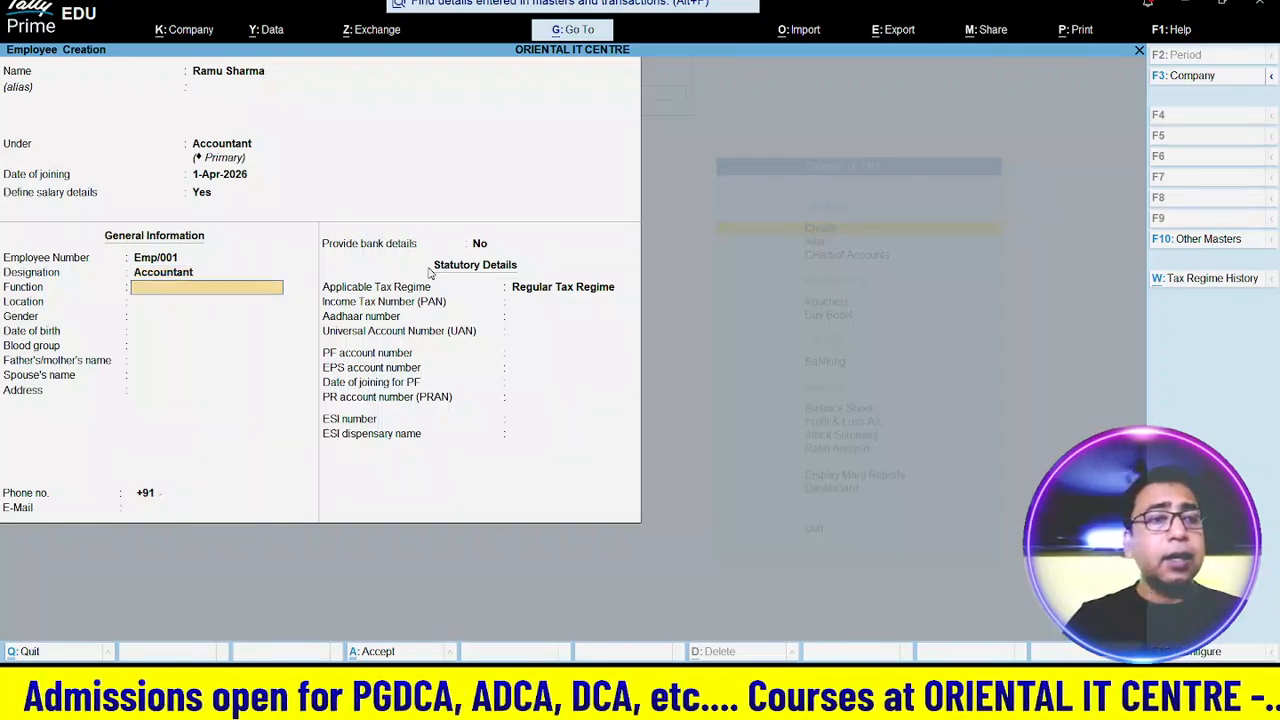
{"action": "type", "text": "Ac"}
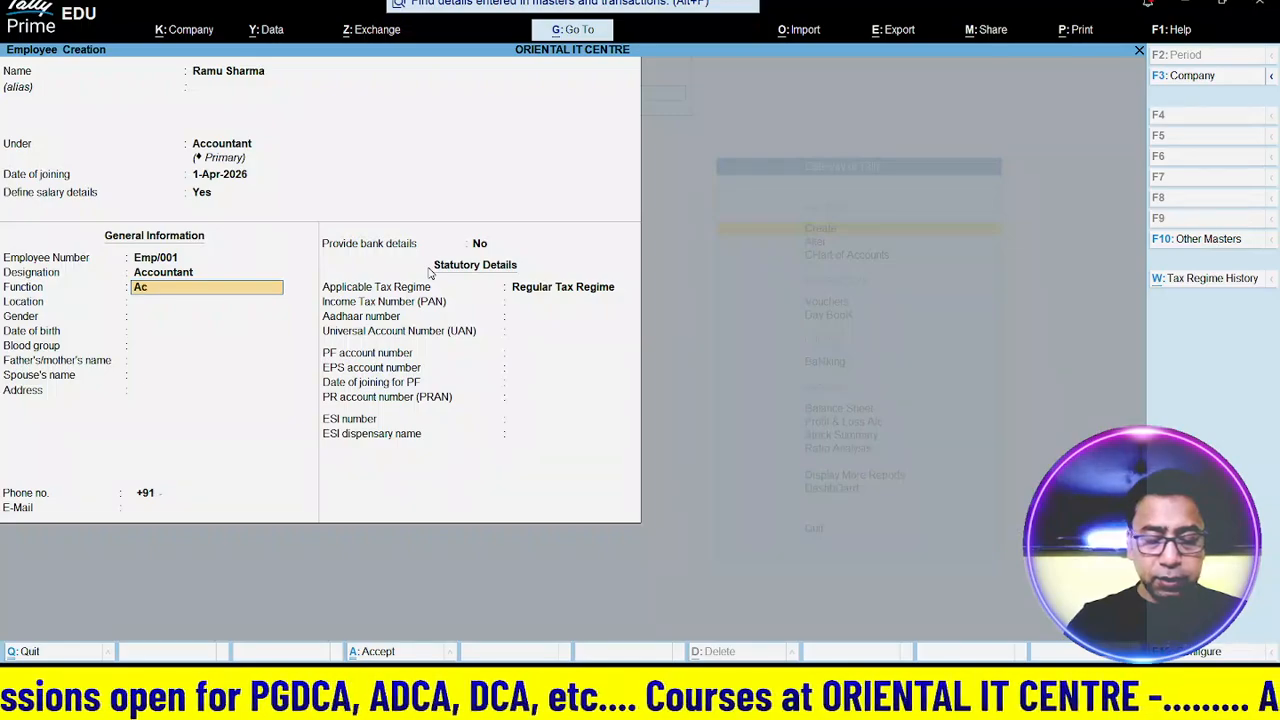
{"action": "type", "text": "ountancy"}
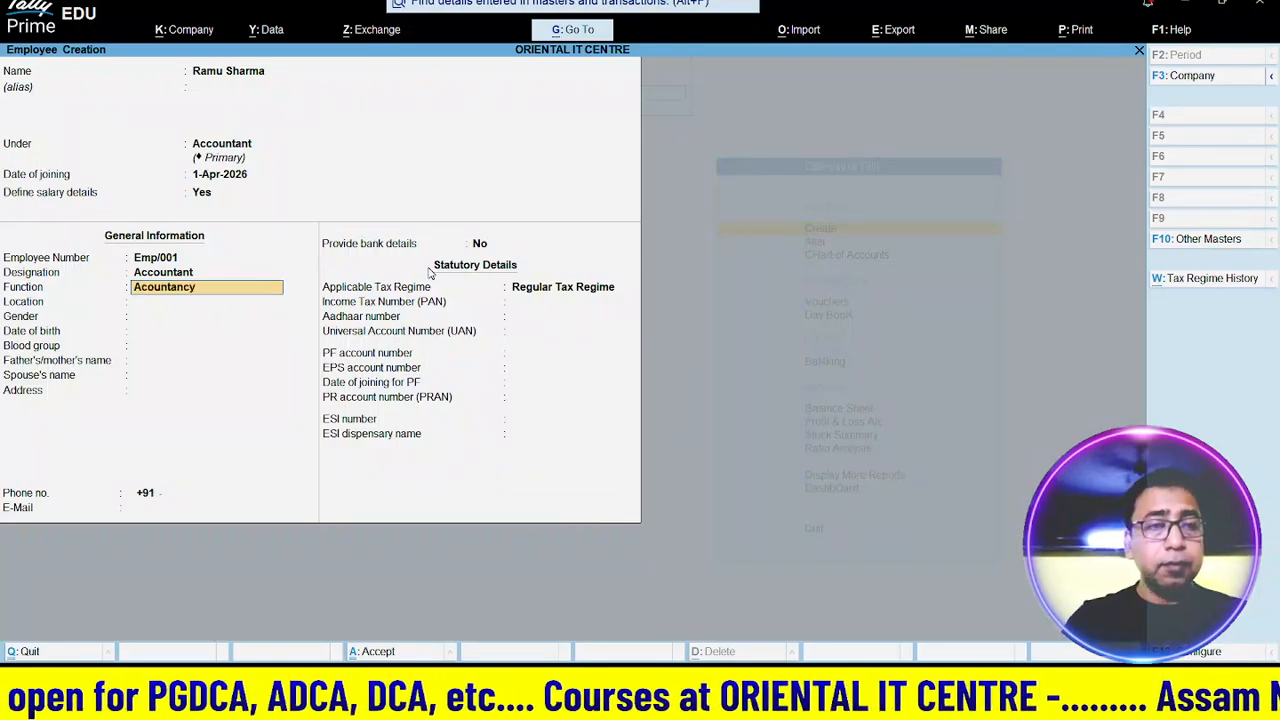
{"action": "key", "text": "Return"}
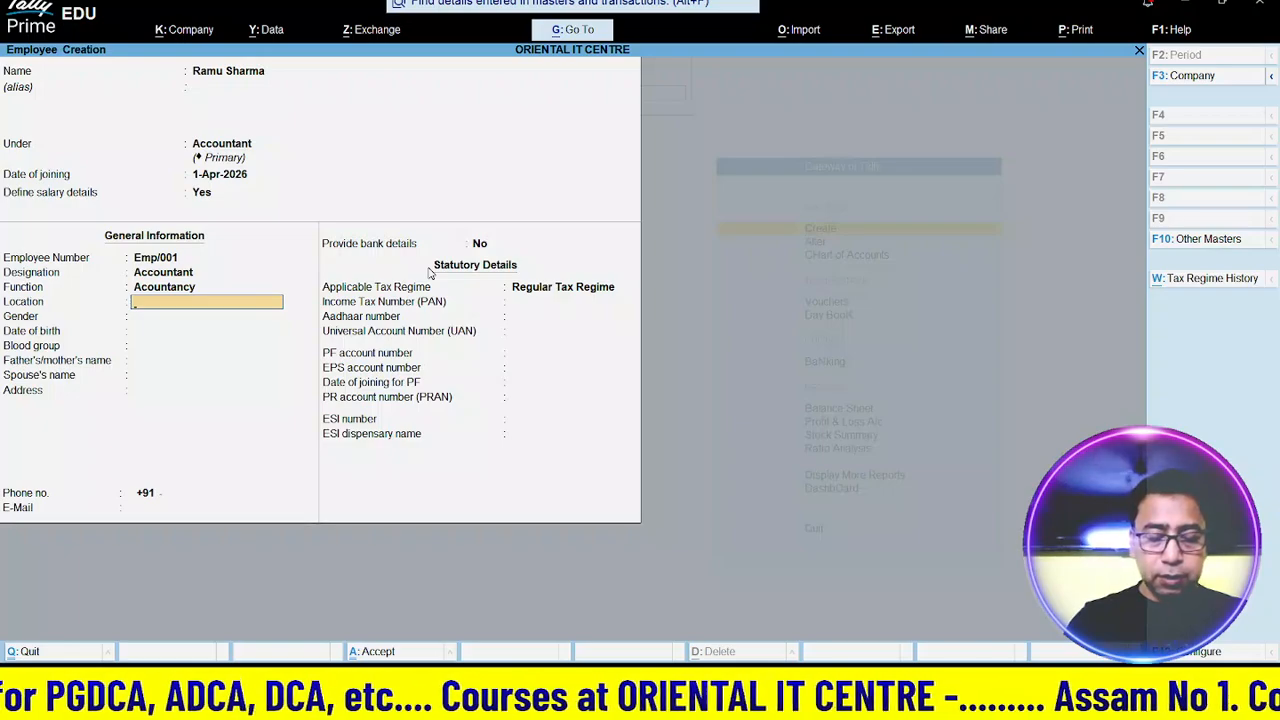
{"action": "type", "text": "Main Location"}
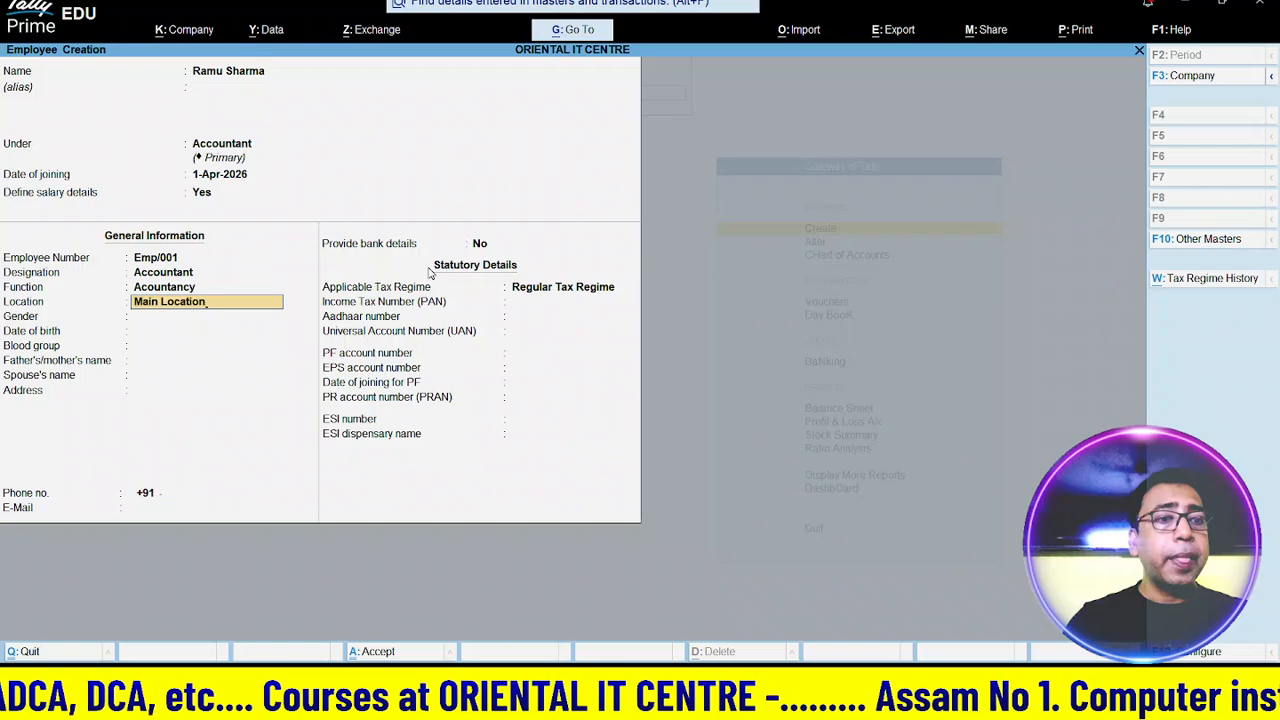
{"action": "key", "text": "Return"}
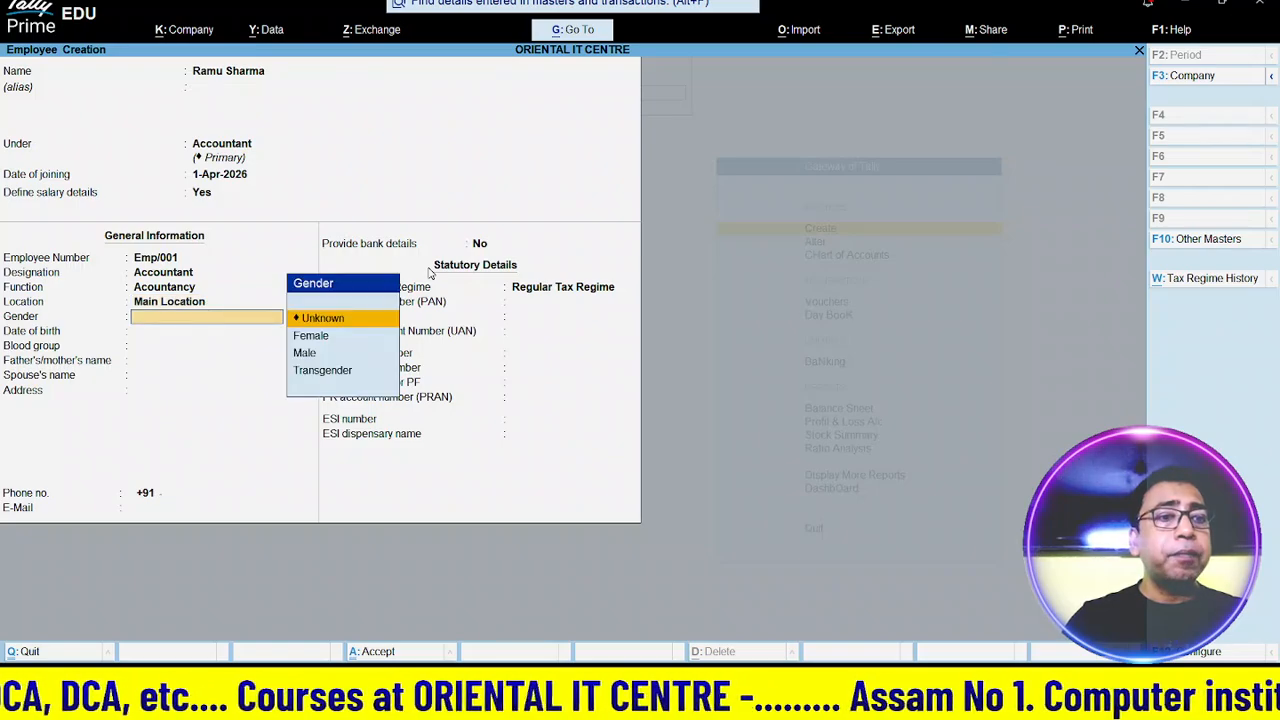
- Set gender Male, date of birth 1-Apr-2026 and blood group A1B Negative
{"action": "key", "text": "Down"}
{"action": "key", "text": "Down"}
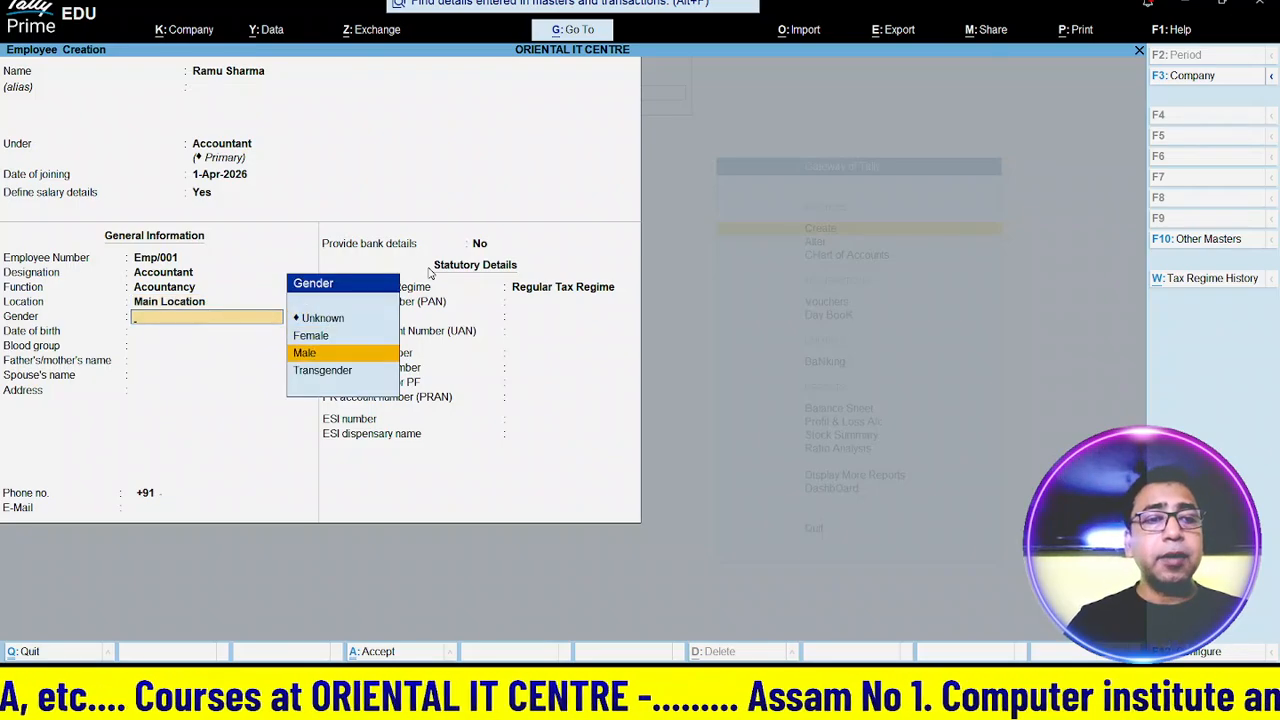
{"action": "key", "text": "Return"}
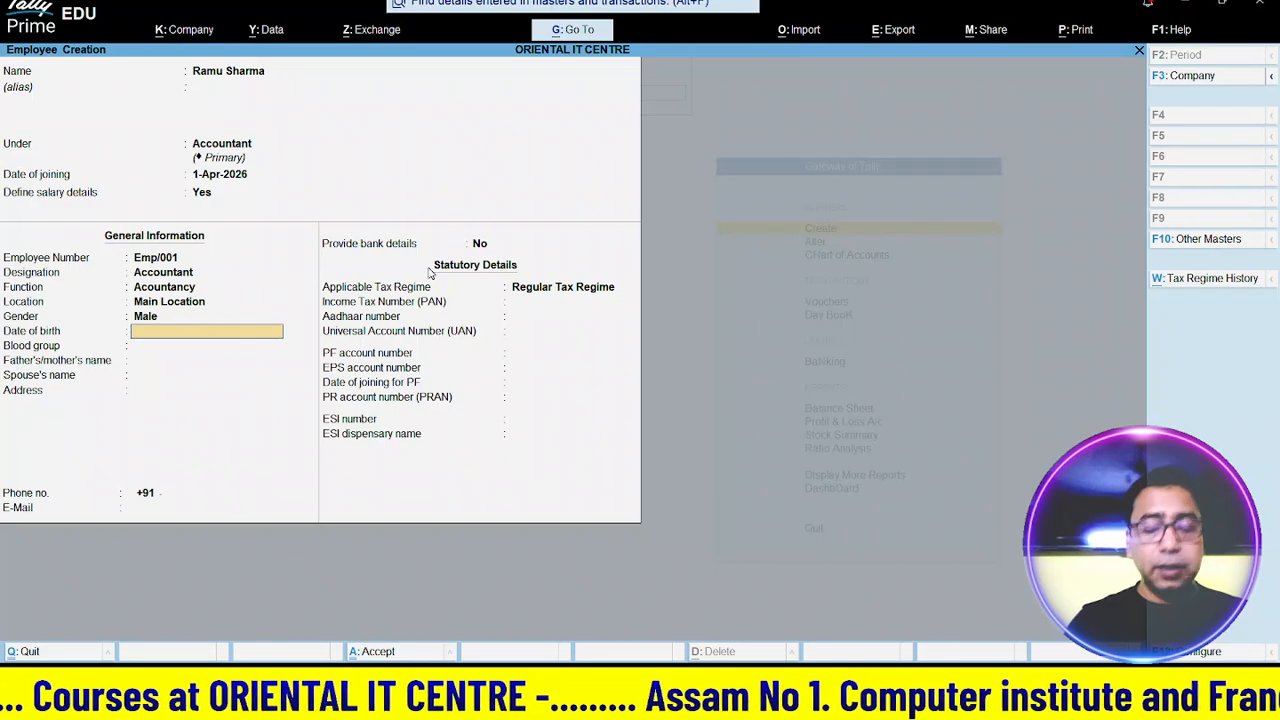
{"action": "type", "text": "1"}
{"action": "key", "text": "Return"}
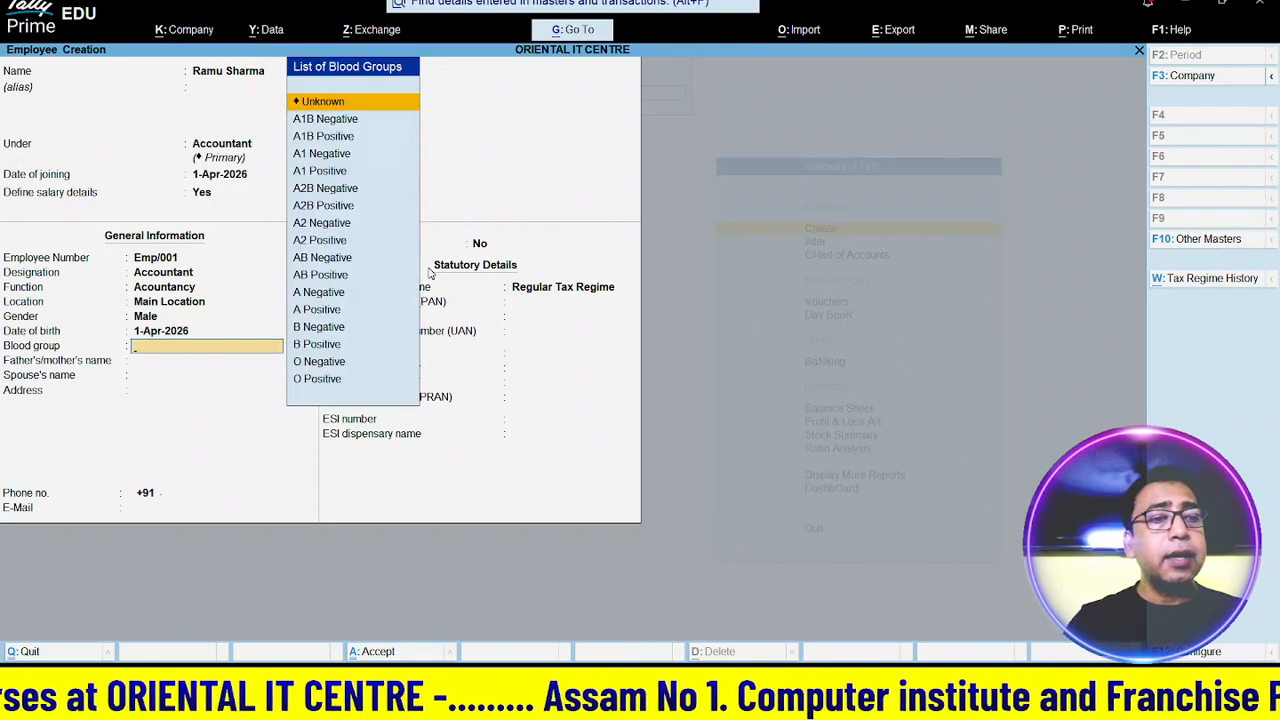
{"action": "key", "text": "Down"}
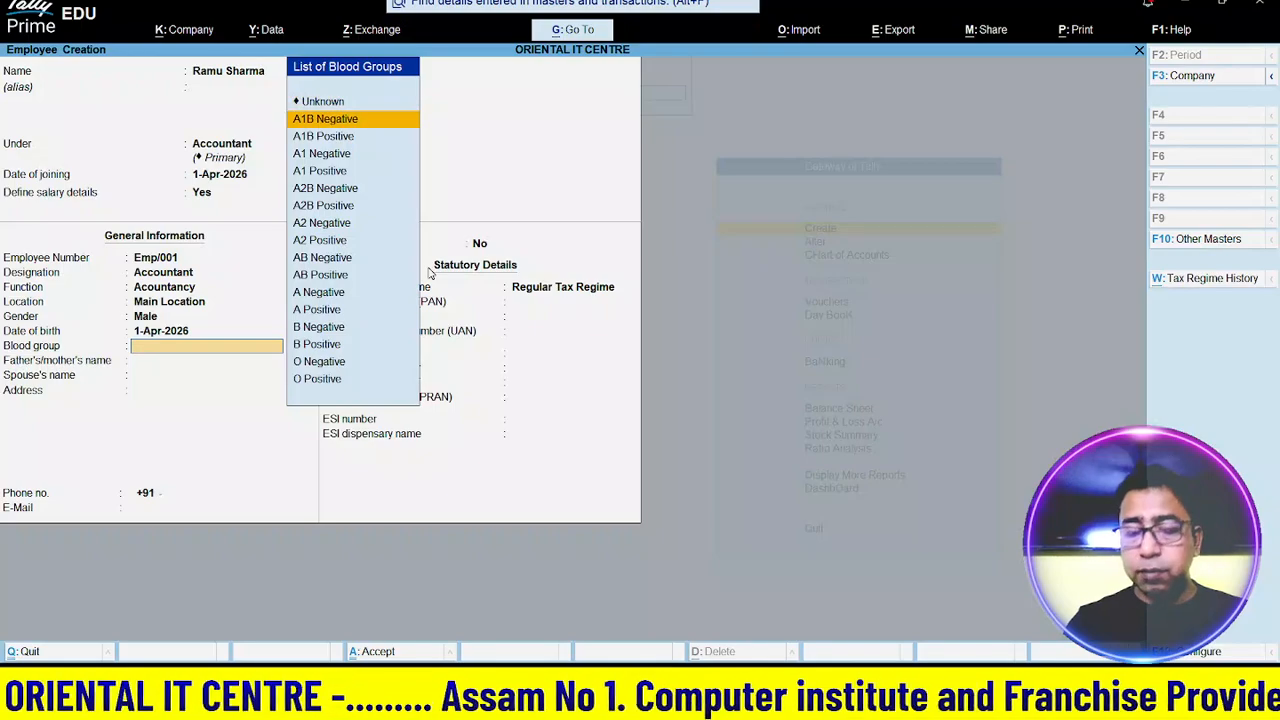
{"action": "key", "text": "Return"}
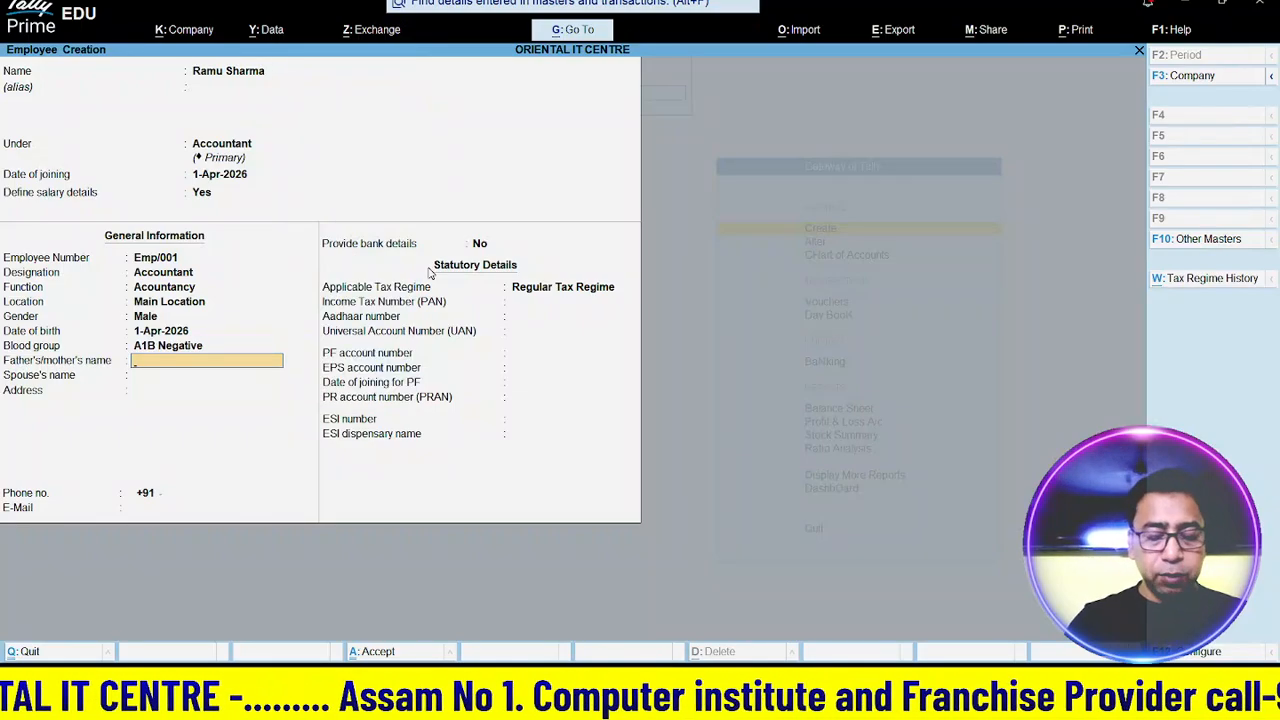
- Fill in the parent's name, address and phone number, leaving spouse and e-mail empty
{"action": "type", "text": "Raju"}
{"action": "key", "text": "Return"}
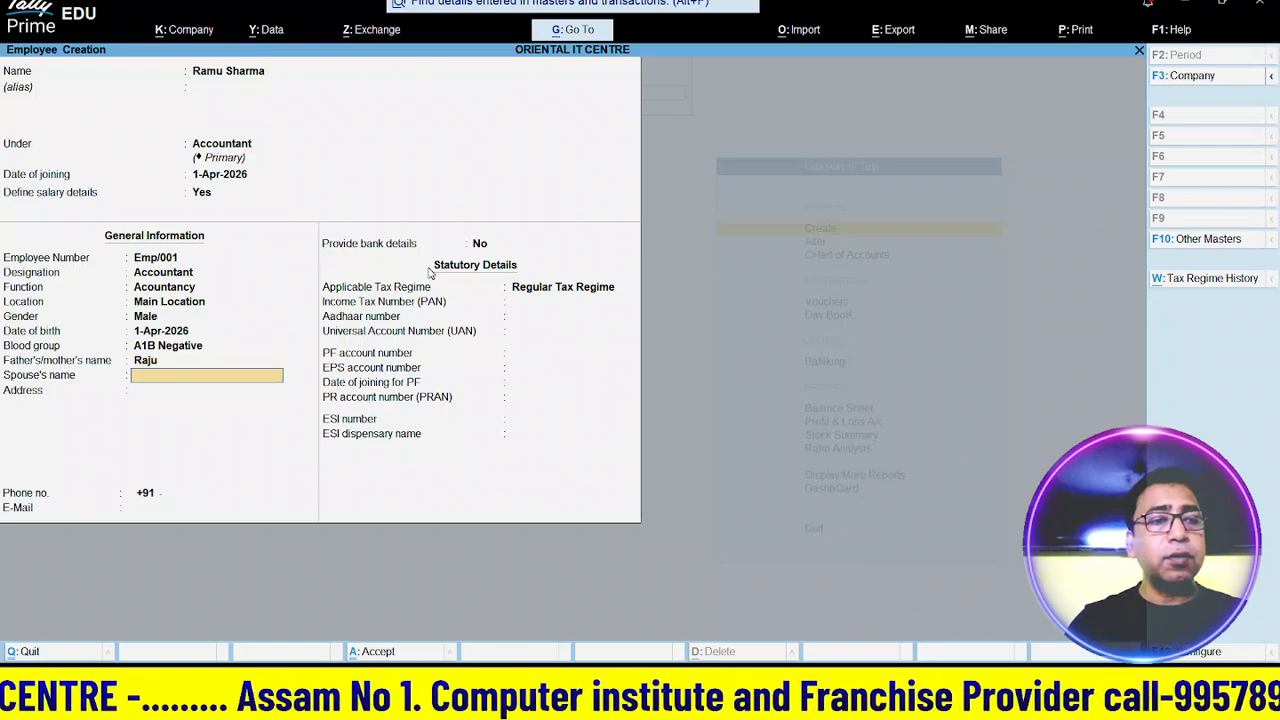
{"action": "key", "text": "Return"}
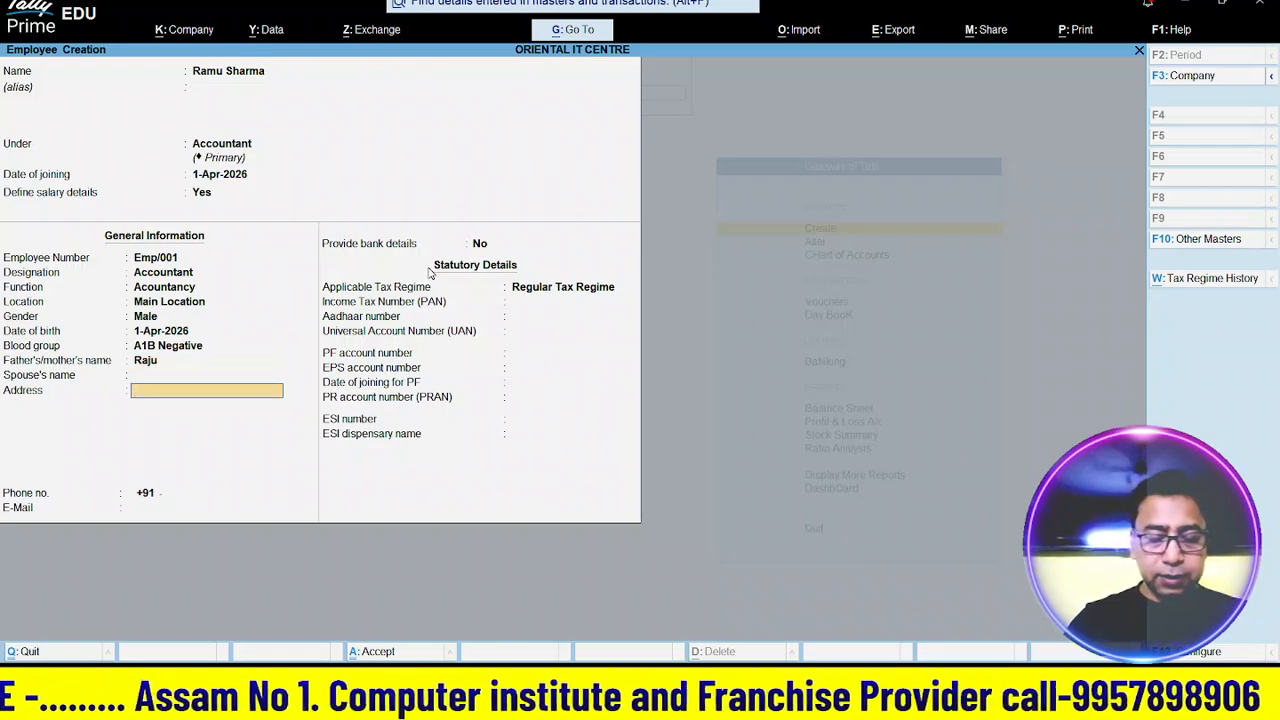
{"action": "type", "text": "Guwha"}
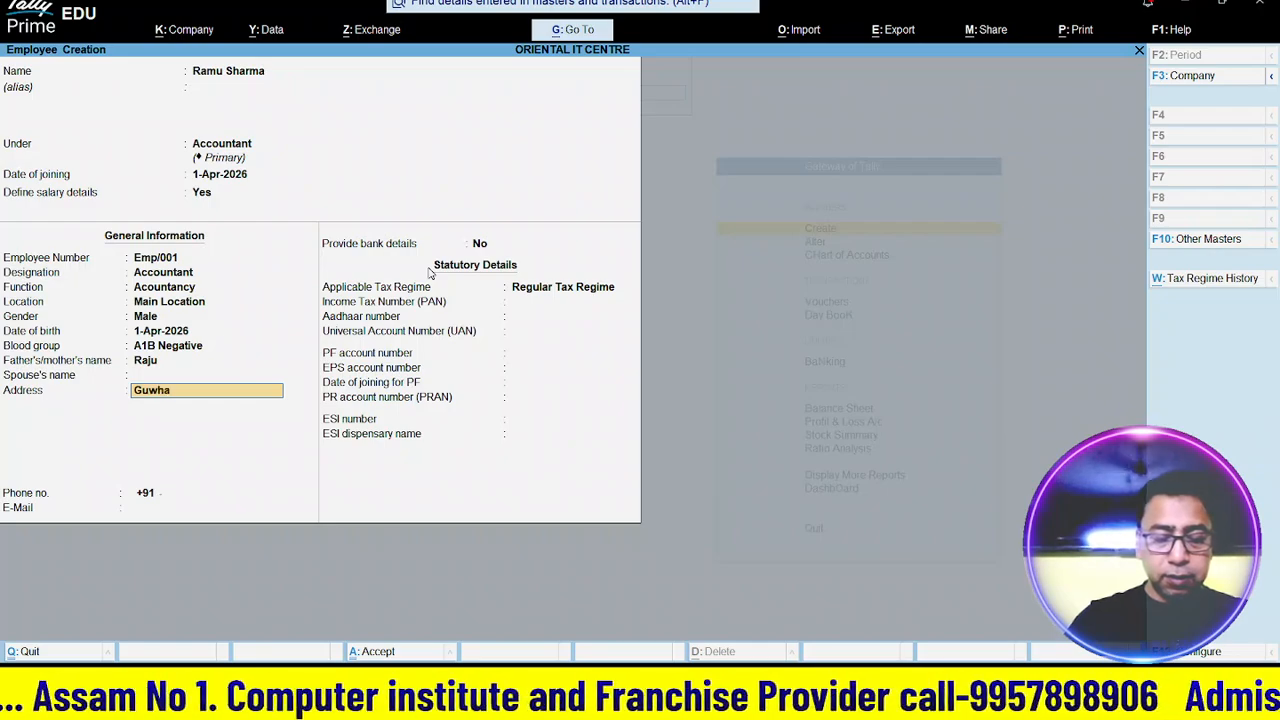
{"action": "type", "text": "ti a"}
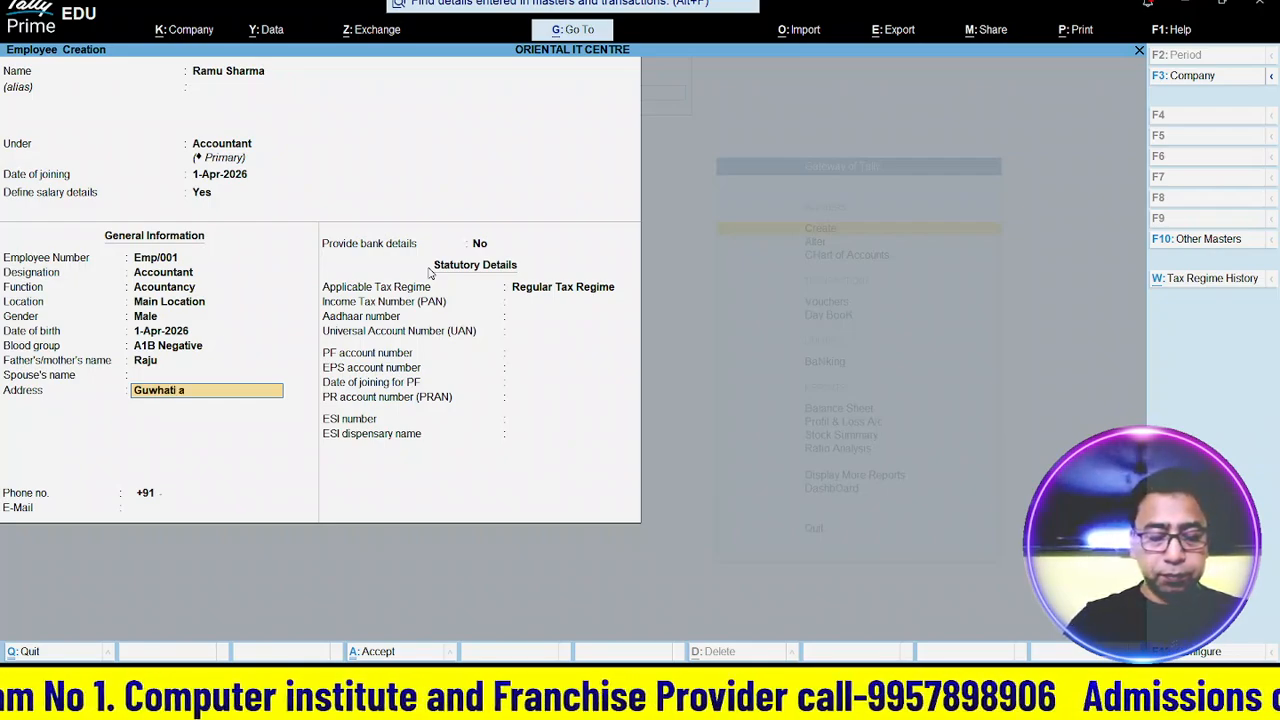
{"action": "type", "text": "ssam"}
{"action": "key", "text": "Return"}
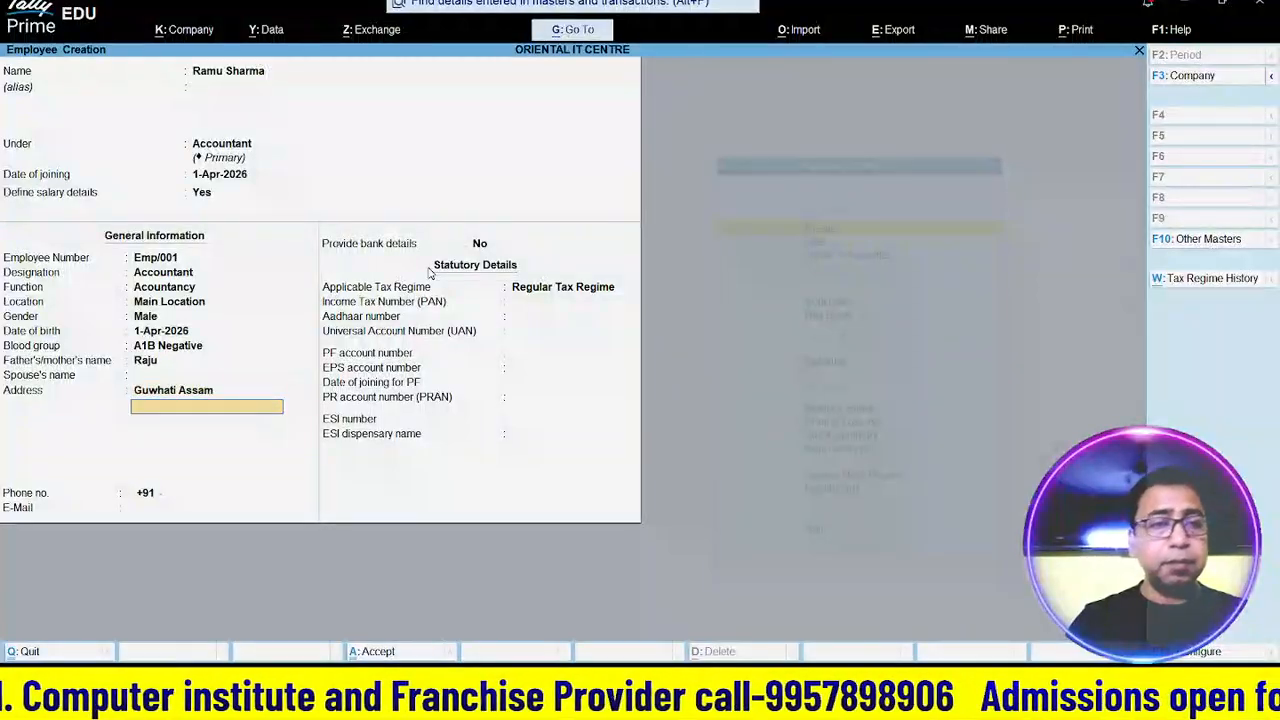
{"action": "key", "text": "Return"}
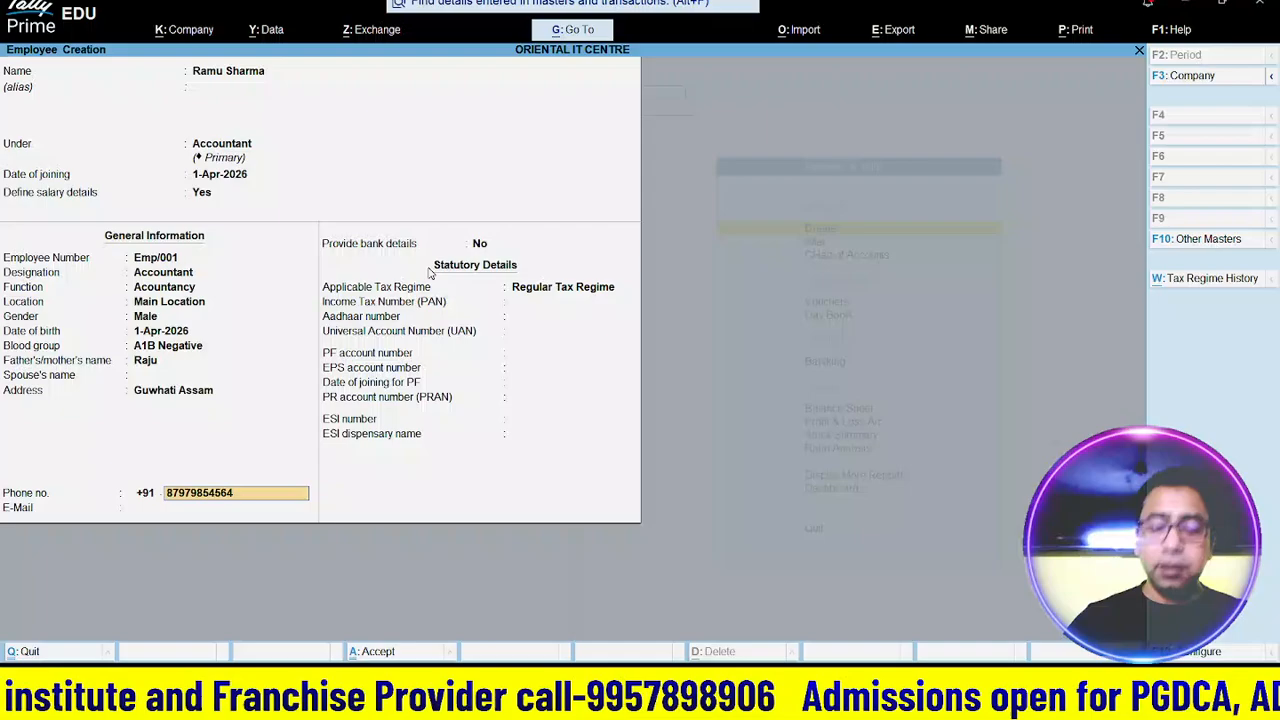
{"action": "key", "text": "Return"}
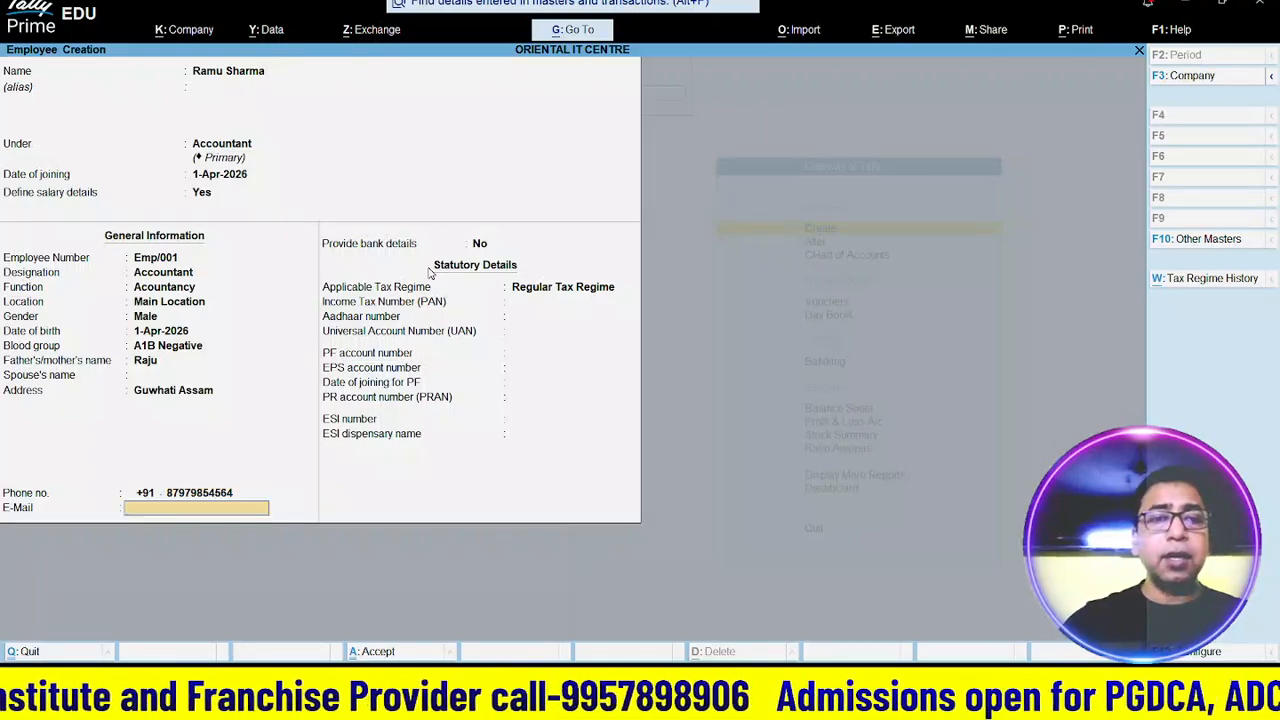
{"action": "key", "text": "Return"}
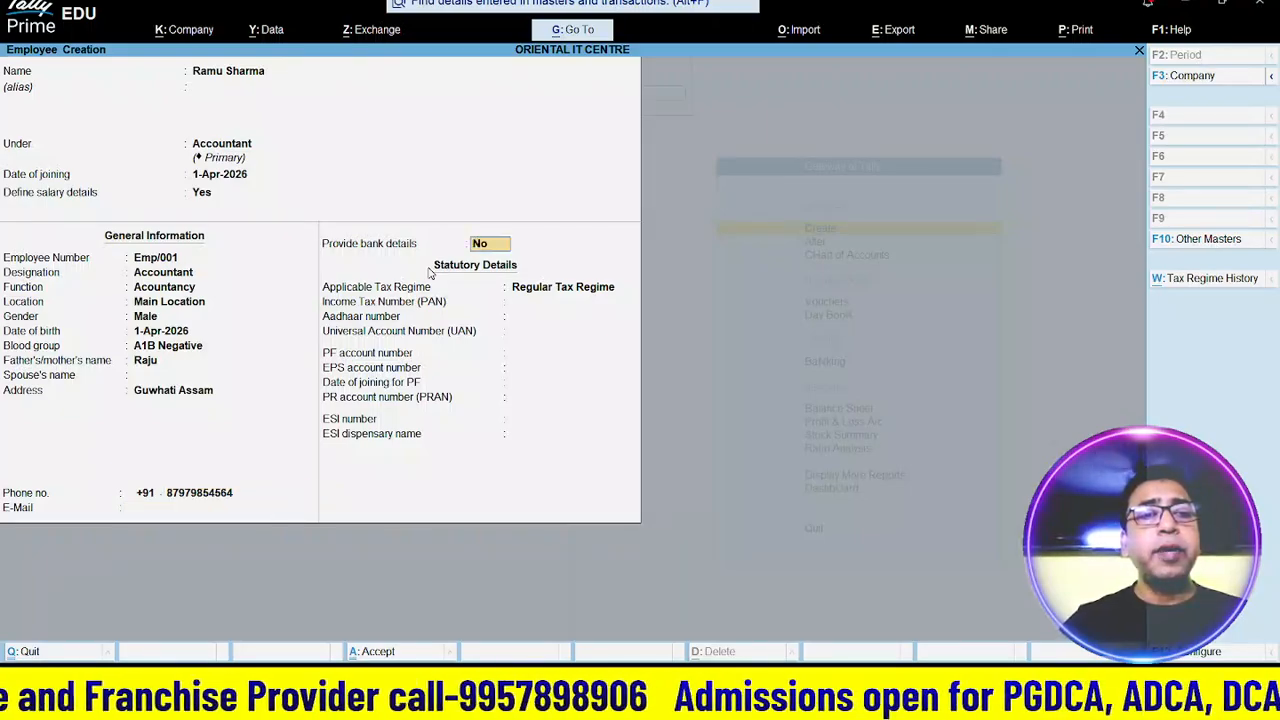
- Keep bank details off and Regular Tax Regime, clear the rejected PAN, and accept the employee
{"action": "key", "text": "Return"}
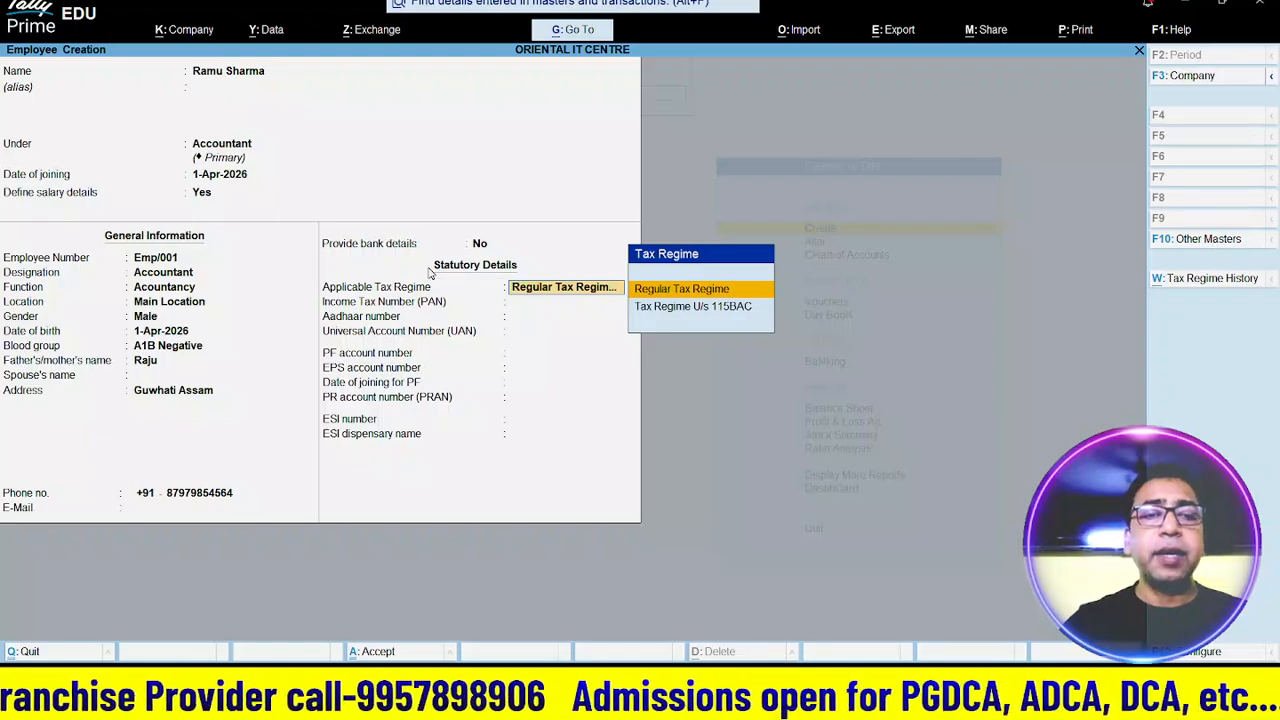
{"action": "key", "text": "Return"}
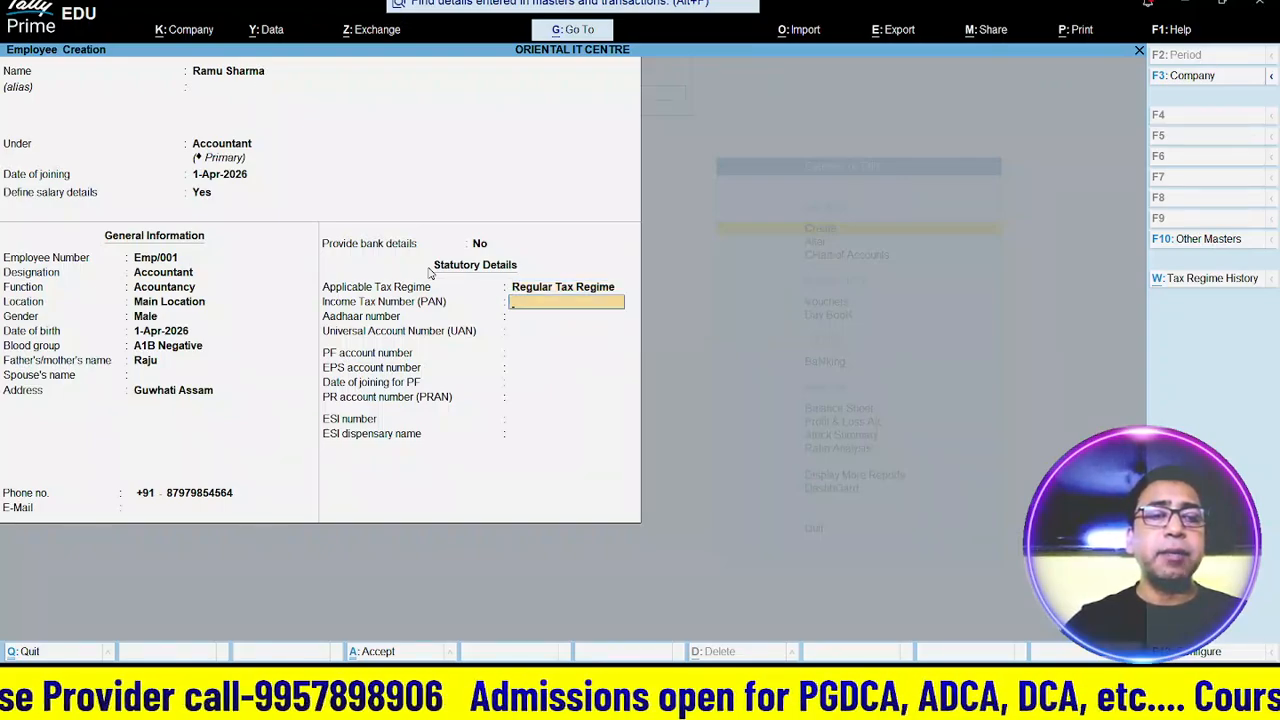
{"action": "type", "text": "34234"}
{"action": "key", "text": "Return"}
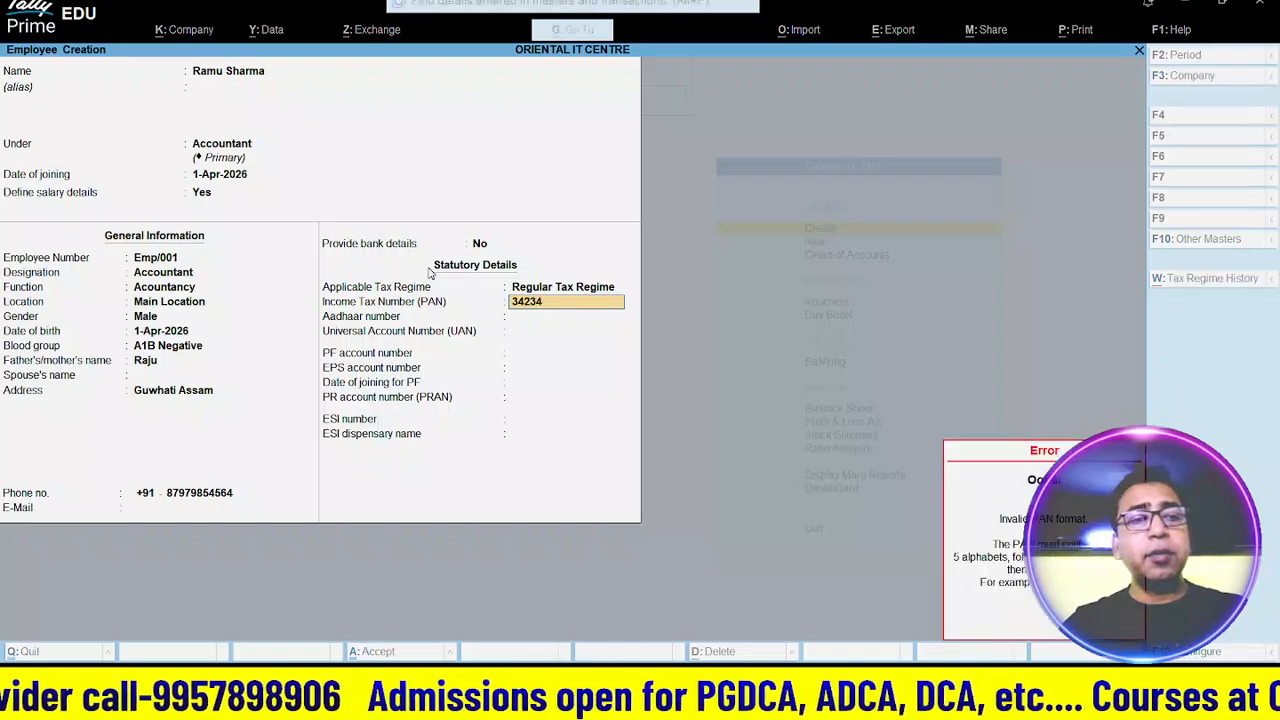
{"action": "type", "text": "23"}
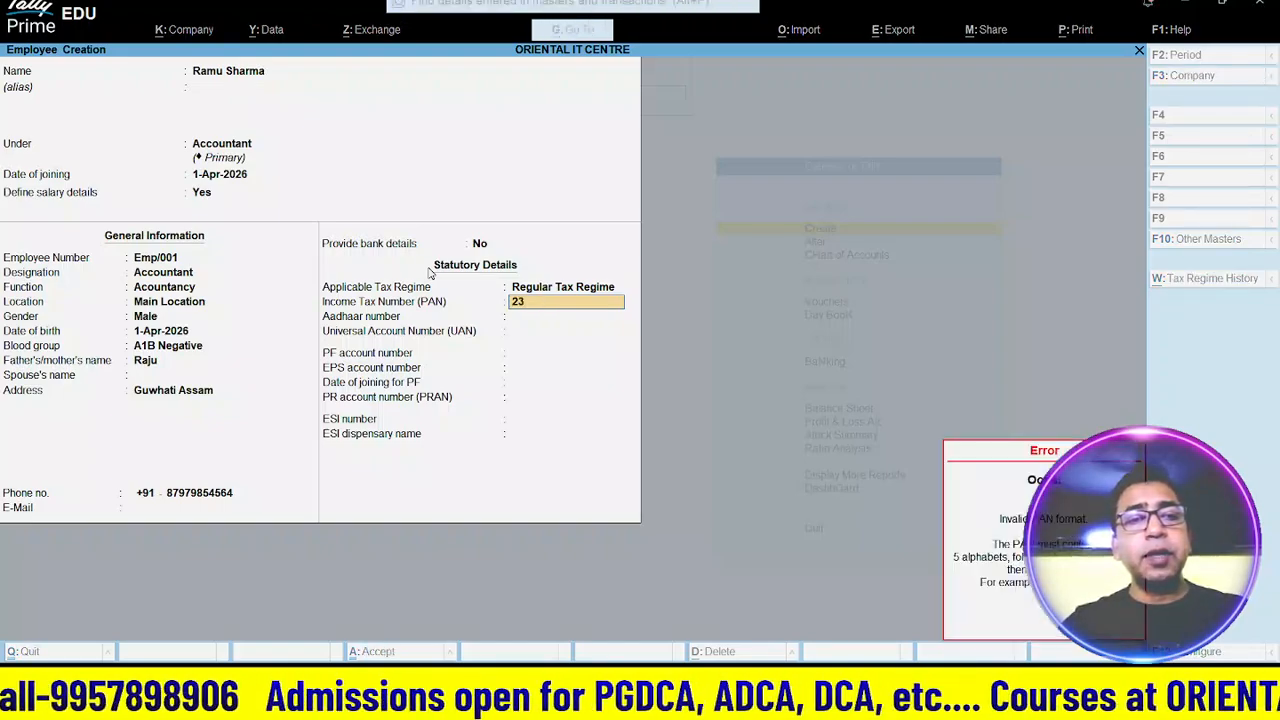
{"action": "key", "text": "BackSpace"}
{"action": "key", "text": "BackSpace"}
{"action": "key", "text": "BackSpace"}
{"action": "key", "text": "Return"}
{"action": "key", "text": "Return"}
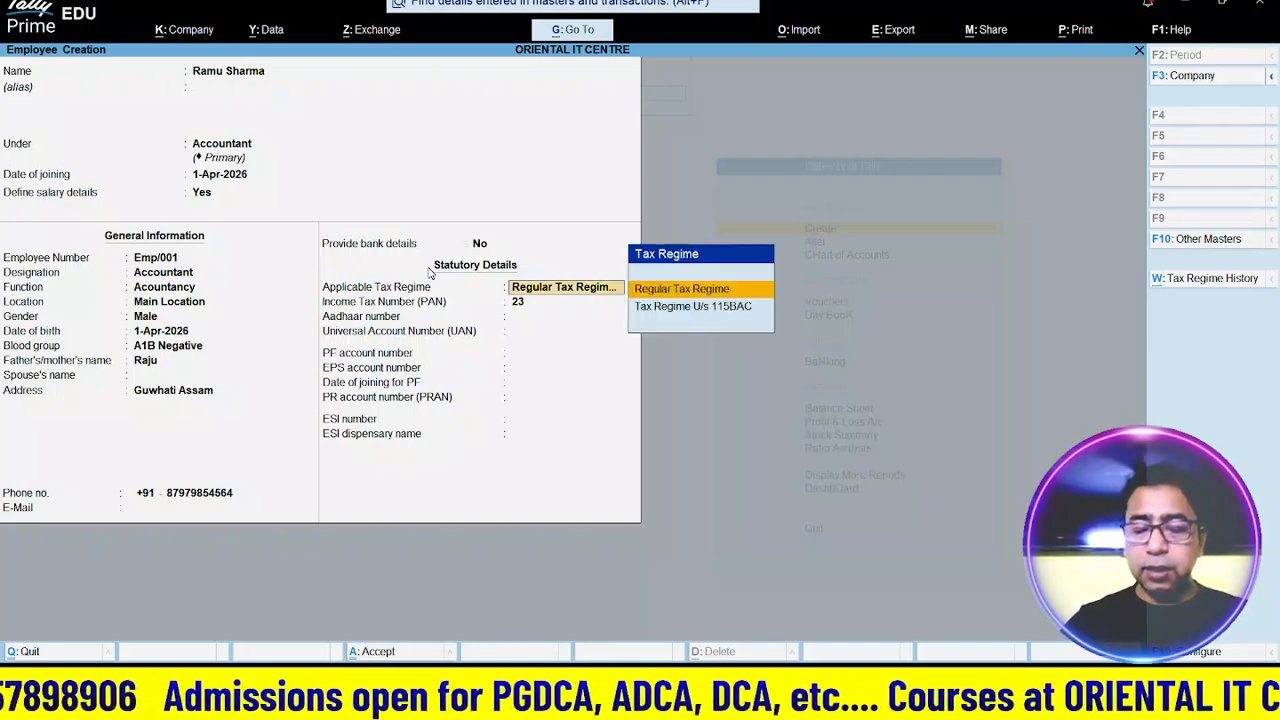
{"action": "key", "text": "BackSpace"}
{"action": "key", "text": "BackSpace"}
{"action": "key", "text": "Return"}
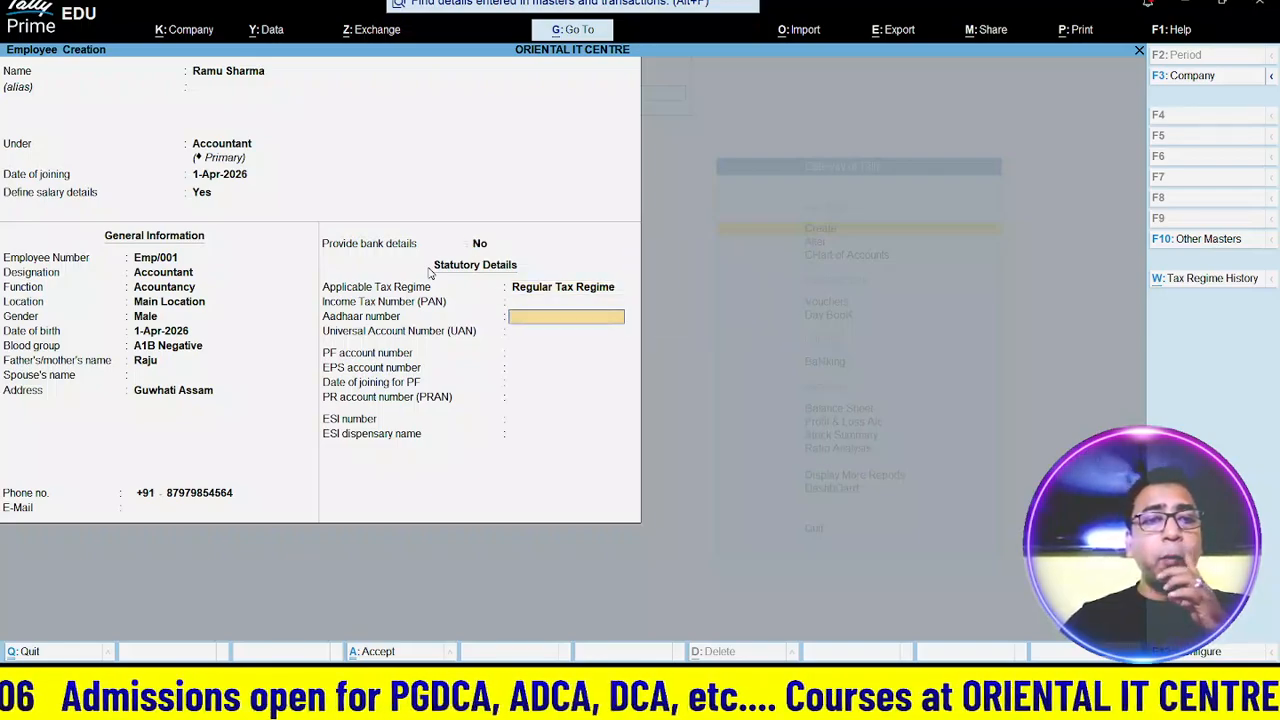
{"action": "key", "text": "Return"}
{"action": "key", "text": "Return"}
{"action": "key", "text": "Return"}
{"action": "key", "text": "Return"}
{"action": "key", "text": "Return"}
{"action": "key", "text": "Return"}
{"action": "key", "text": "Return"}
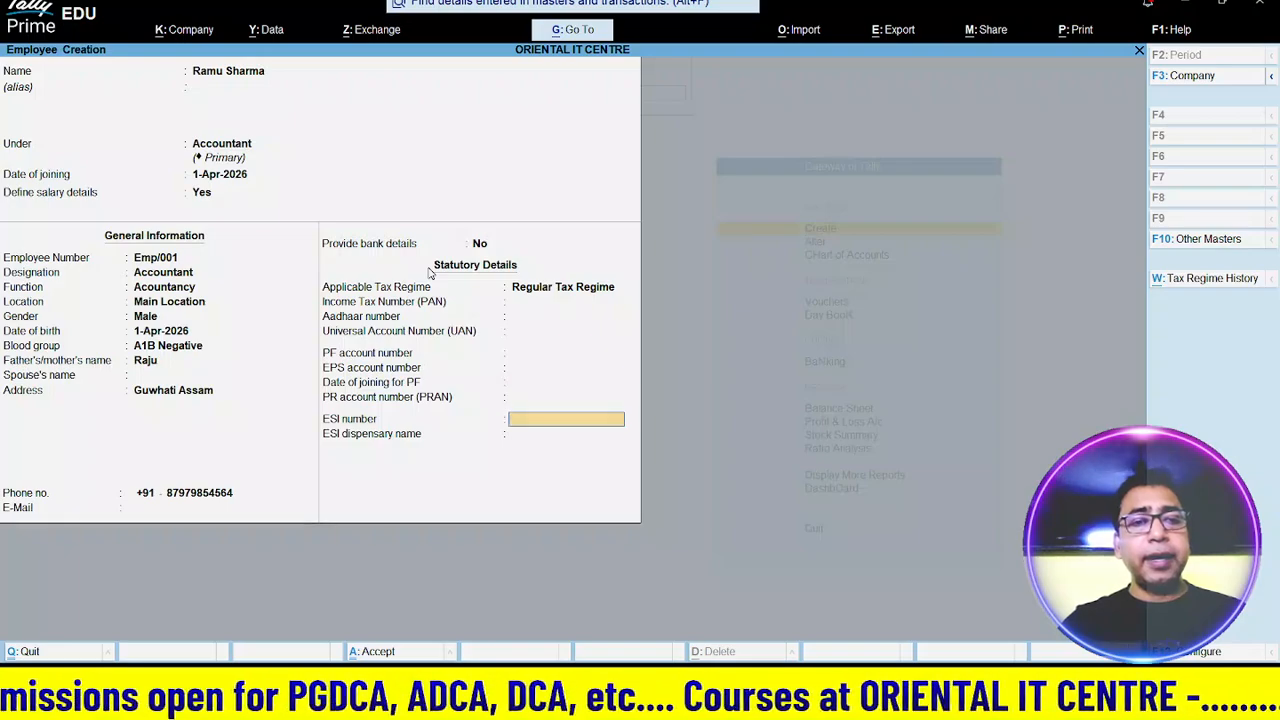
{"action": "key", "text": "Return"}
{"action": "key", "text": "Return"}
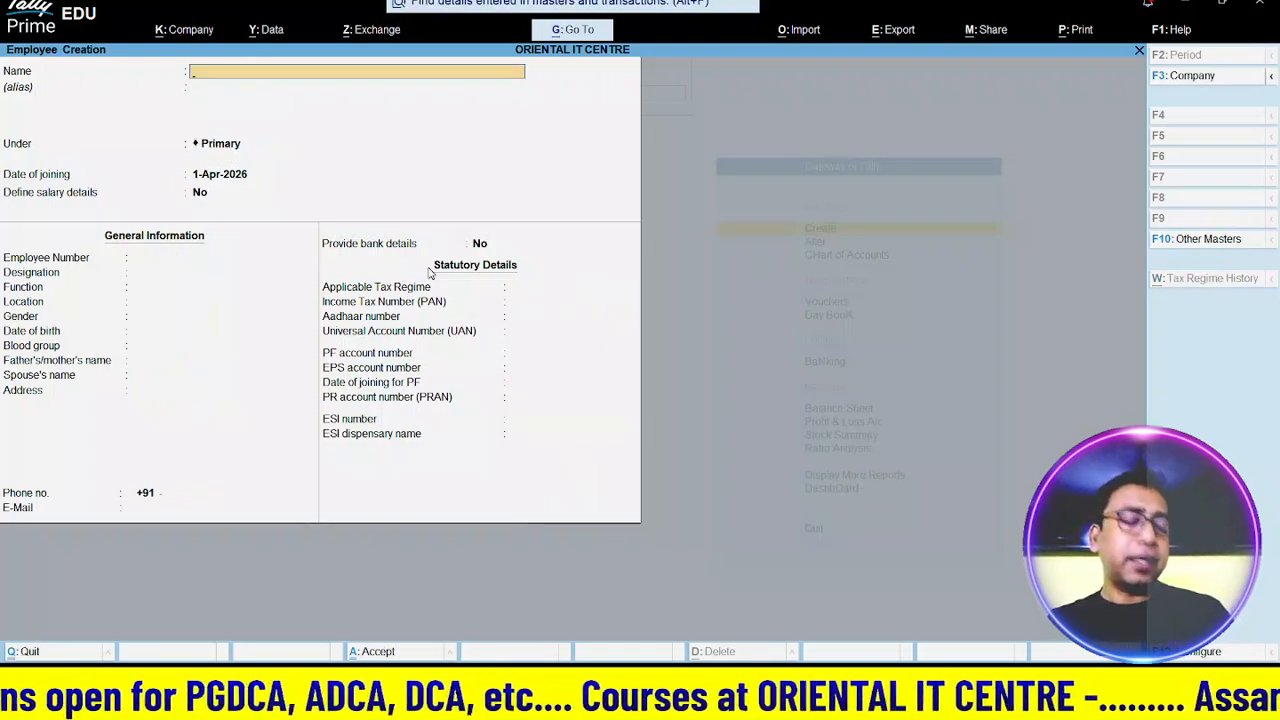
- Quit the blank employee creation form without saving and return to the Gateway
{"action": "key", "text": "Escape"}
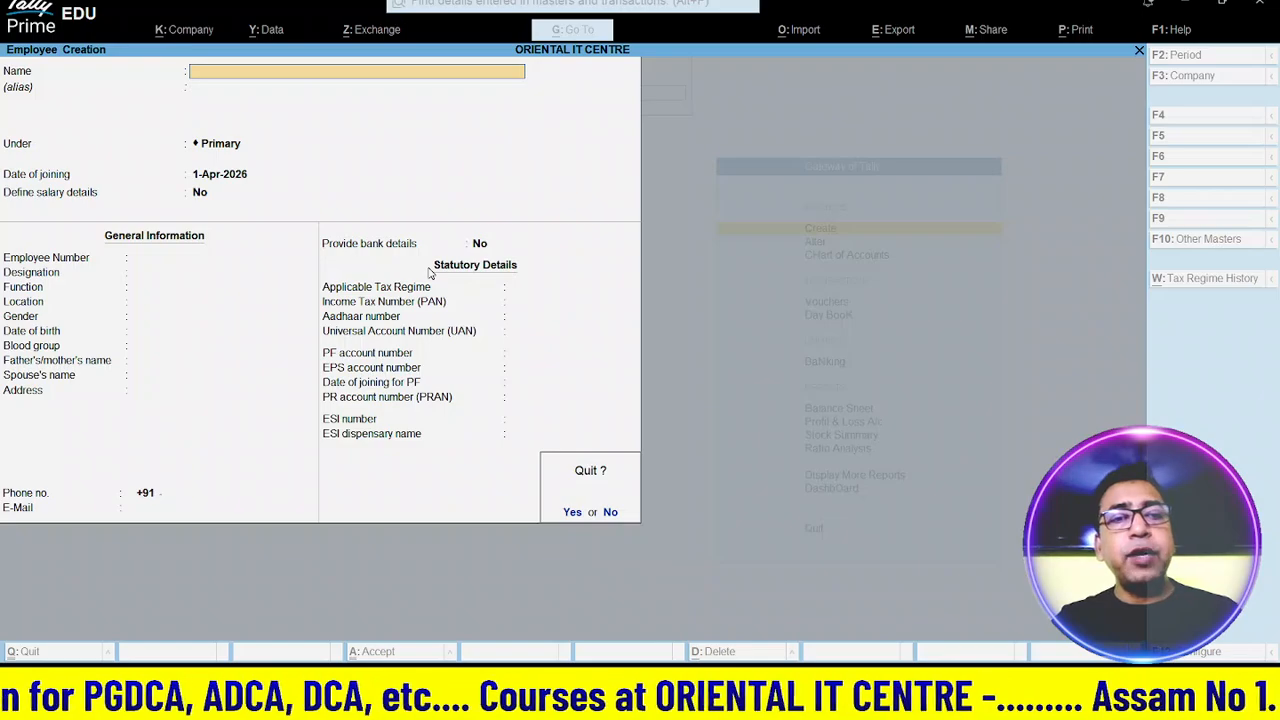
{"action": "key", "text": "y"}
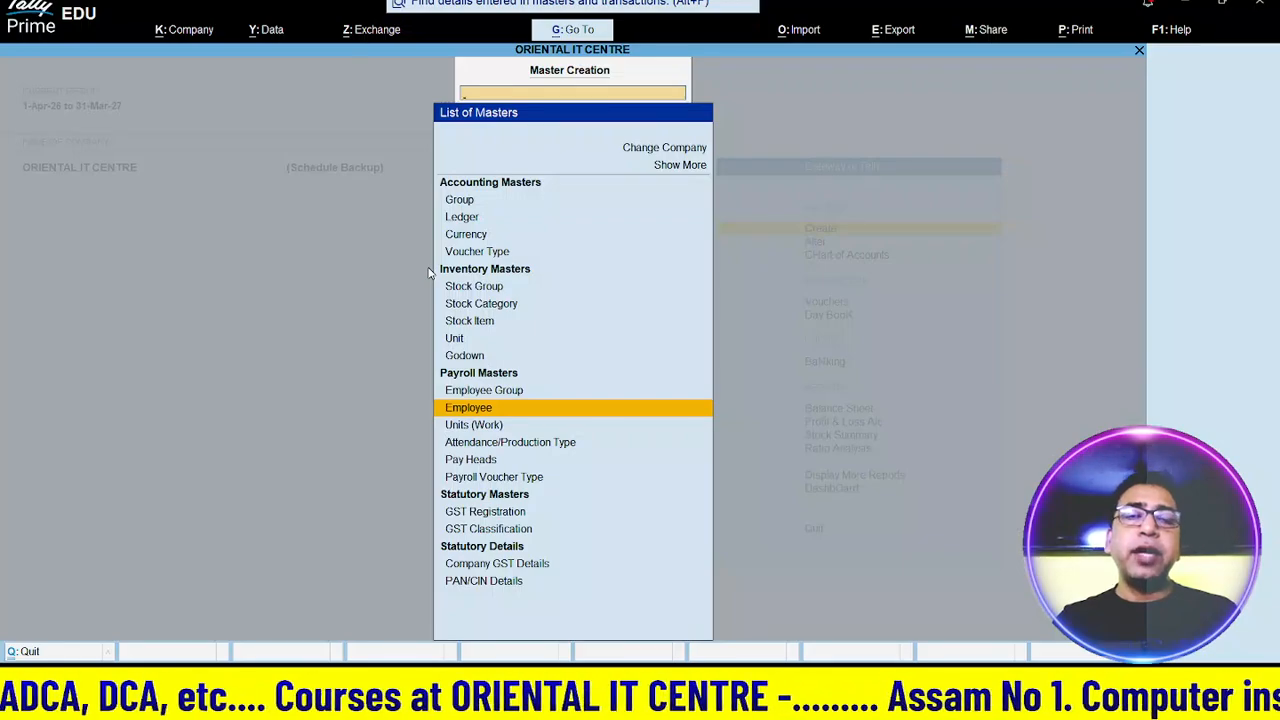
{"action": "key", "text": "Escape"}
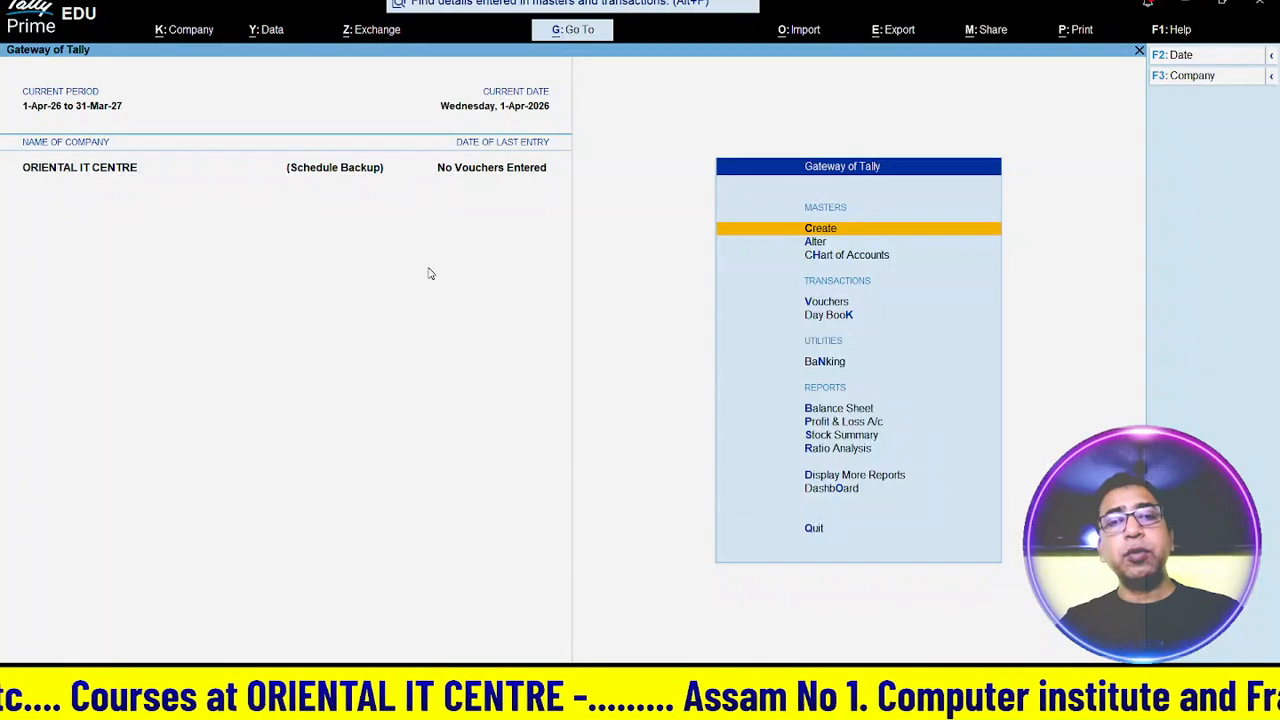
- Start a new voucher and highlight Attendance in the list of other voucher types
{"action": "key", "text": "v"}
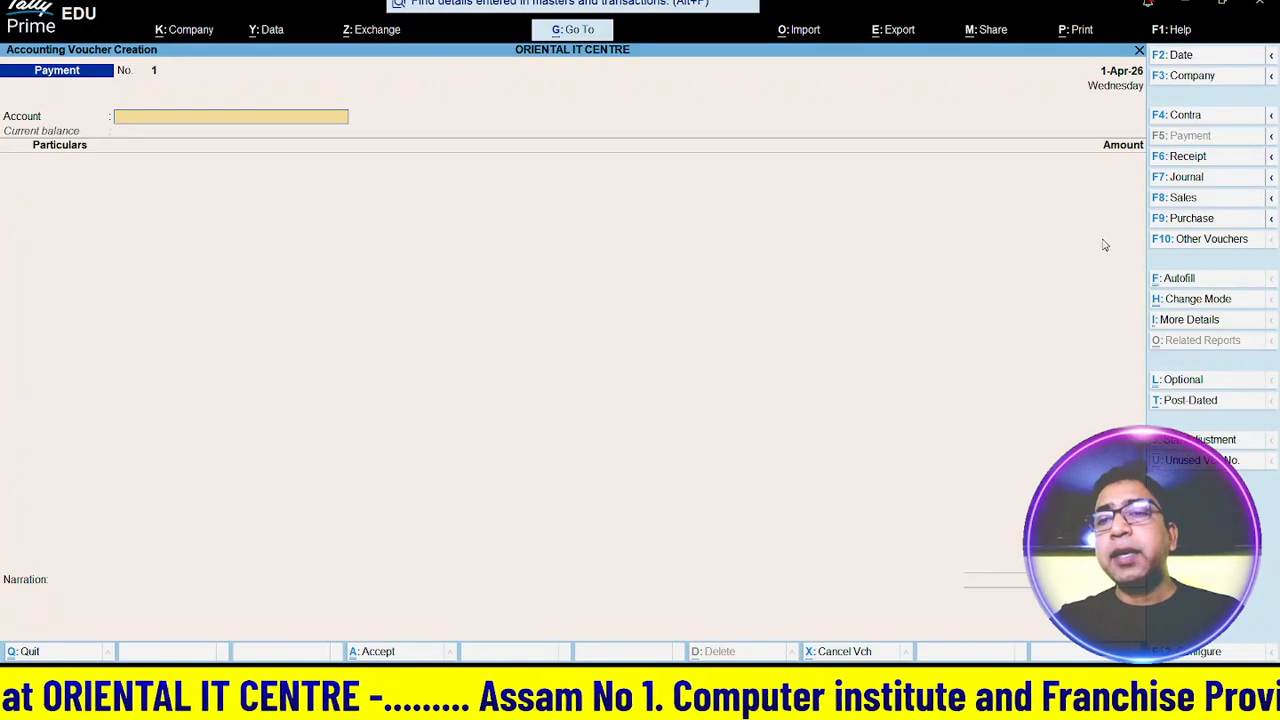
{"action": "left_click", "coordinate": [1175, 245]}
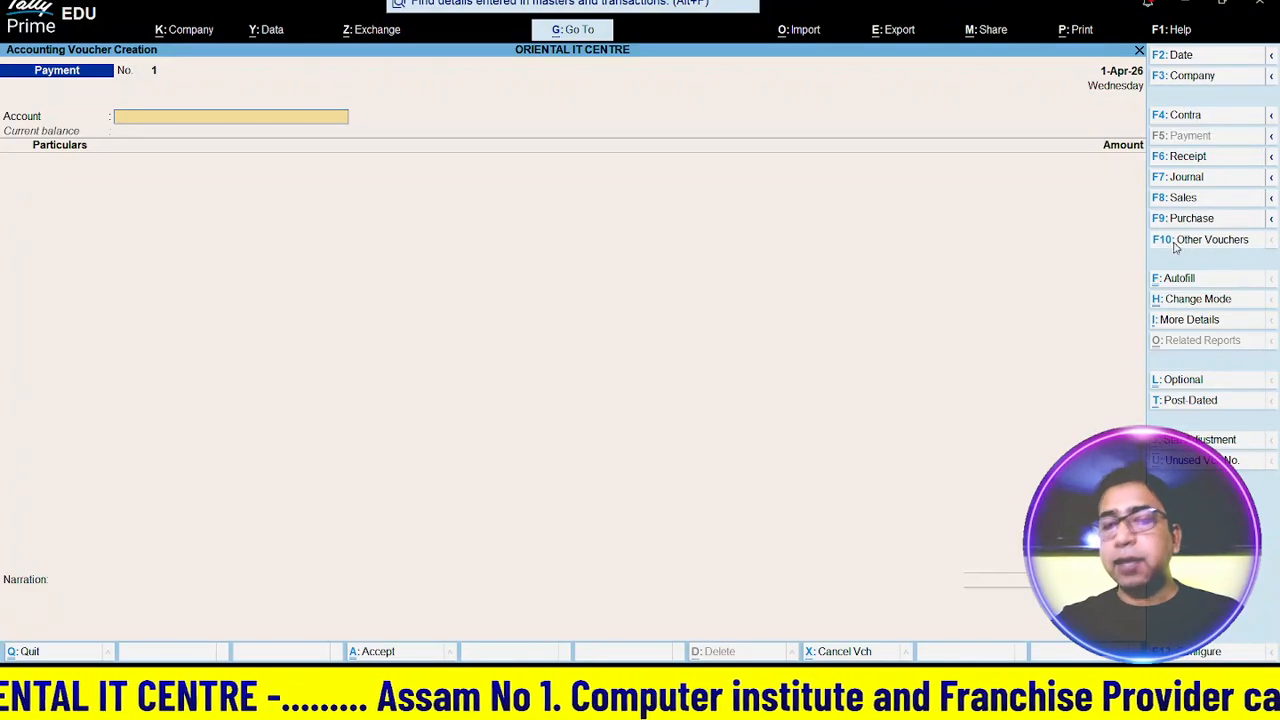
{"action": "key", "text": "Down"}
{"action": "key", "text": "Down"}
{"action": "key", "text": "Down"}
{"action": "key", "text": "Down"}
{"action": "key", "text": "Down"}
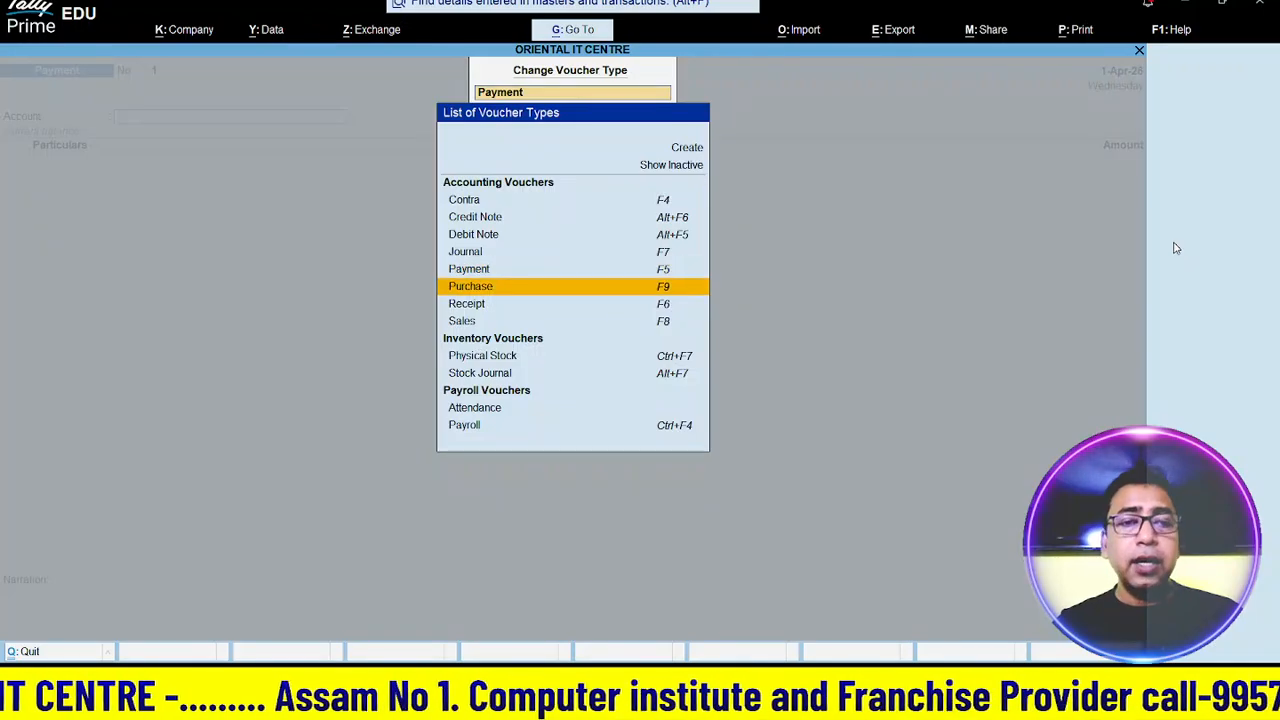
{"action": "key", "text": "Down"}
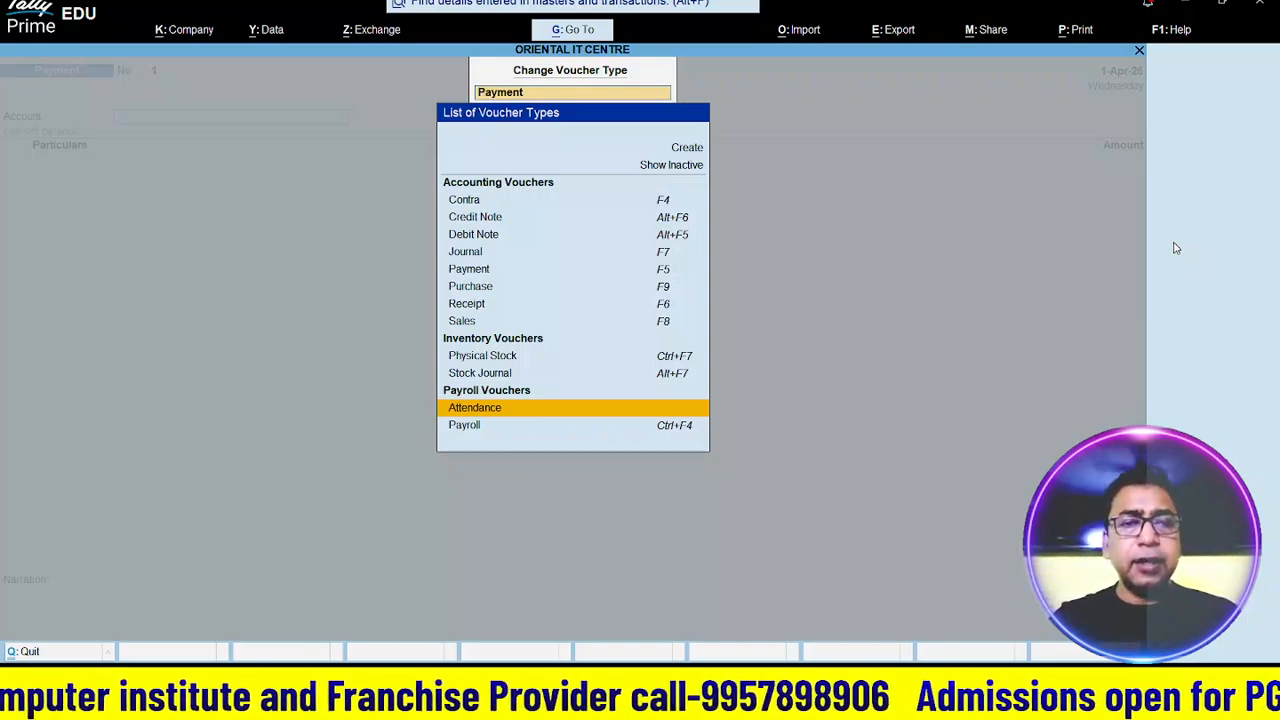
- Open an Attendance voucher and record 25 days Present for the employee
{"action": "key", "text": "Return"}
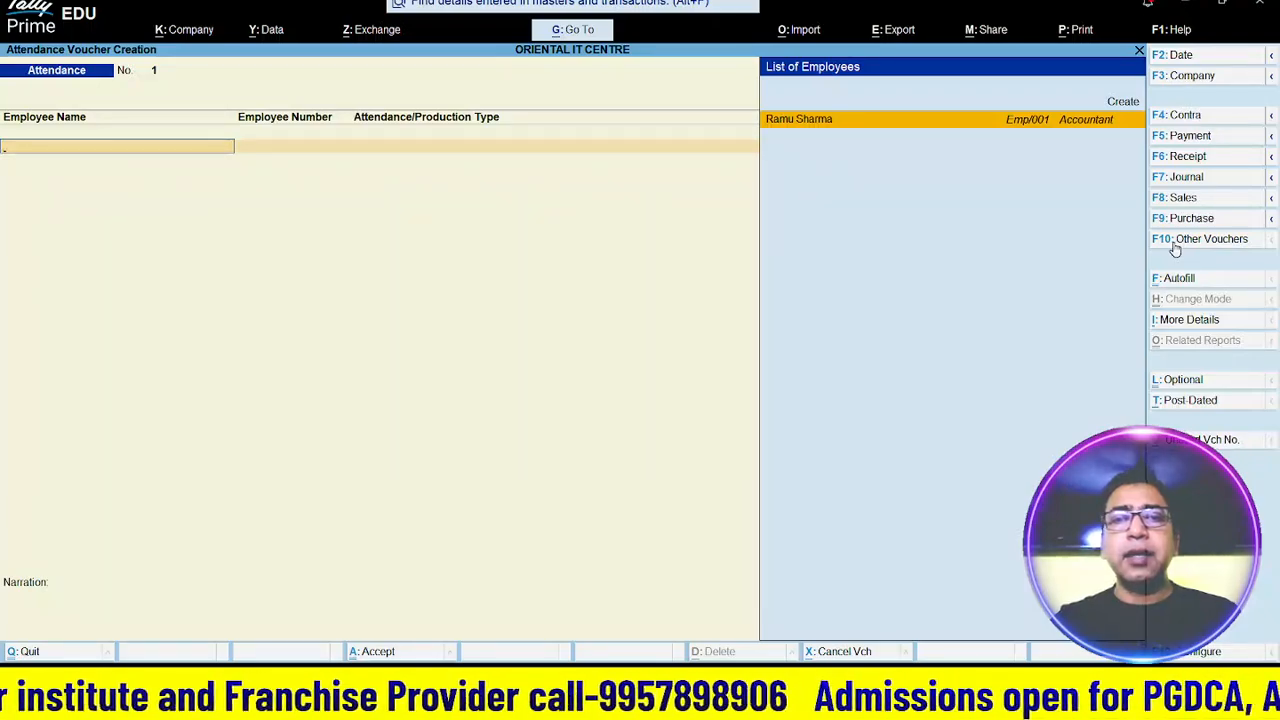
{"action": "key", "text": "Return"}
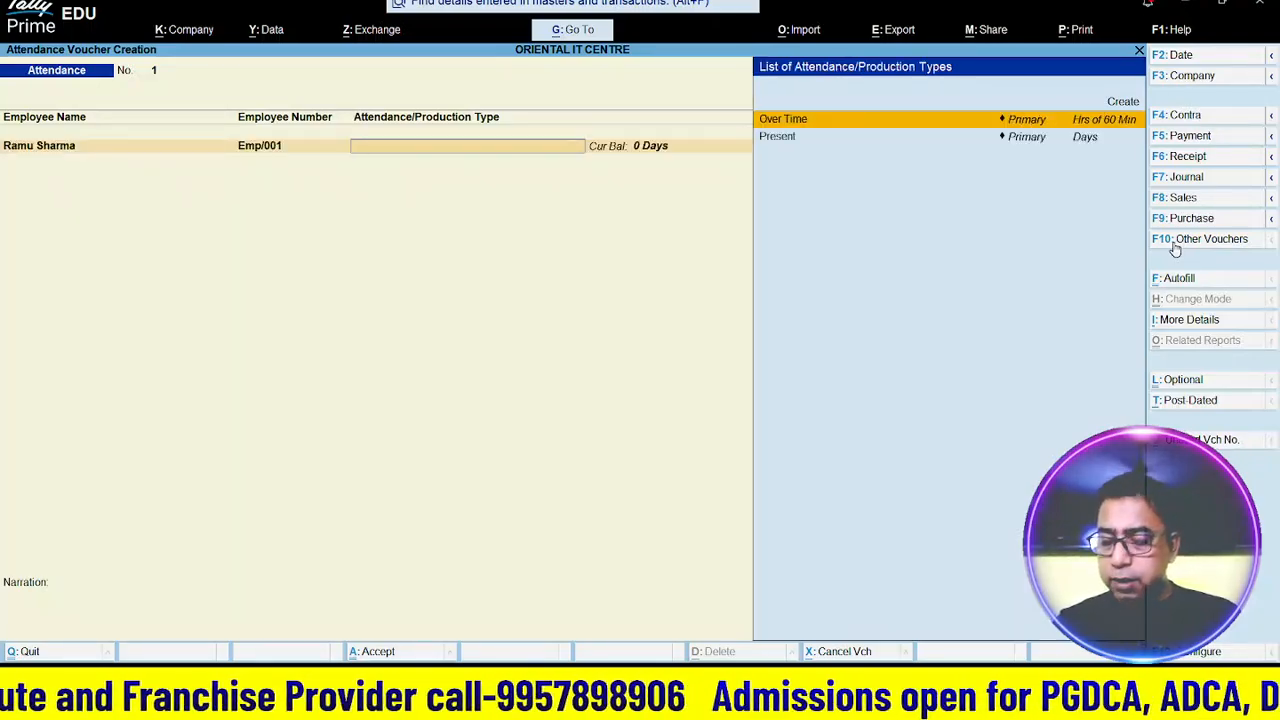
{"action": "key", "text": "Down"}
{"action": "key", "text": "Return"}
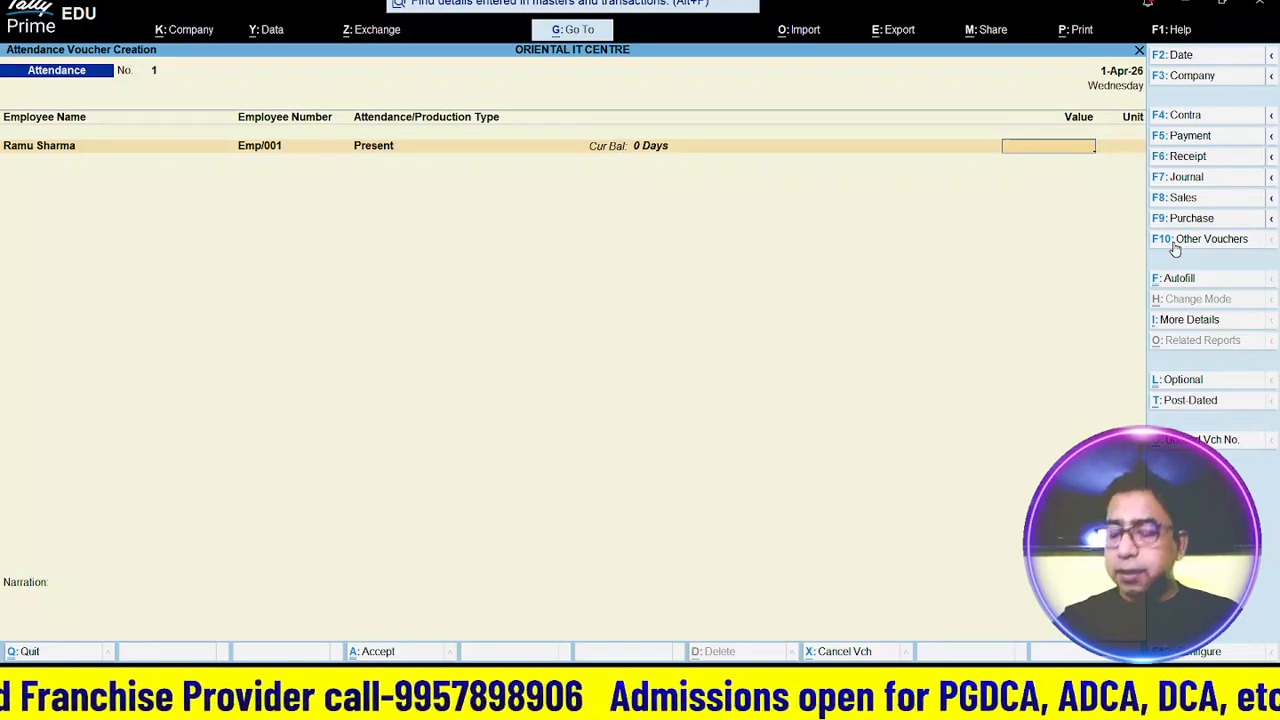
{"action": "type", "text": "25"}
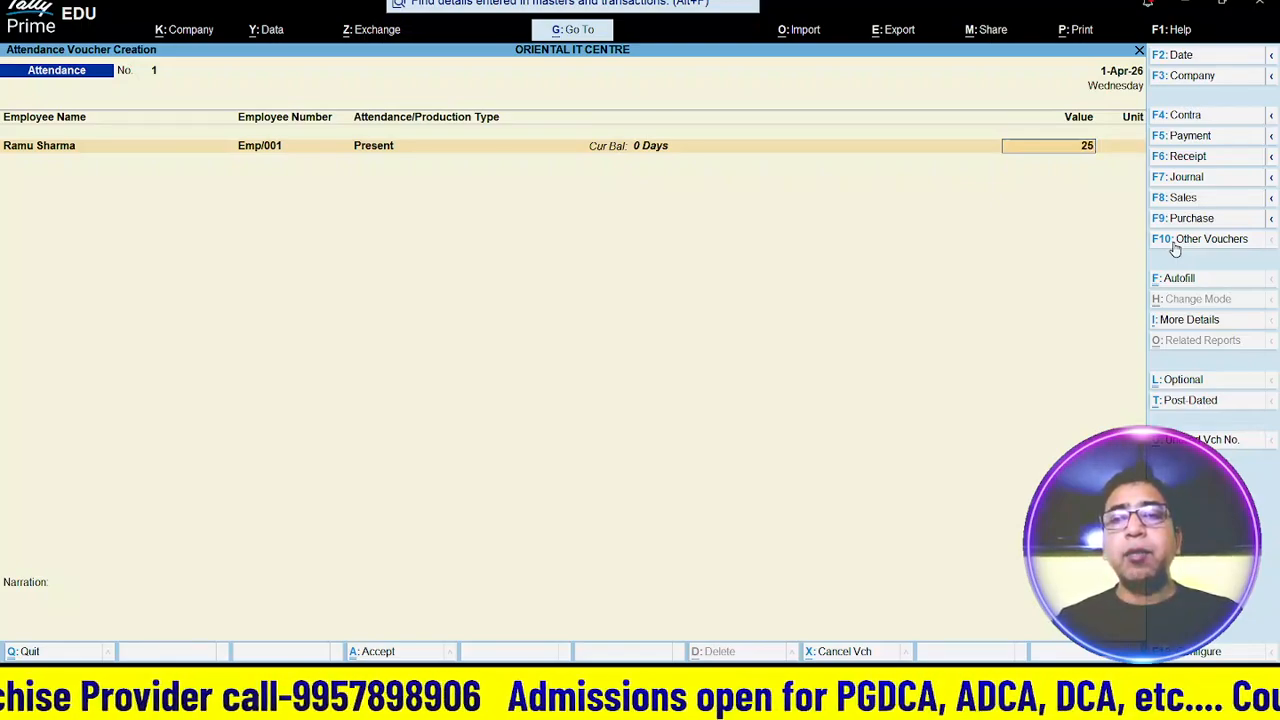
{"action": "key", "text": "Return"}
- Add a 30-hour Over Time row for the same employee and save the voucher
{"action": "key", "text": "Down"}
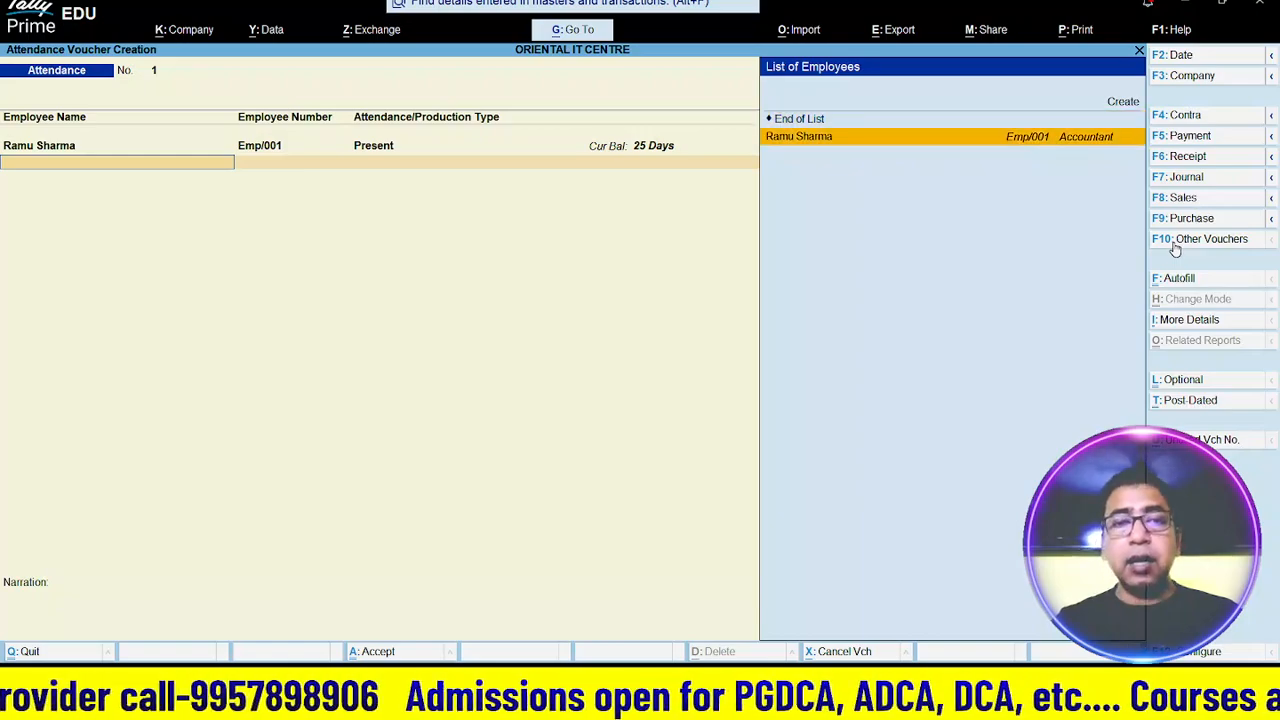
{"action": "key", "text": "Return"}
{"action": "key", "text": "Down"}
{"action": "key", "text": "Up"}
{"action": "key", "text": "Return"}
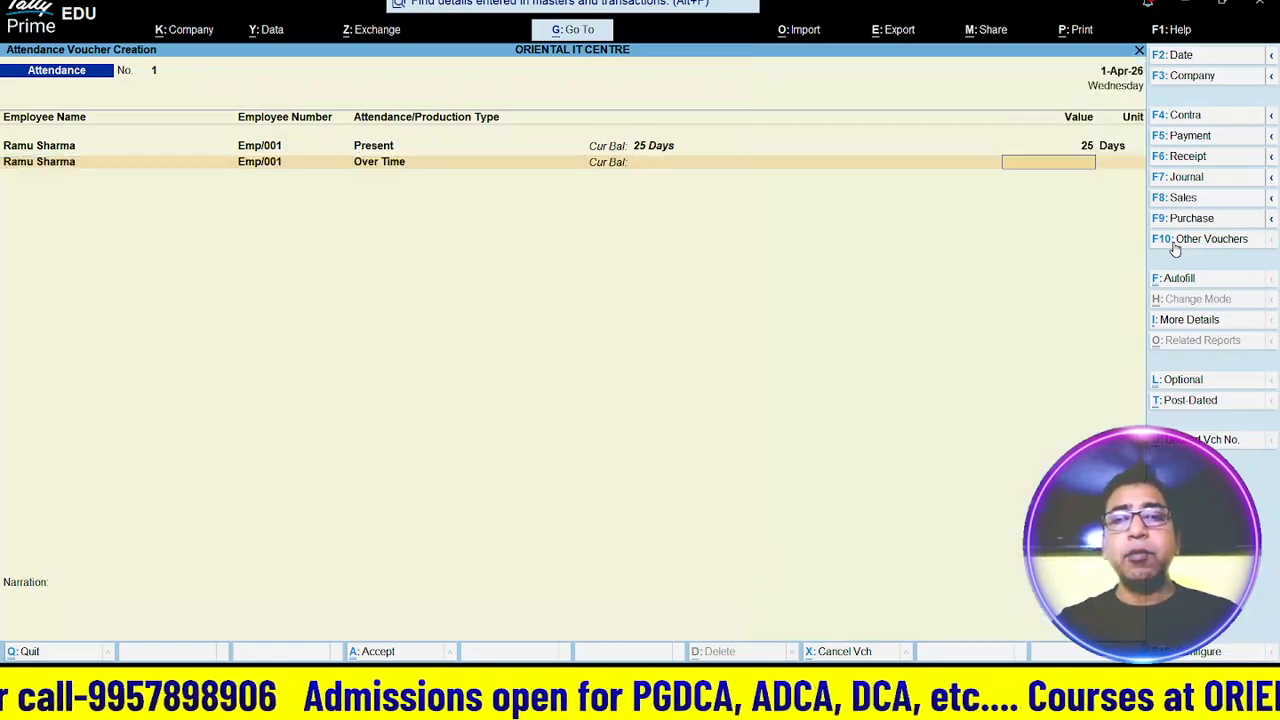
{"action": "type", "text": "30"}
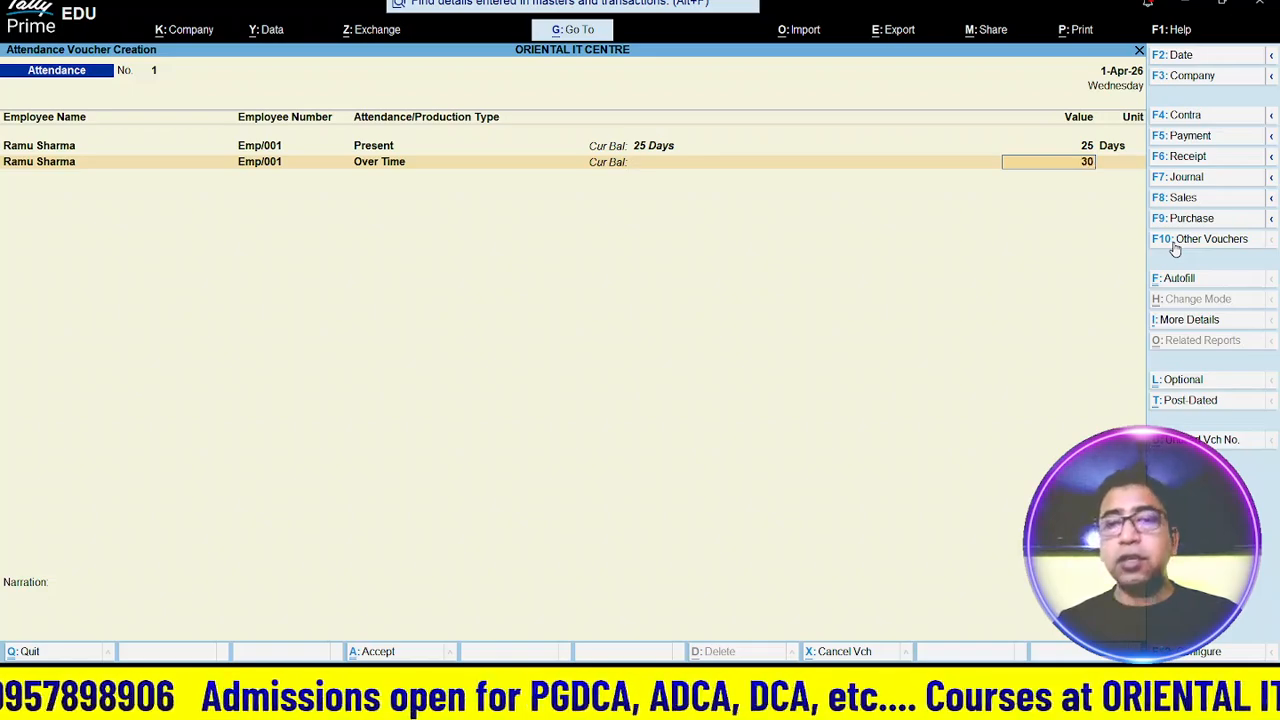
{"action": "key", "text": "Return"}
{"action": "key", "text": "Return"}
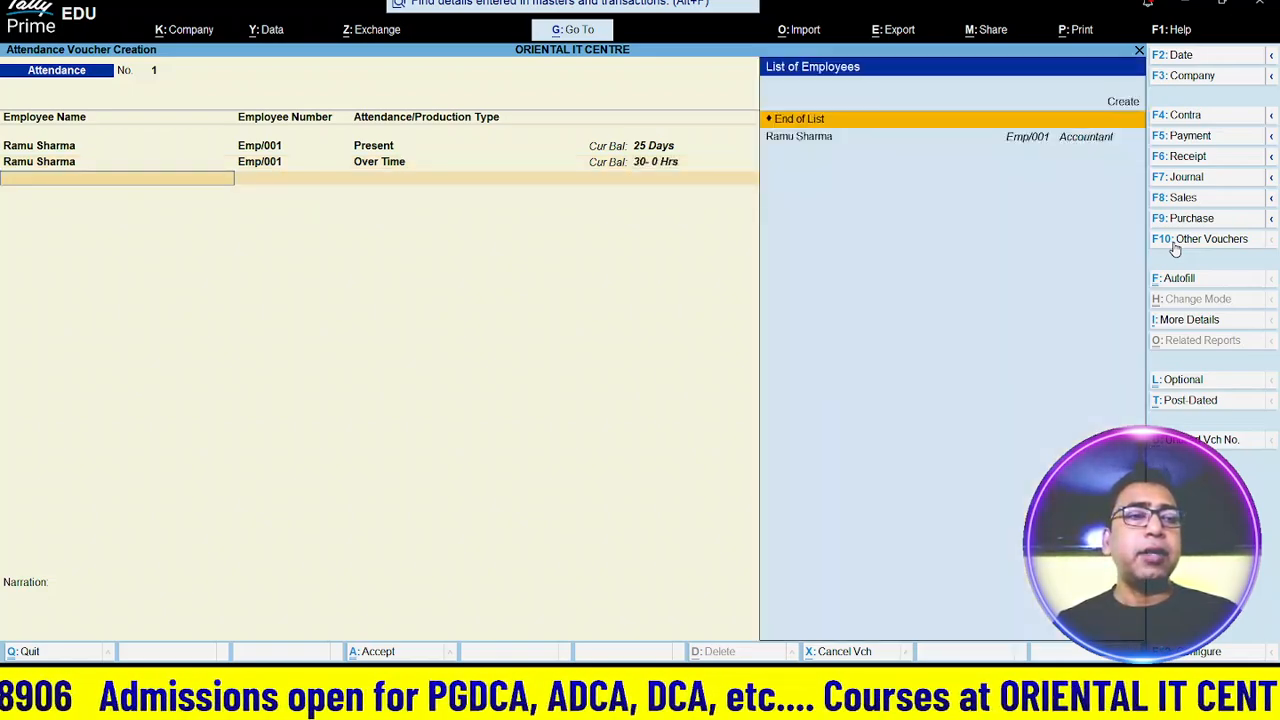
{"action": "key", "text": "Return"}
{"action": "key", "text": "Return"}
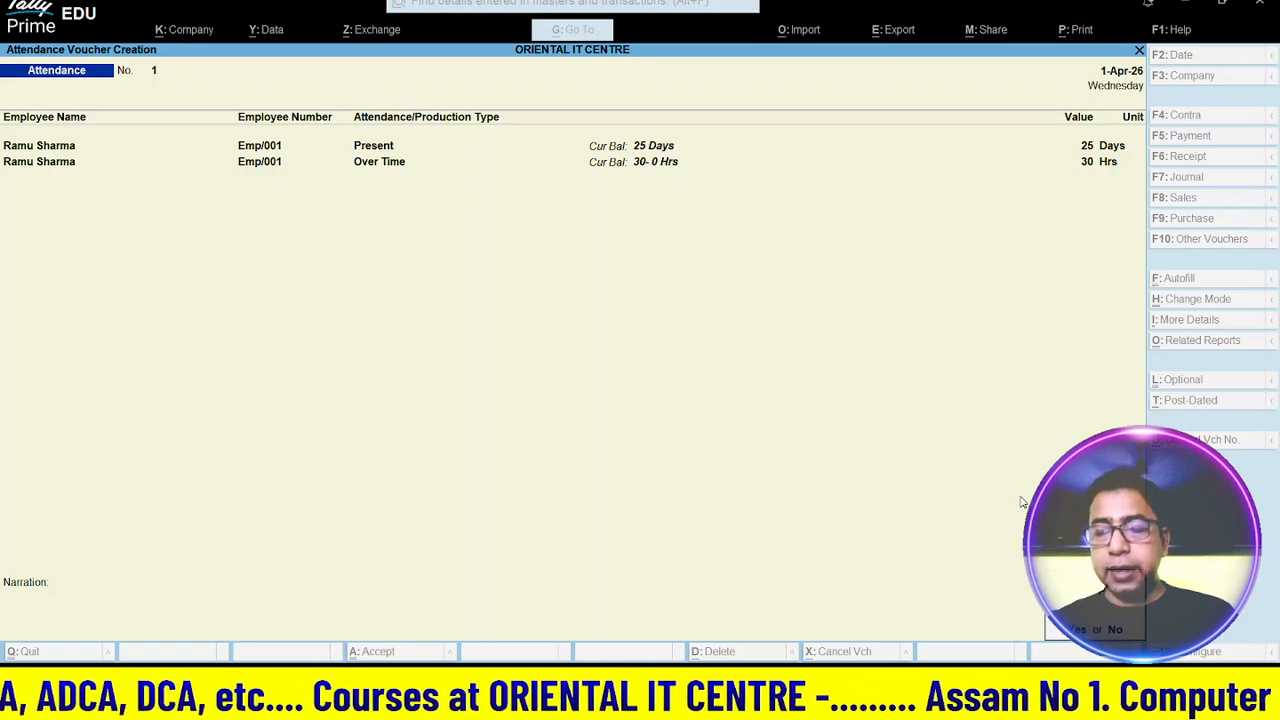
{"action": "key", "text": "Return"}
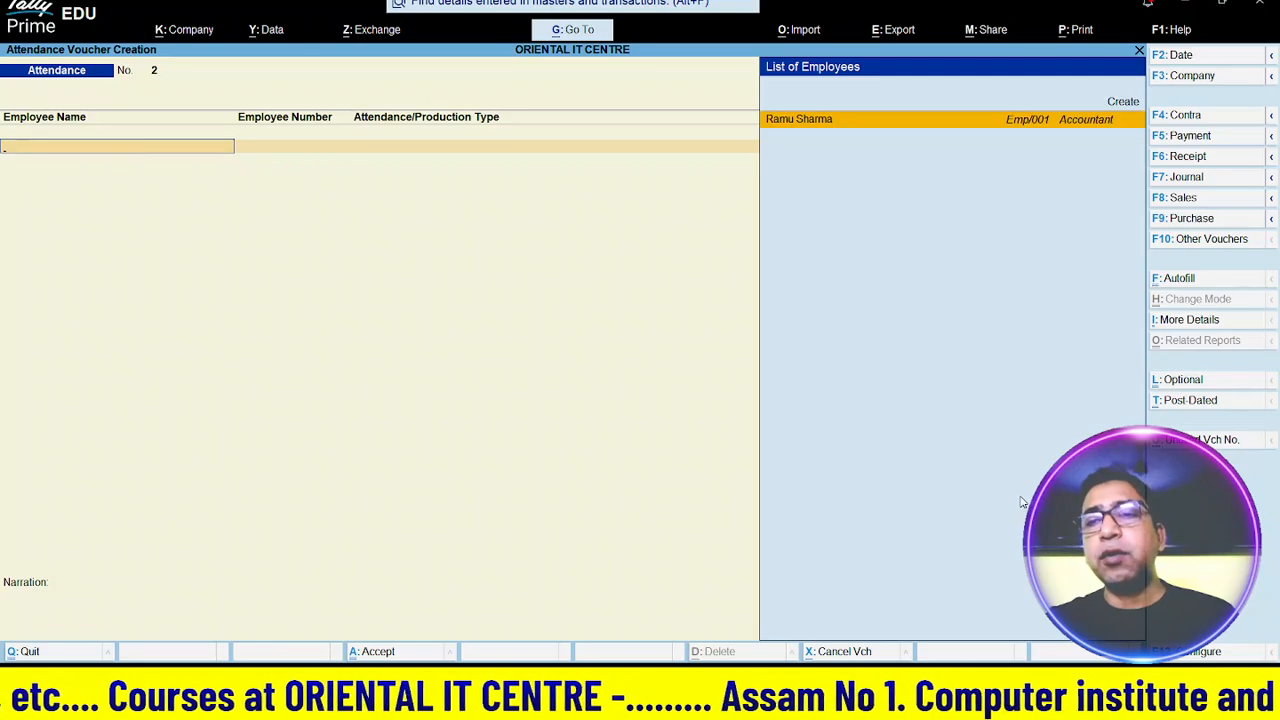
{"action": "key", "text": "F10"}
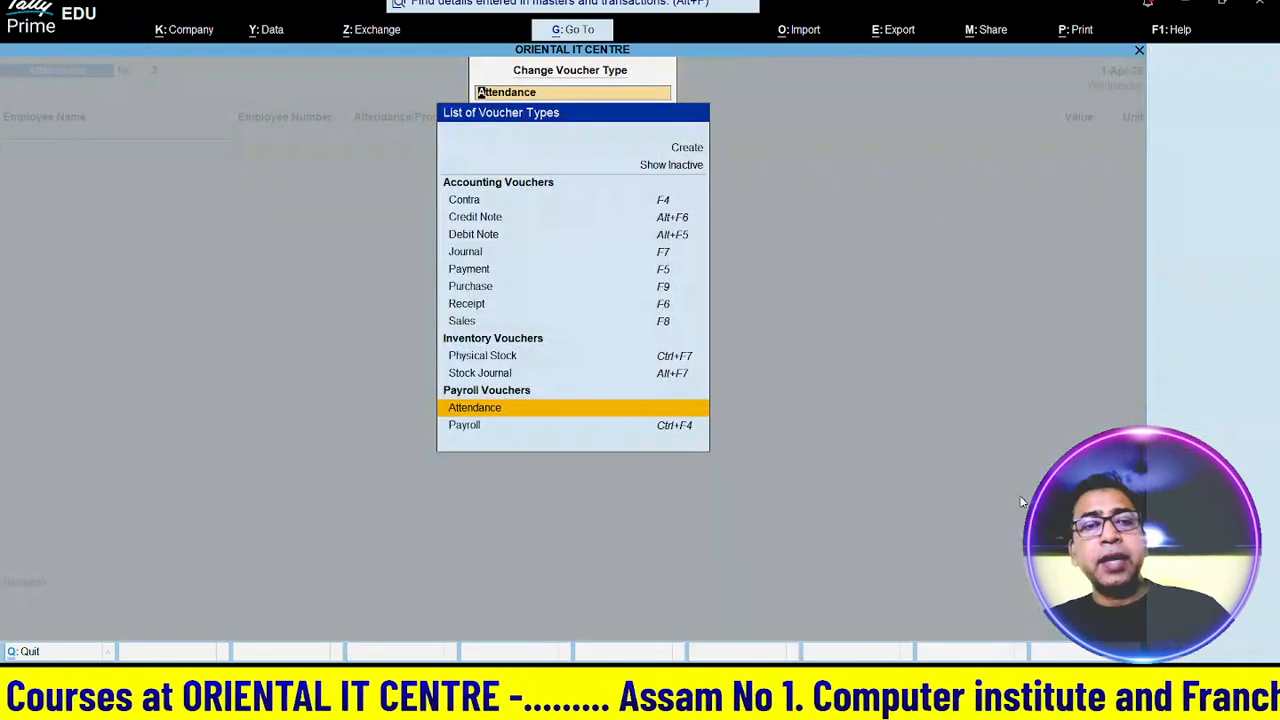
- Create Payroll voucher No. 1 with Cash as the account and bring up Autofill
{"action": "key", "text": "Down"}
{"action": "key", "text": "Return"}
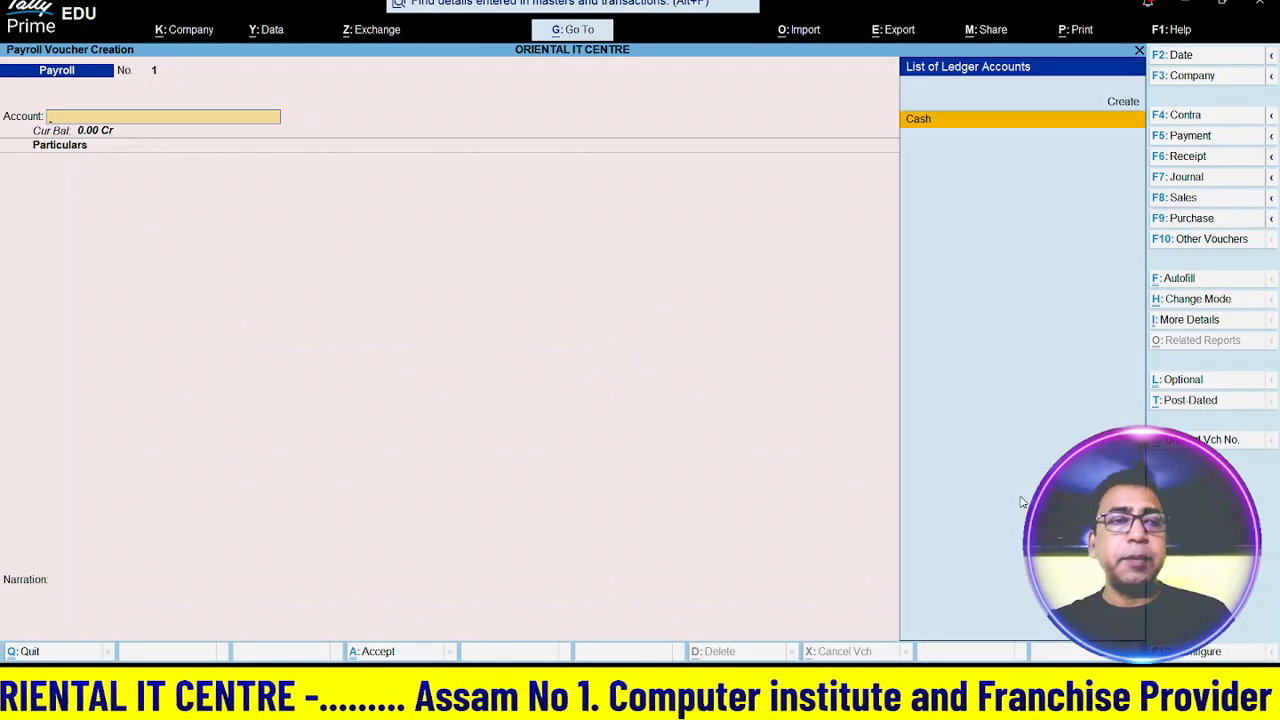
{"action": "key", "text": "Return"}
{"action": "key", "text": "Return"}
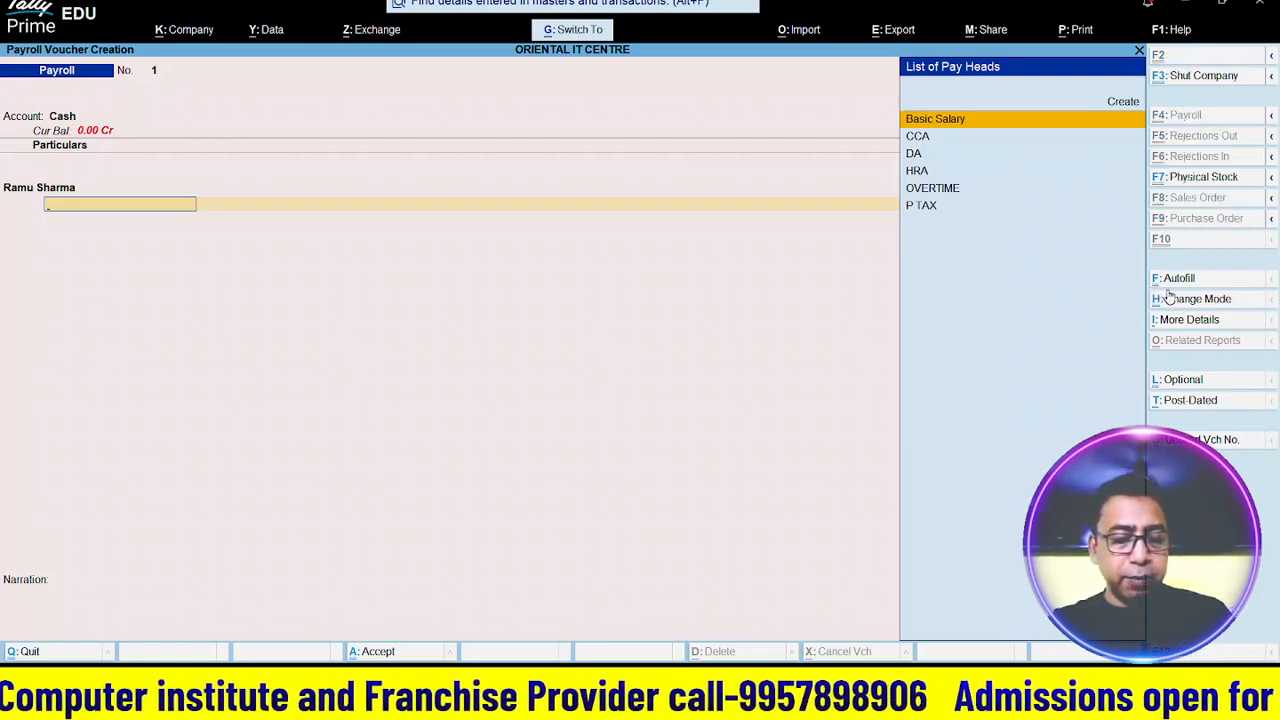
{"action": "key", "text": "ctrl+f"}
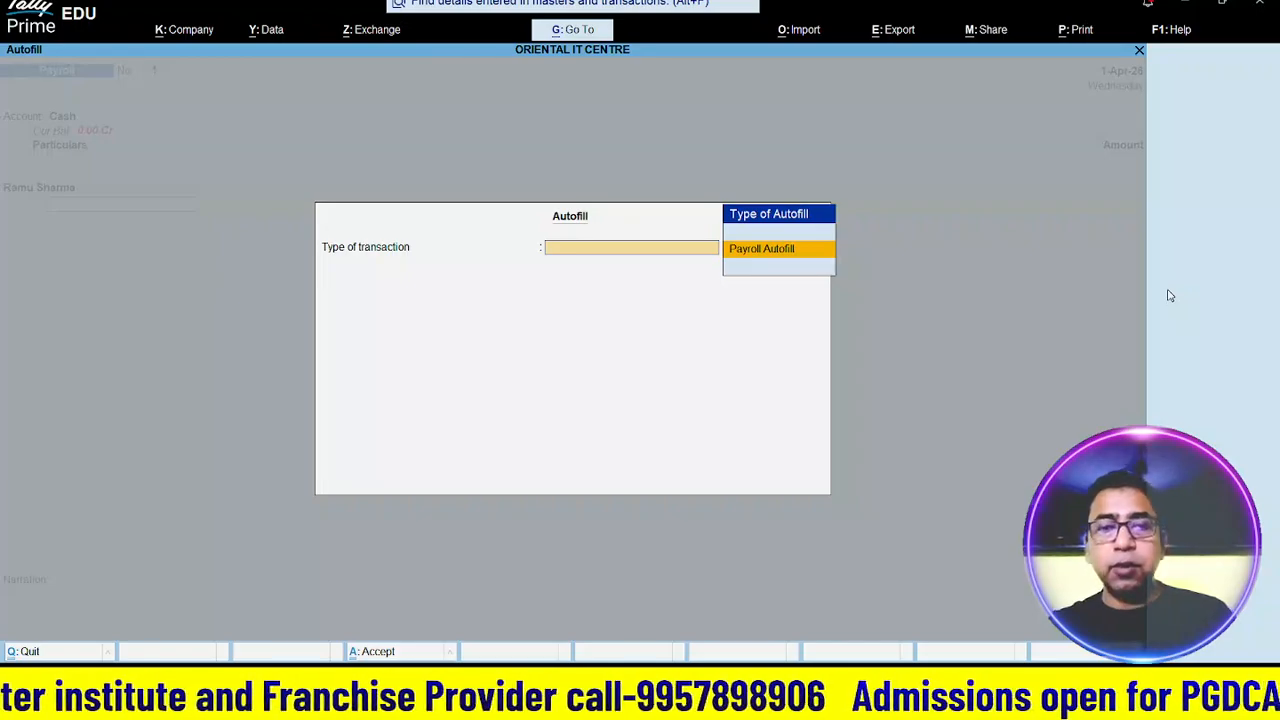
- Autofill salary for the employee to 2-4-2026 from Cash, then save the 14,150.00 voucher
{"action": "key", "text": "Return"}
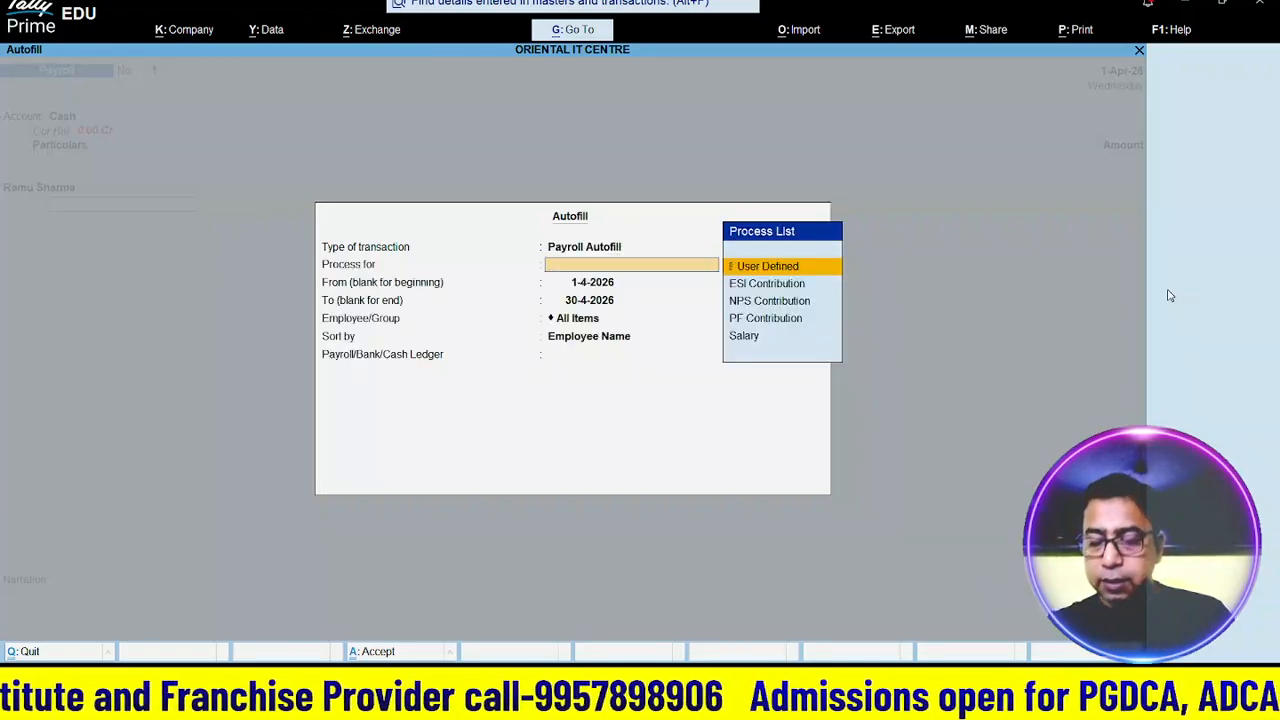
{"action": "key", "text": "Down"}
{"action": "key", "text": "Down"}
{"action": "key", "text": "Down"}
{"action": "key", "text": "Down"}
{"action": "key", "text": "Return"}
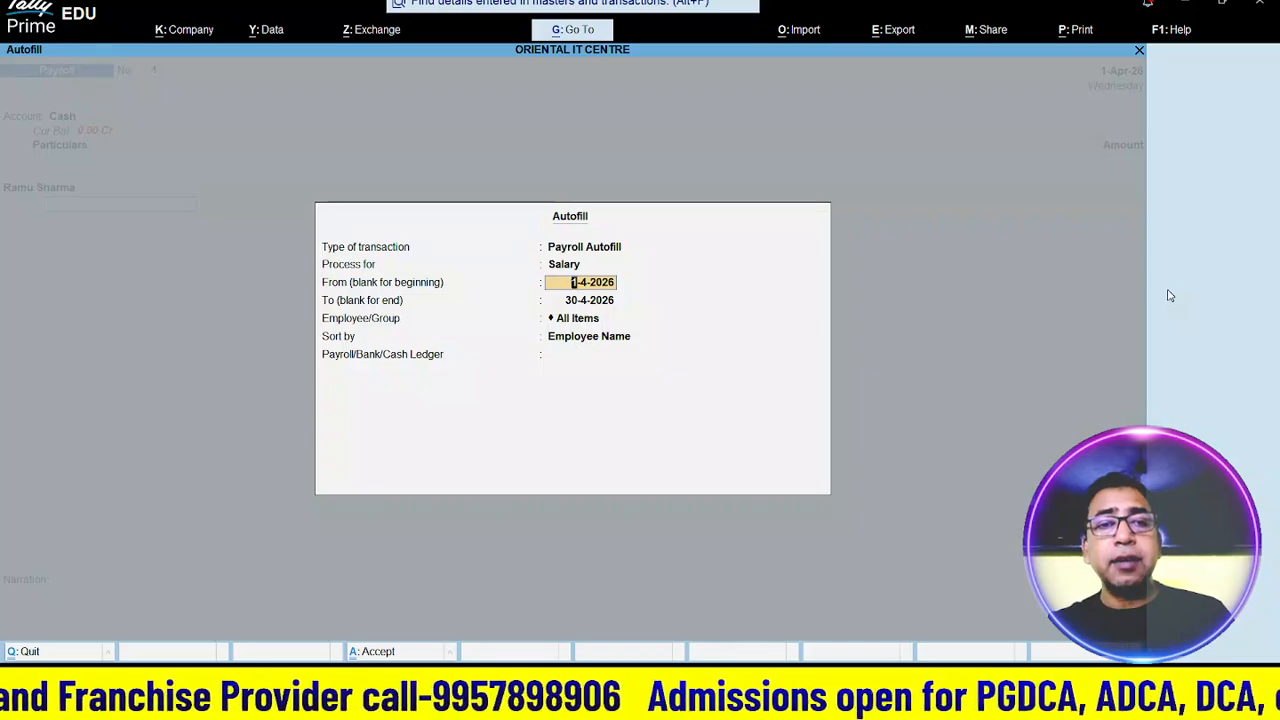
{"action": "key", "text": "Return"}
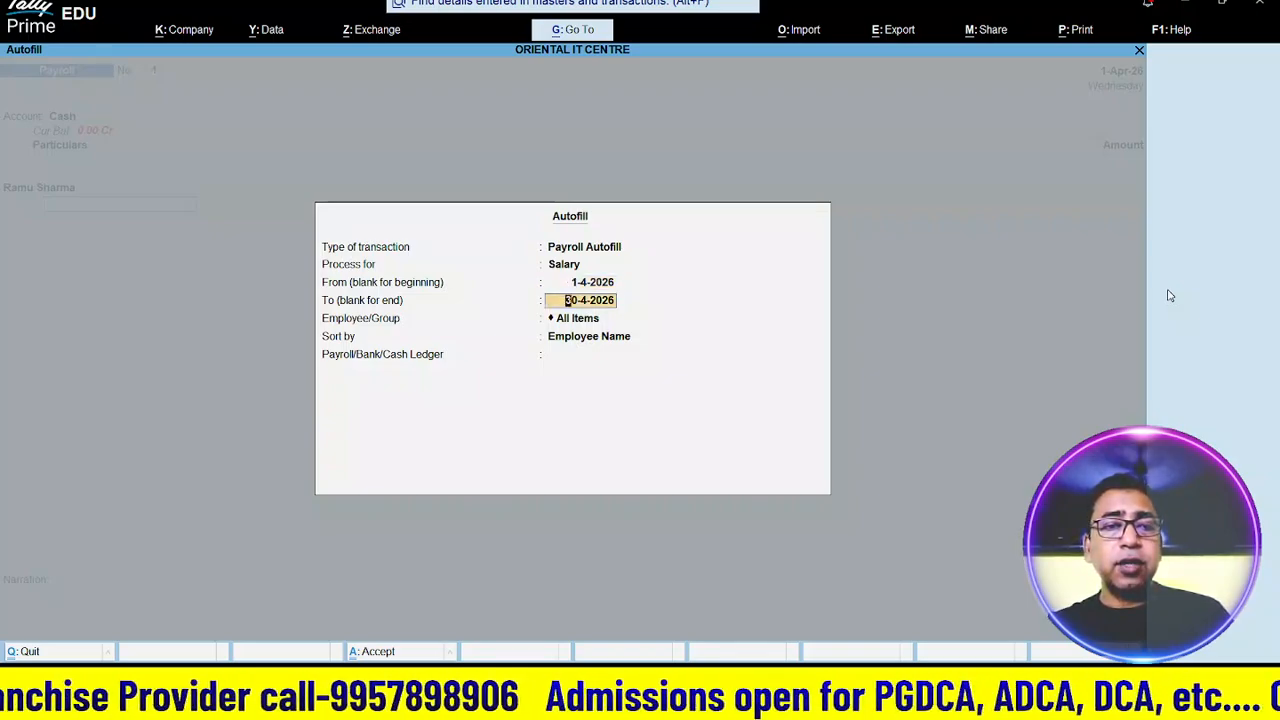
{"action": "type", "text": "2"}
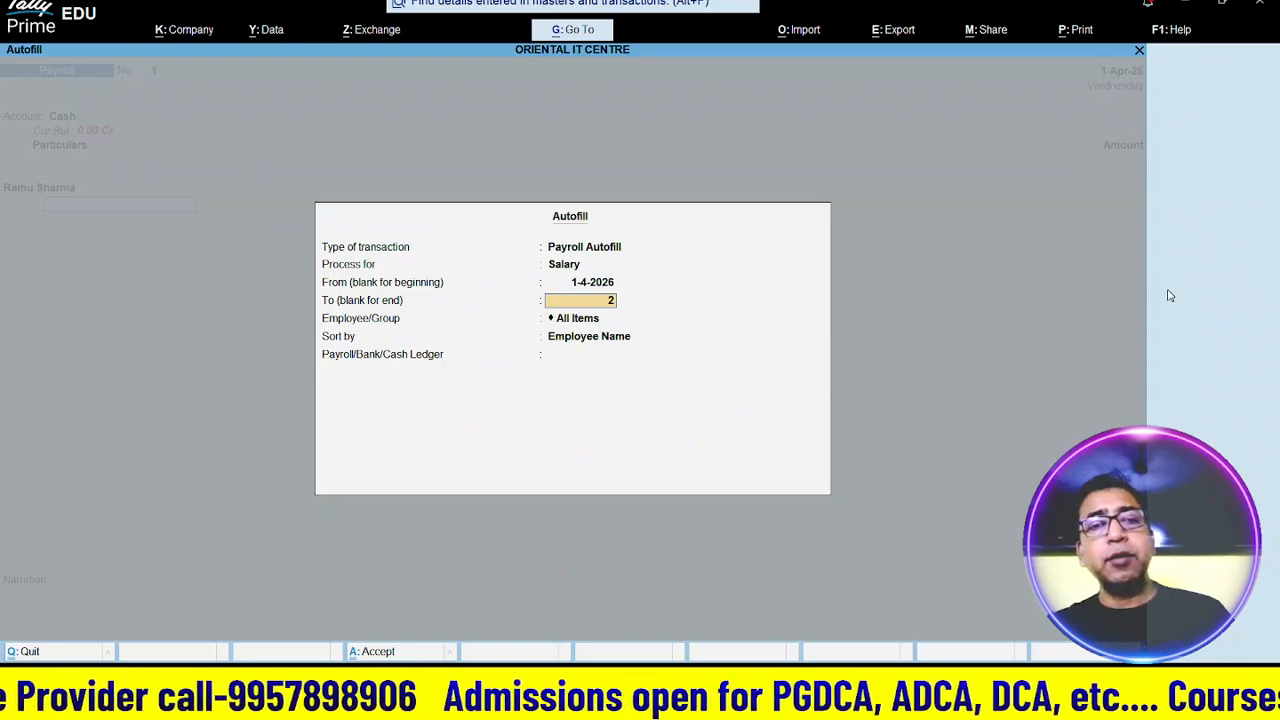
{"action": "key", "text": "Return"}
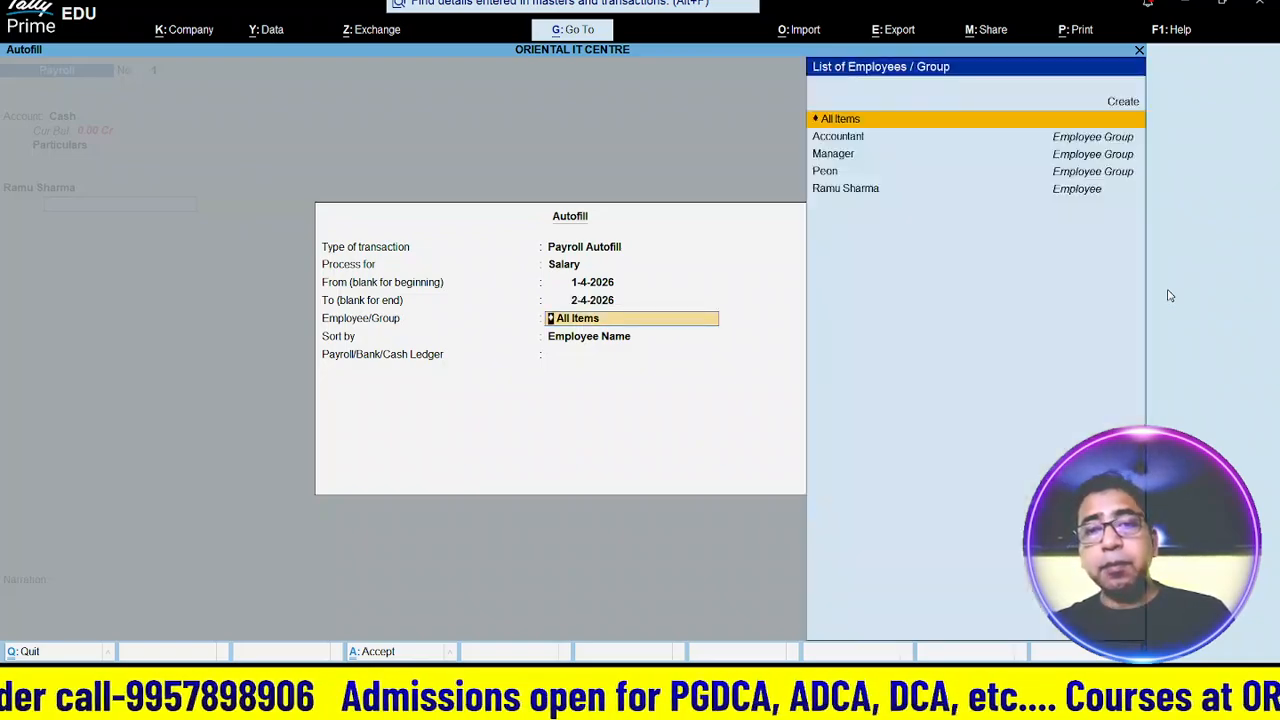
{"action": "key", "text": "Down"}
{"action": "key", "text": "Down"}
{"action": "key", "text": "Down"}
{"action": "key", "text": "Down"}
{"action": "key", "text": "Return"}
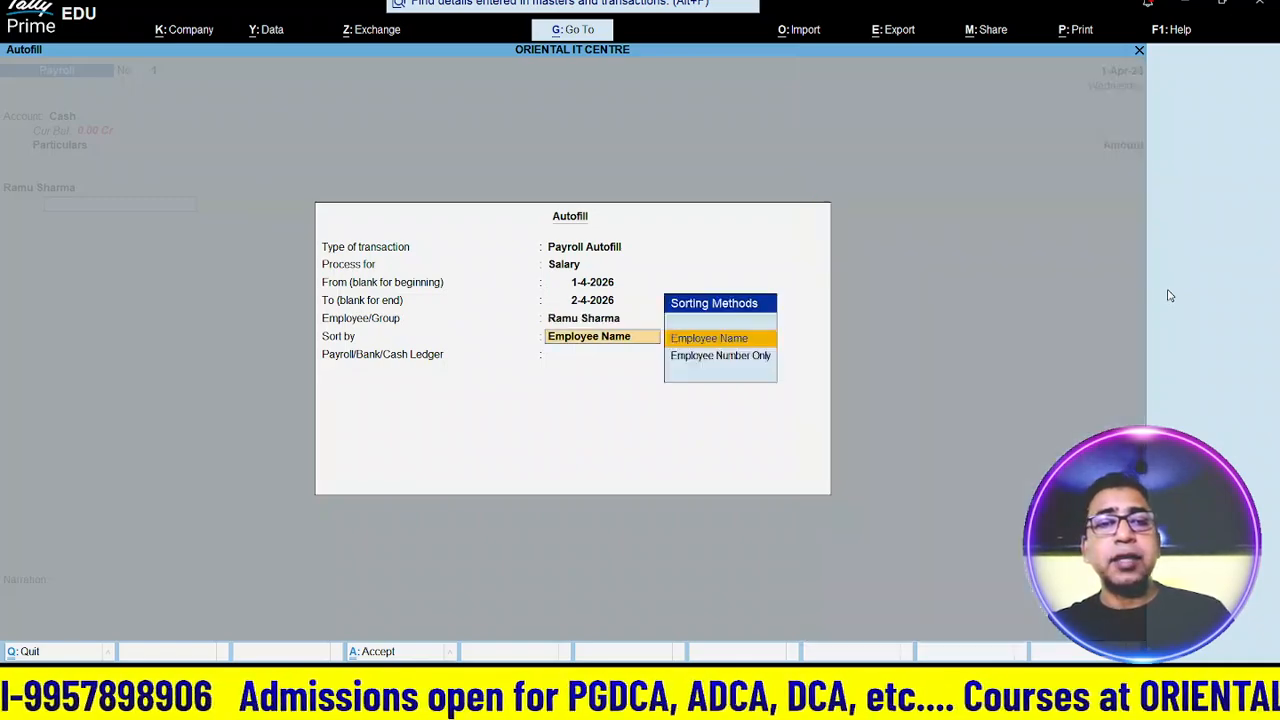
{"action": "key", "text": "Return"}
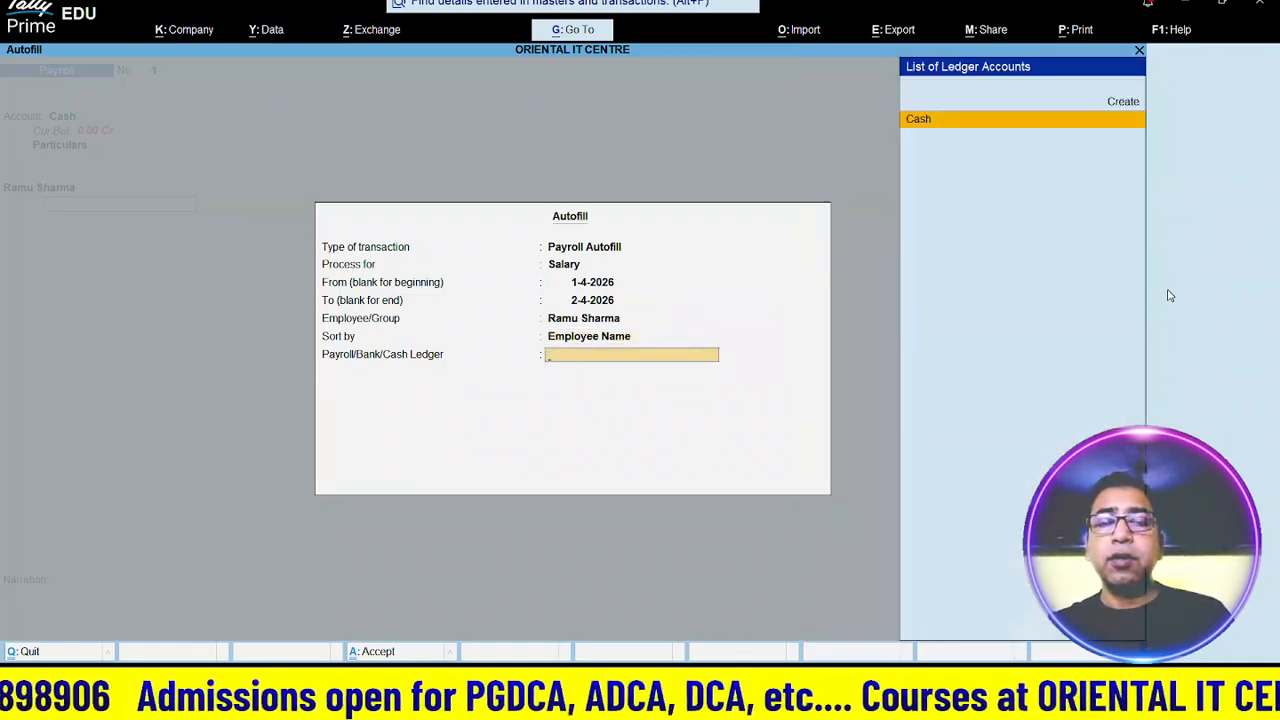
{"action": "key", "text": "Return"}
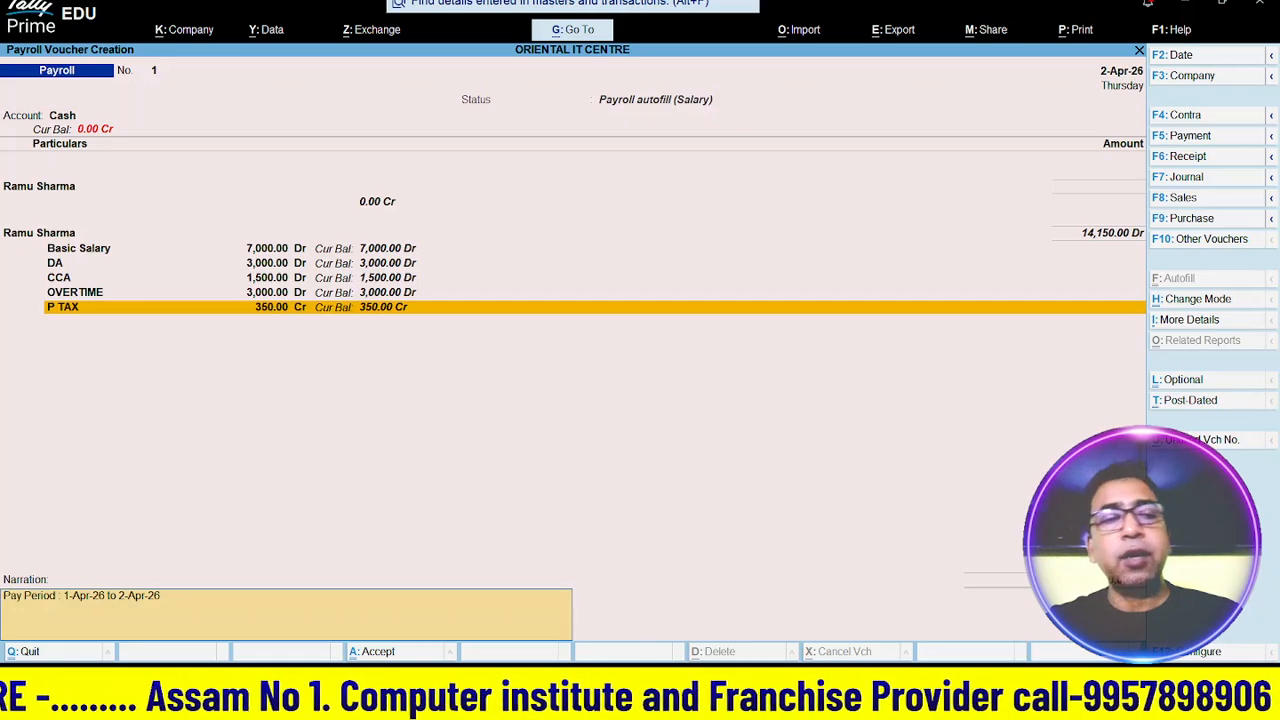
{"action": "key", "text": "Return"}
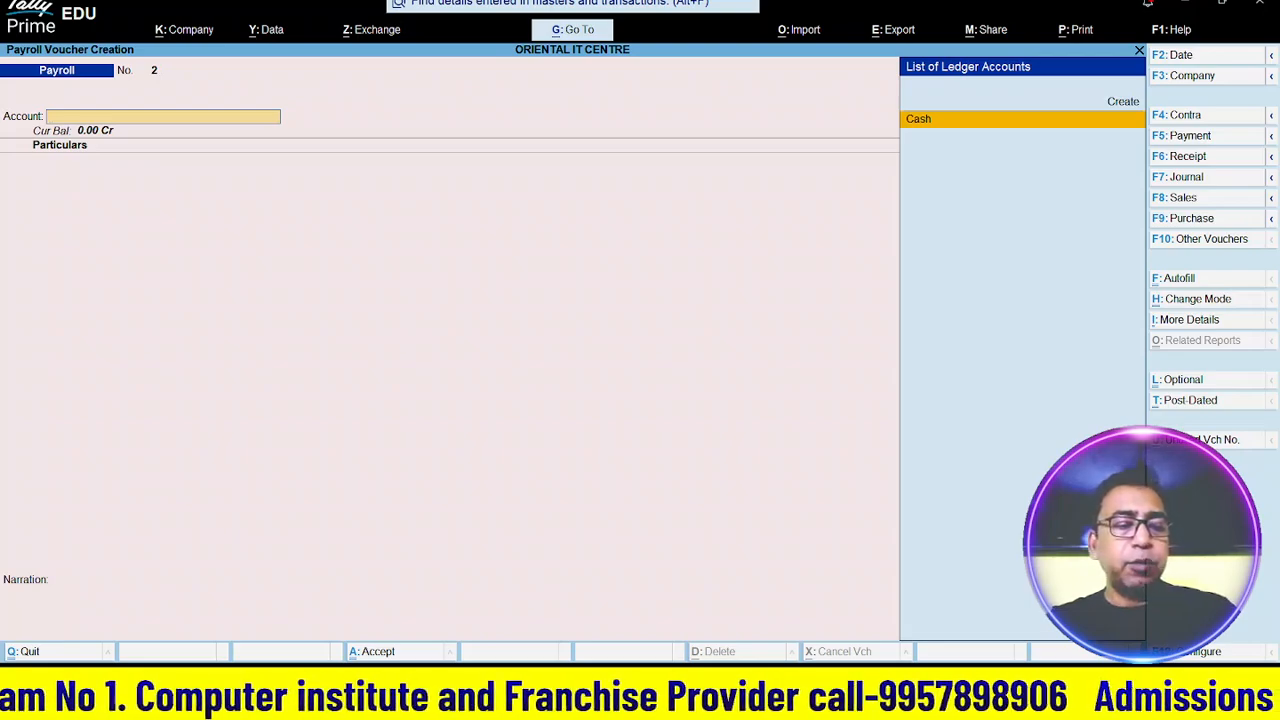
- Go to Payroll Reports and view the Attendance Sheet report
{"action": "key", "text": "Escape"}
{"action": "key", "text": "Escape"}
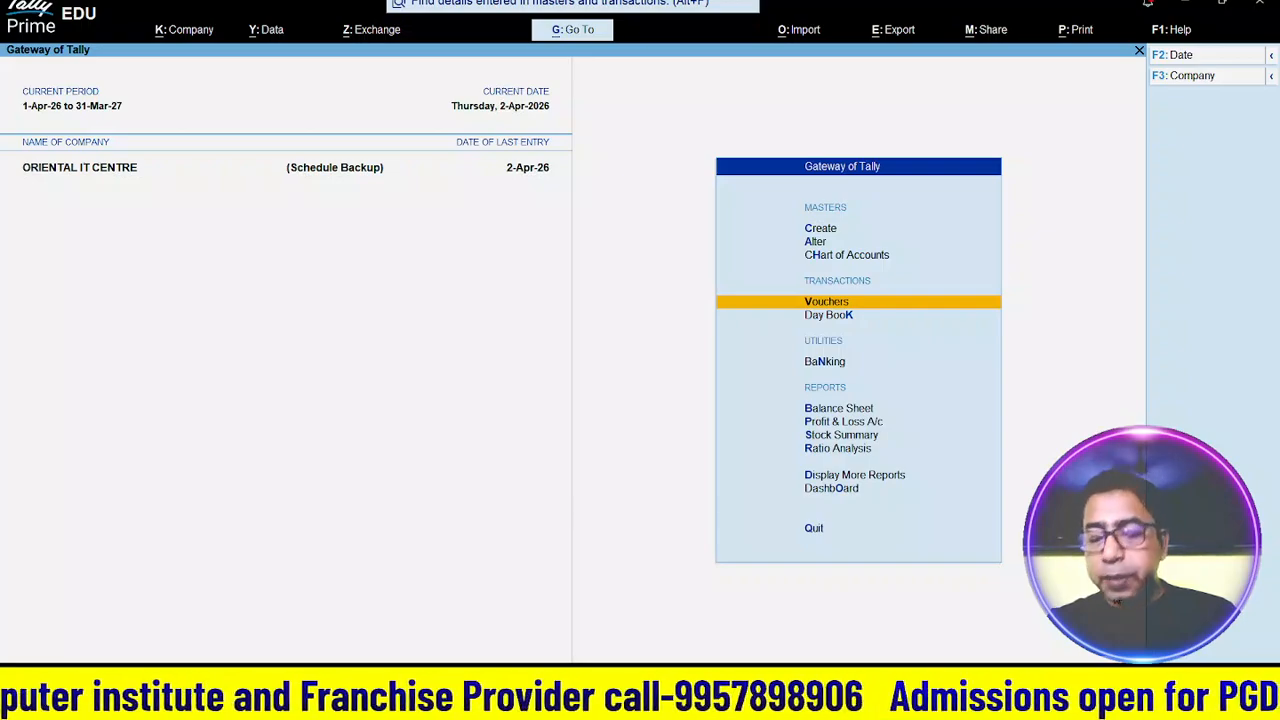
{"action": "key", "text": "Down"}
{"action": "key", "text": "Down"}
{"action": "key", "text": "Down"}
{"action": "key", "text": "Down"}
{"action": "key", "text": "Down"}
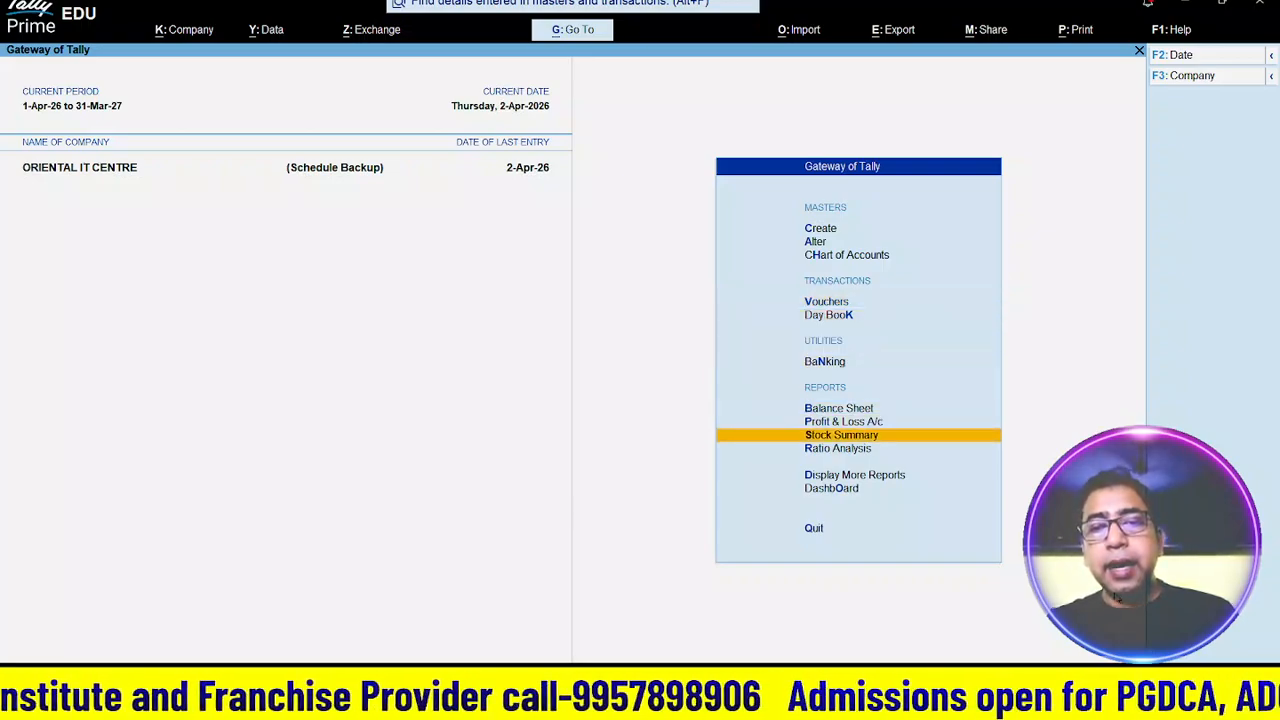
{"action": "key", "text": "Down"}
{"action": "key", "text": "Down"}
{"action": "key", "text": "Return"}
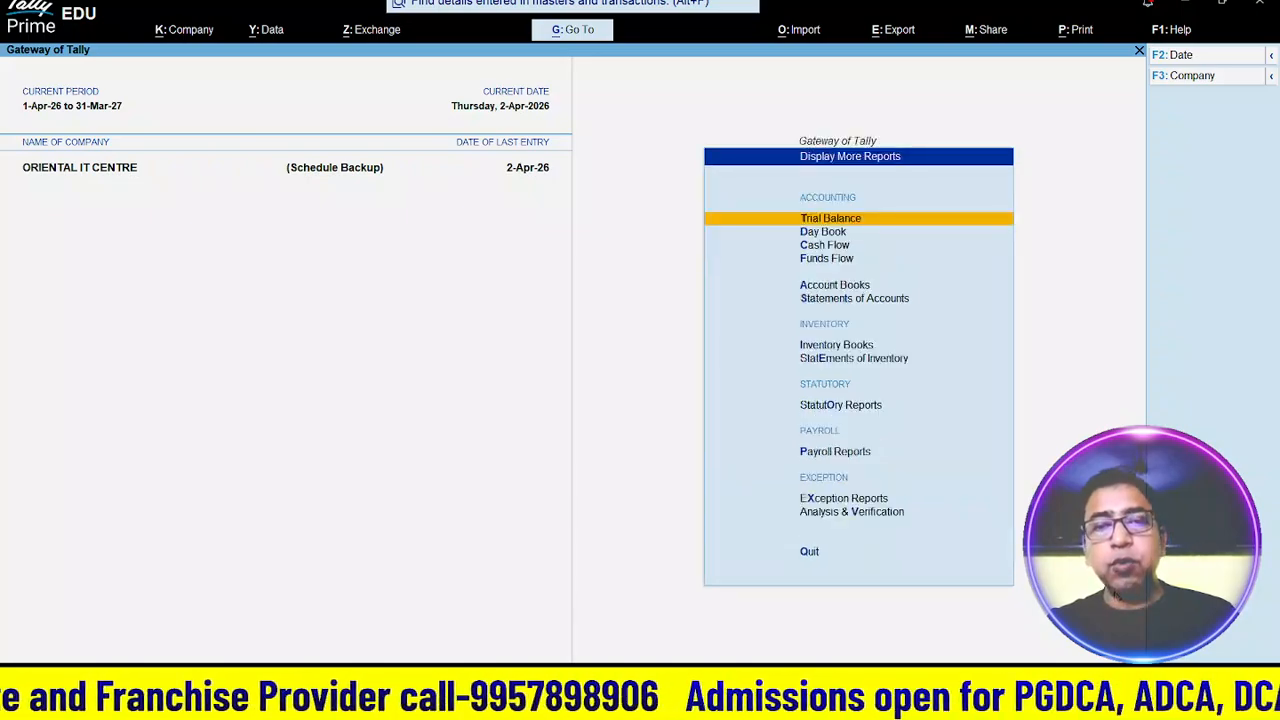
{"action": "key", "text": "Down"}
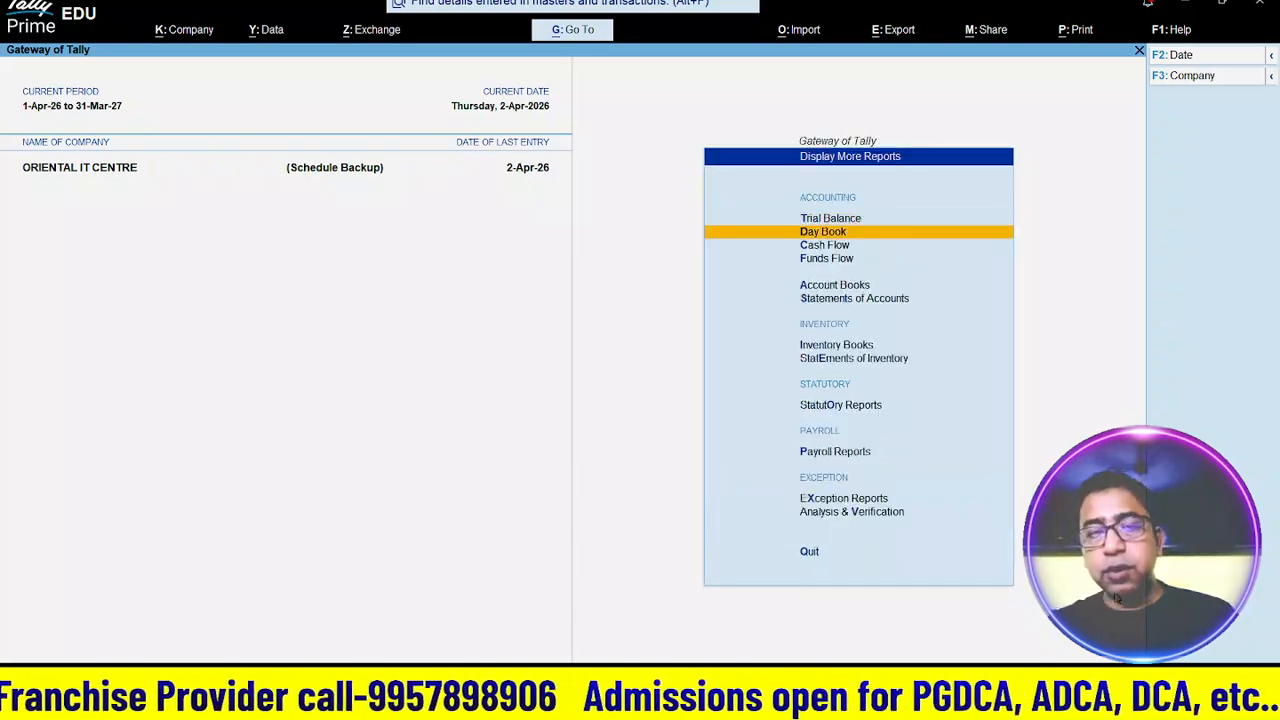
{"action": "key", "text": "Down"}
{"action": "key", "text": "Down"}
{"action": "key", "text": "Down"}
{"action": "key", "text": "Down"}
{"action": "key", "text": "Down"}
{"action": "key", "text": "Down"}
{"action": "key", "text": "Down"}
{"action": "key", "text": "Down"}
{"action": "key", "text": "Down"}
{"action": "key", "text": "Up"}
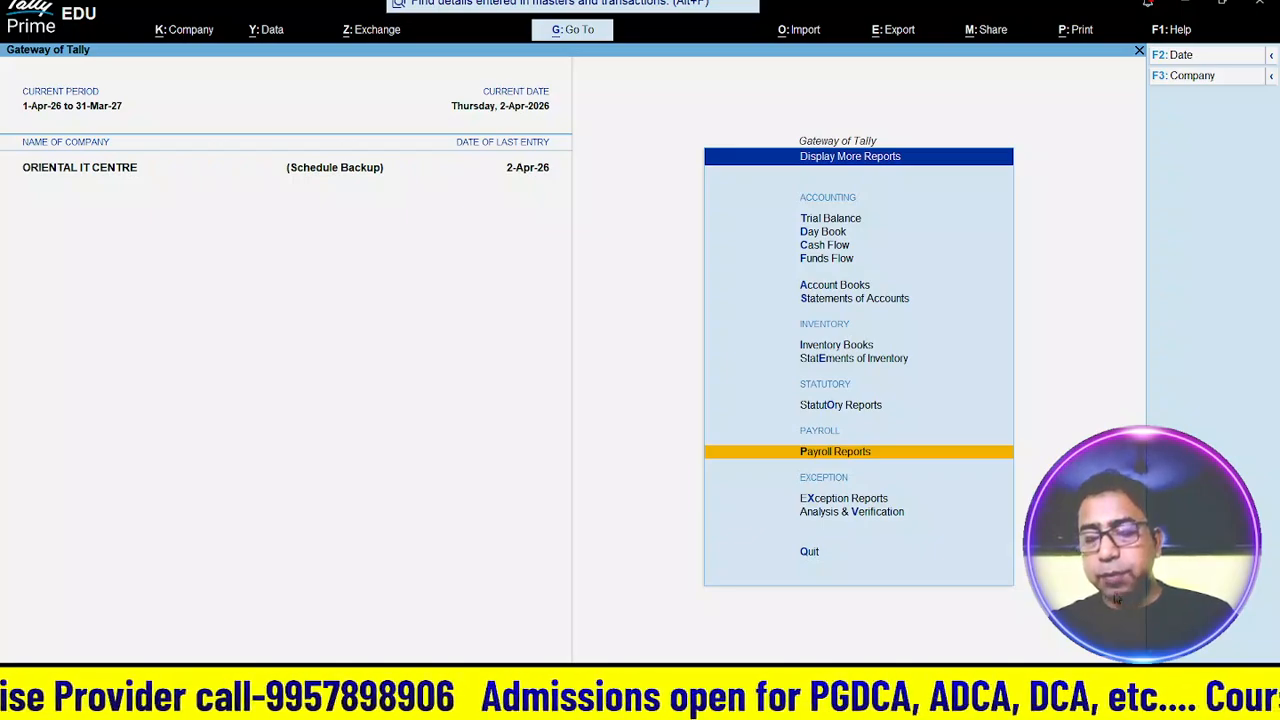
{"action": "key", "text": "Return"}
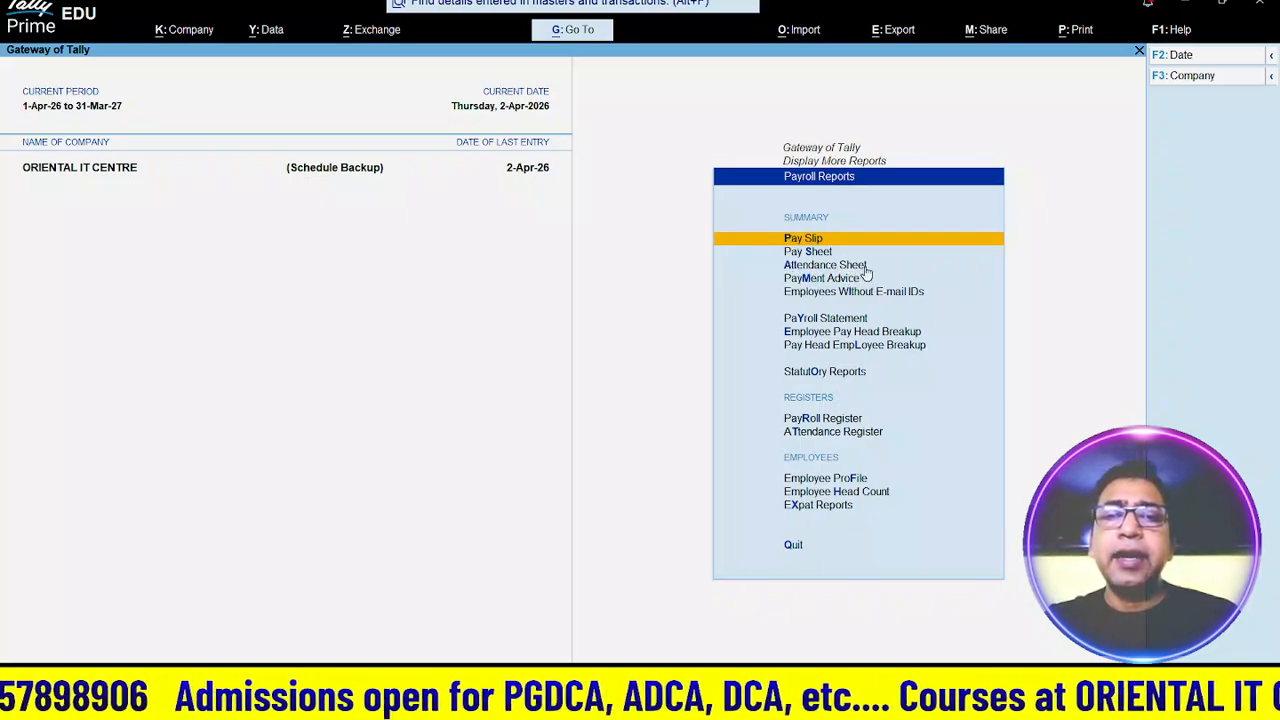
{"action": "key", "text": "Down"}
{"action": "key", "text": "Down"}
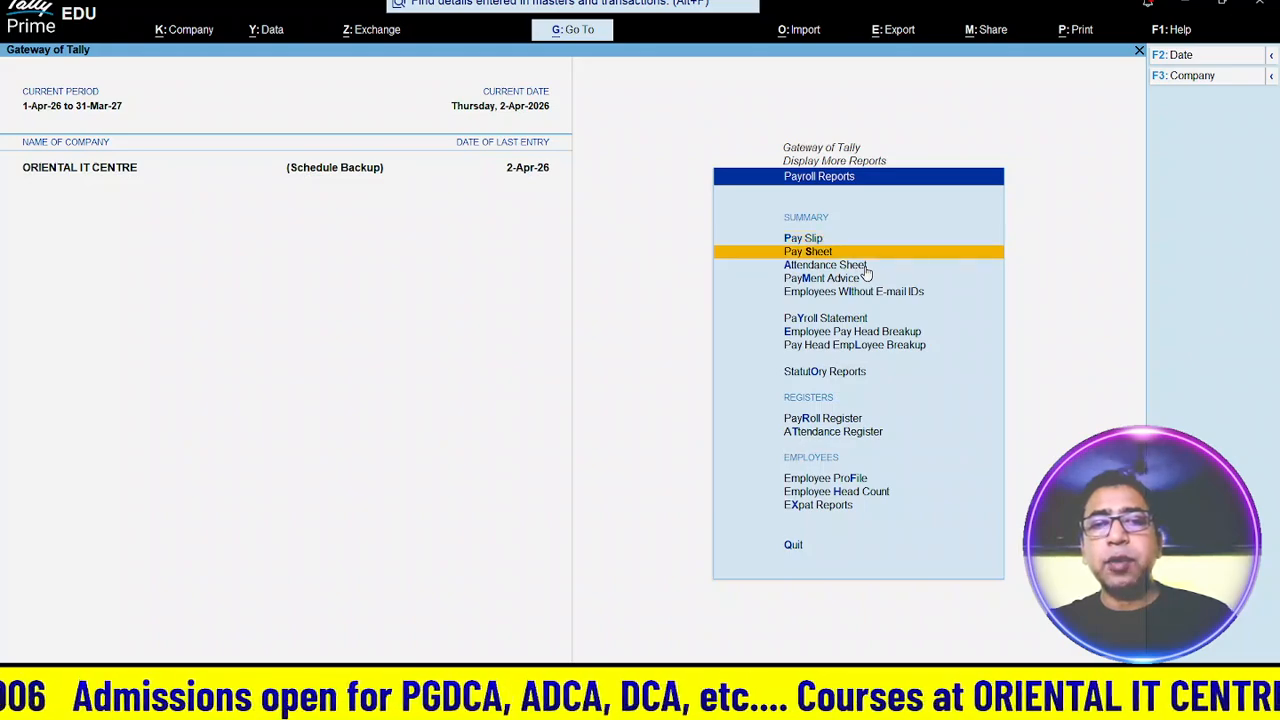
{"action": "key", "text": "Return"}
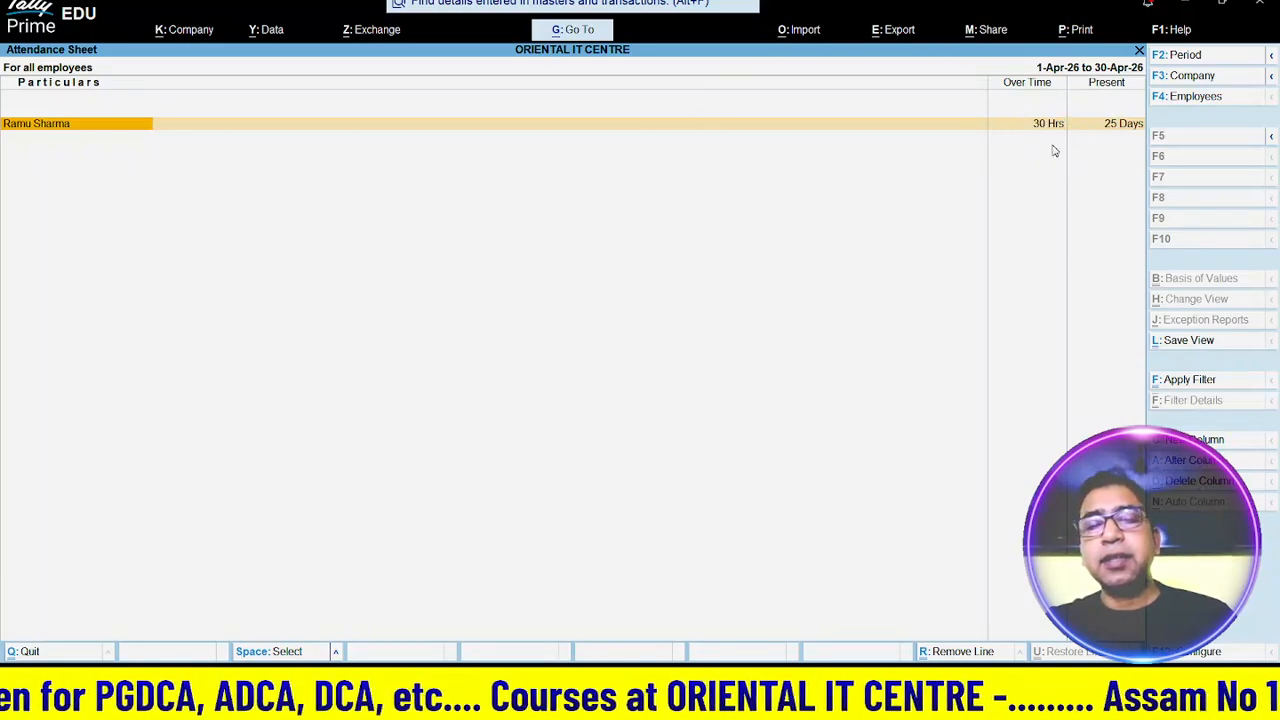
{"action": "key", "text": "Escape"}
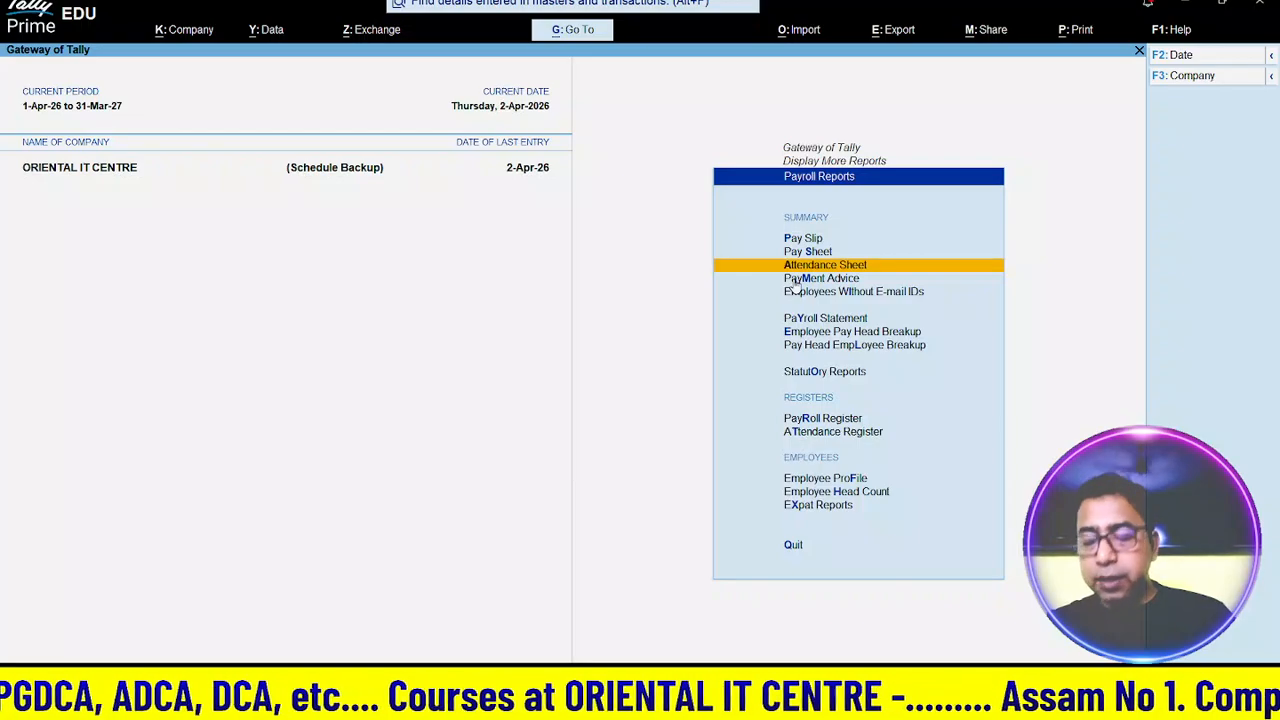
- View the Payroll Statement for the CCA and Basic Salary pay heads
{"action": "key", "text": "Down"}
{"action": "key", "text": "Down"}
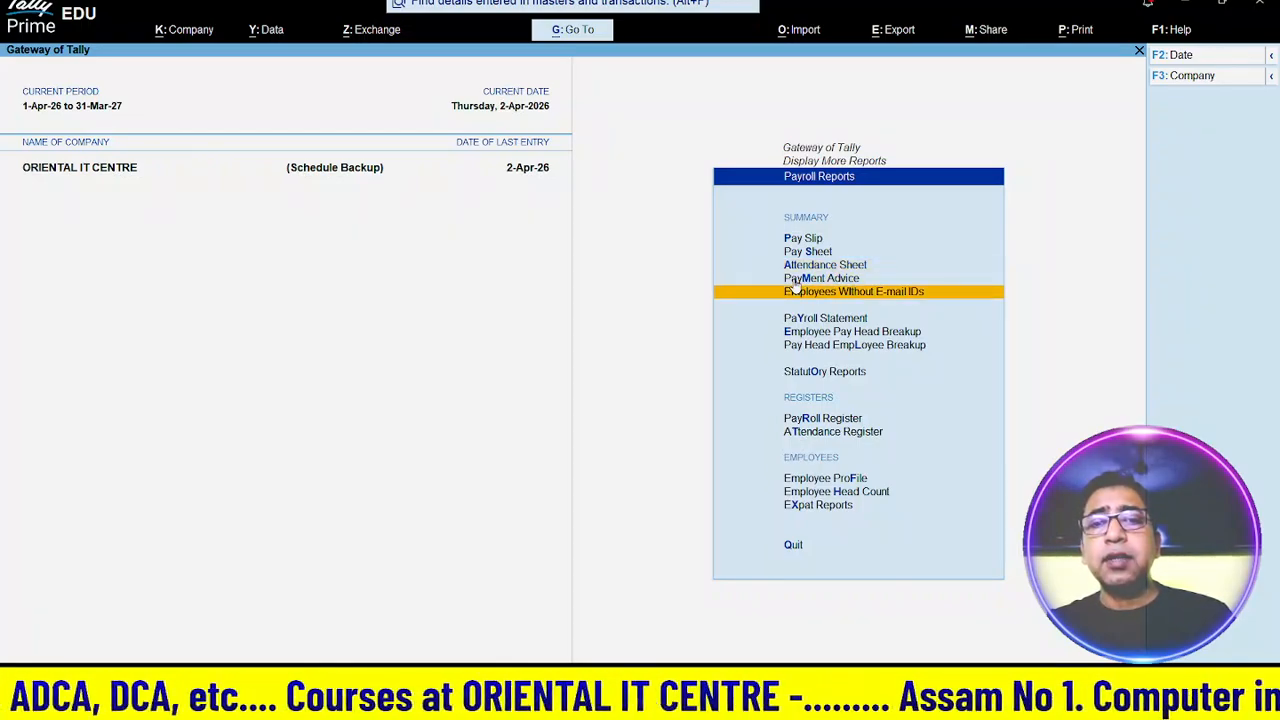
{"action": "key", "text": "Down"}
{"action": "key", "text": "Return"}
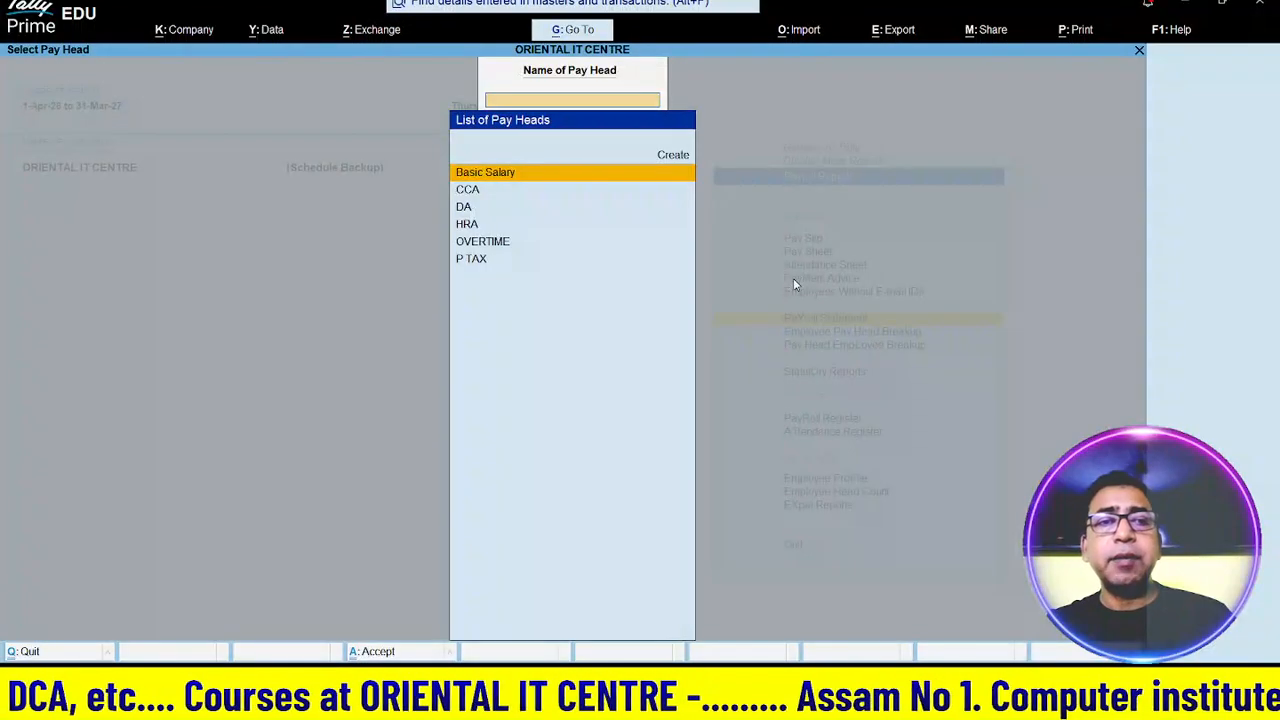
{"action": "key", "text": "Down"}
{"action": "key", "text": "Down"}
{"action": "key", "text": "Up"}
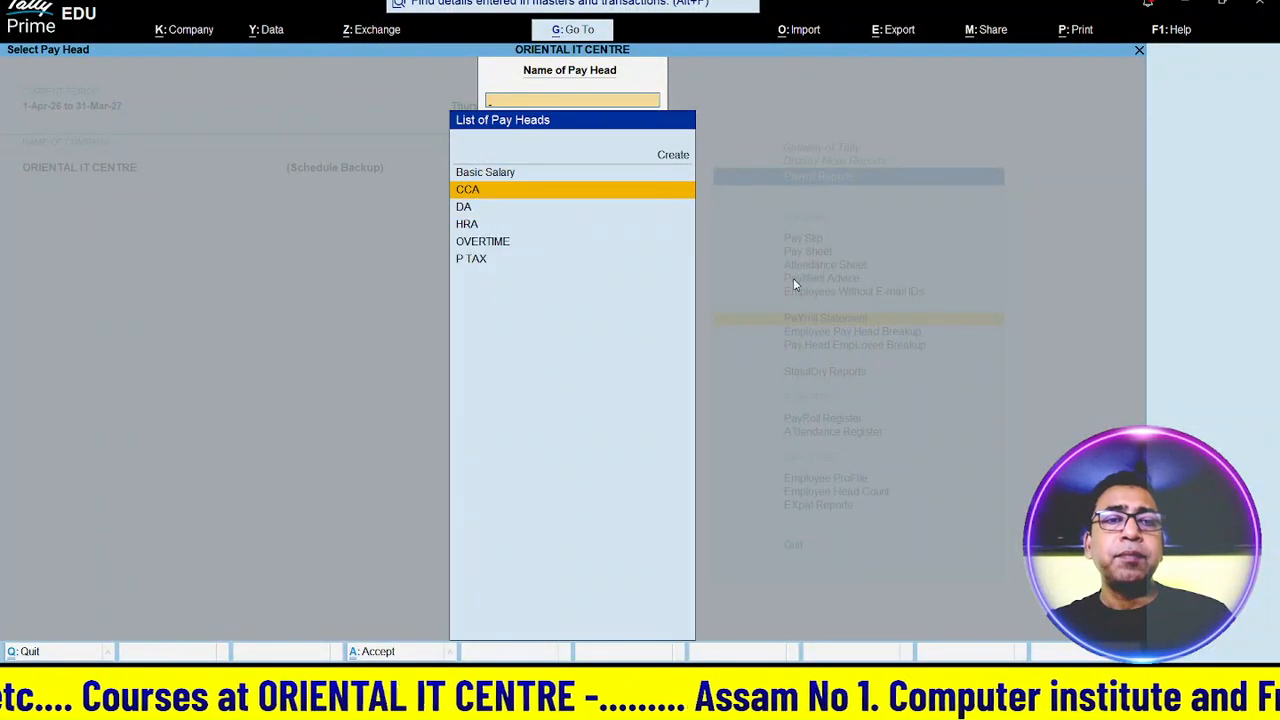
{"action": "key", "text": "Return"}
{"action": "key", "text": "Escape"}
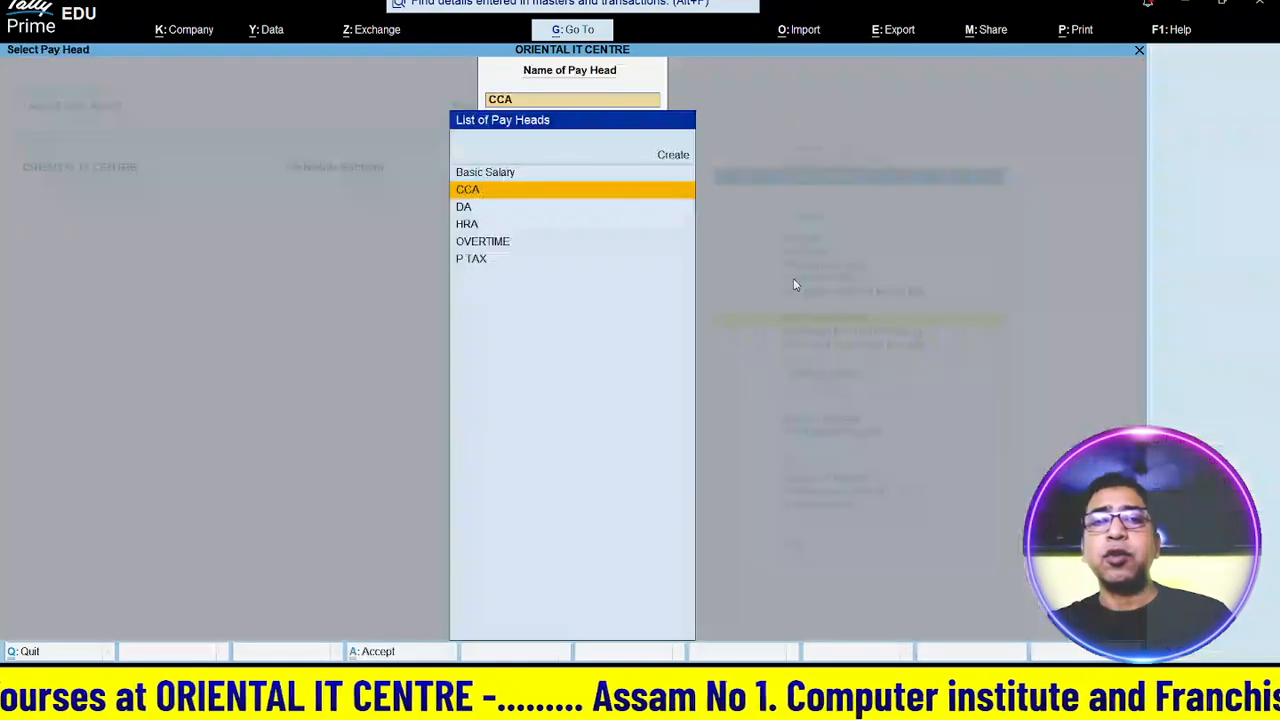
{"action": "key", "text": "Up"}
{"action": "key", "text": "Return"}
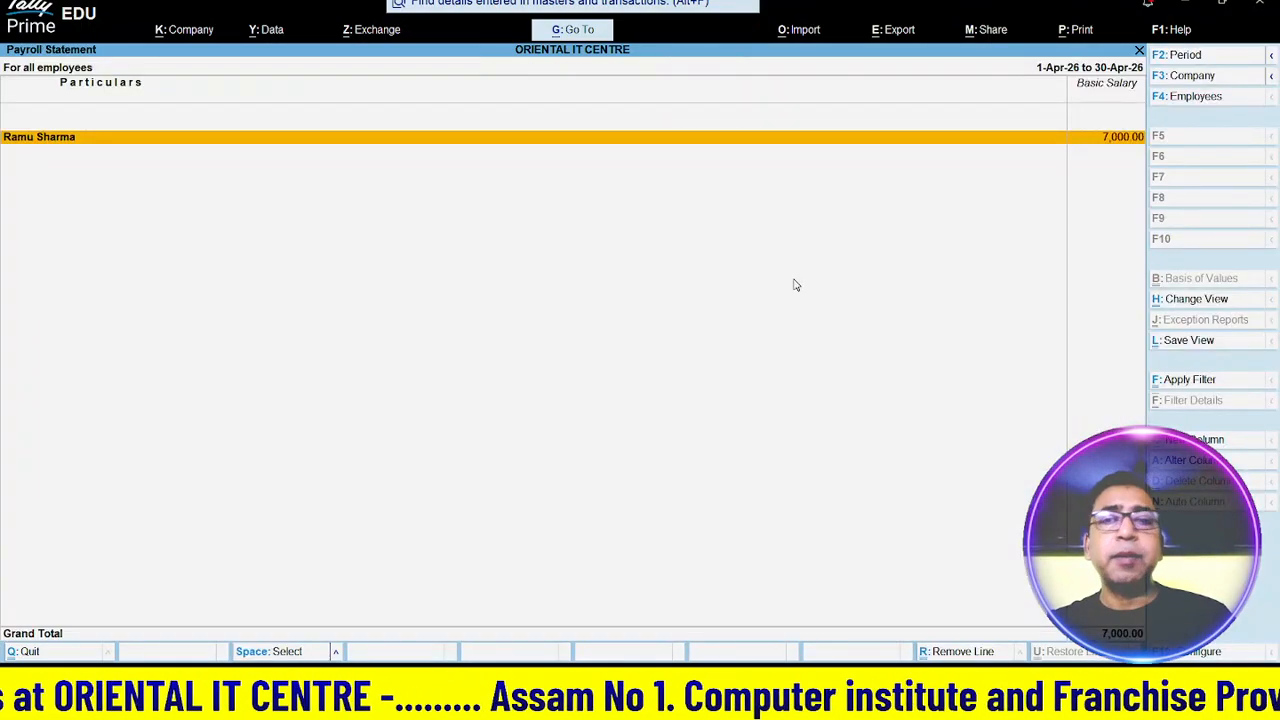
{"action": "key", "text": "Escape"}
{"action": "key", "text": "Escape"}
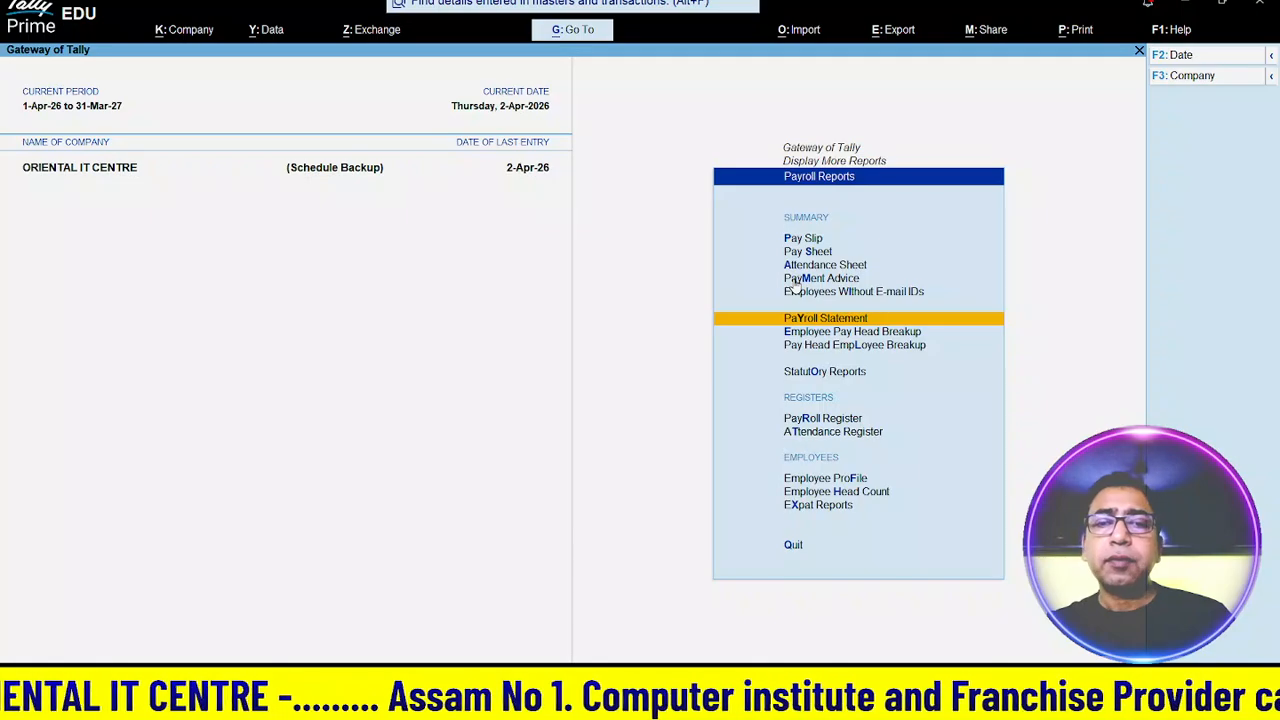
{"action": "key", "text": "Down"}
{"action": "key", "text": "Down"}
{"action": "key", "text": "Down"}
{"action": "key", "text": "Down"}
{"action": "key", "text": "Down"}
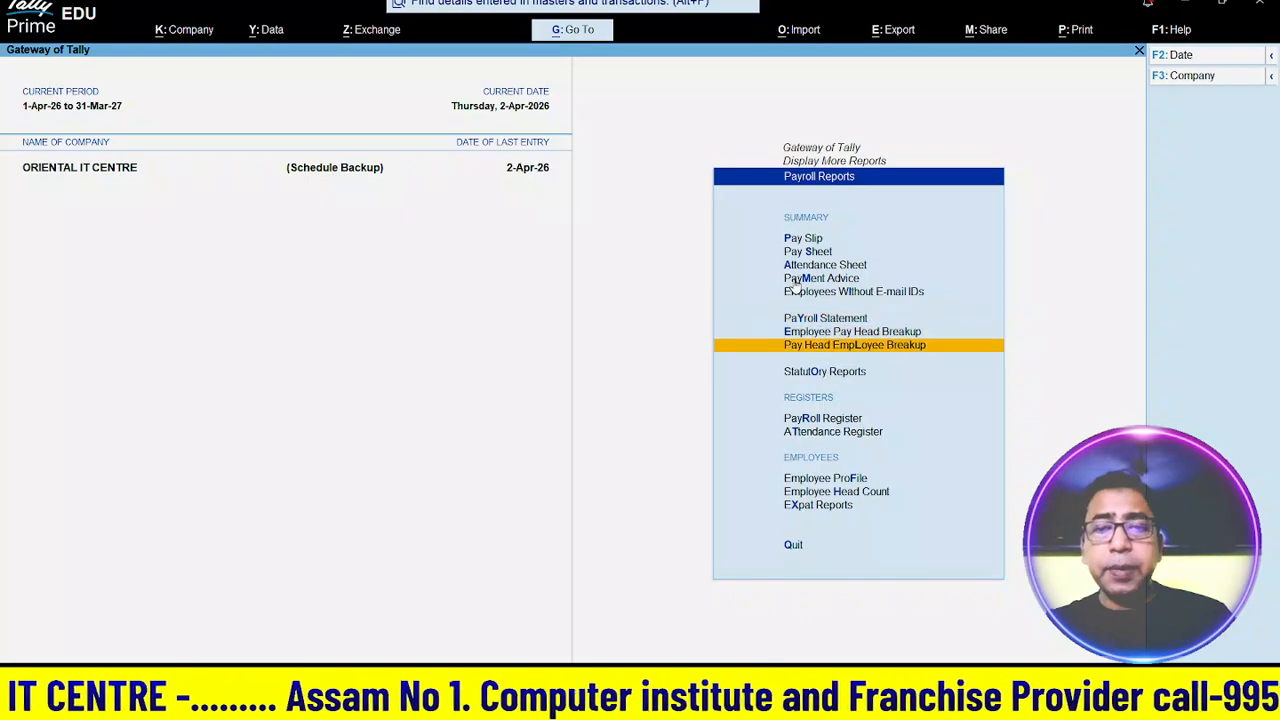
{"action": "key", "text": "Up"}
- Drill into April in the Payroll Register and inspect the Basic Salary payroll voucher
{"action": "key", "text": "Return"}
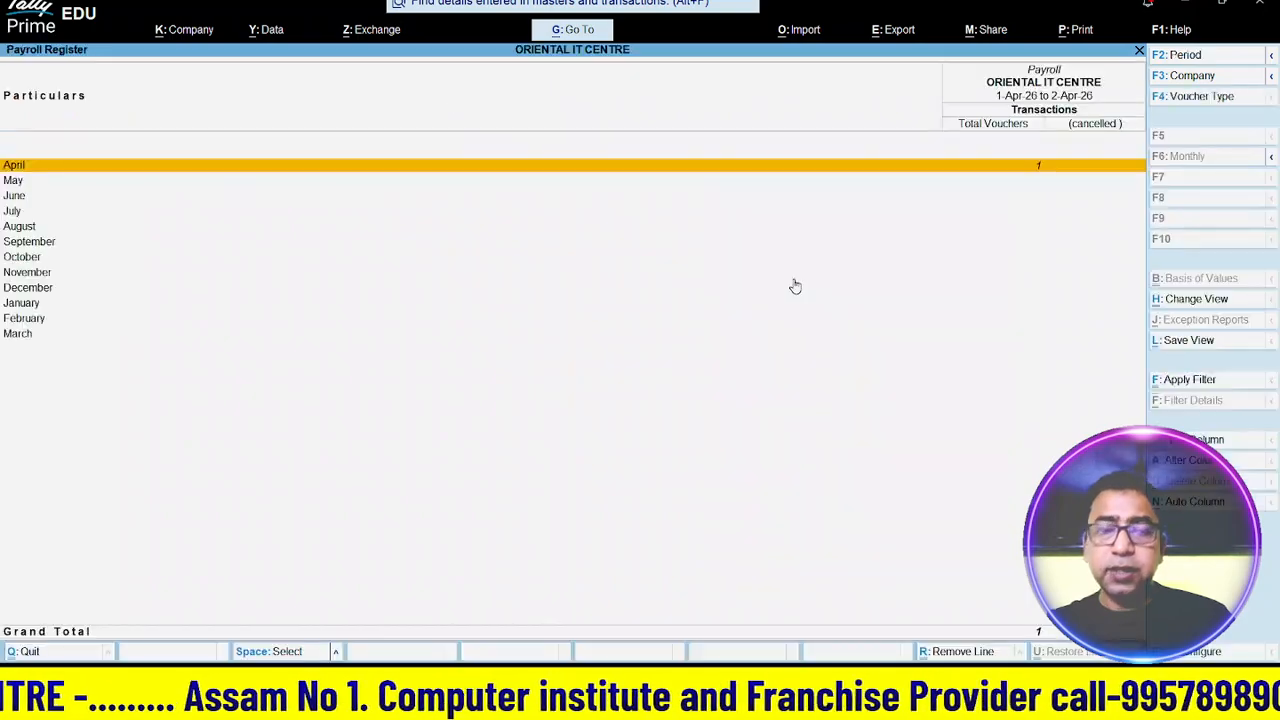
{"action": "key", "text": "Return"}
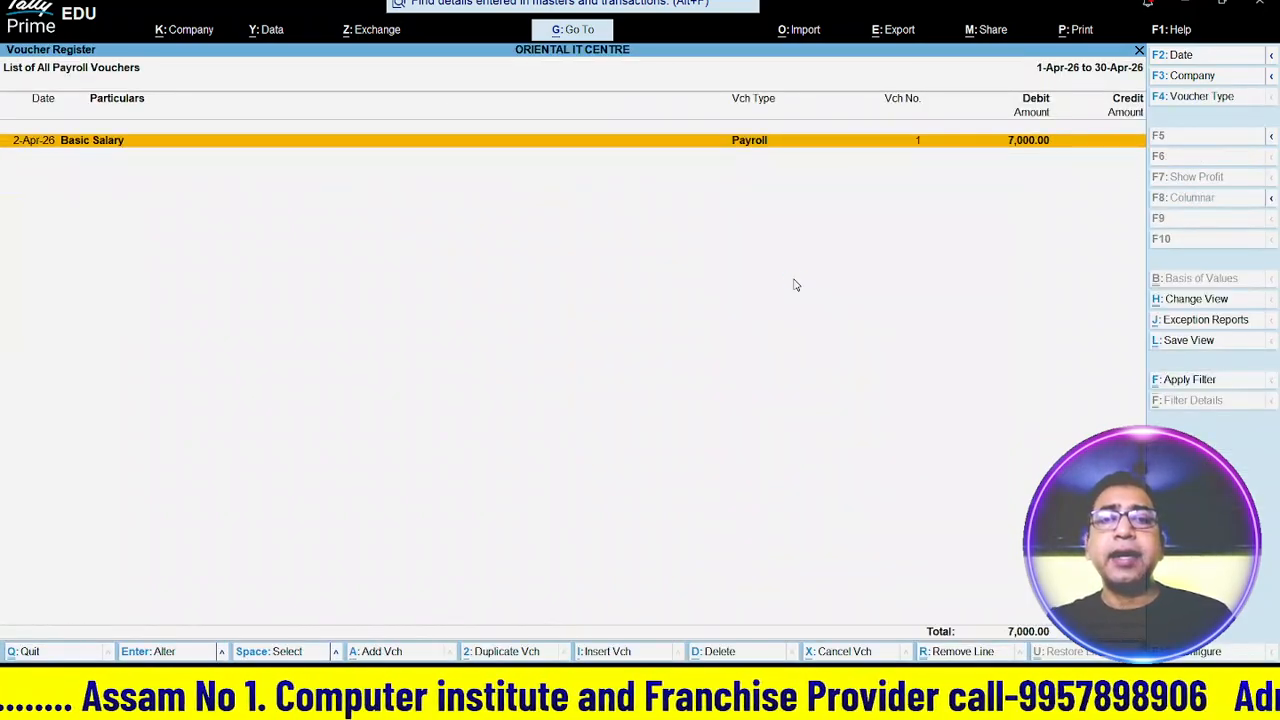
{"action": "left_click", "coordinate": [939, 142]}
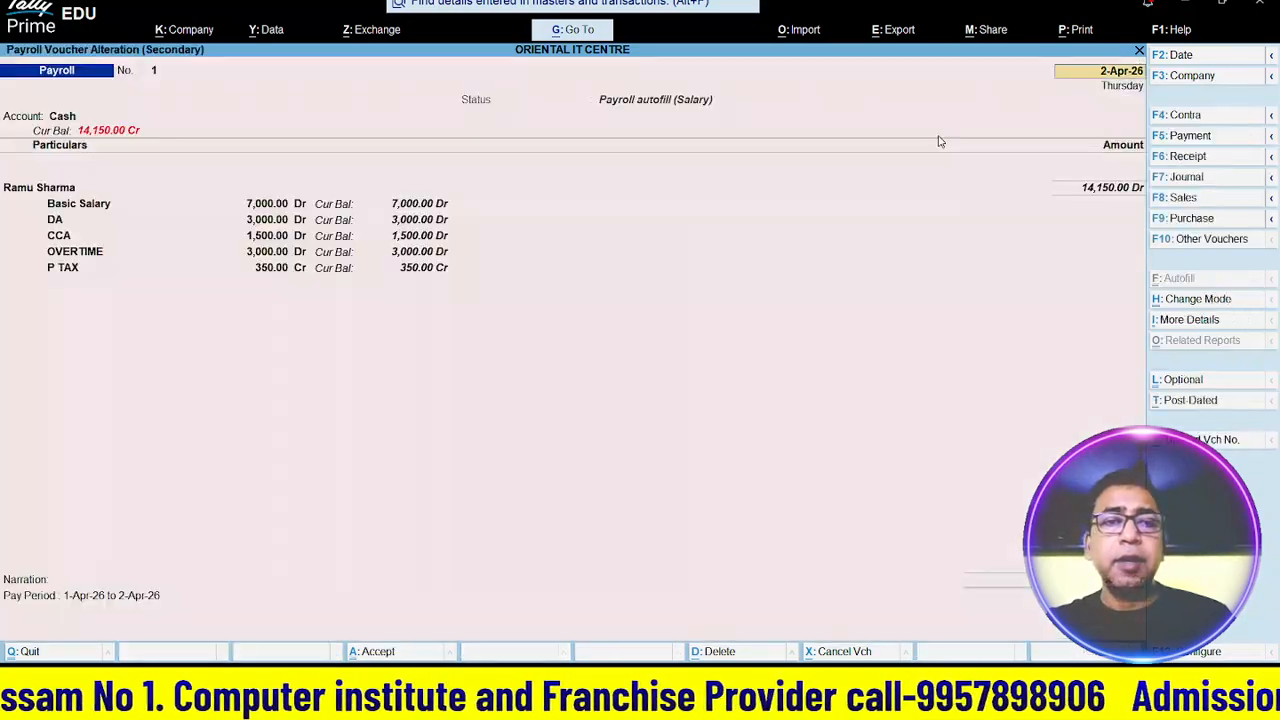
{"action": "key", "text": "Escape"}
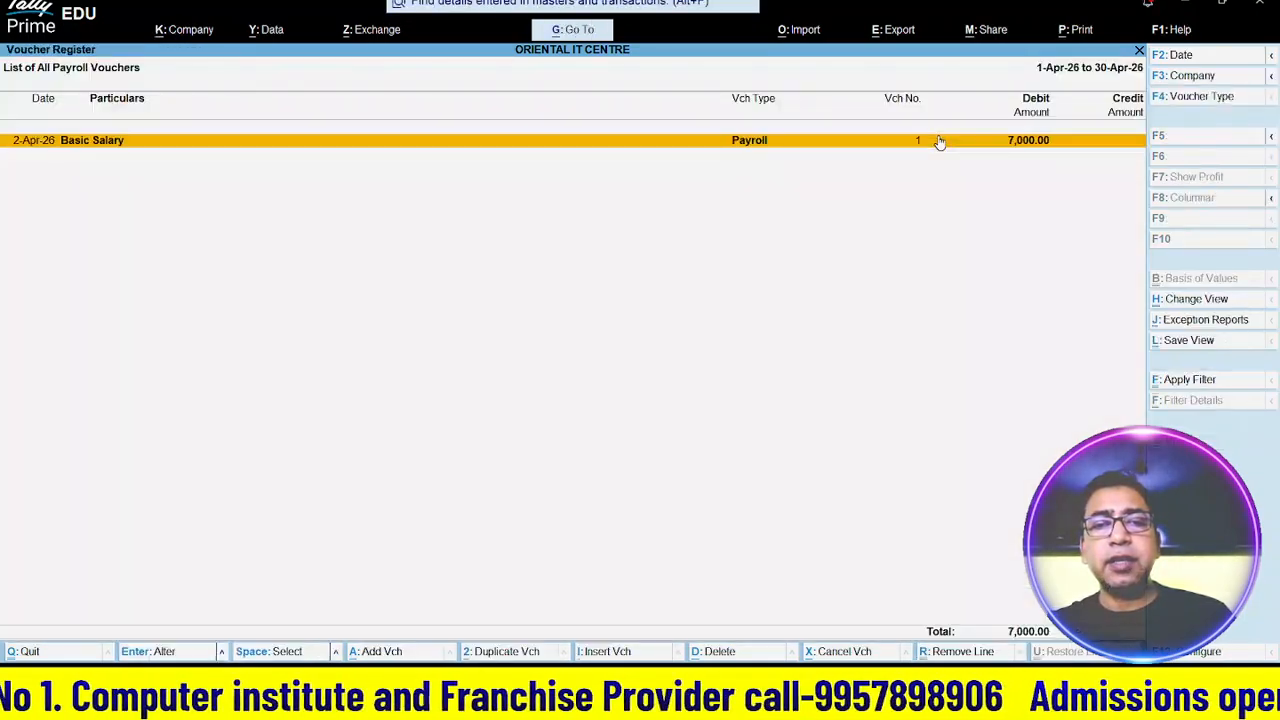
{"action": "key", "text": "Escape"}
{"action": "key", "text": "Escape"}
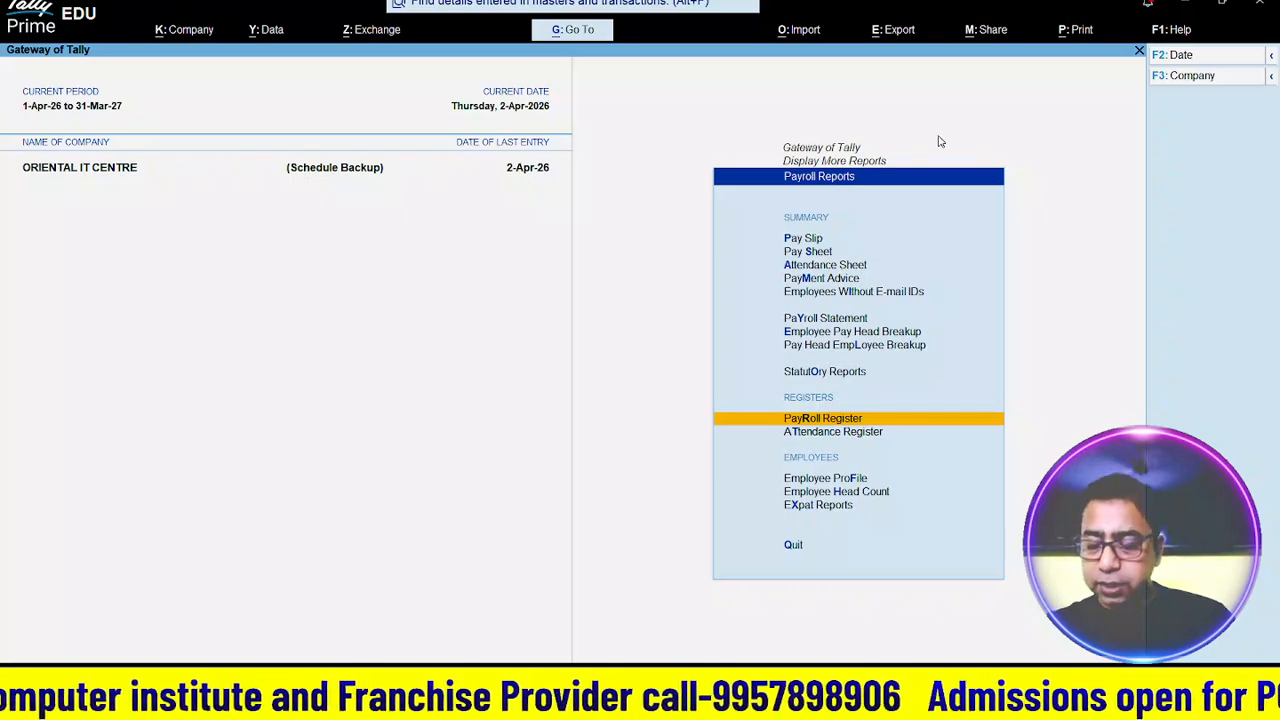
- Drill into April in the Attendance Register and inspect the employee's attendance voucher
{"action": "key", "text": "Down"}
{"action": "key", "text": "Return"}
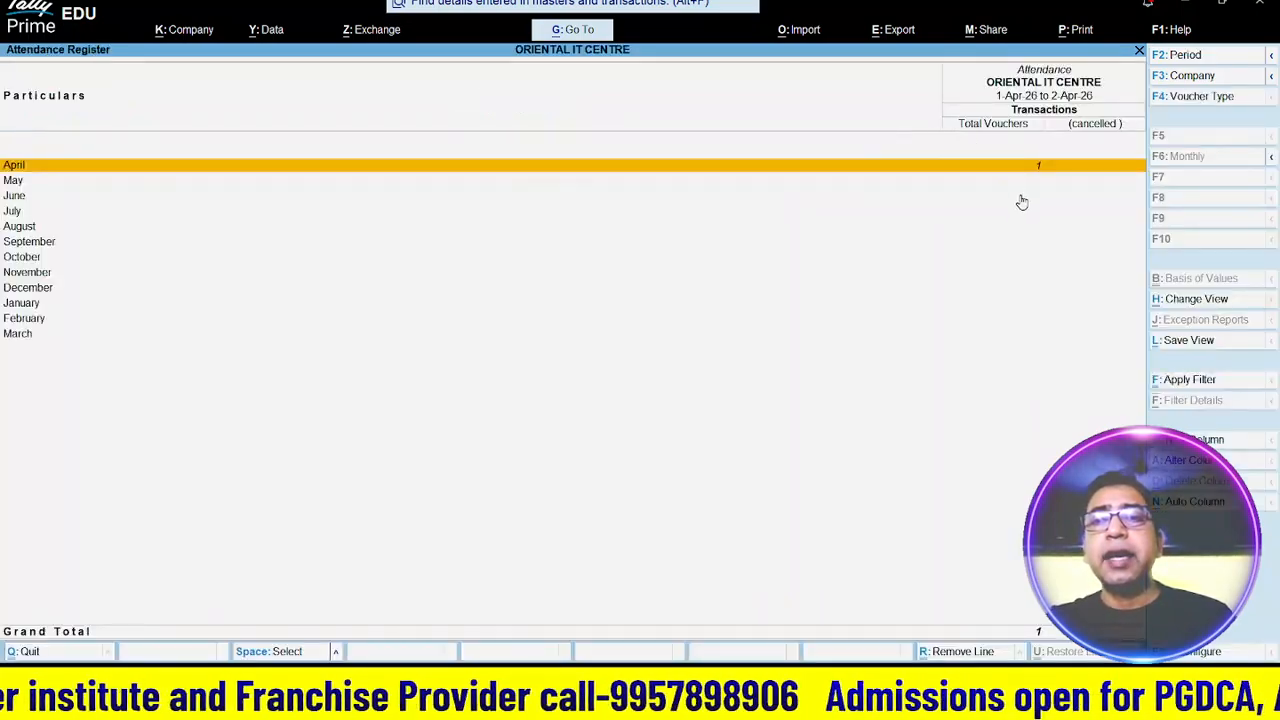
{"action": "key", "text": "Return"}
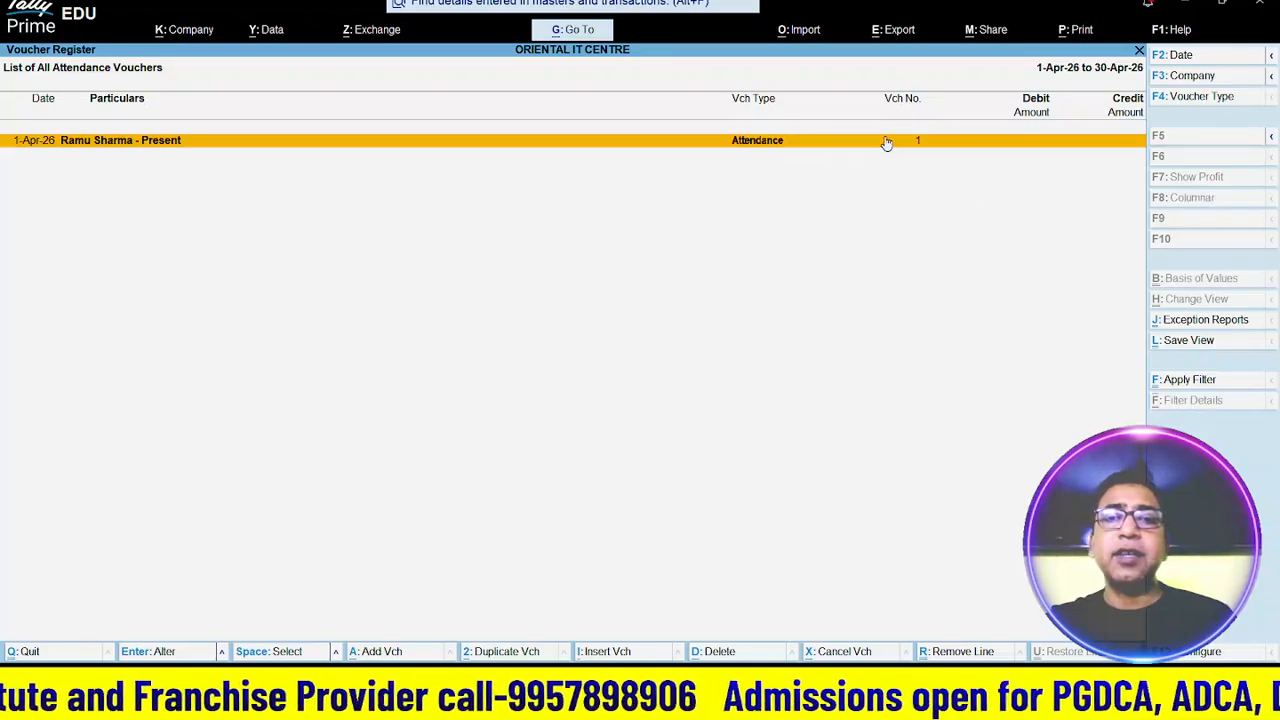
{"action": "key", "text": "Return"}
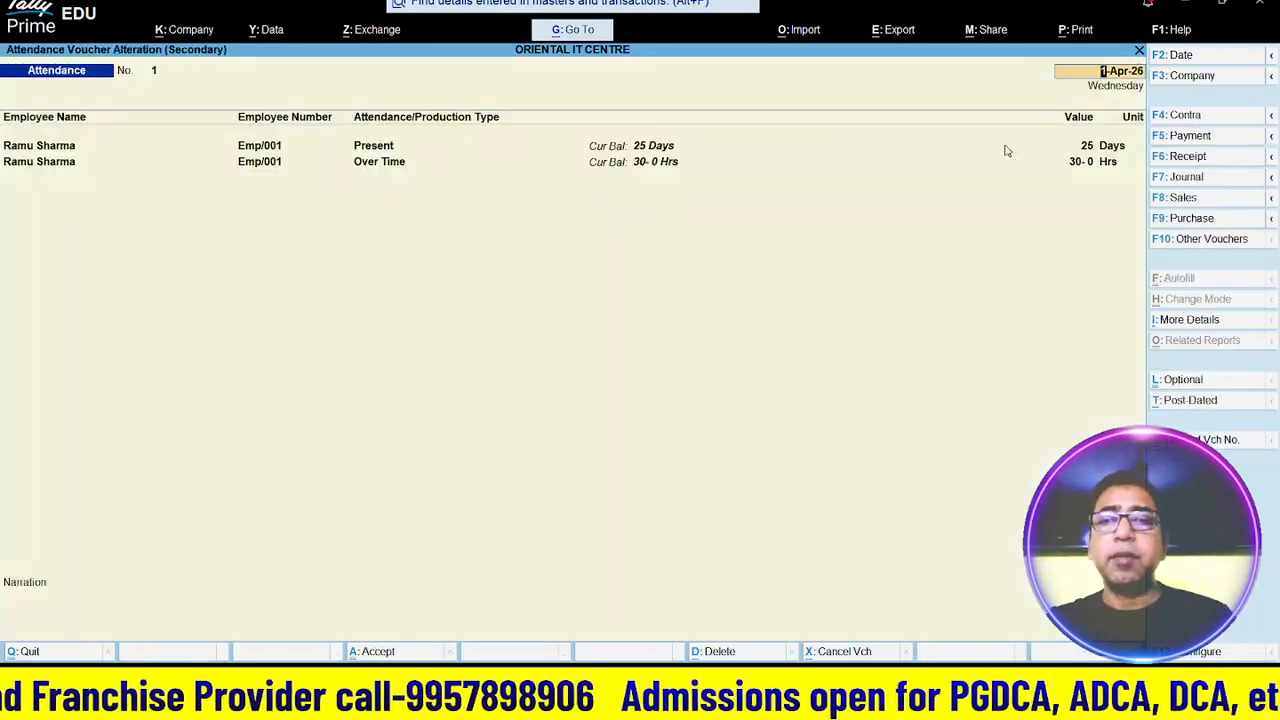
{"action": "key", "text": "Escape"}
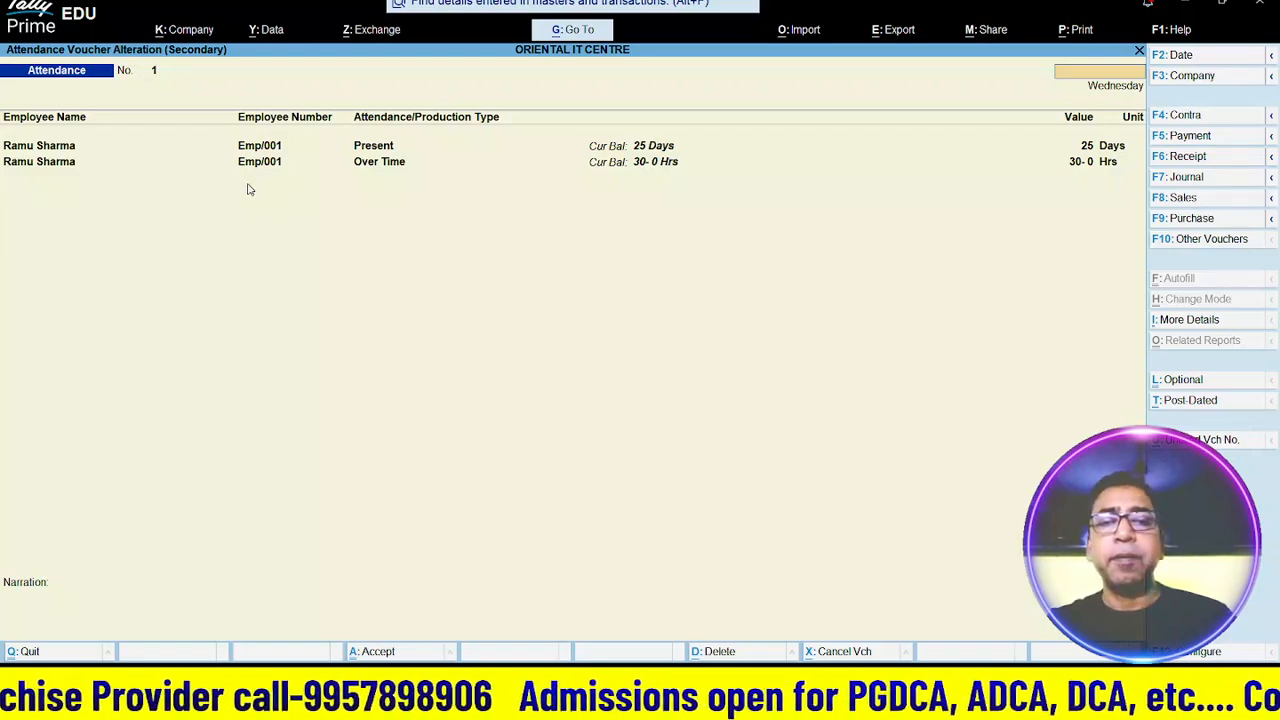
{"action": "key", "text": "Escape"}
{"action": "key", "text": "Escape"}
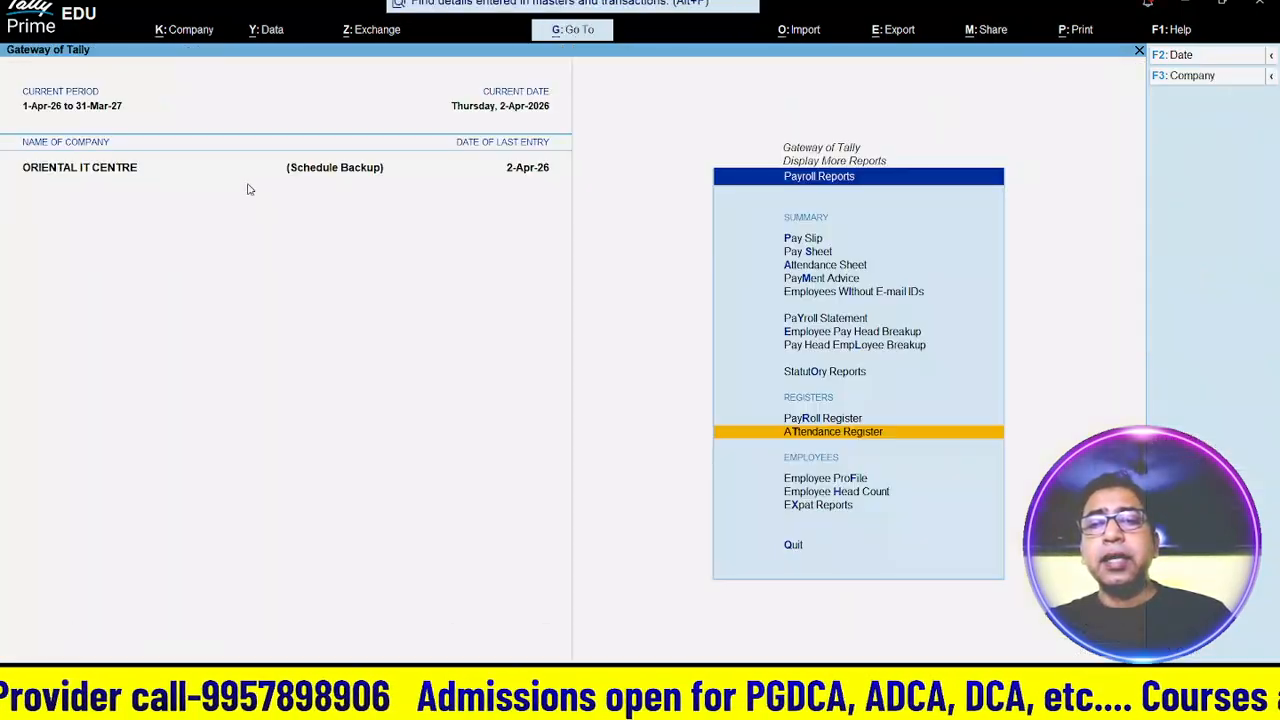
- Show the employee's April-2026 Pay Slip, net 14,150, and bring up its print settings
{"action": "key", "text": "Up"}
{"action": "key", "text": "Up"}
{"action": "key", "text": "Up"}
{"action": "key", "text": "Up"}
{"action": "key", "text": "Up"}
{"action": "key", "text": "Up"}
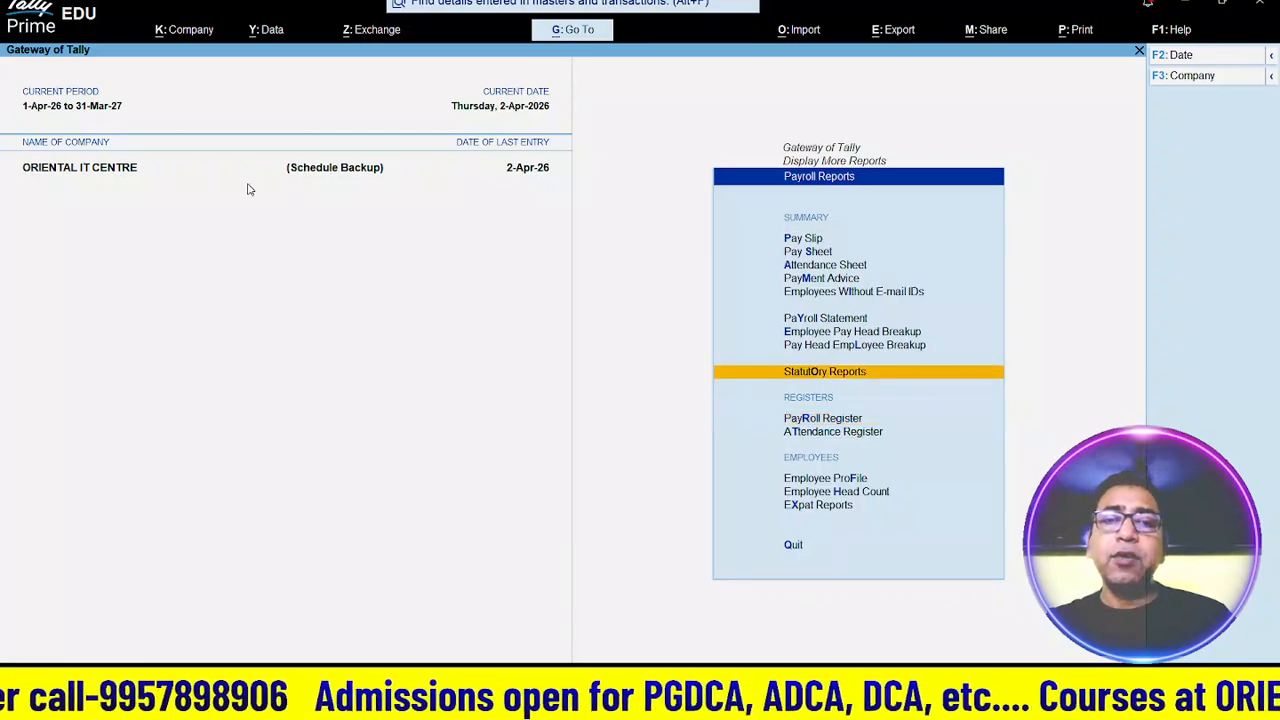
{"action": "key", "text": "Up"}
{"action": "key", "text": "Up"}
{"action": "key", "text": "Up"}
{"action": "key", "text": "Up"}
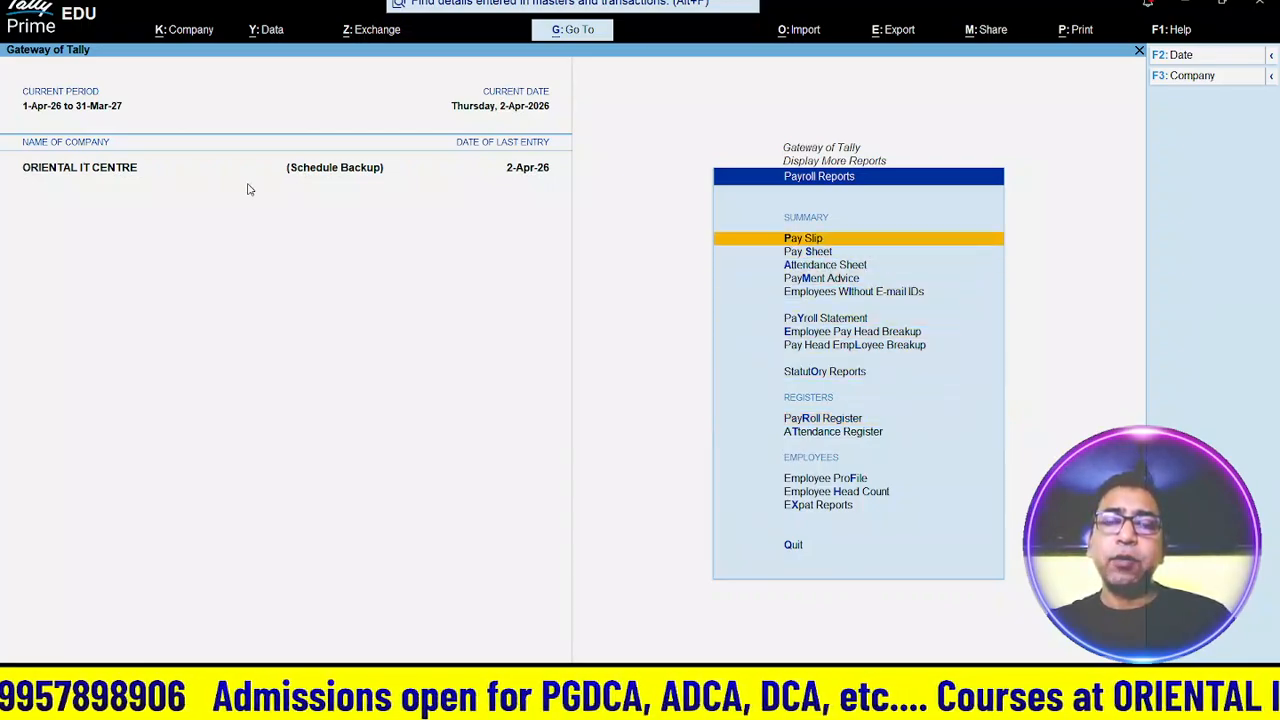
{"action": "key", "text": "Return"}
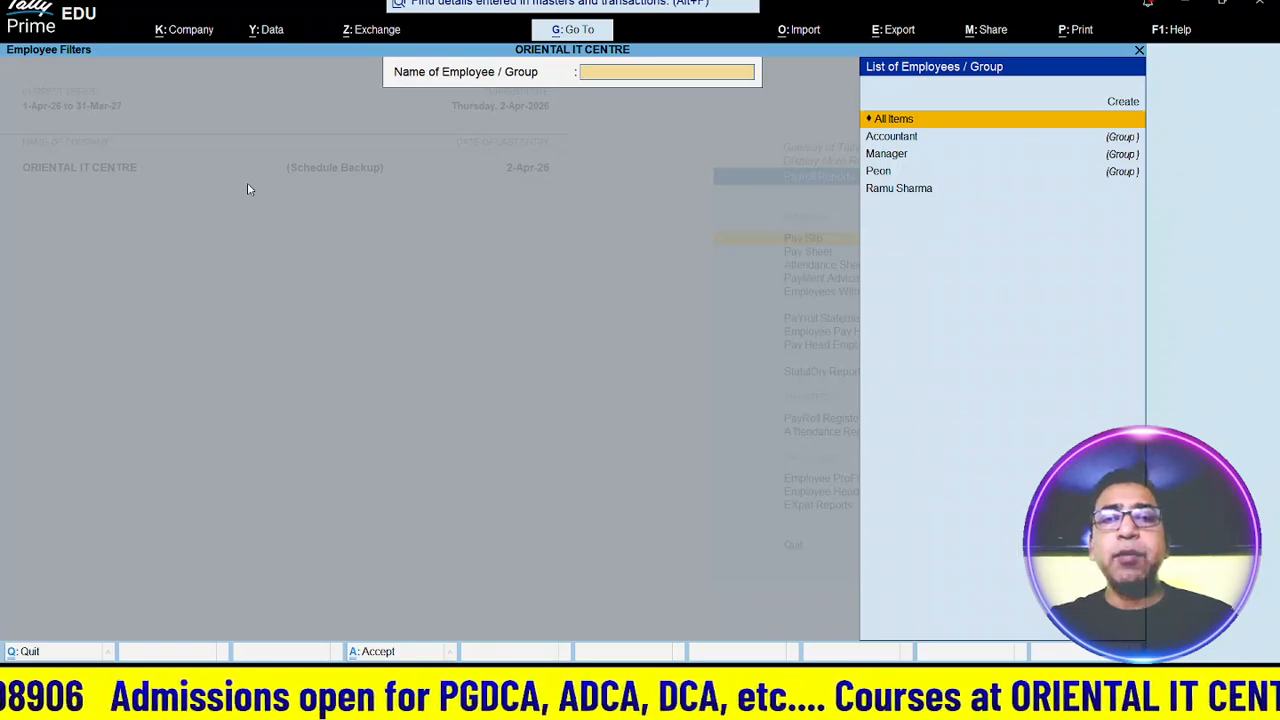
{"action": "key", "text": "Down"}
{"action": "key", "text": "Down"}
{"action": "key", "text": "Down"}
{"action": "key", "text": "Down"}
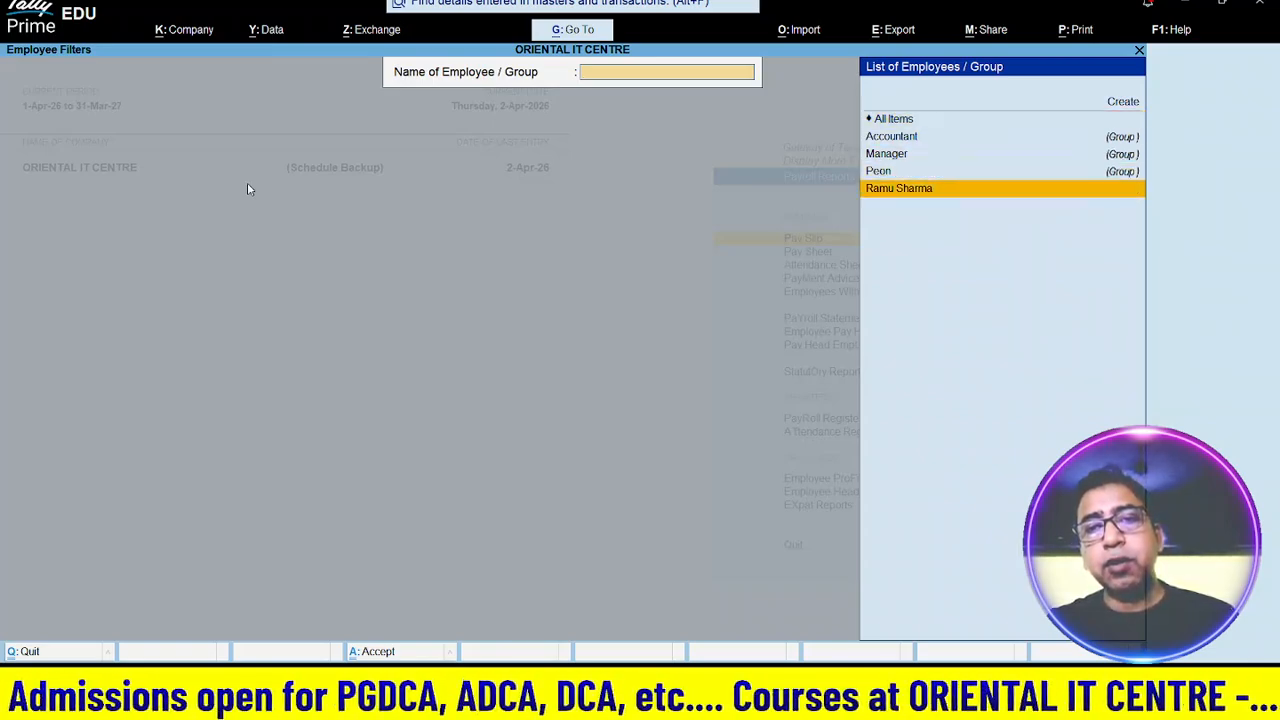
{"action": "key", "text": "Return"}
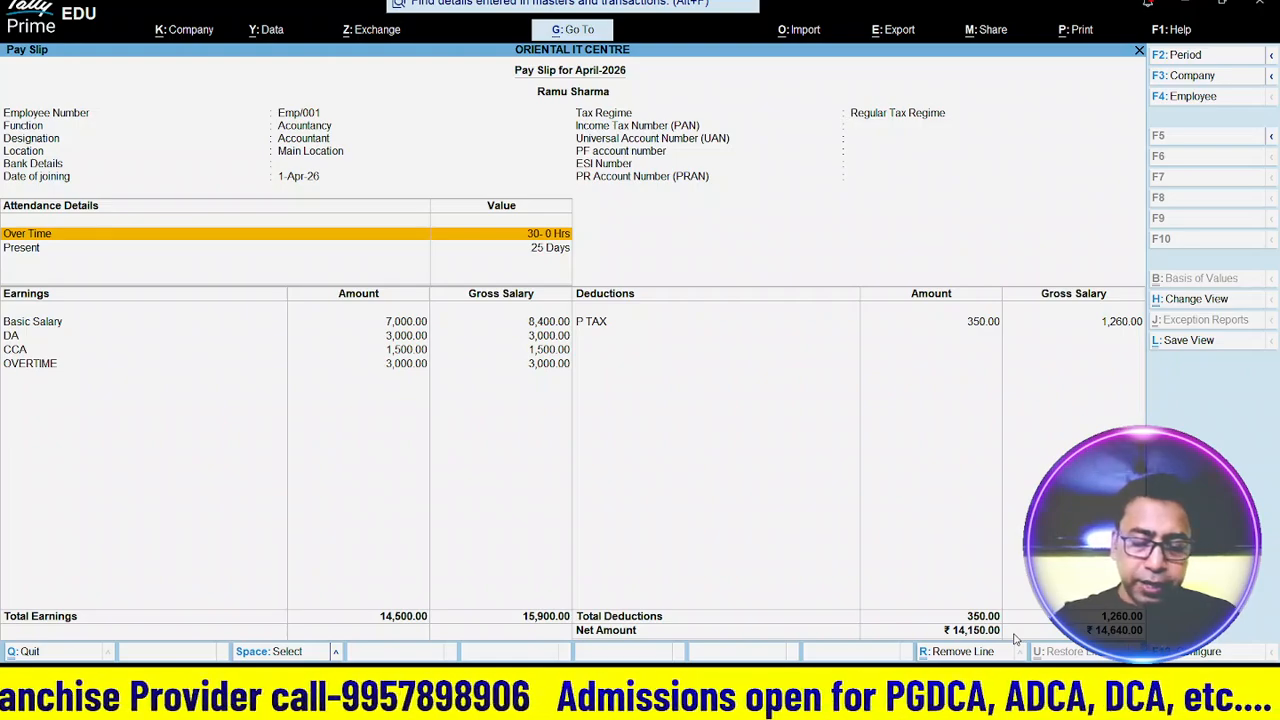
{"action": "key", "text": "ctrl"}
{"action": "key", "text": "ctrl+p"}
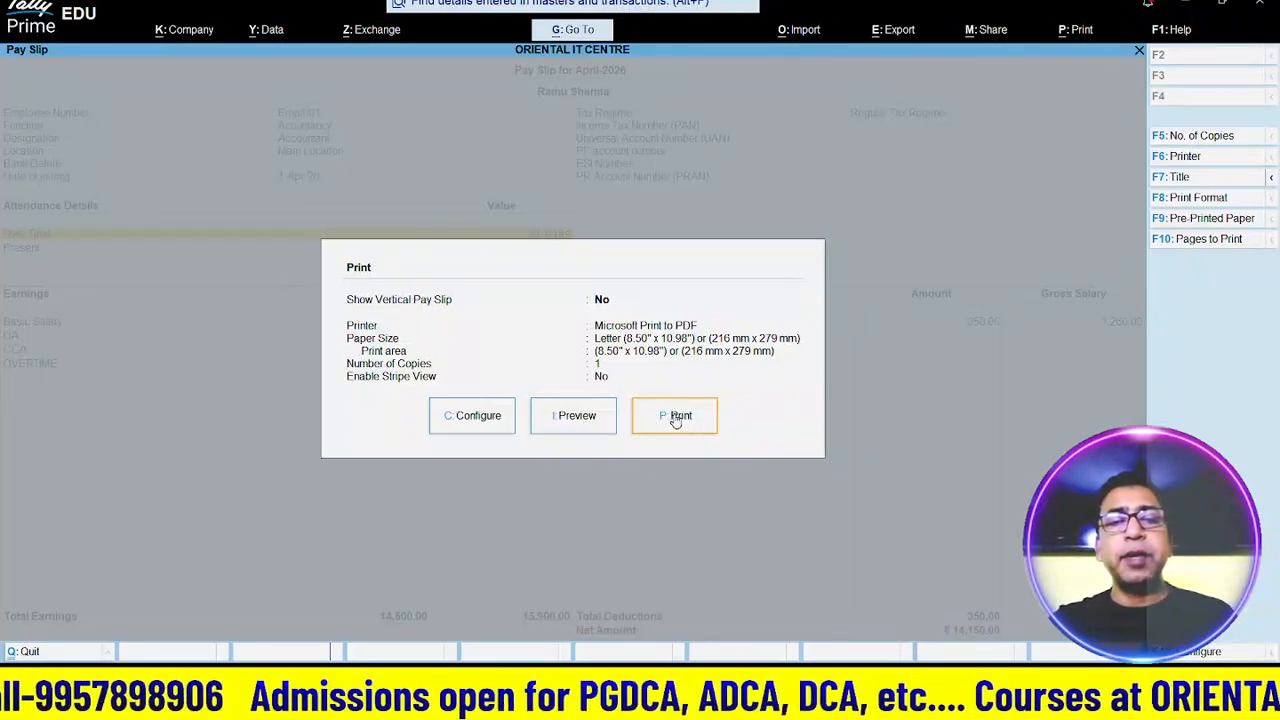
- Preview the April-2026 pay slip and zoom it to full page
{"action": "left_click", "coordinate": [576, 416]}
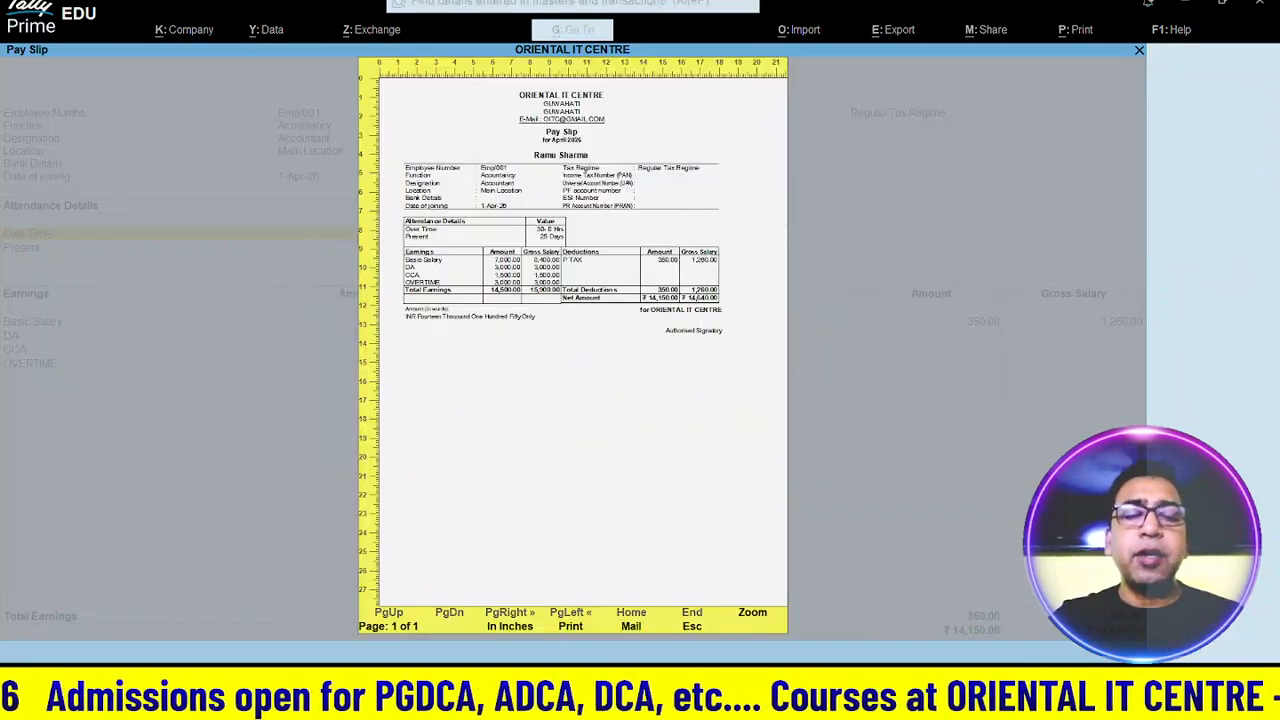
{"action": "left_click", "coordinate": [750, 622]}
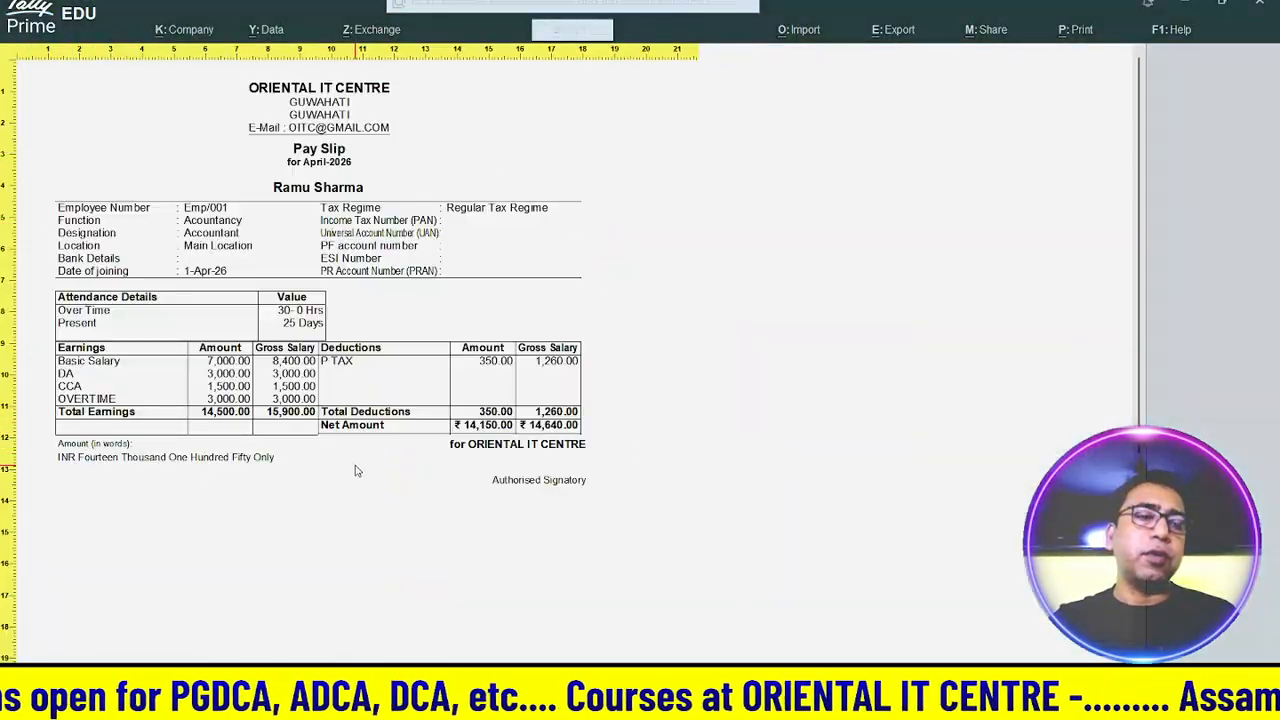